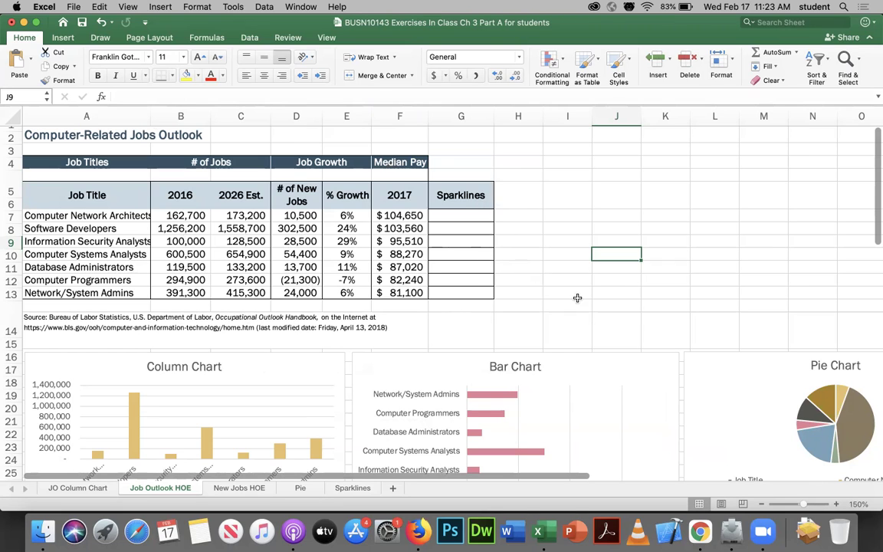
# Look over the jobs table and all the sample charts beneath it on the Job Outlook HOE sheet
pyautogui.scroll(1, 560, 251)
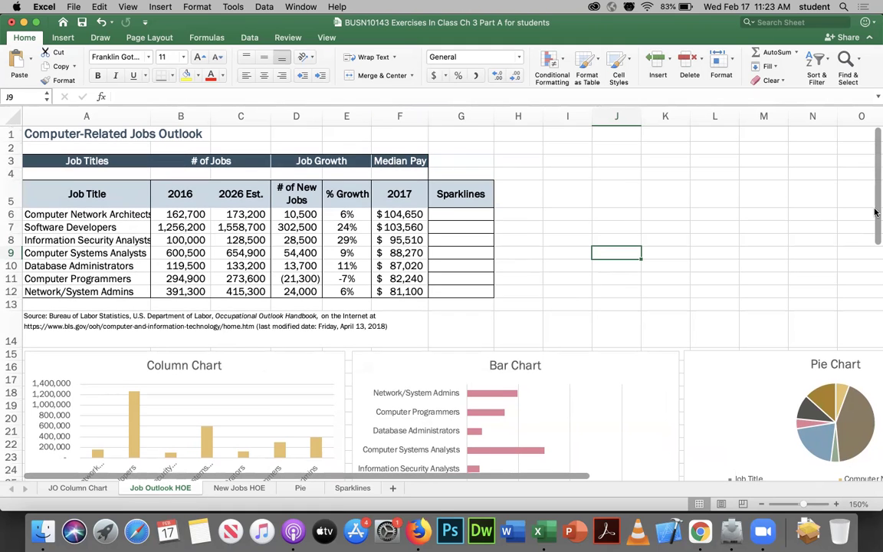
pyautogui.scroll(-5, 876, 215)
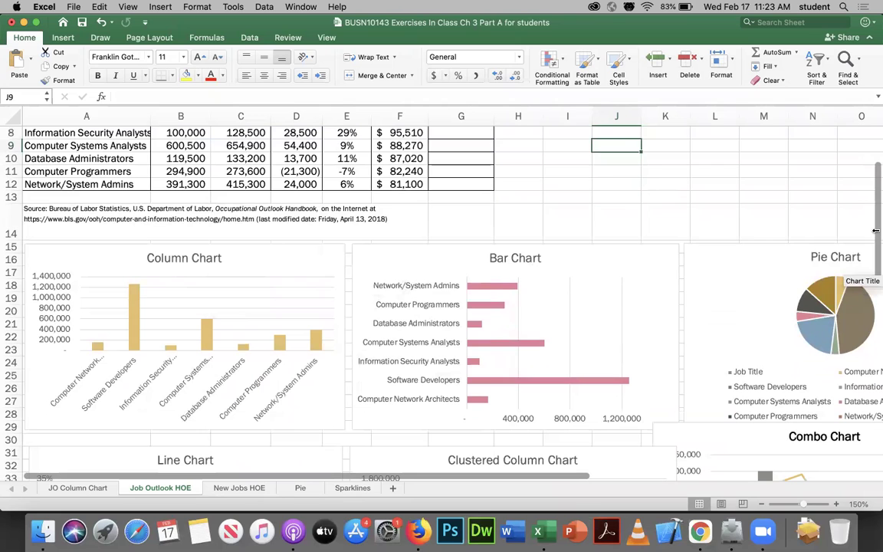
pyautogui.scroll(-10, 843, 253)
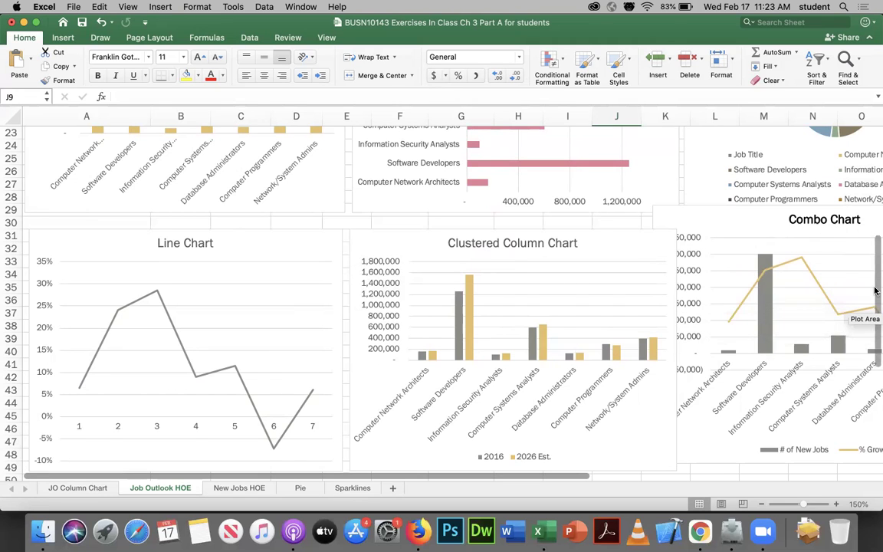
pyautogui.scroll(-5, 875, 290)
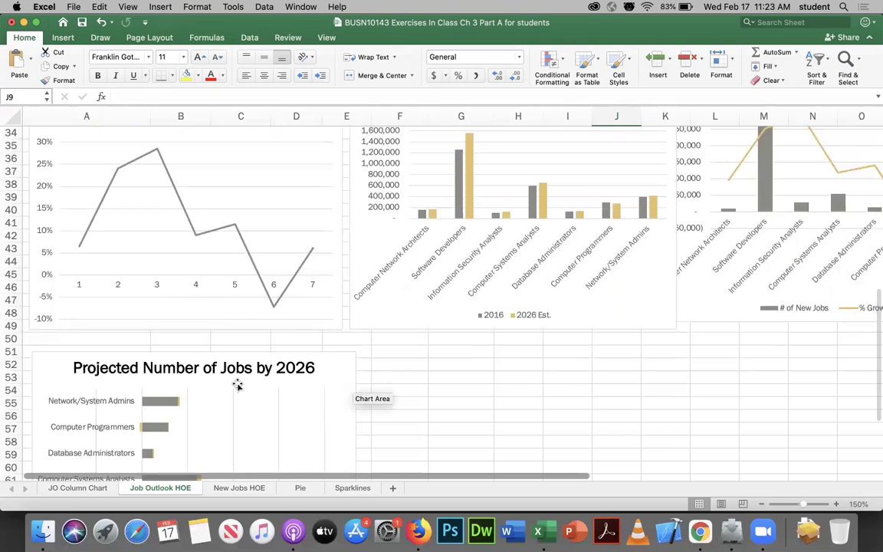
pyautogui.scroll(8, 508, 384)
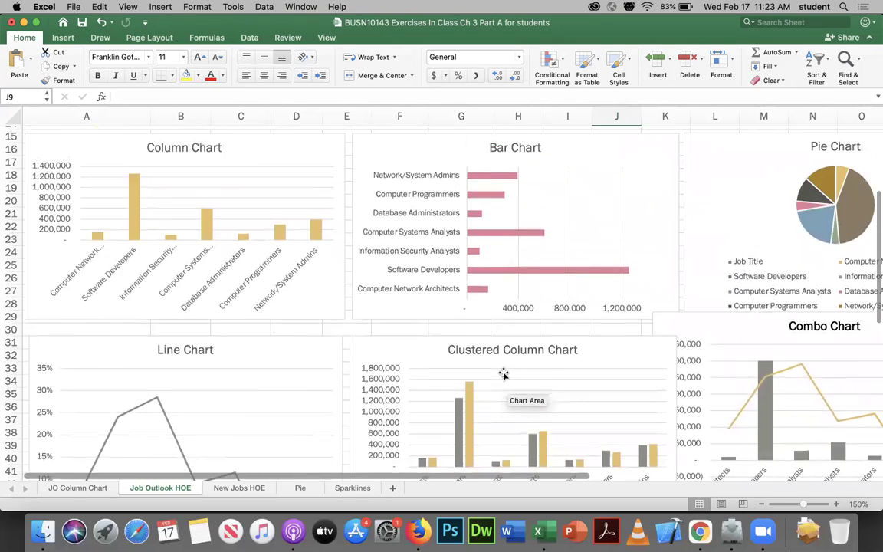
pyautogui.scroll(5, 504, 373)
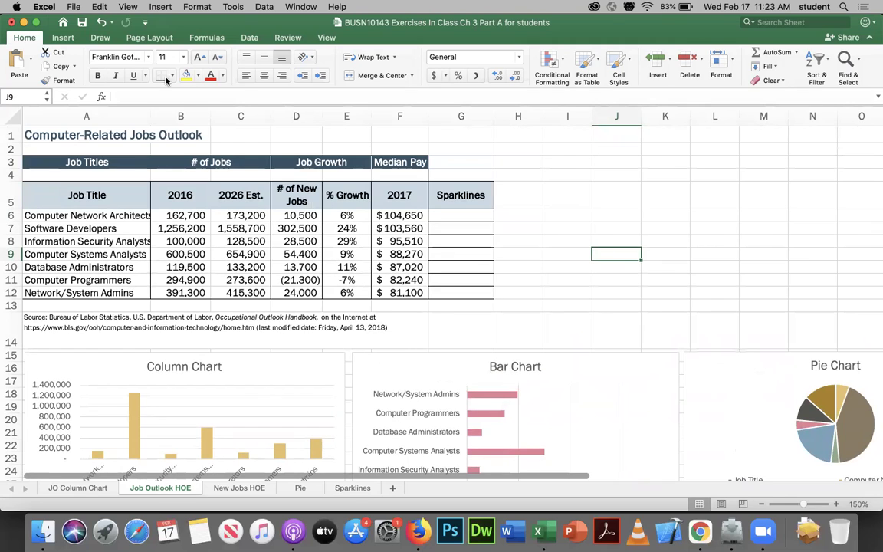
# Check the recommended charts without any data selected, try inserting a 2-D clustered column chart, and undo it
pyautogui.click(64, 37)
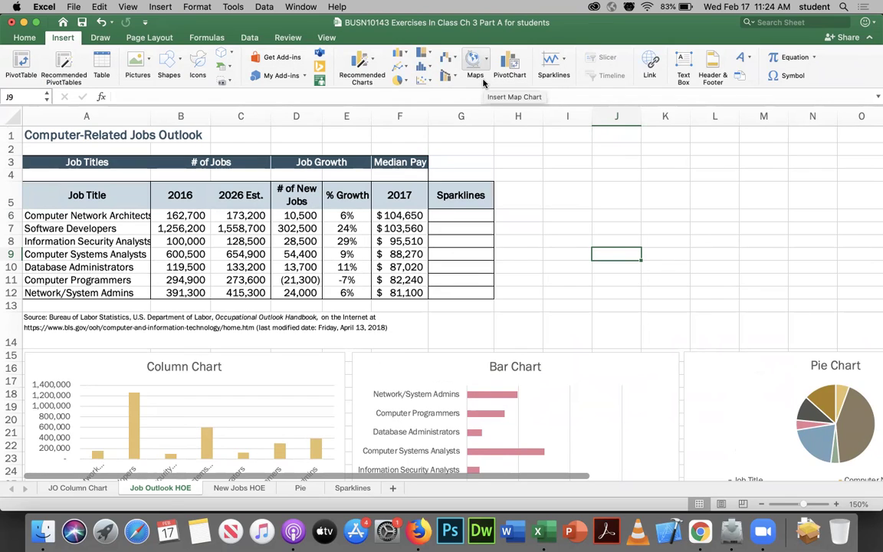
pyautogui.click(364, 67)
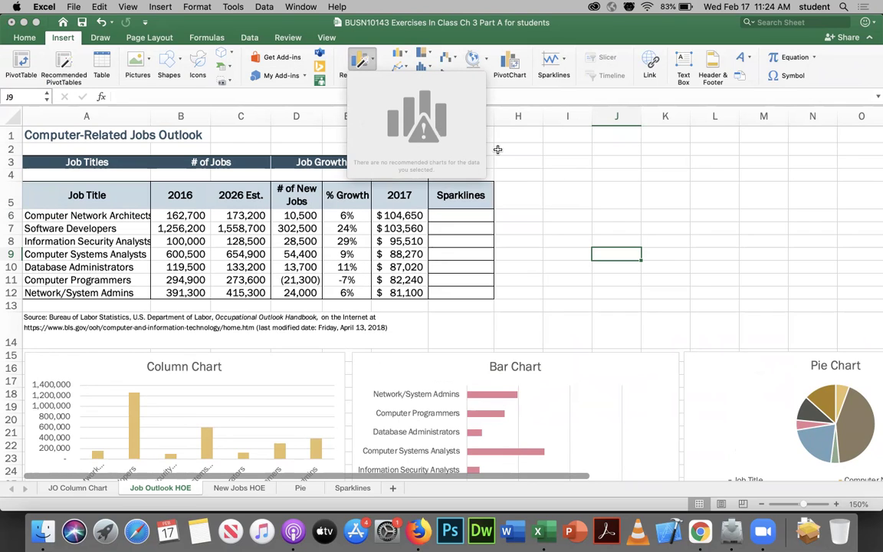
pyautogui.click(331, 134)
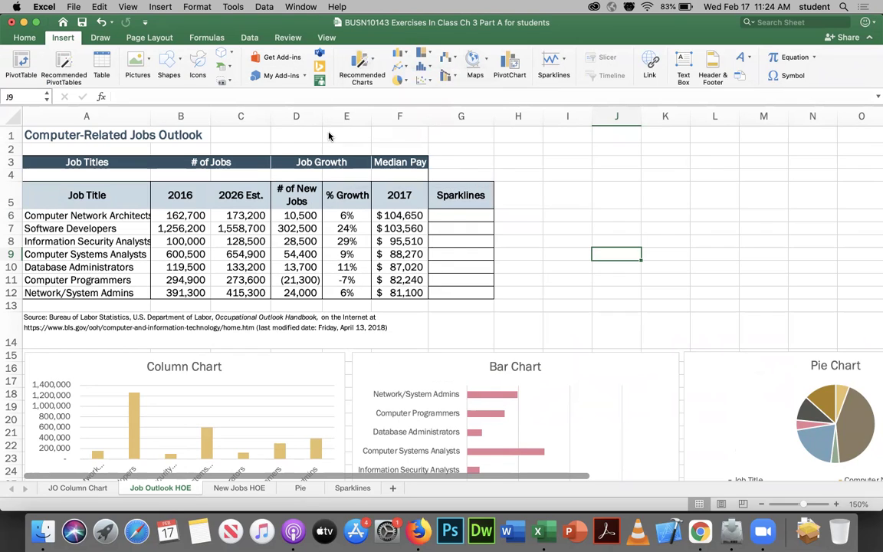
pyautogui.click(399, 55)
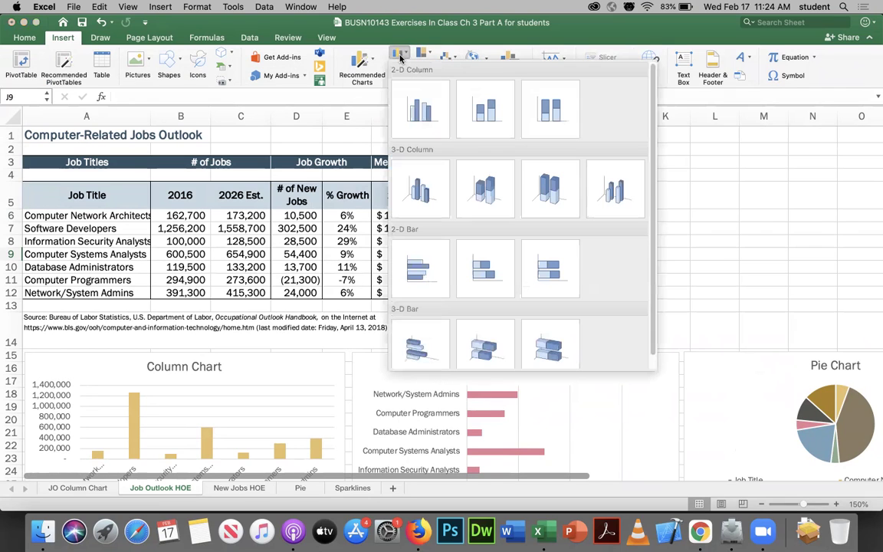
pyautogui.click(419, 110)
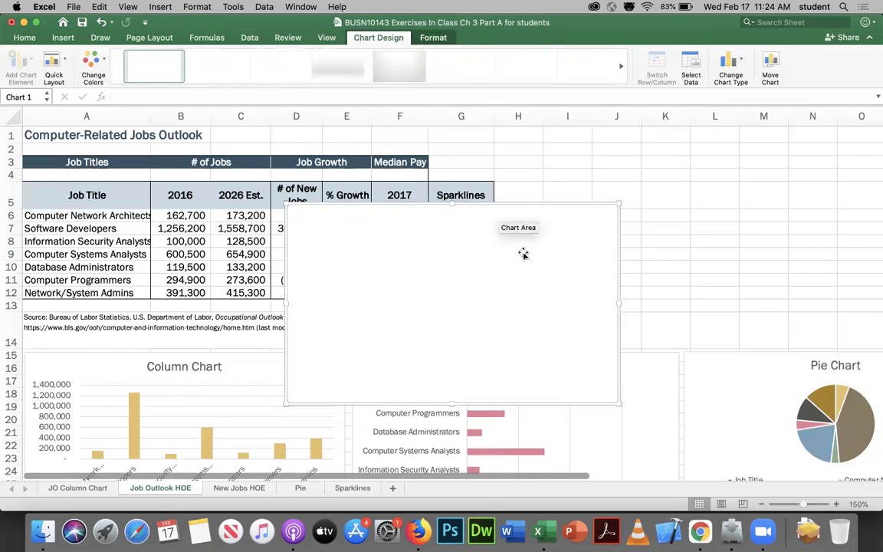
pyautogui.click(101, 22)
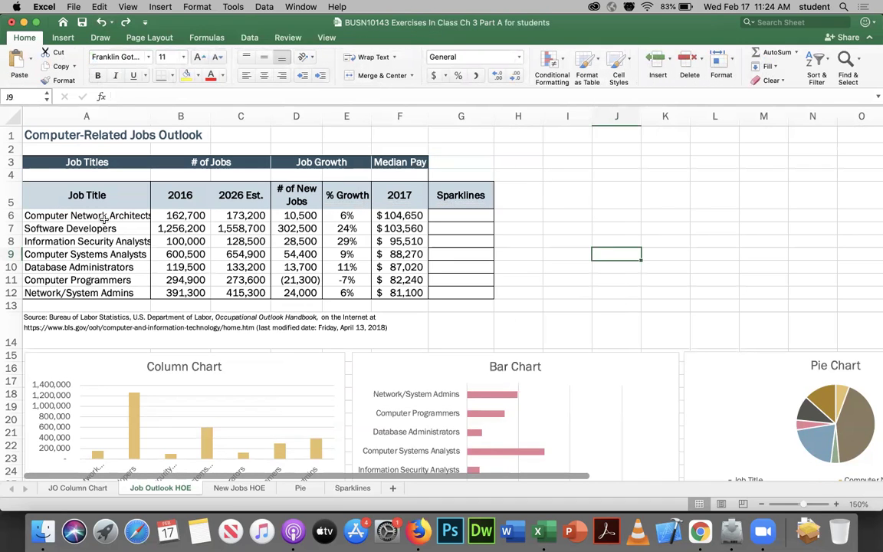
# Select the job titles and their 2016 figures in A6:B12 and preview the recommended charts for them
pyautogui.moveTo(103, 216); pyautogui.dragTo(165, 293)
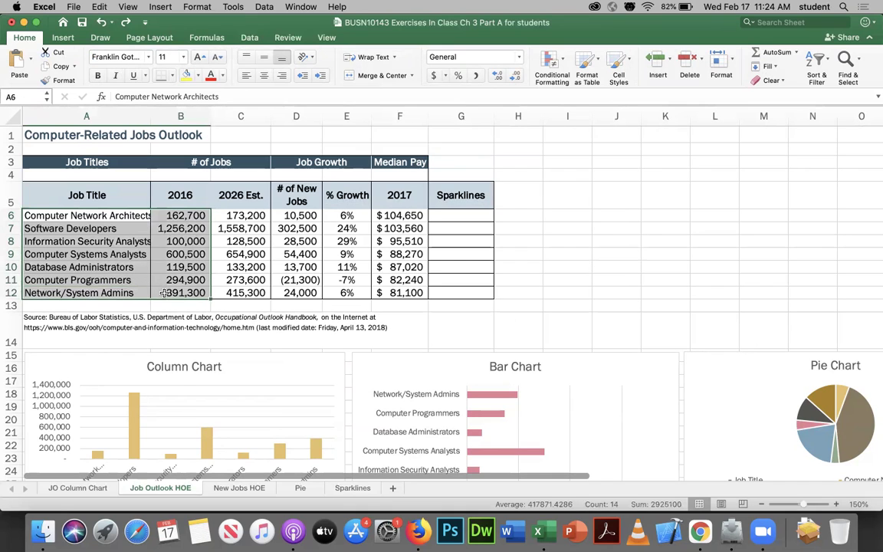
pyautogui.click(66, 40)
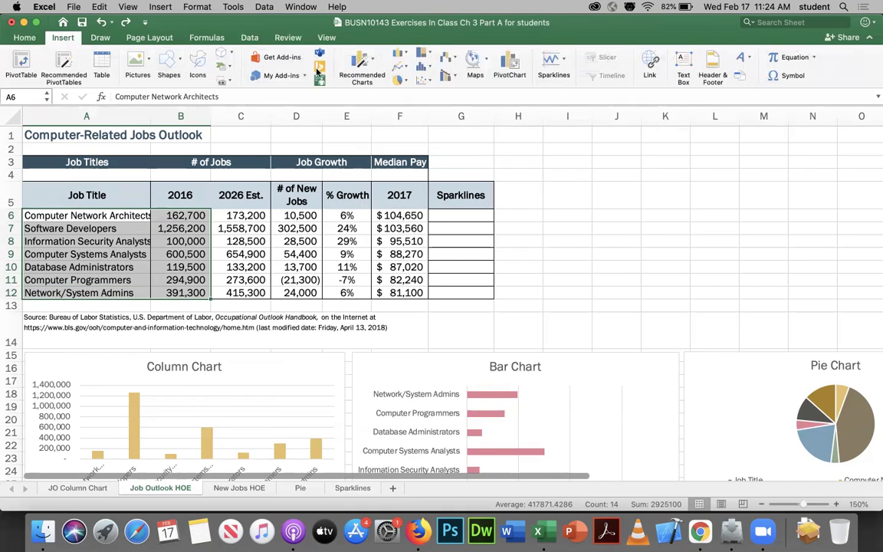
pyautogui.click(365, 66)
pyautogui.moveTo(522, 173); pyautogui.dragTo(514, 144)
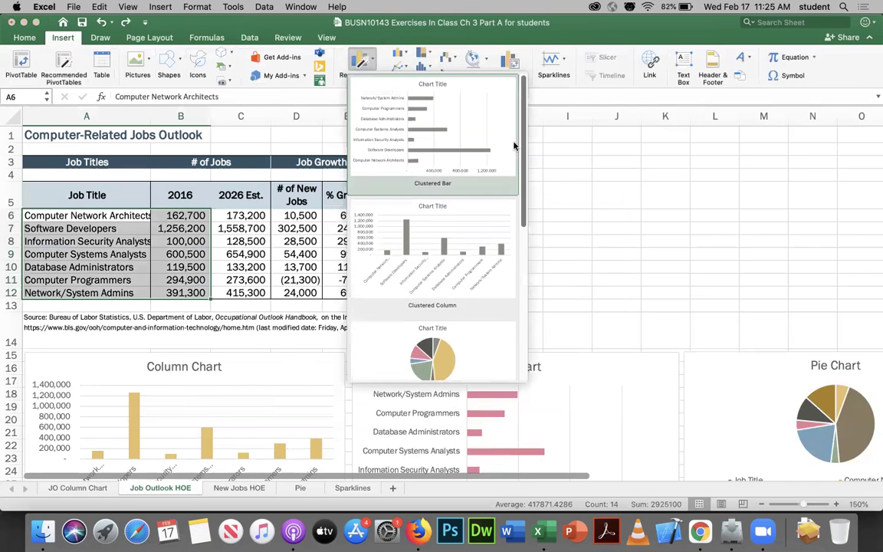
pyautogui.click(563, 150)
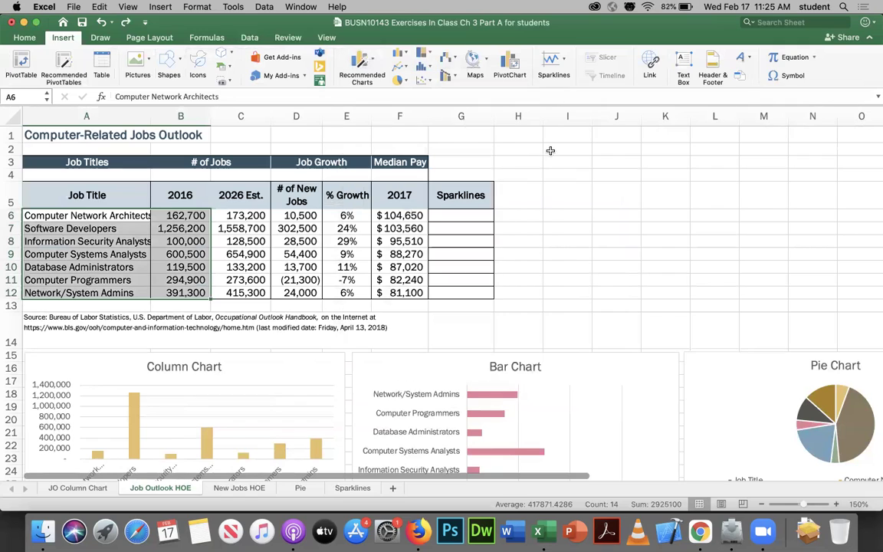
# Try a basic 2-D pie chart of the selected job titles and 2016 figures, and undo it
pyautogui.click(401, 82)
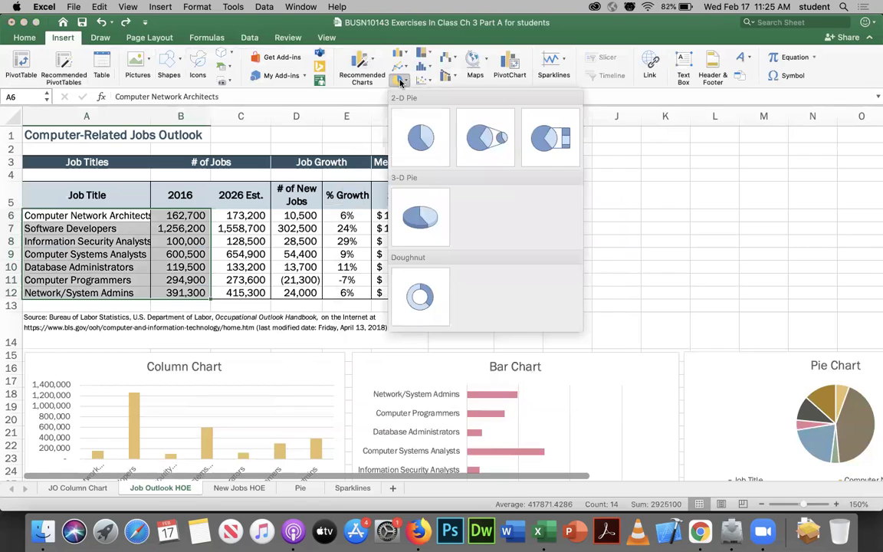
pyautogui.click(420, 138)
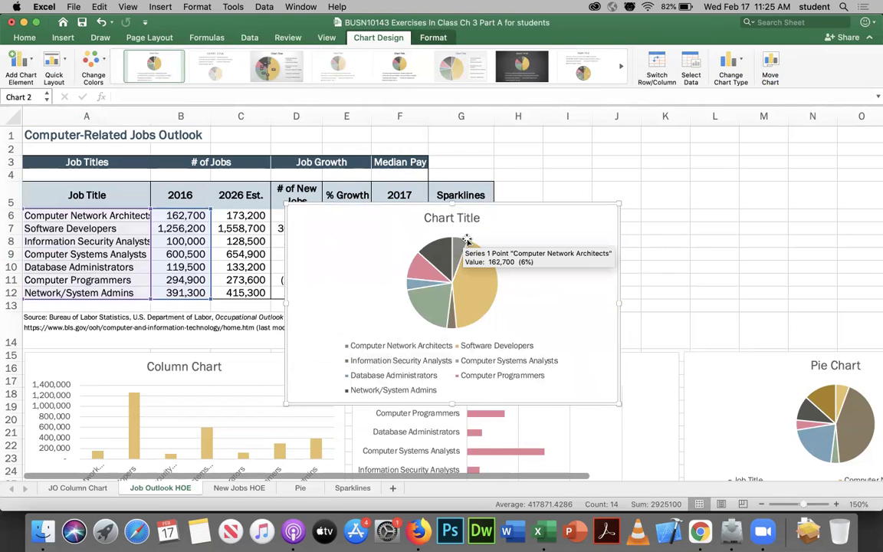
pyautogui.click(99, 22)
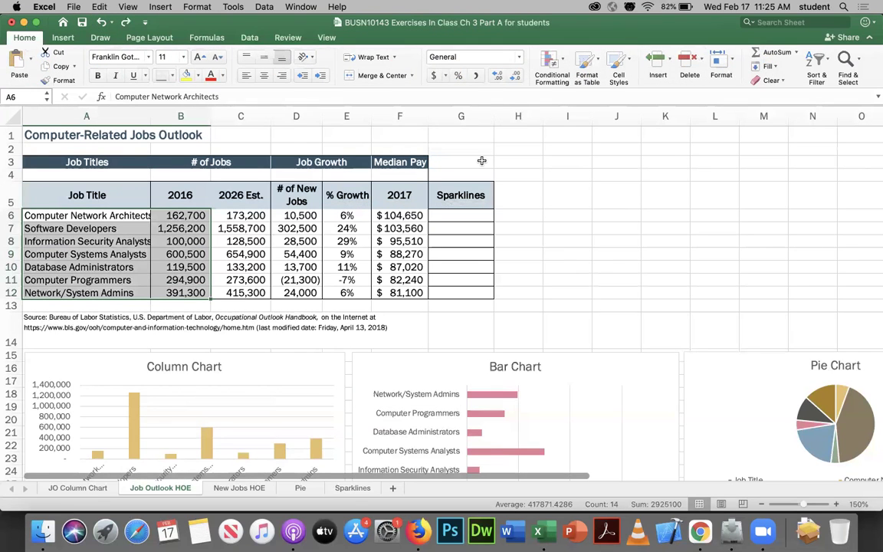
# Review the full list of recommended charts for the selected A6:B12 data, from Clustered Bar through Pareto
pyautogui.click(62, 38)
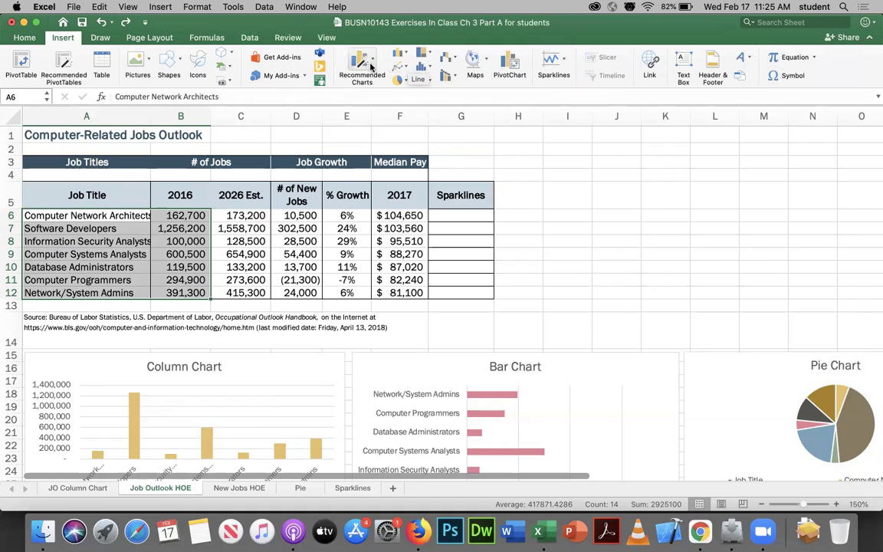
pyautogui.click(372, 59)
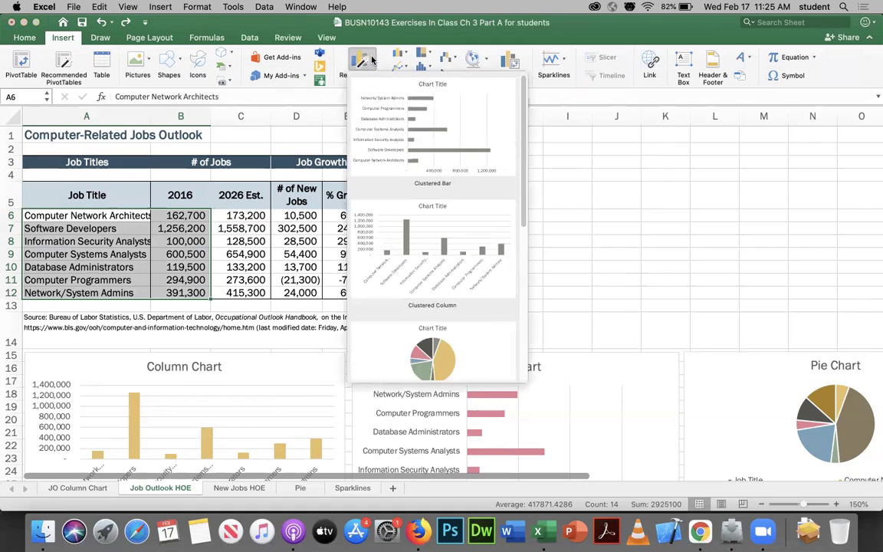
pyautogui.moveTo(525, 132); pyautogui.dragTo(516, 357)
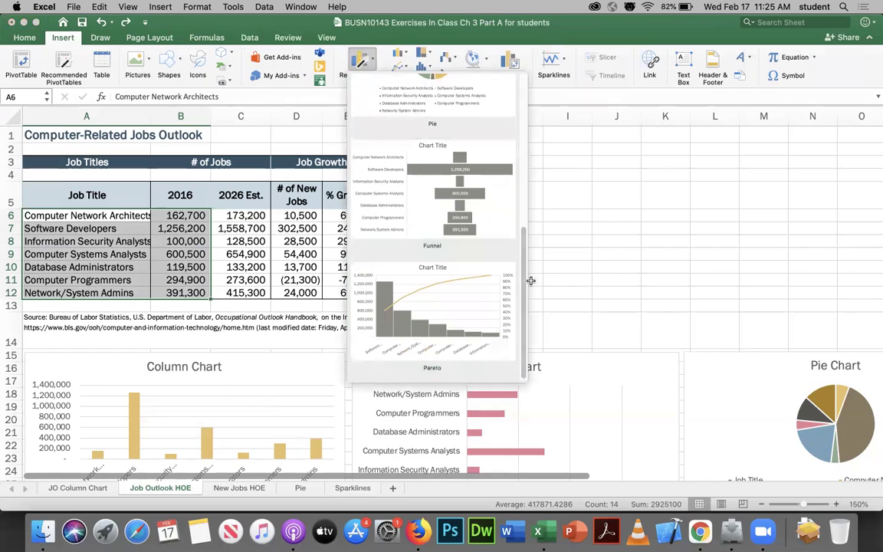
pyautogui.moveTo(522, 245); pyautogui.dragTo(523, 113)
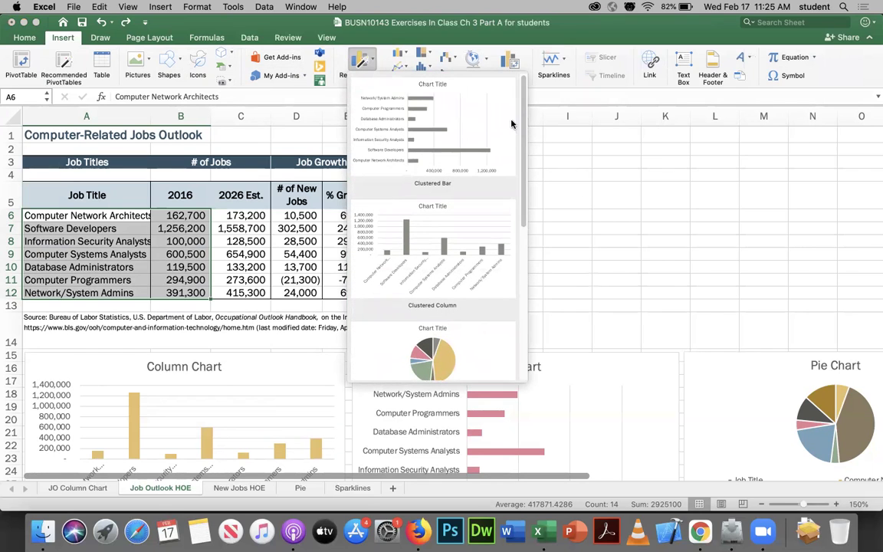
pyautogui.click(363, 55)
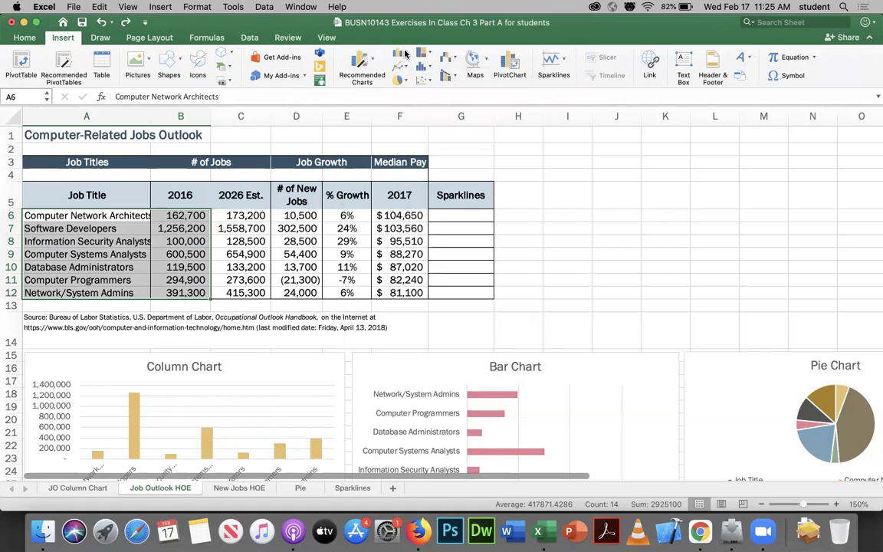
# Browse the available column and bar, line and area, and pie and doughnut chart types without inserting one
pyautogui.click(400, 55)
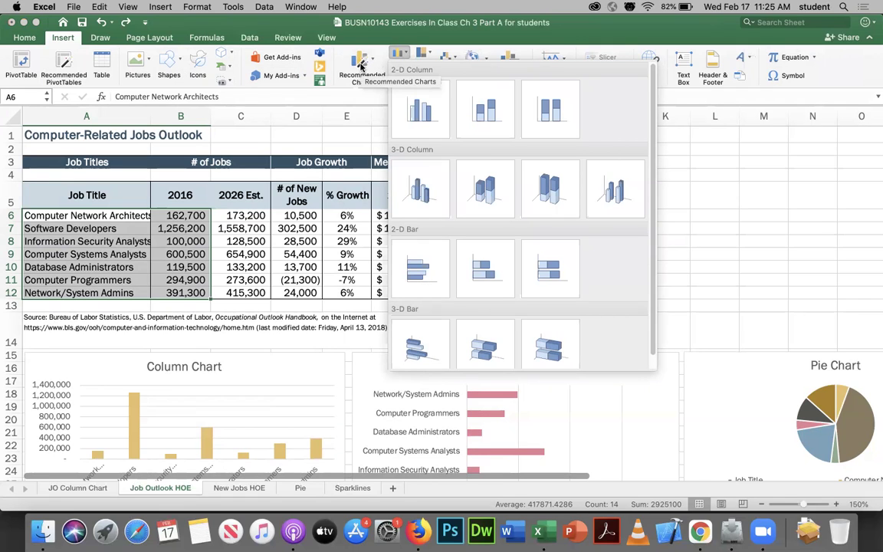
pyautogui.click(401, 57)
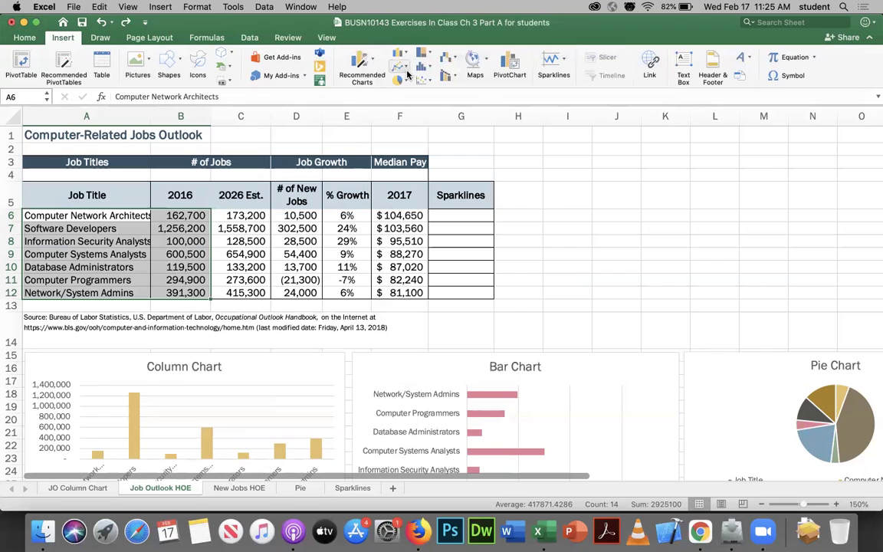
pyautogui.click(399, 57)
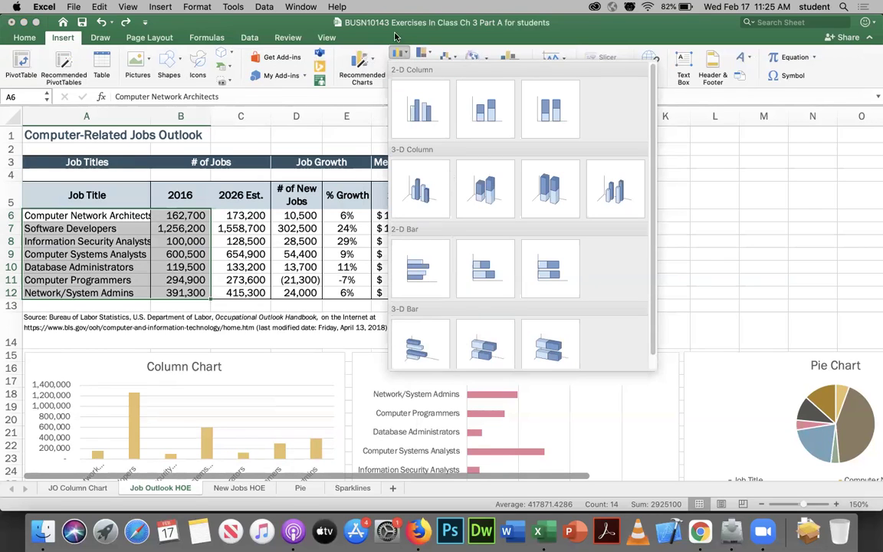
pyautogui.click(403, 53)
pyautogui.click(399, 66)
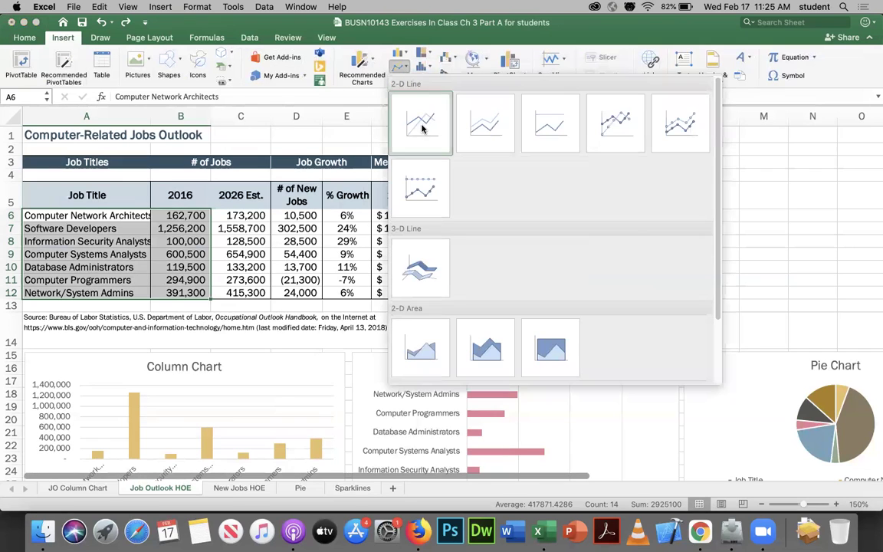
pyautogui.click(402, 68)
pyautogui.click(404, 79)
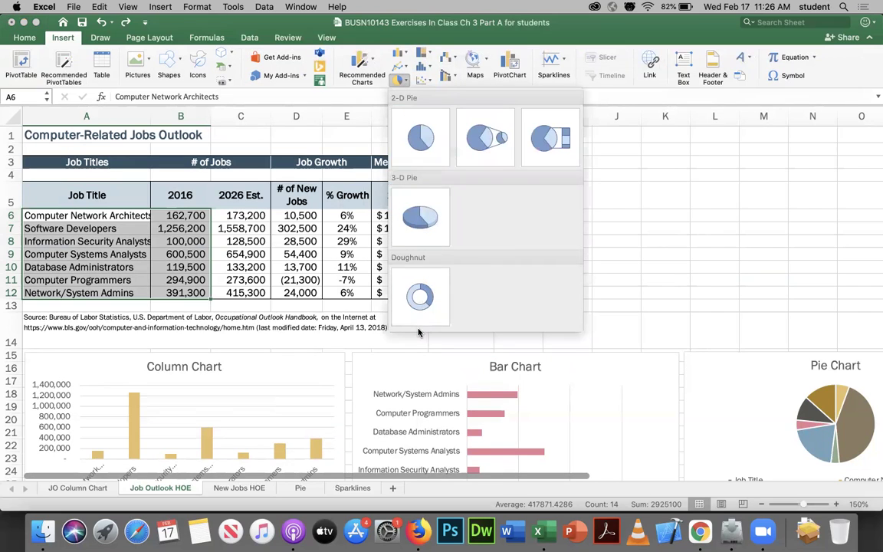
pyautogui.click(431, 55)
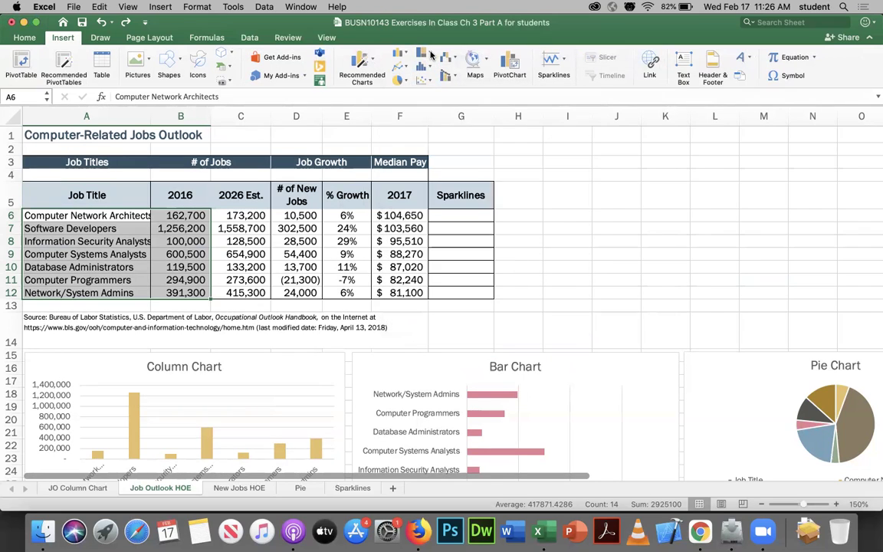
# Browse the available hierarchy, statistical, scatter and bubble, waterfall and stock, and combo chart types without inserting one
pyautogui.click(428, 54)
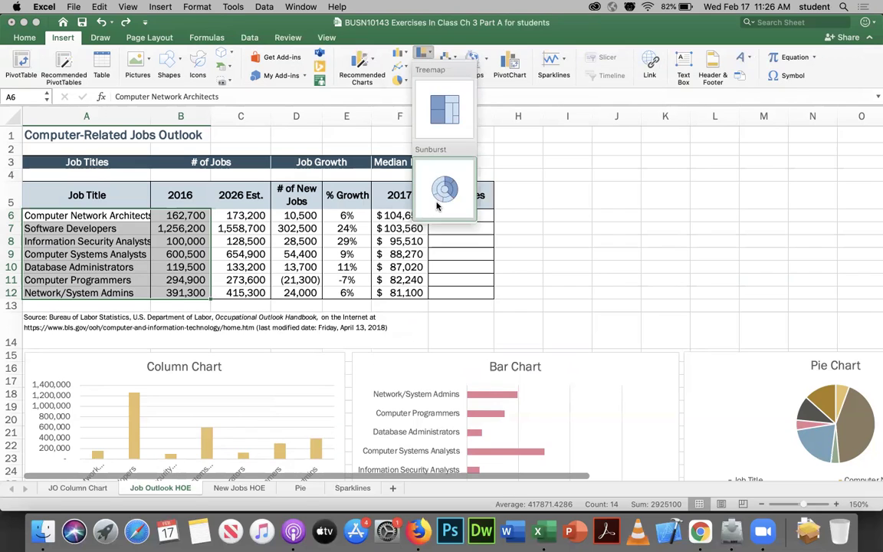
pyautogui.click(428, 52)
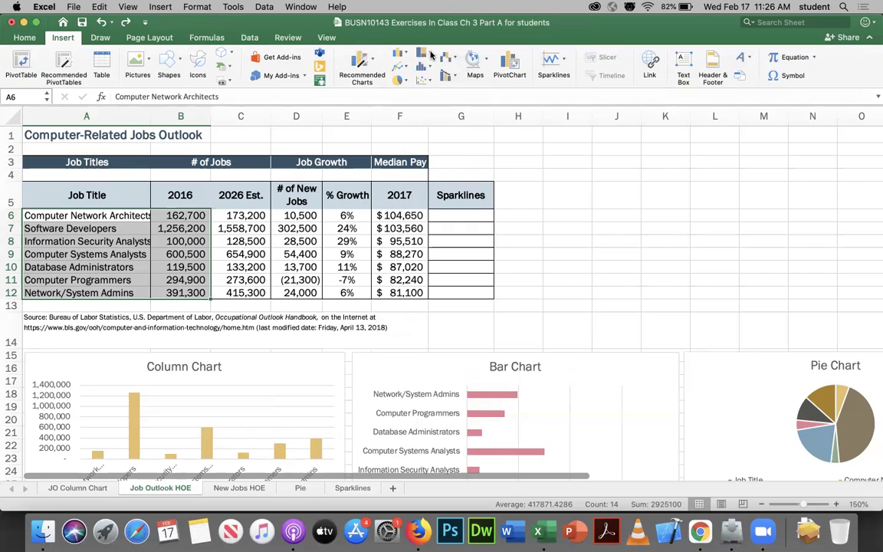
pyautogui.click(421, 66)
pyautogui.click(423, 79)
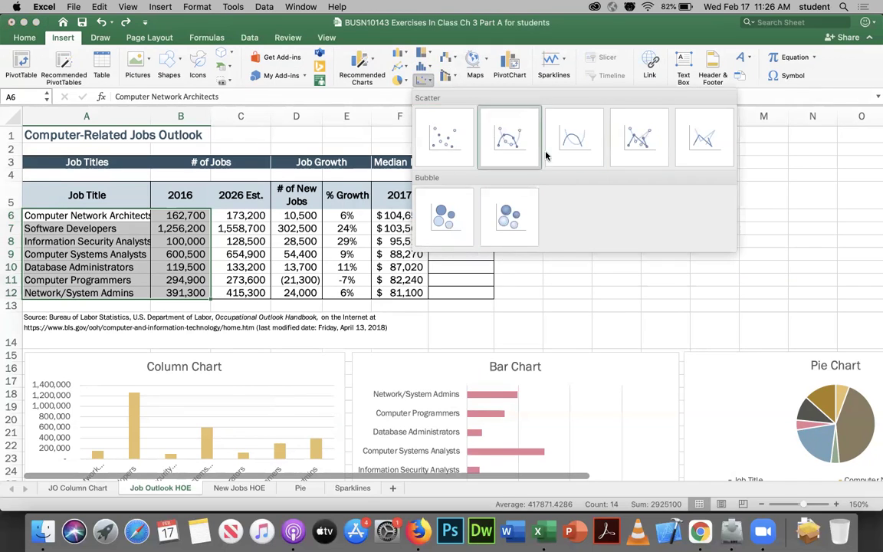
pyautogui.click(430, 82)
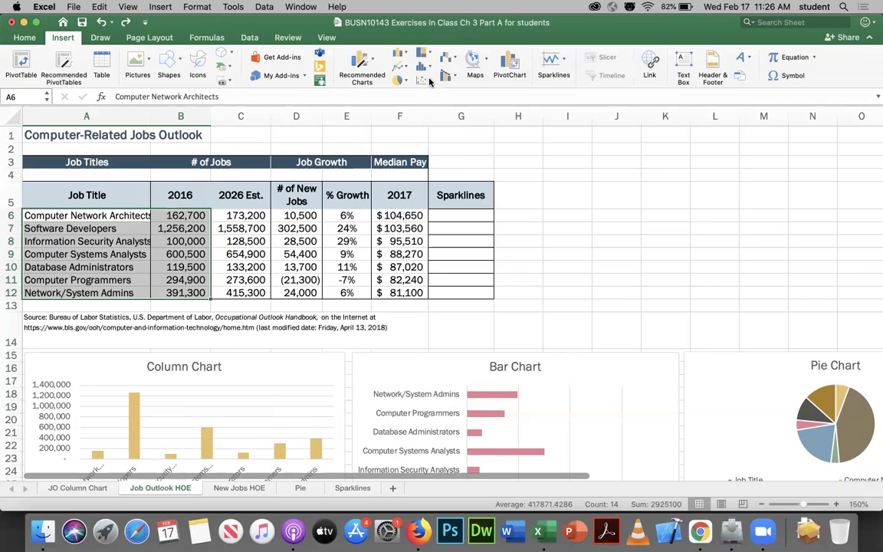
pyautogui.click(450, 58)
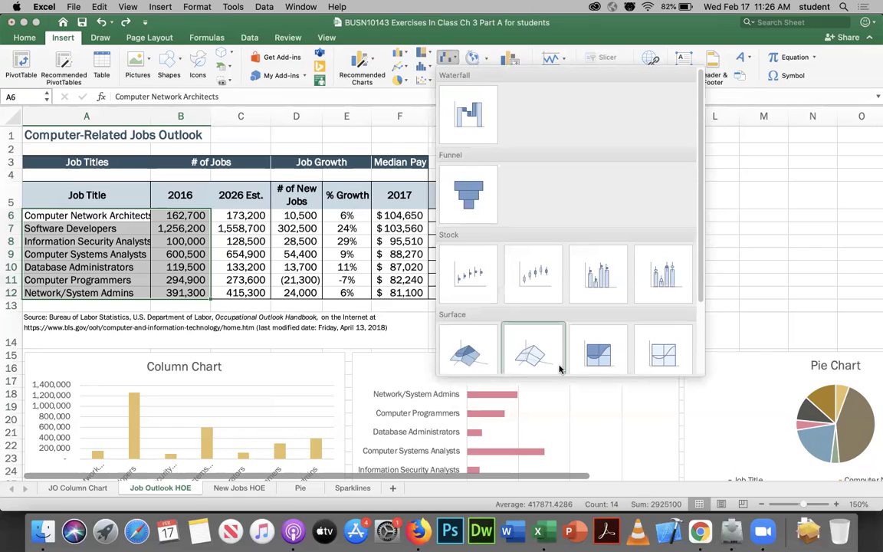
pyautogui.click(457, 59)
pyautogui.click(453, 75)
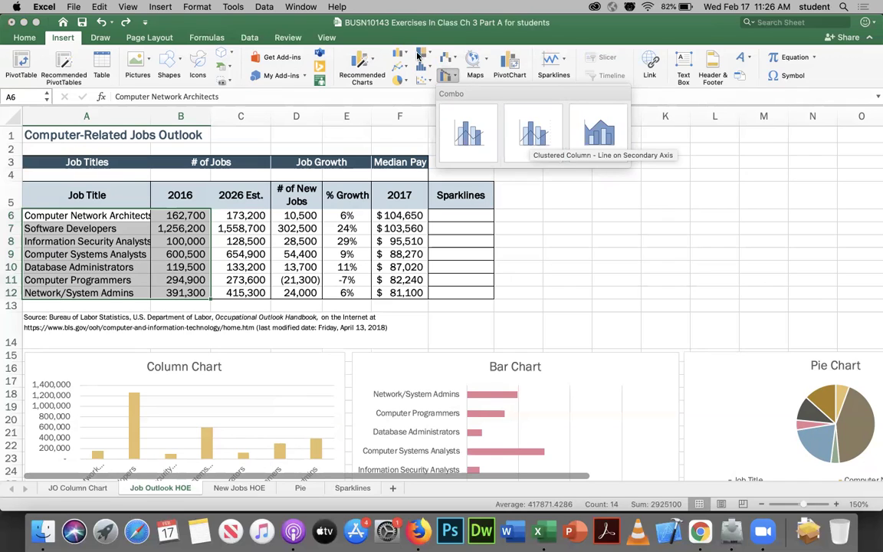
pyautogui.click(363, 43)
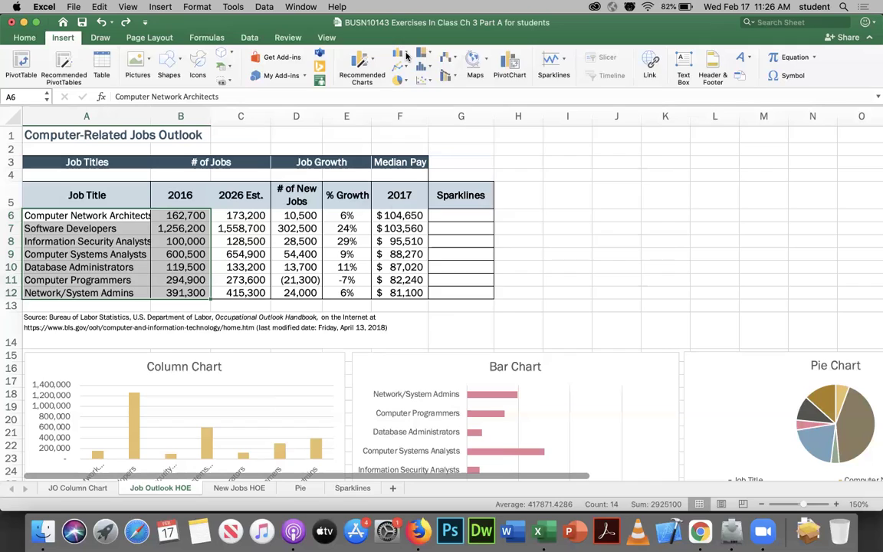
# Review the 2-D and 3-D column and bar chart types once more, and clear the data selection
pyautogui.click(405, 54)
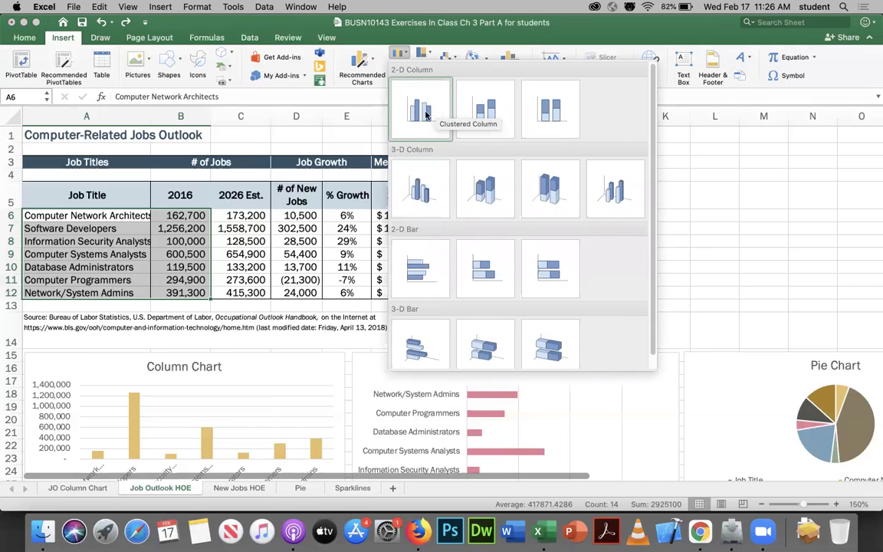
pyautogui.click(407, 54)
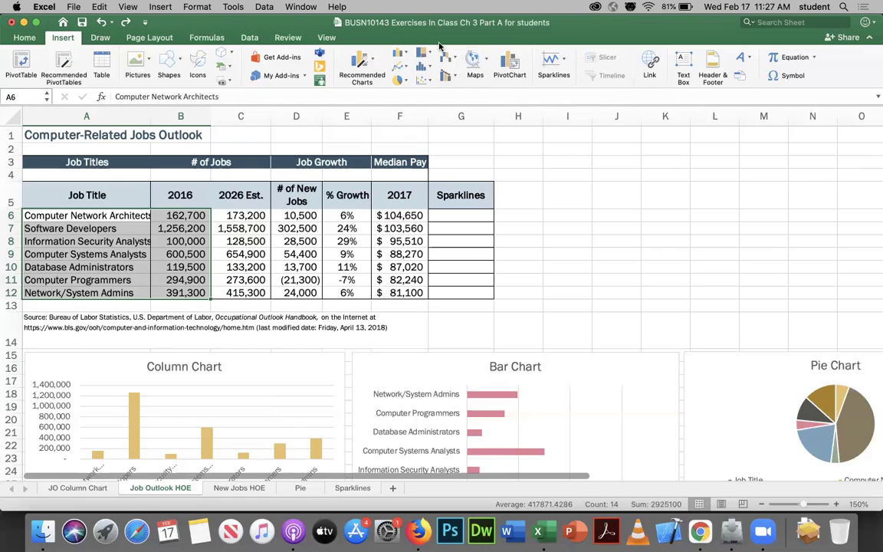
pyautogui.click(517, 149)
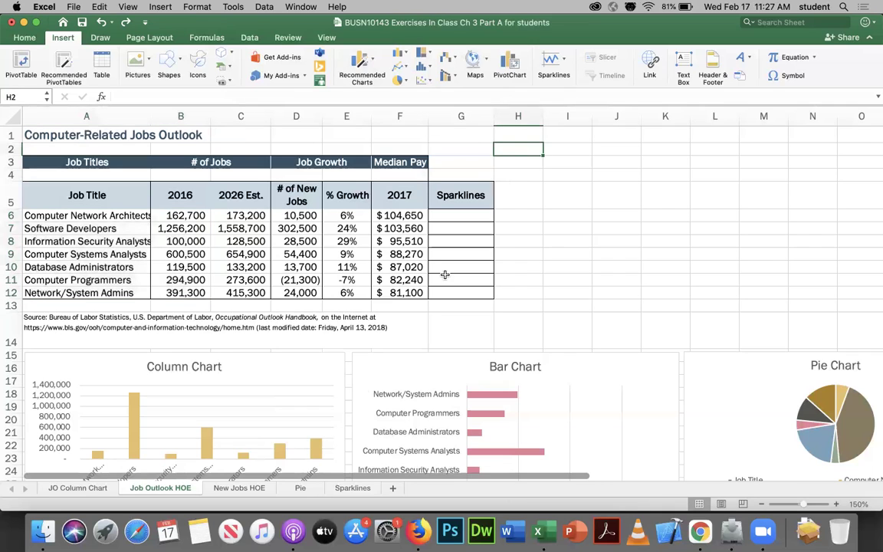
# Move the column chart up over the data table, and cut and paste it at cell A16
pyautogui.click(310, 368)
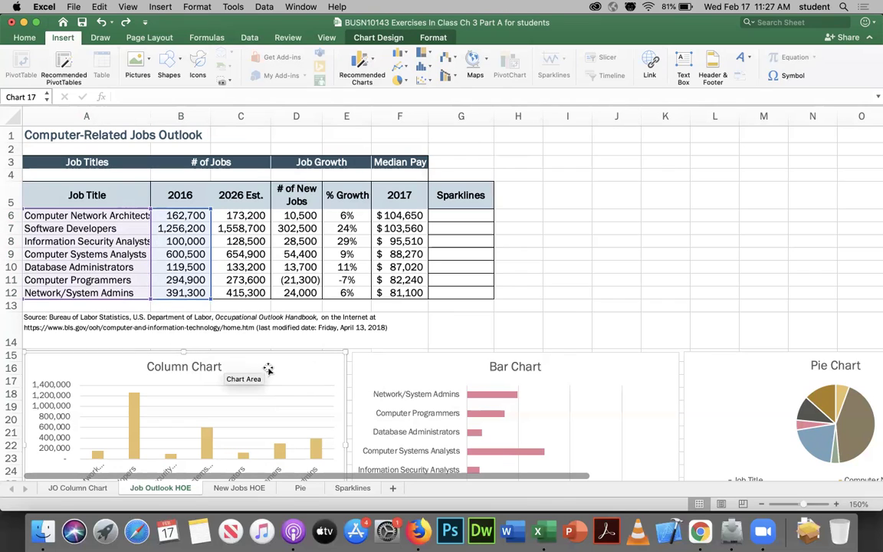
pyautogui.moveTo(267, 371); pyautogui.dragTo(345, 203)
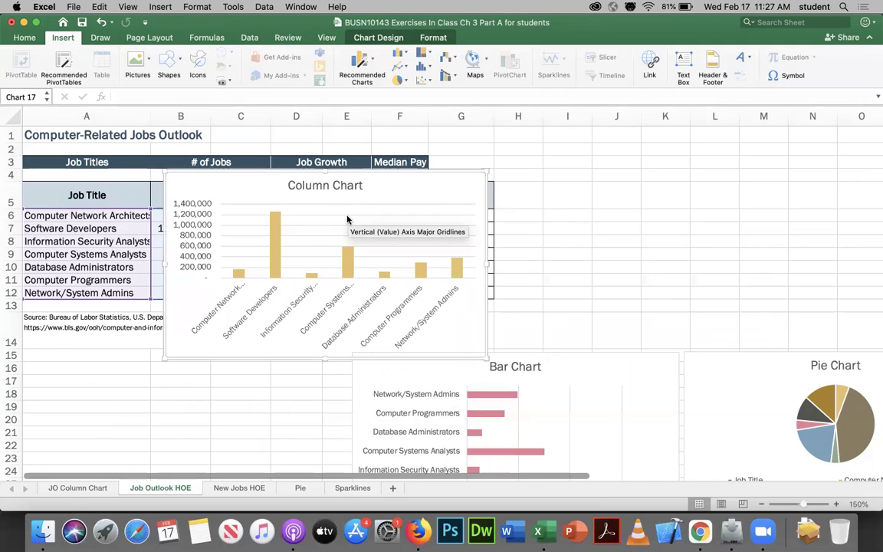
pyautogui.rightClick(376, 184)
pyautogui.click(395, 188)
pyautogui.click(100, 366)
pyautogui.rightClick(100, 366)
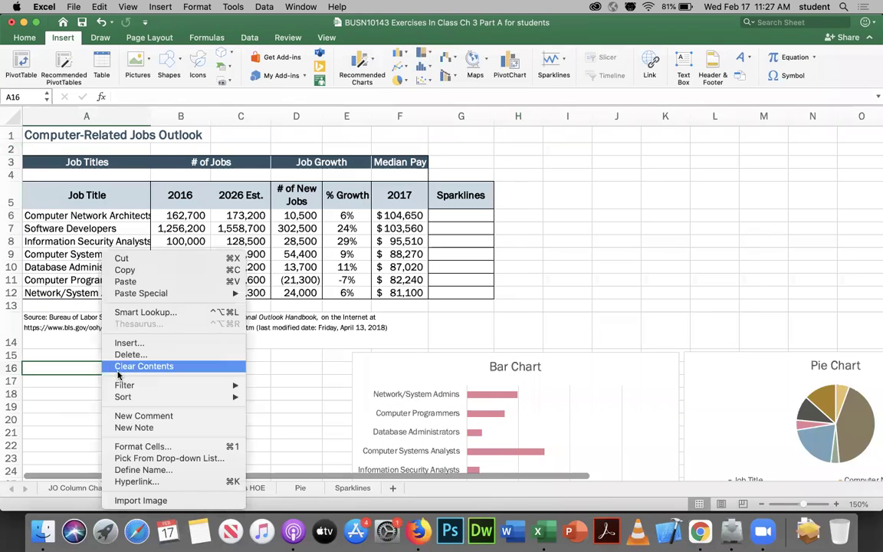
pyautogui.click(127, 281)
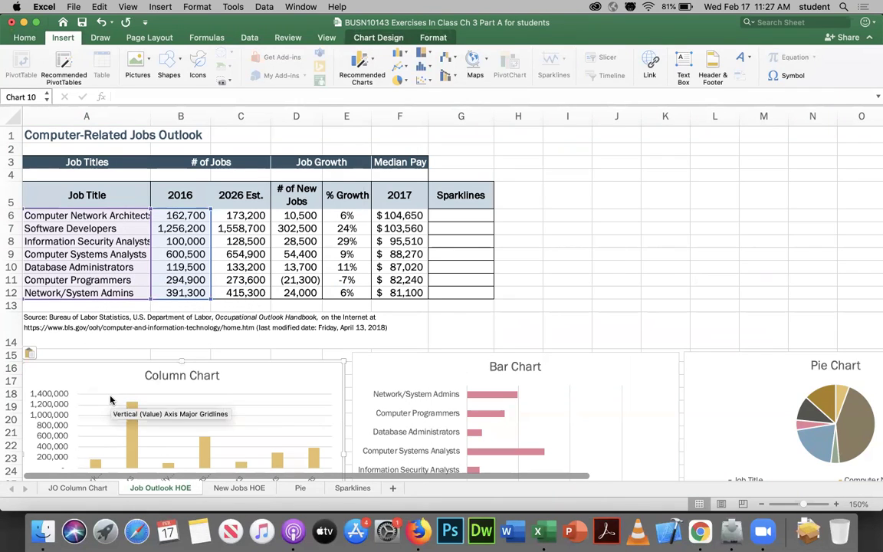
# Reposition the pasted column chart so its upper edge lines up with the bar chart at row 15
pyautogui.click(124, 389)
pyautogui.moveTo(124, 386); pyautogui.dragTo(131, 381)
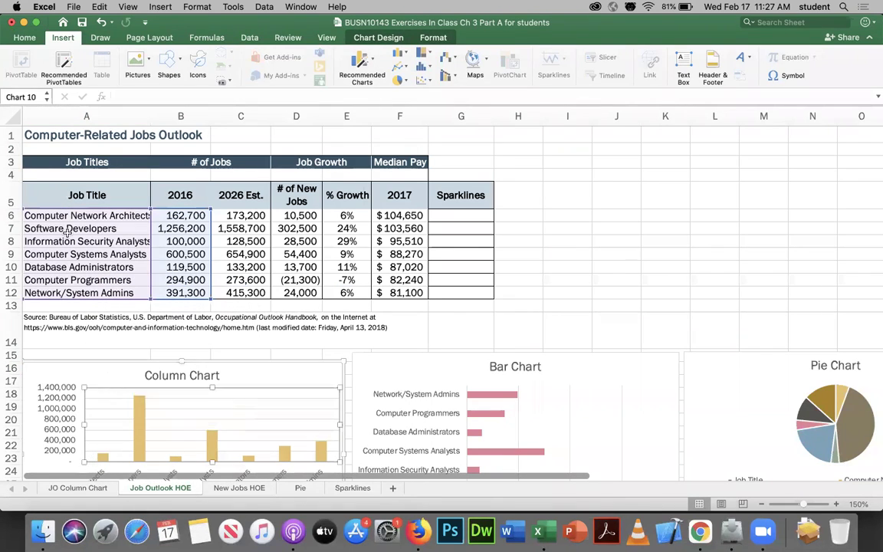
pyautogui.click(103, 24)
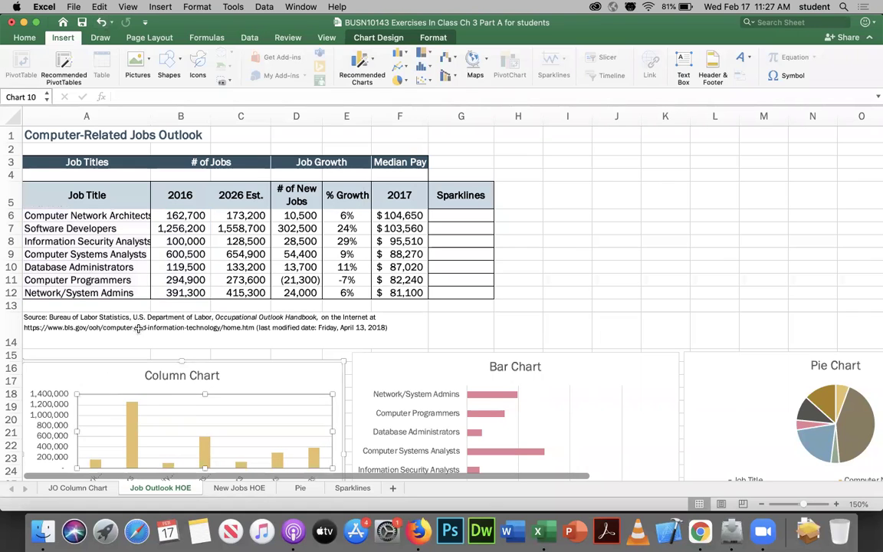
pyautogui.moveTo(112, 375)
pyautogui.mouseDown()
pyautogui.moveTo(115, 369)
pyautogui.moveTo(115, 377)
pyautogui.mouseUp()
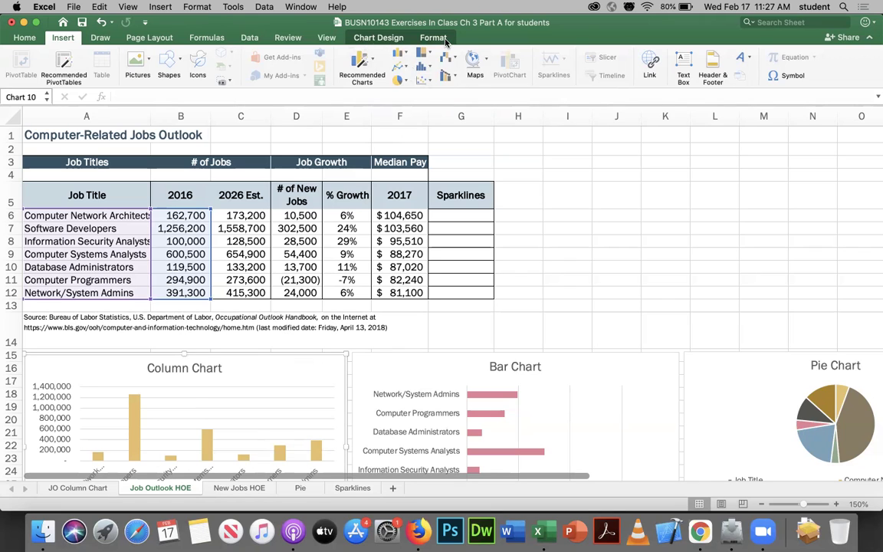
# Examine the Move Chart placement choices, new sheet or object in a sheet, for the column chart and cancel
pyautogui.click(378, 38)
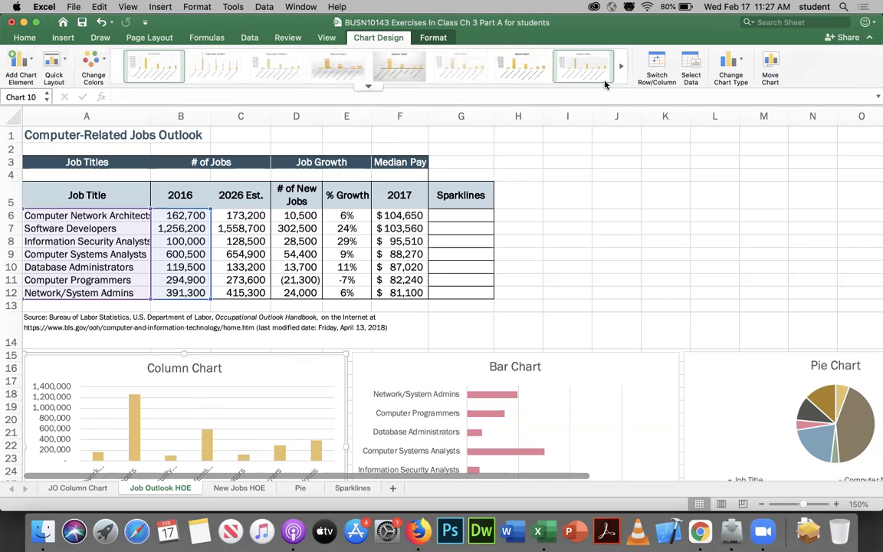
pyautogui.click(771, 69)
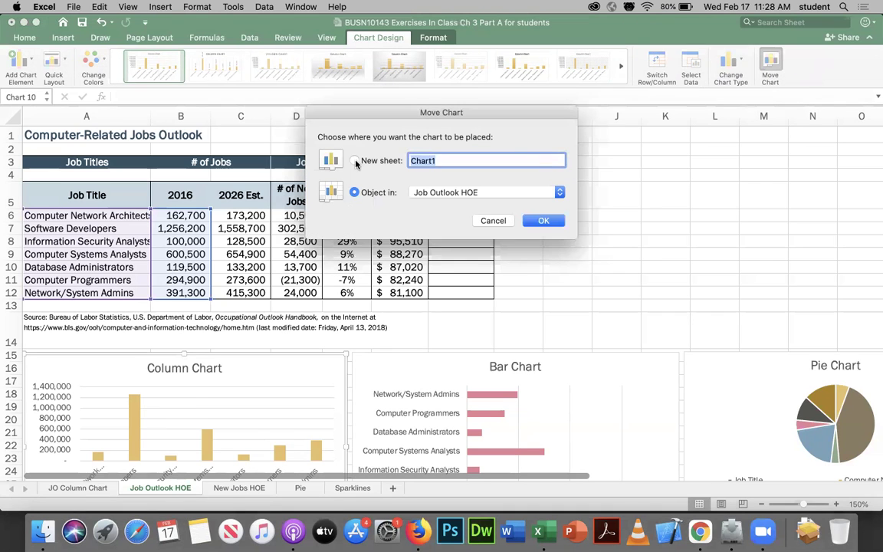
pyautogui.click(498, 222)
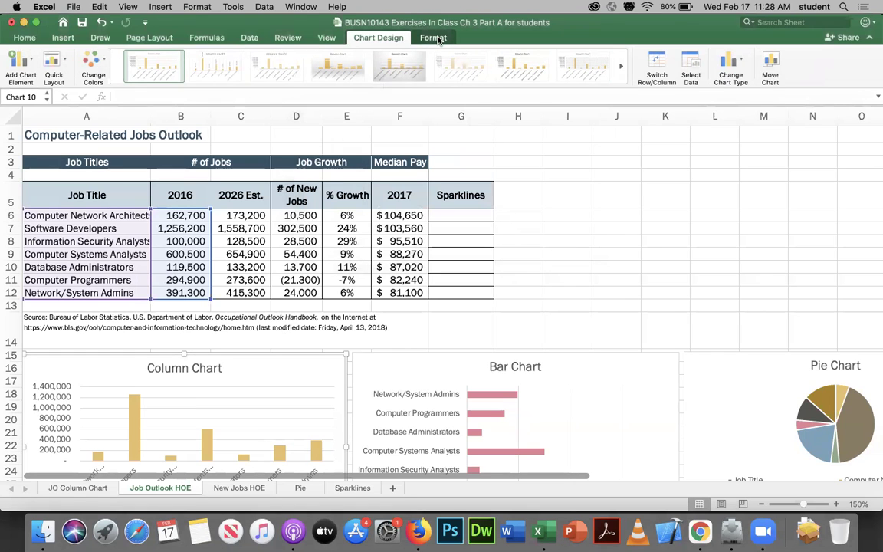
# Set the column chart's height to 3.2" and its width to 5.1"
pyautogui.click(433, 37)
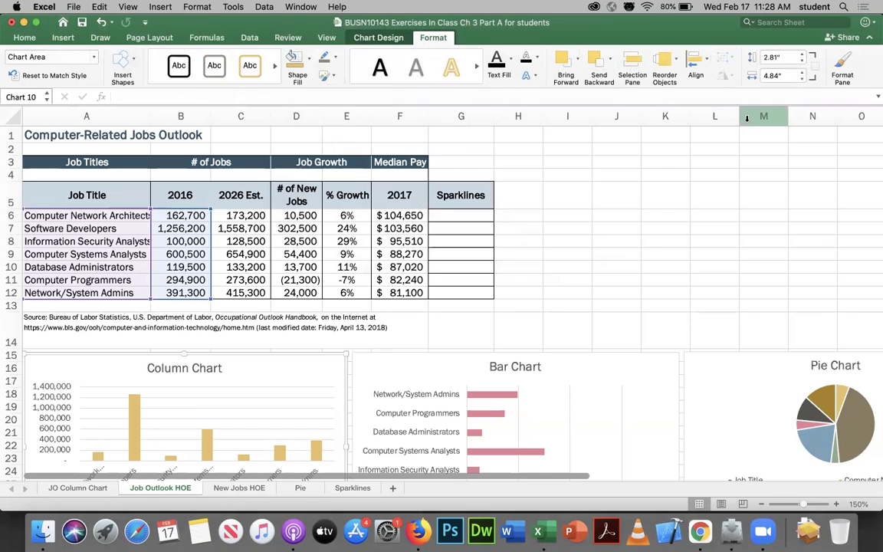
pyautogui.click(803, 57)
pyautogui.click(802, 57)
pyautogui.click(802, 58)
pyautogui.click(803, 57)
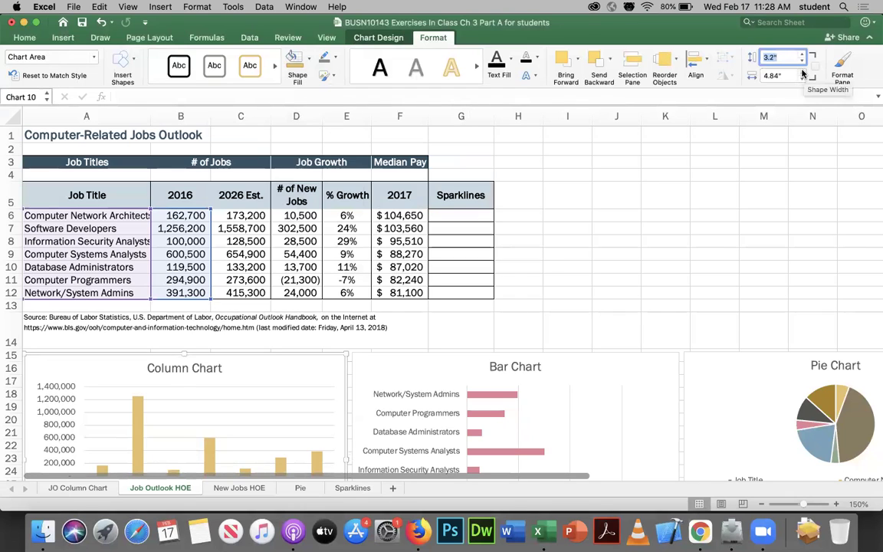
pyautogui.click(802, 73)
pyautogui.click(802, 73)
pyautogui.click(802, 73)
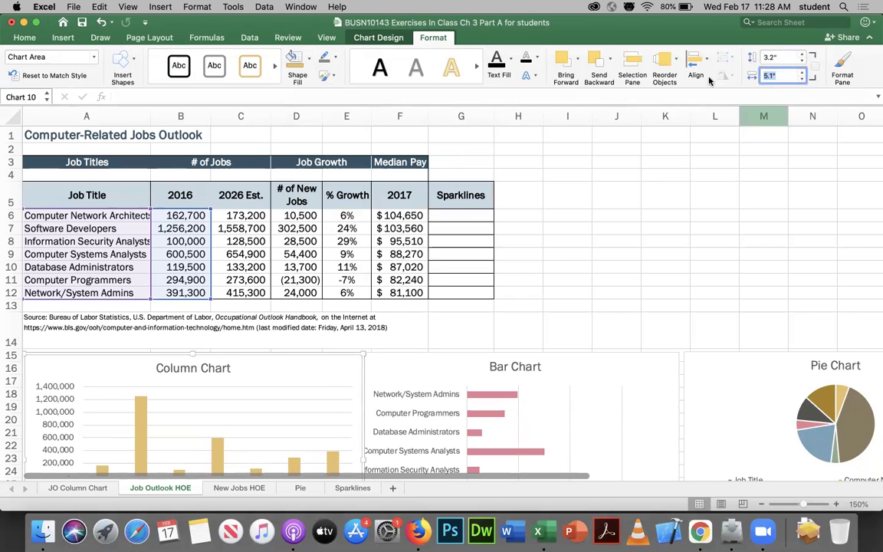
# Resize the column chart freehand to about 2.58" high by 4.57" wide, and move it up just below the source note
pyautogui.moveTo(193, 353); pyautogui.dragTo(198, 394)
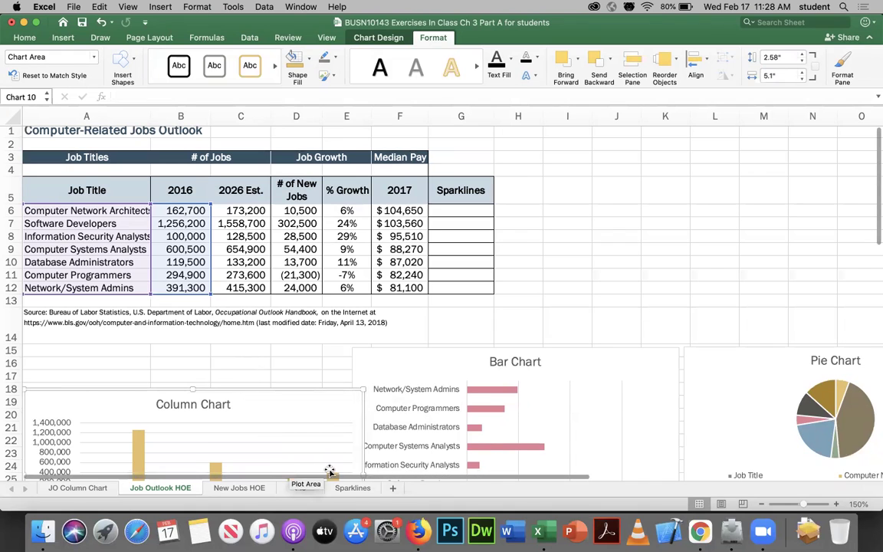
pyautogui.moveTo(279, 402); pyautogui.dragTo(291, 353)
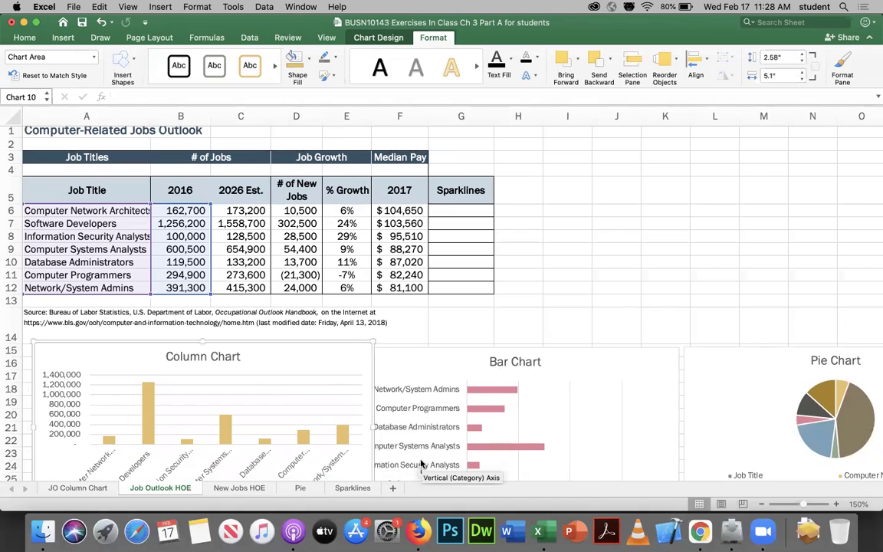
pyautogui.moveTo(373, 428); pyautogui.dragTo(338, 426)
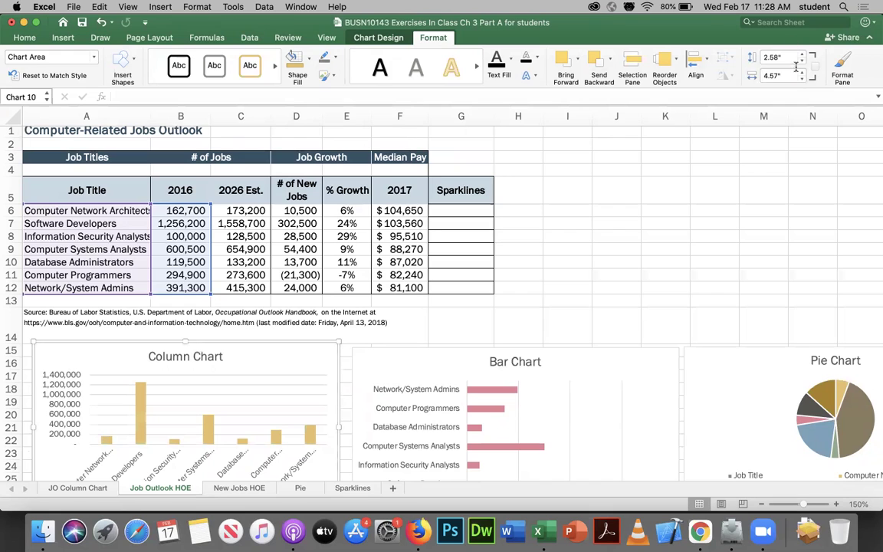
# Undo the column chart's move and all of its height and width changes
pyautogui.click(103, 24)
pyautogui.click(102, 24)
pyautogui.click(103, 25)
pyautogui.click(103, 25)
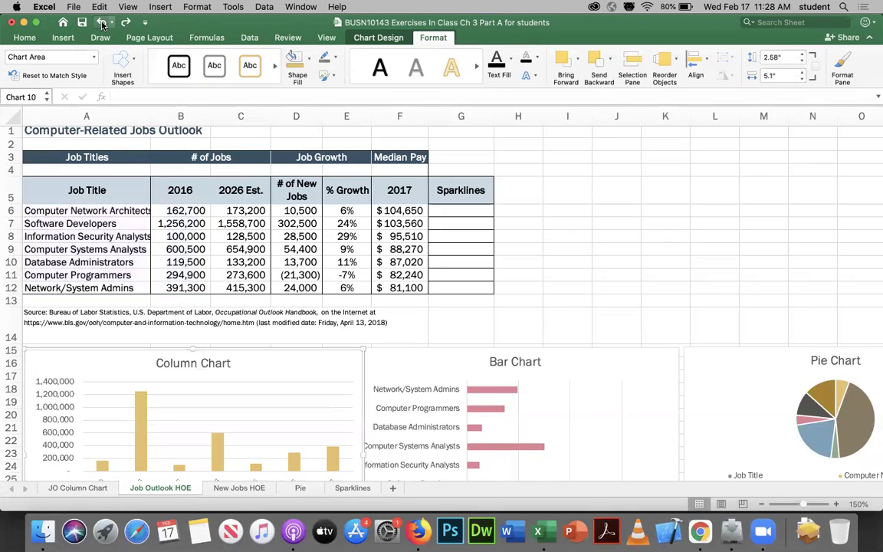
pyautogui.click(103, 24)
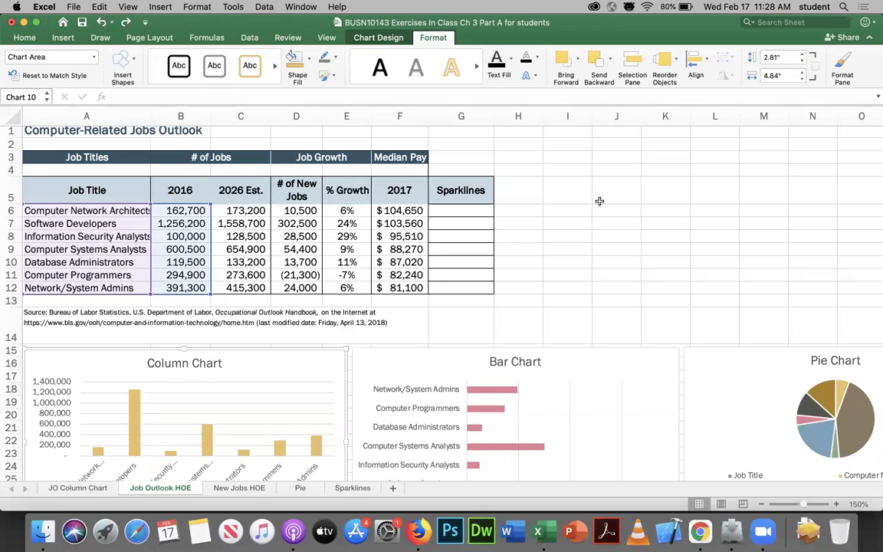
# Deselect the column chart and look over the column, bar and pie charts below the table
pyautogui.scroll(-1, 617, 223)
pyautogui.scroll(-5, 617, 237)
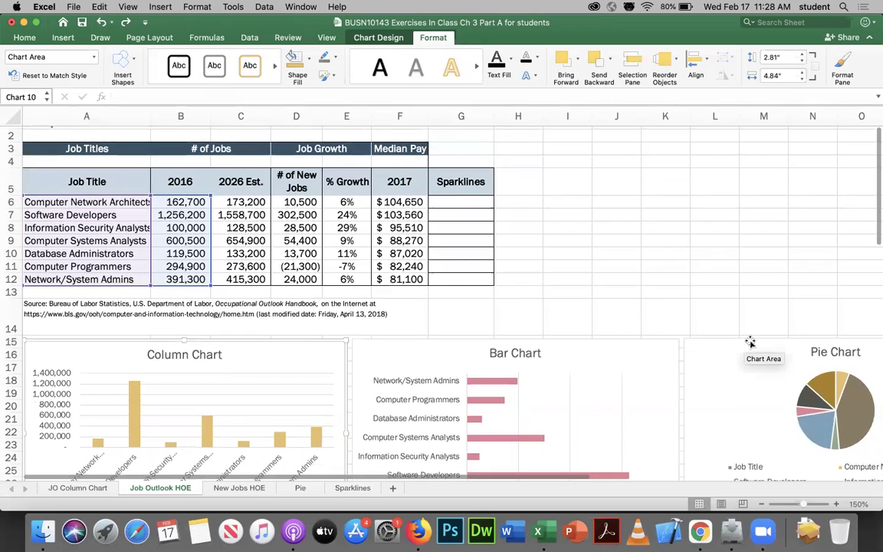
pyautogui.click(644, 153)
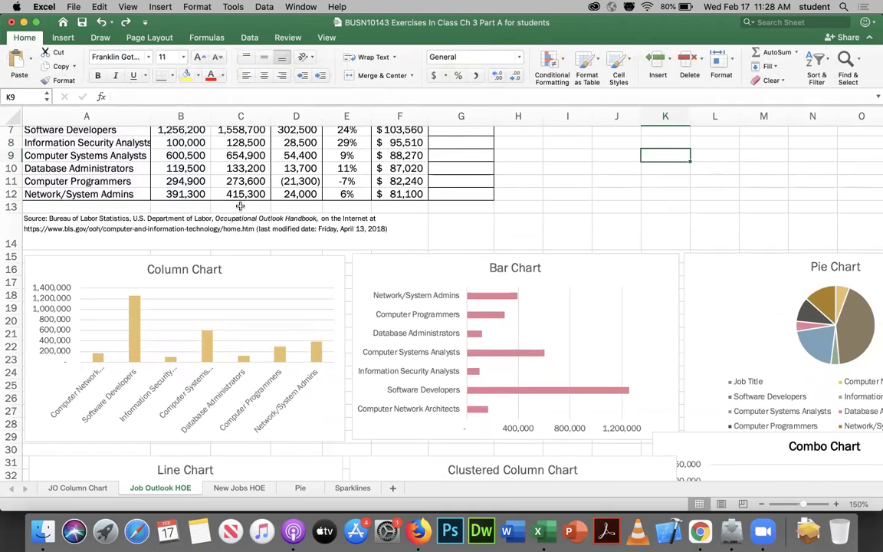
pyautogui.scroll(1, 368, 222)
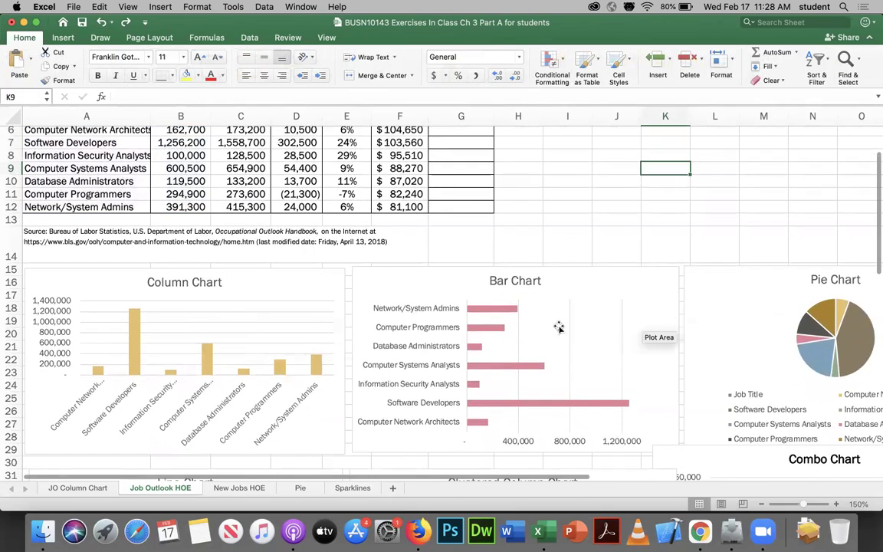
# Switch to the JO Column Chart sheet and open the formatting options for its chart area
pyautogui.click(77, 488)
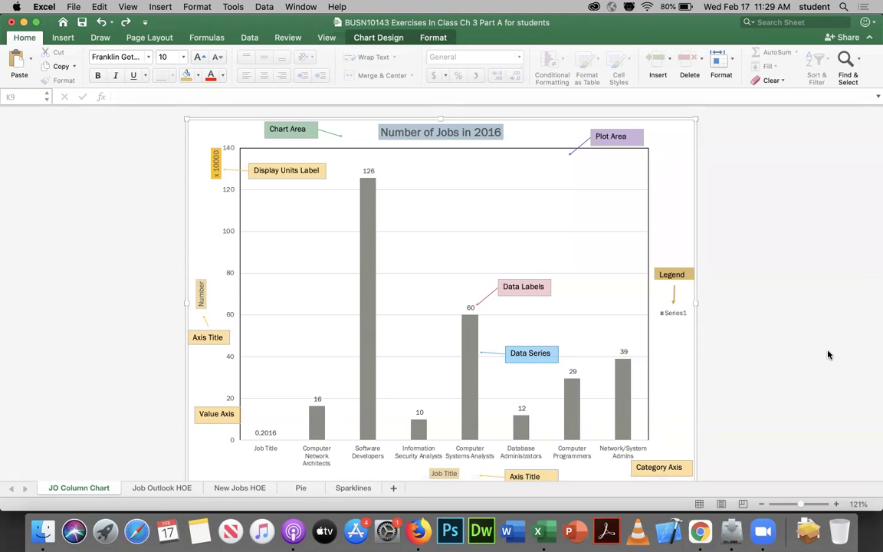
pyautogui.click(800, 149)
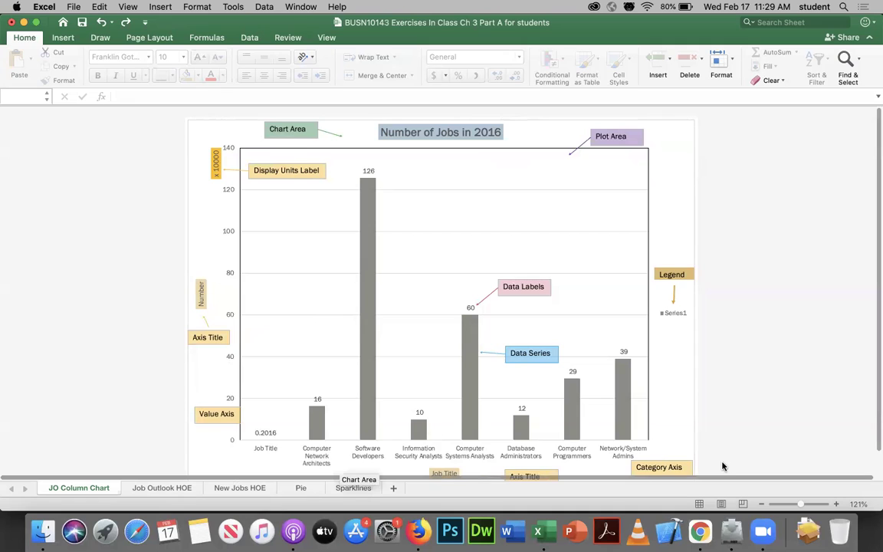
pyautogui.click(673, 141)
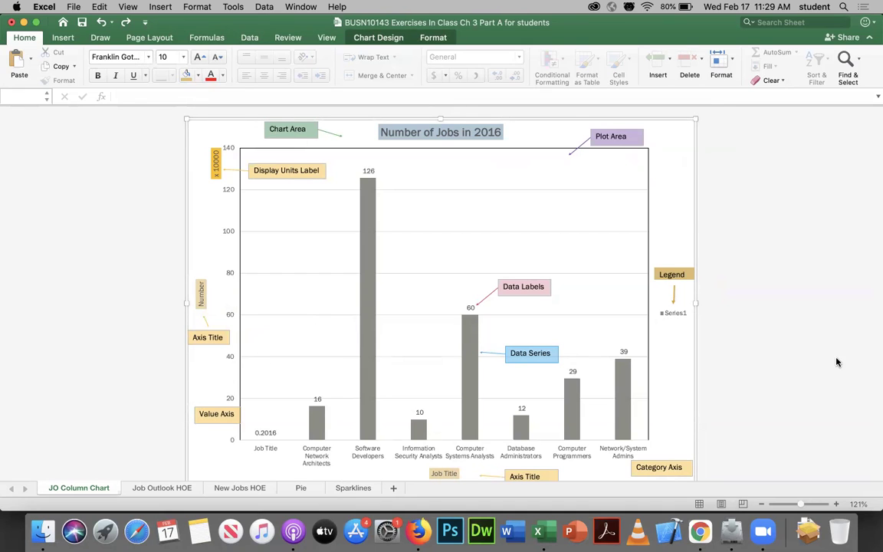
pyautogui.doubleClick(673, 145)
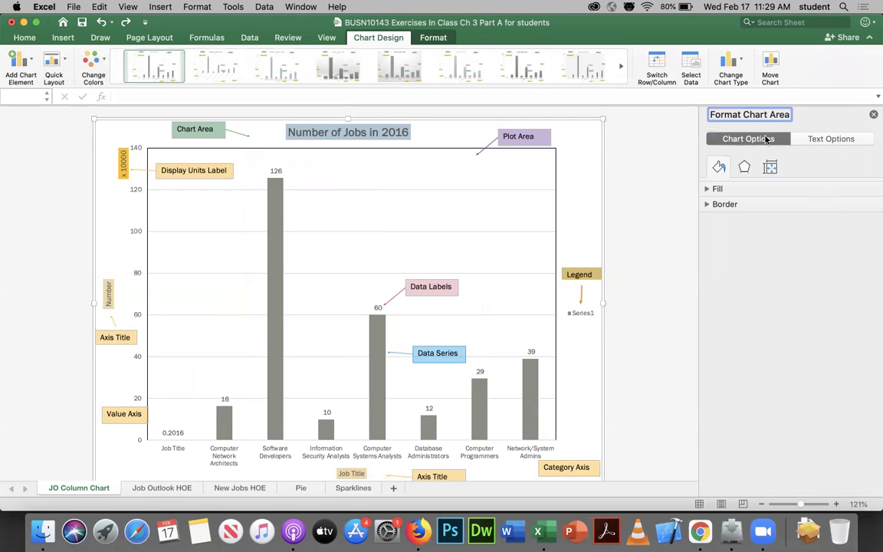
# Review the chart area's effects and its size and properties options, and close the formatting options
pyautogui.click(744, 168)
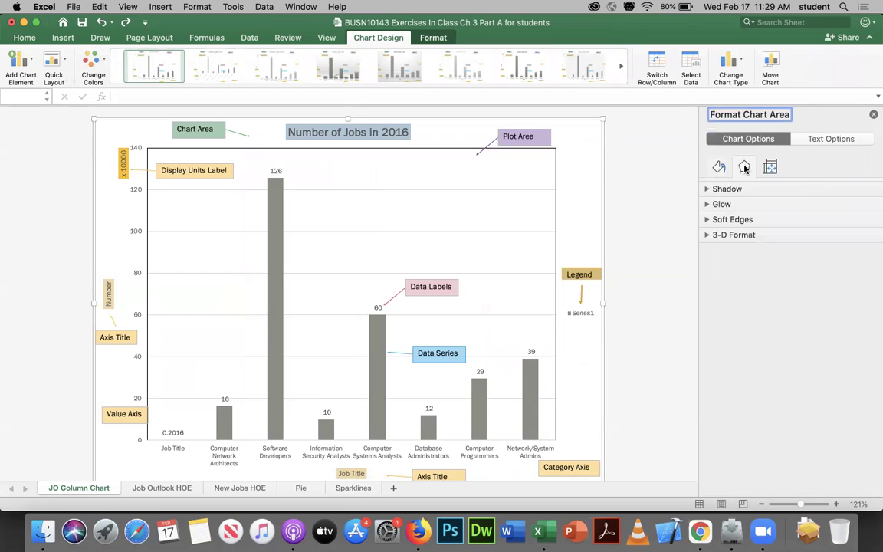
pyautogui.click(770, 168)
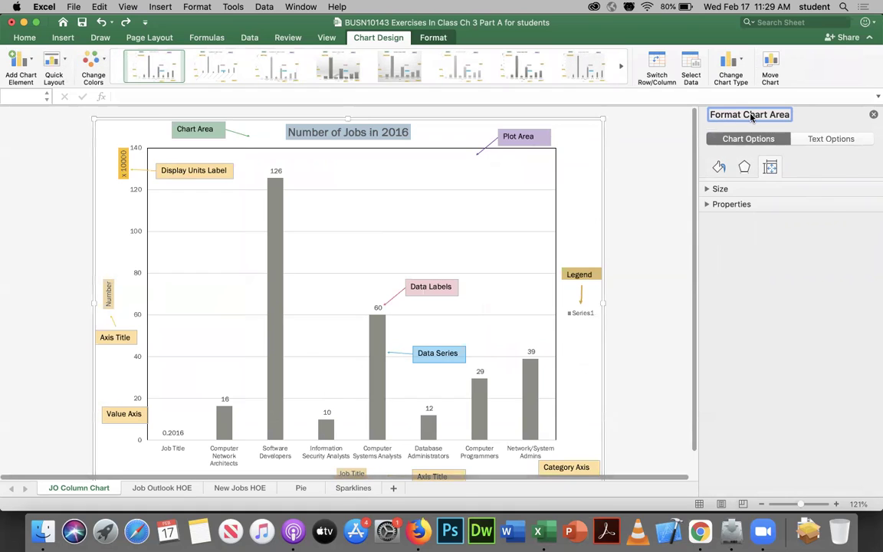
pyautogui.click(874, 115)
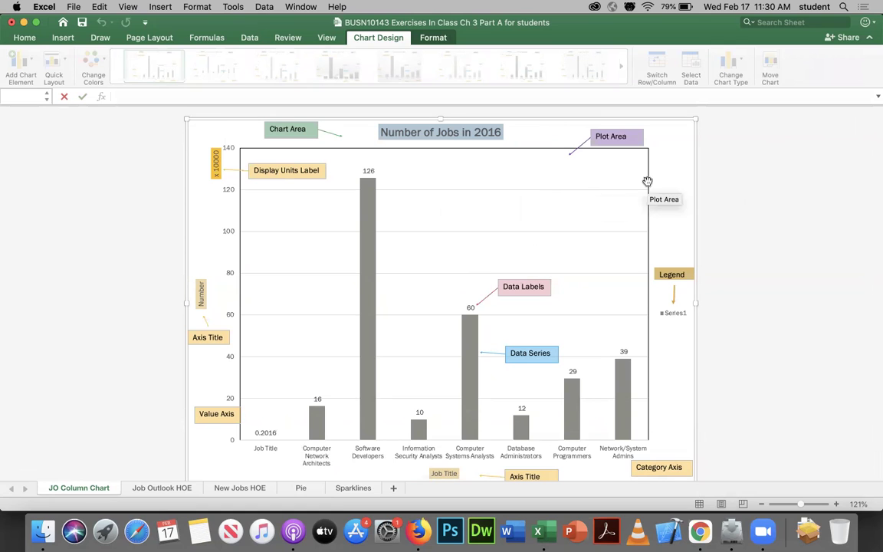
pyautogui.click(758, 192)
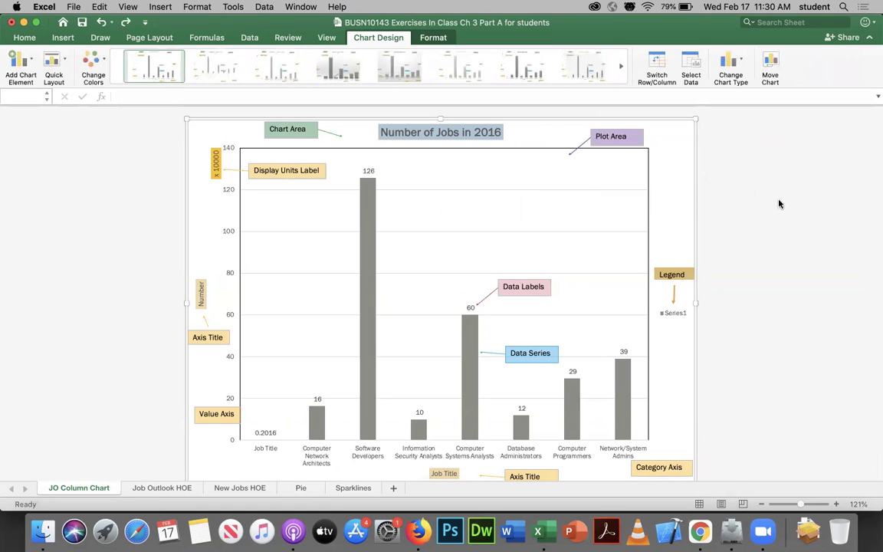
# Open the plot area's formatting options, view its effects, compare them with the chart area's options and close them
pyautogui.click(588, 188)
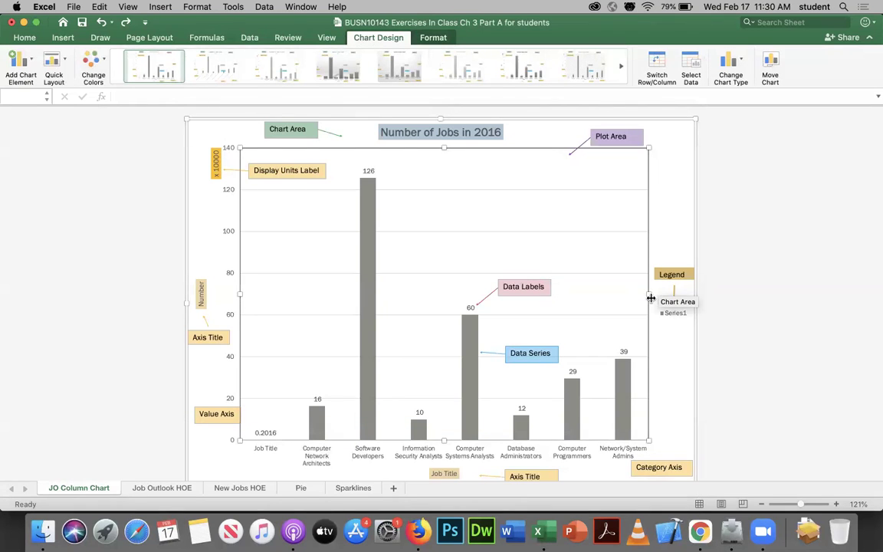
pyautogui.doubleClick(588, 177)
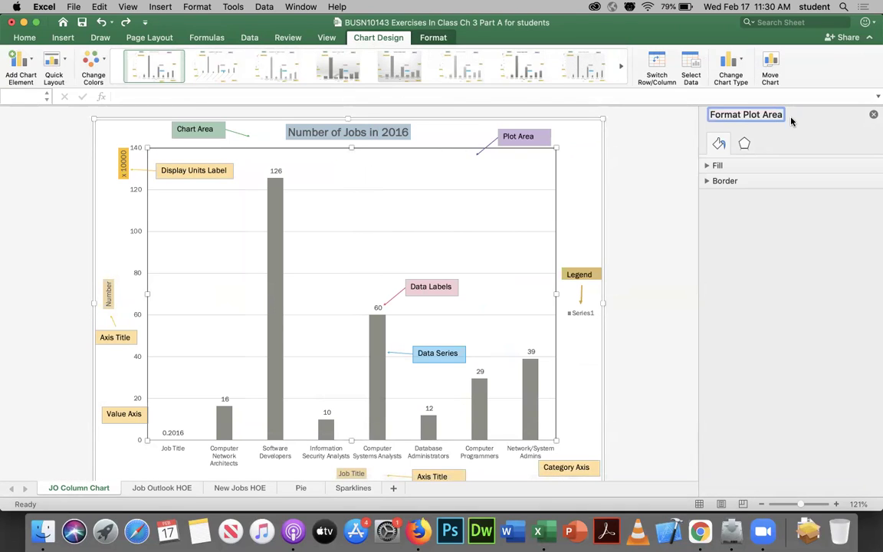
pyautogui.click(744, 143)
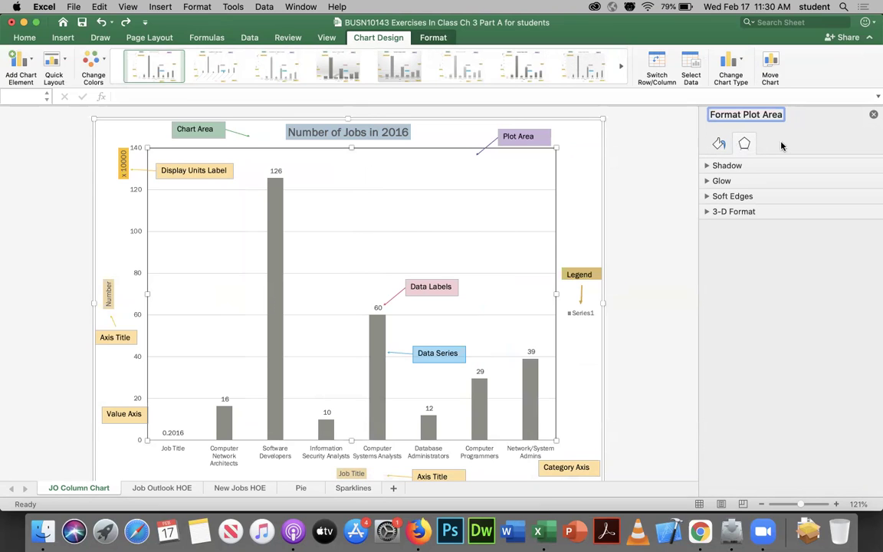
pyautogui.click(580, 145)
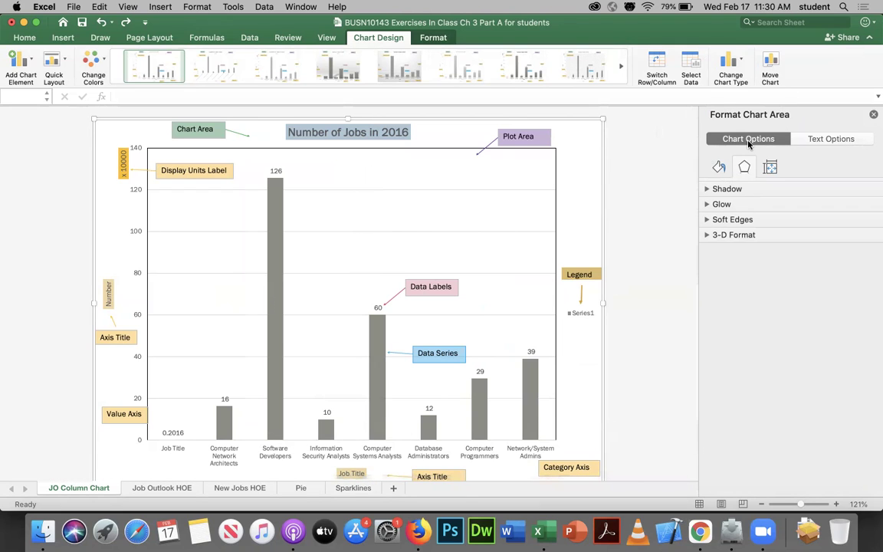
pyautogui.click(874, 115)
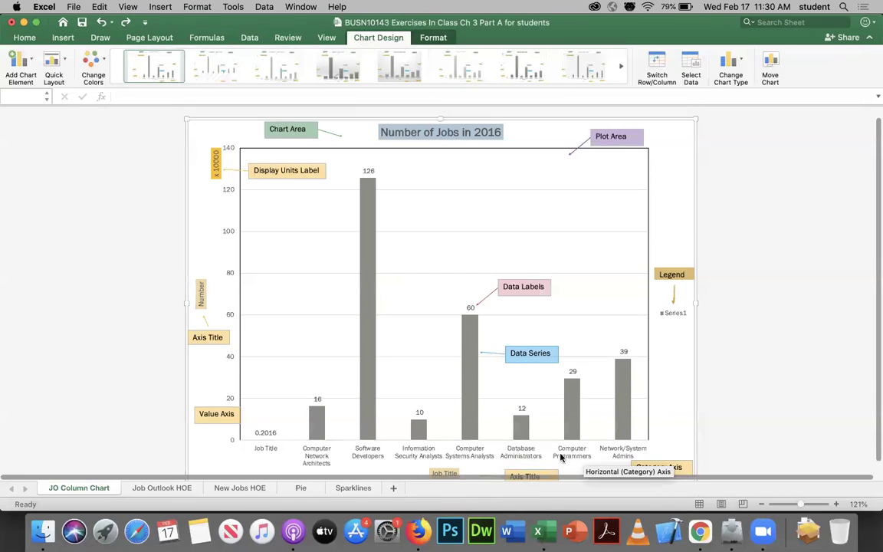
# Try changing the chart title to "Count of Jobs" and undo the change
pyautogui.scroll(-1, 707, 427)
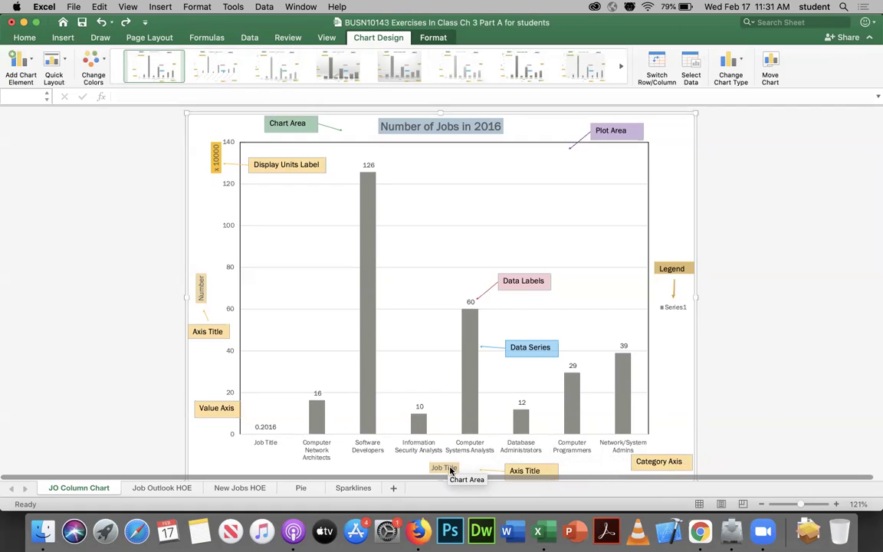
pyautogui.scroll(-2, 874, 414)
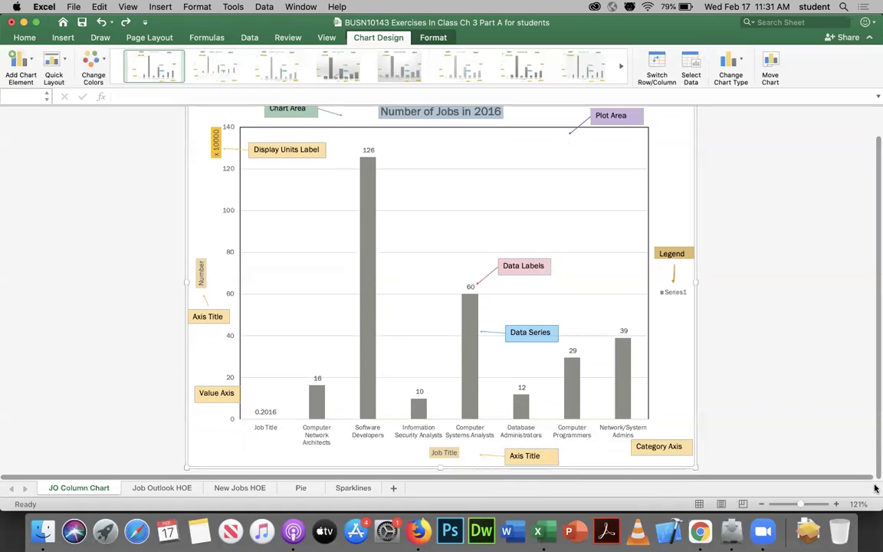
pyautogui.scroll(2, 472, 431)
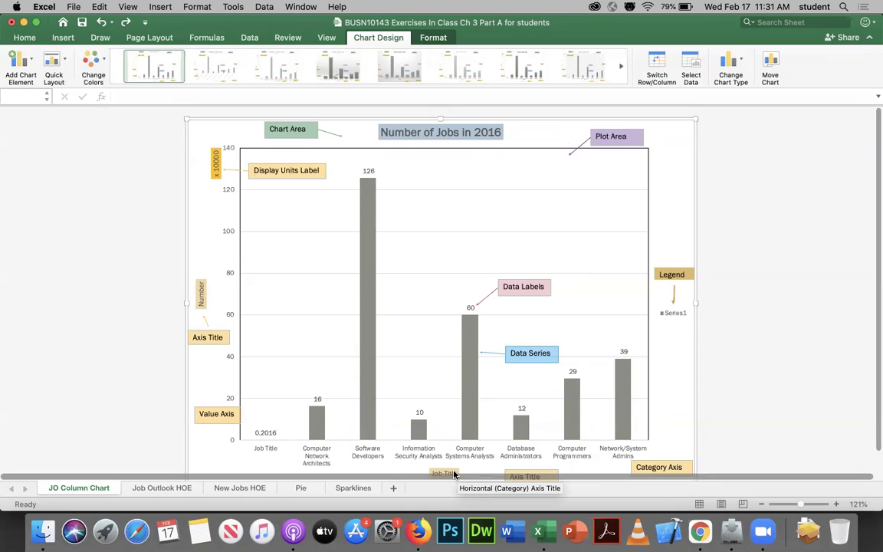
pyautogui.click(426, 133)
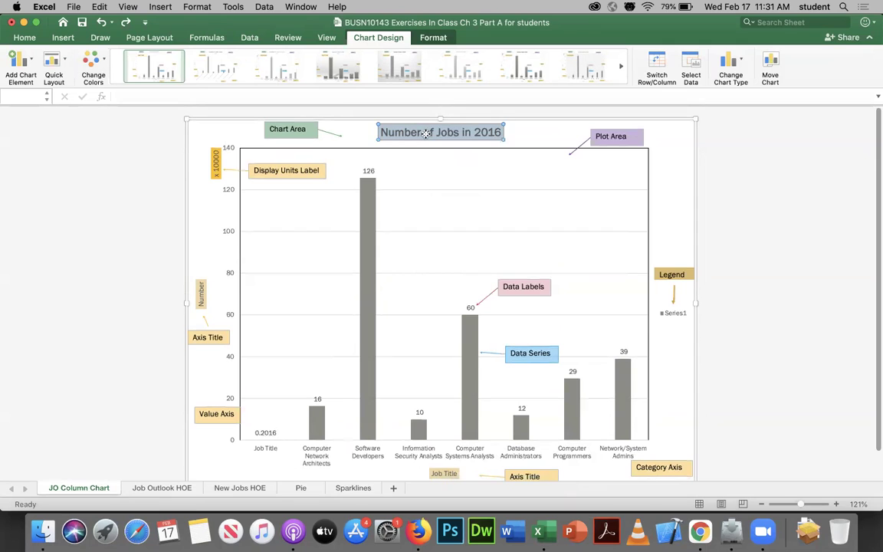
pyautogui.click(151, 95)
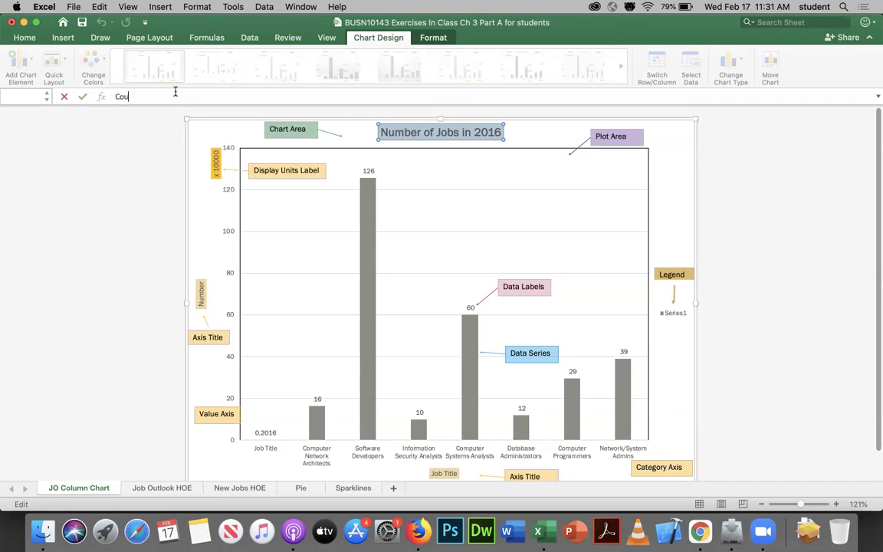
pyautogui.write('Count of Job')
pyautogui.press('Return')
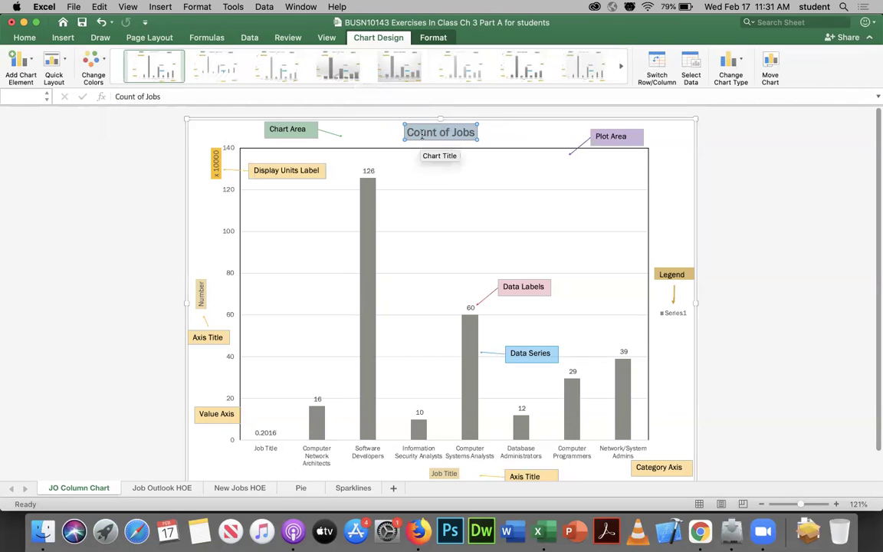
pyautogui.click(100, 22)
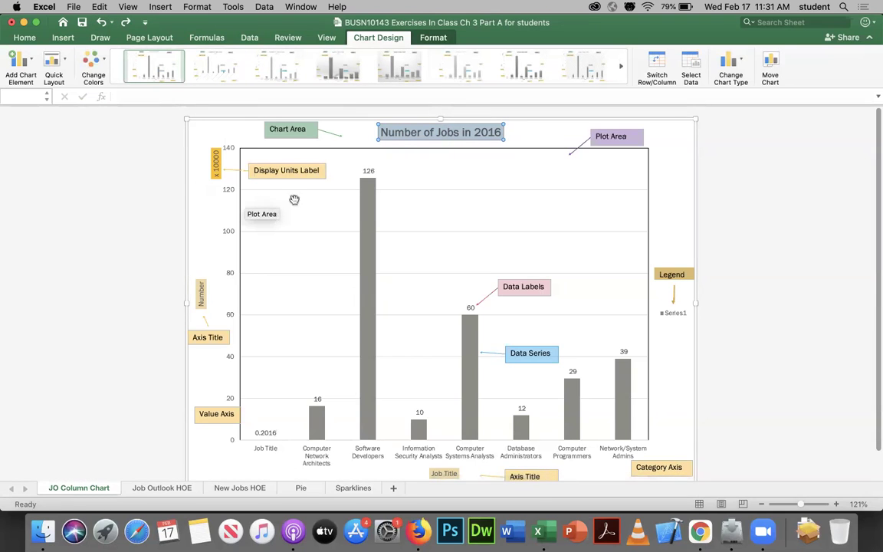
# Format the chart title as bold, red text in font size 20
pyautogui.click(26, 37)
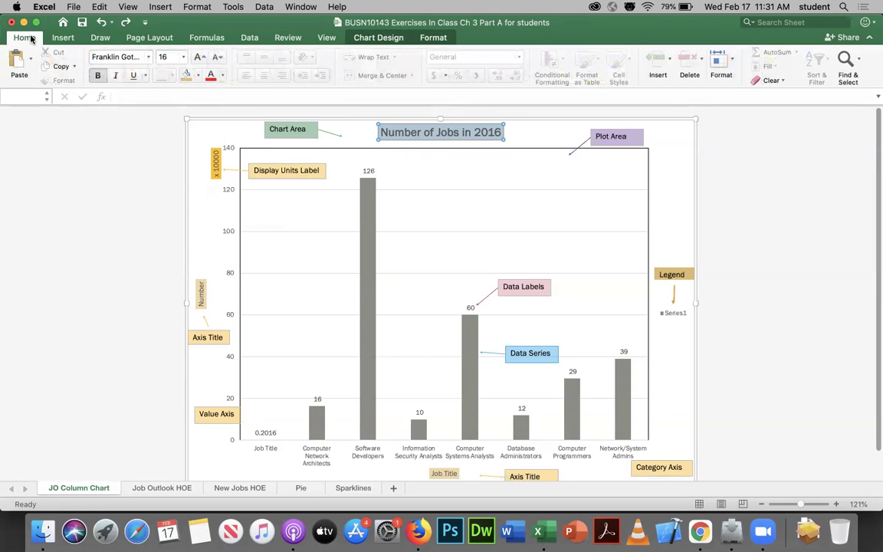
pyautogui.click(115, 76)
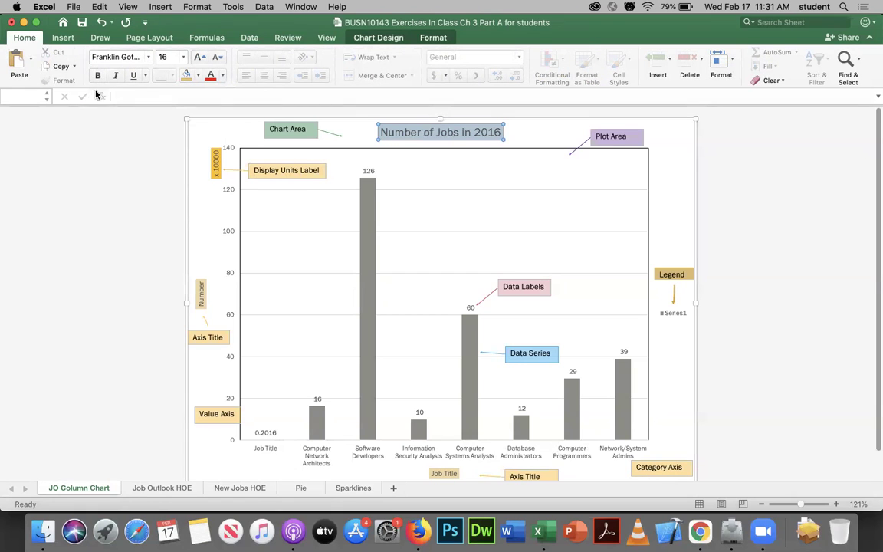
pyautogui.click(97, 75)
pyautogui.click(211, 75)
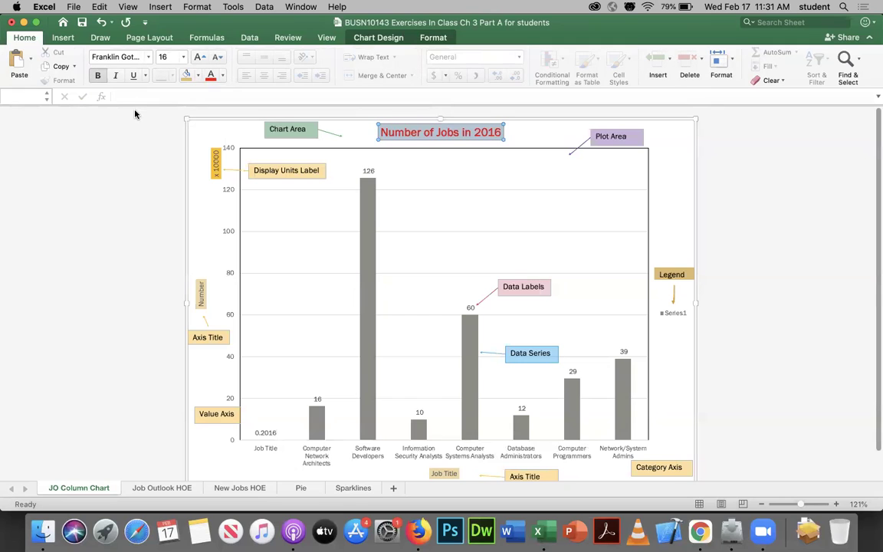
pyautogui.click(183, 57)
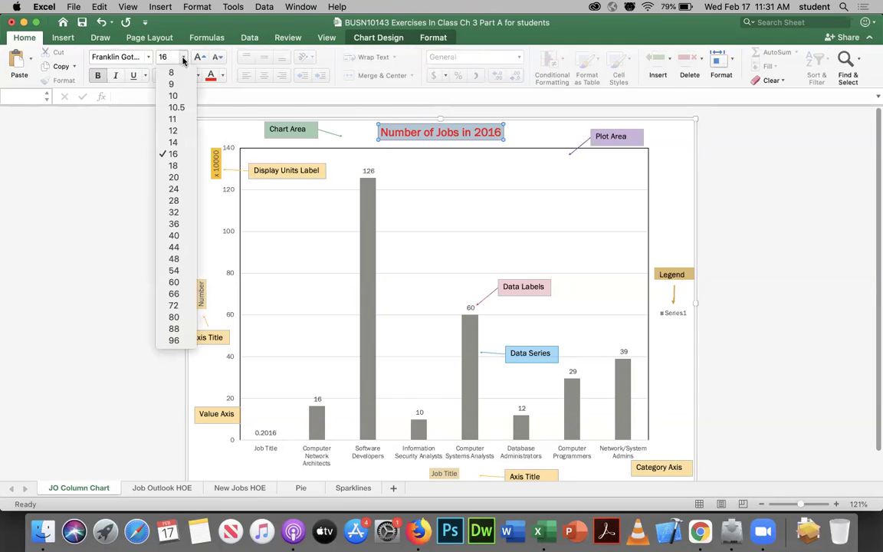
pyautogui.click(172, 178)
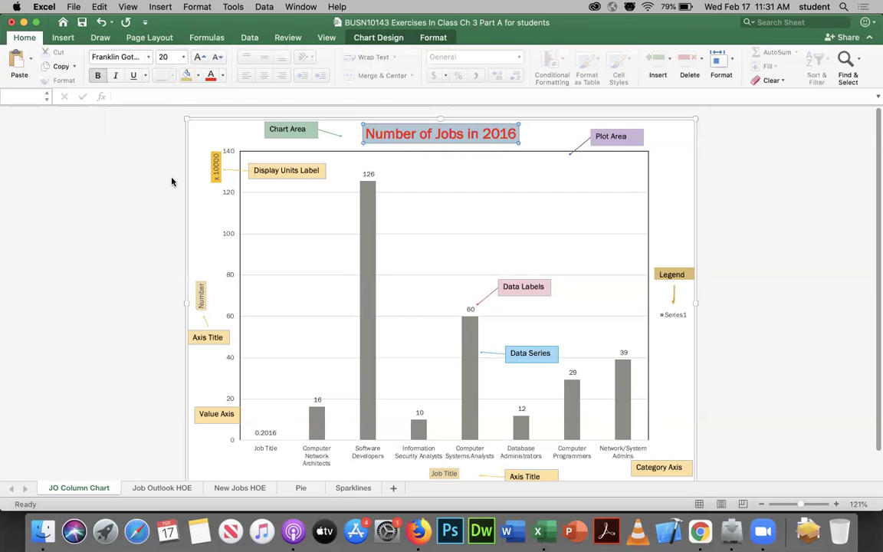
# Set the chart title's font color to black from the theme colors
pyautogui.click(223, 75)
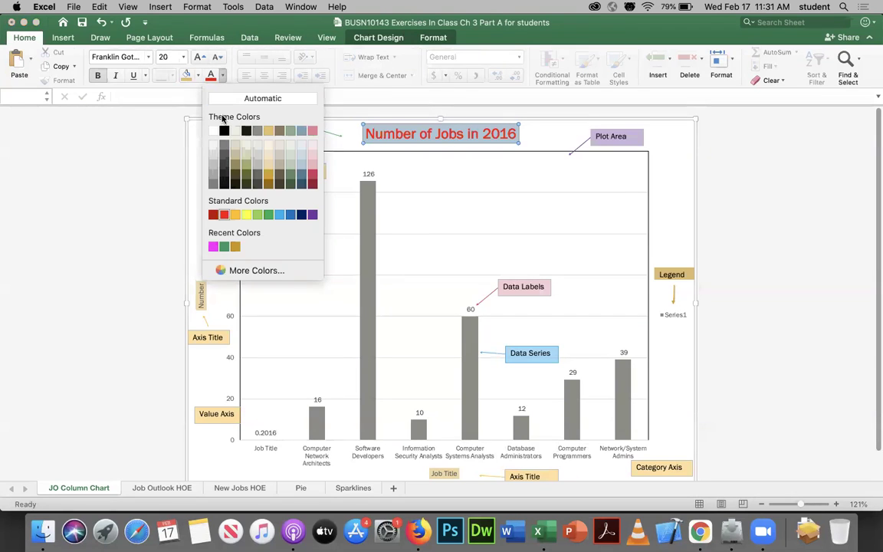
pyautogui.click(223, 130)
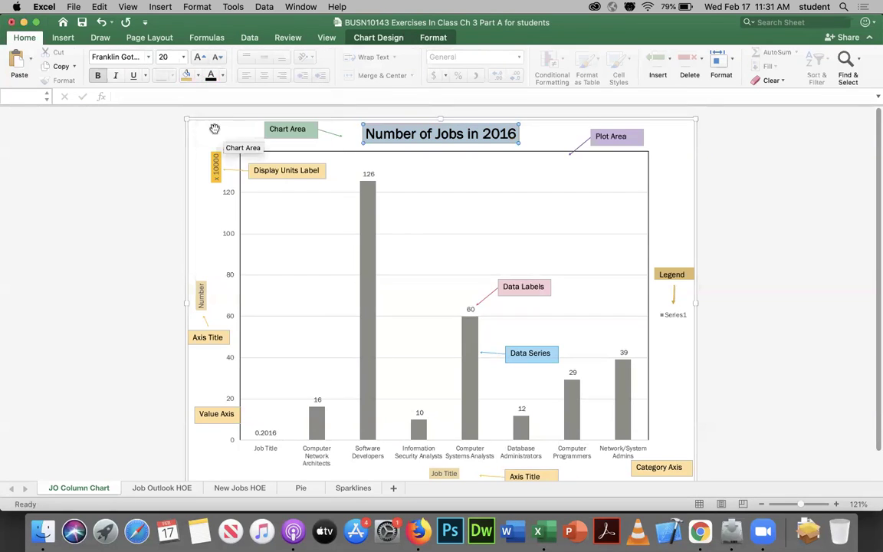
pyautogui.click(223, 75)
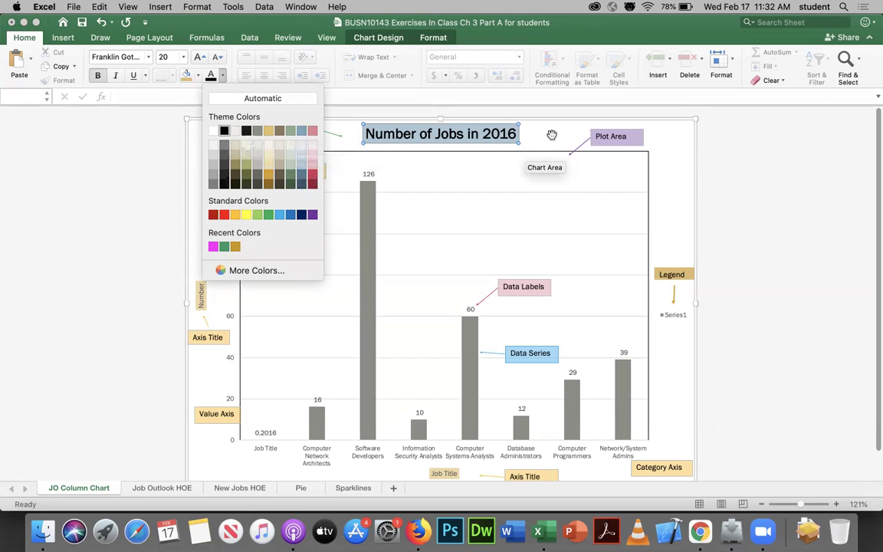
pyautogui.click(734, 199)
# Make the vertical axis title "Number" bold and select the horizontal axis title "Job Title"
pyautogui.click(202, 295)
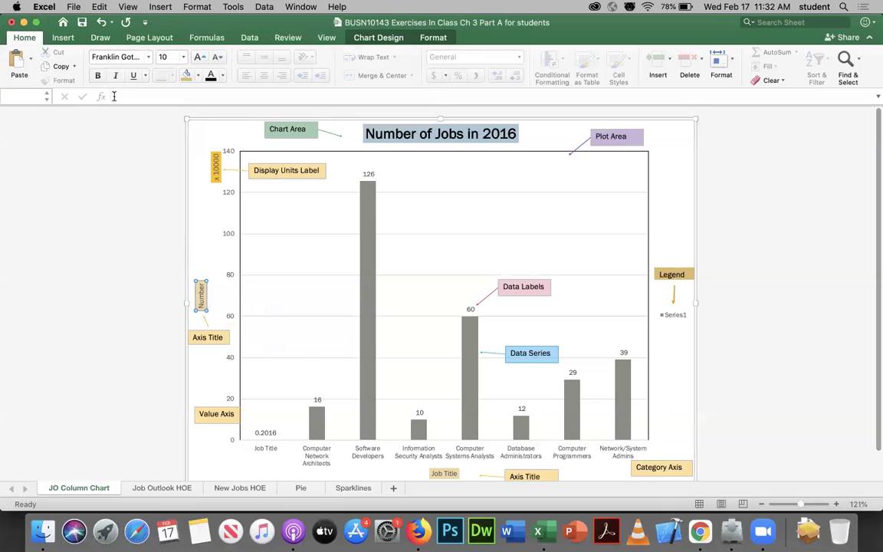
pyautogui.click(97, 77)
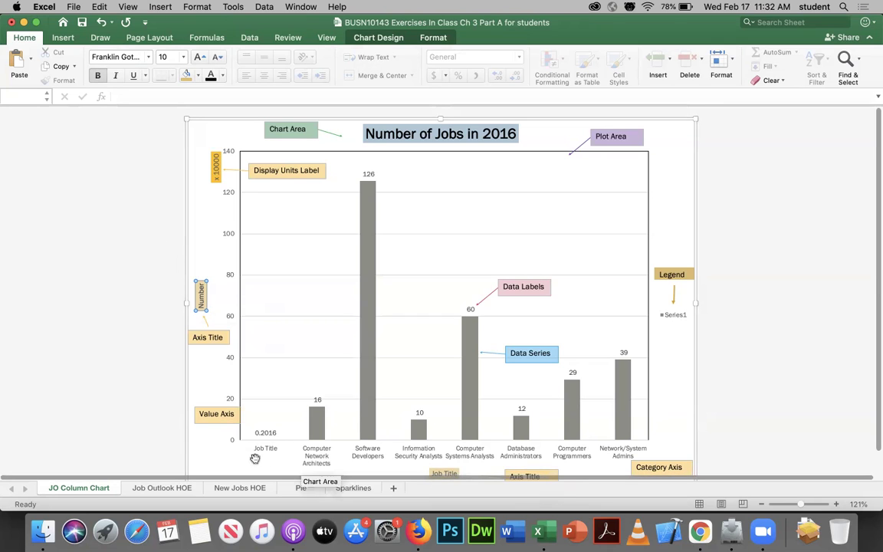
pyautogui.click(447, 474)
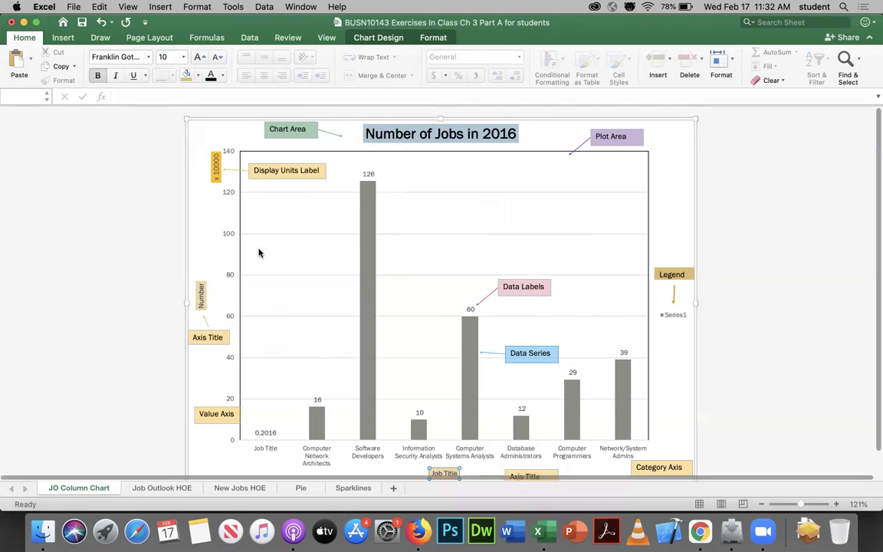
# Open the chart title's text for editing directly in the chart, and leave it by deselecting the chart
pyautogui.click(399, 133)
pyautogui.doubleClick(398, 133)
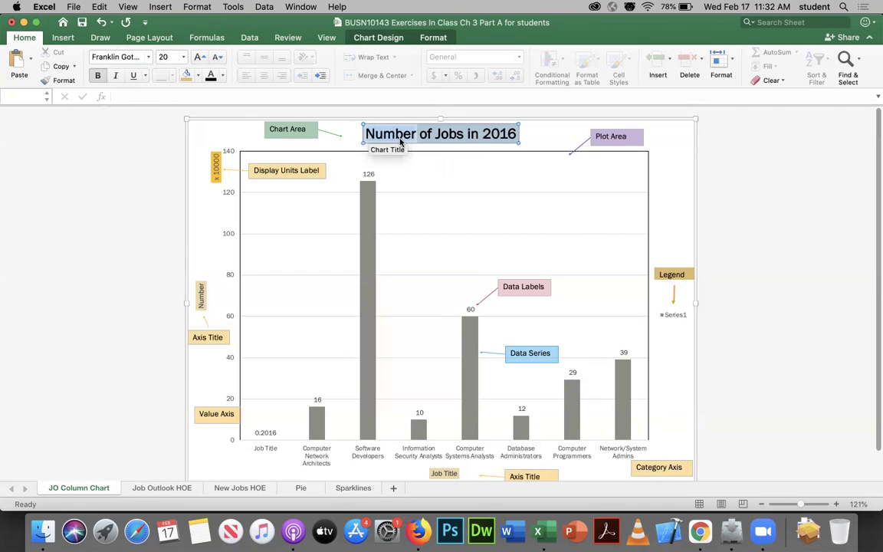
pyautogui.click(418, 135)
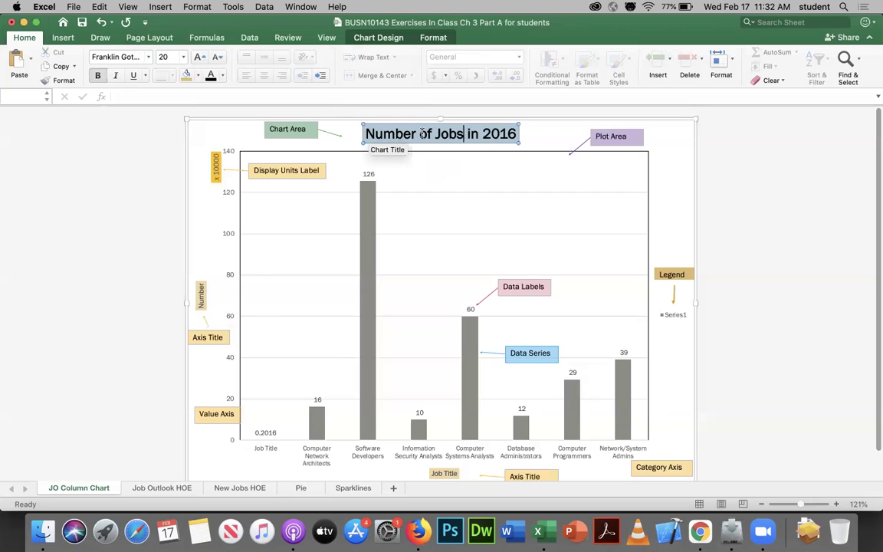
pyautogui.click(463, 134)
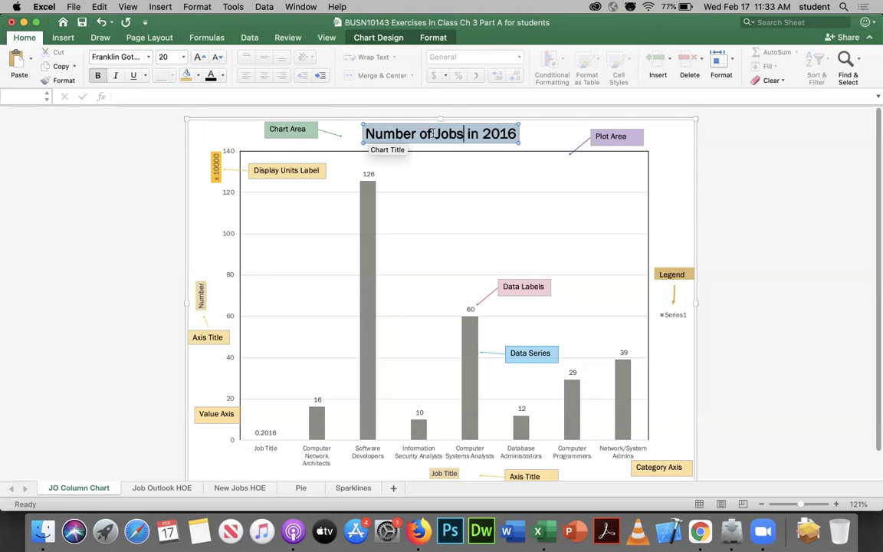
pyautogui.click(805, 216)
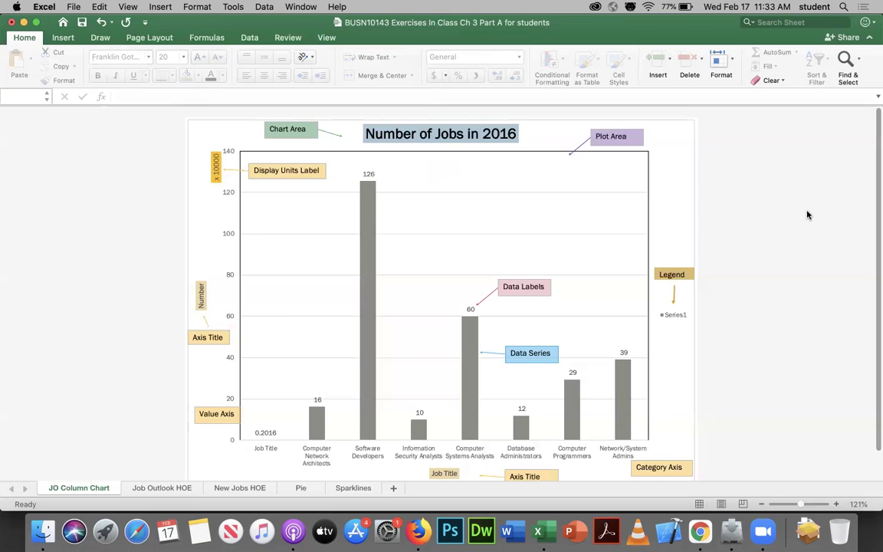
# Open the horizontal category axis's formatting options, collapse the Axis Options section and show the fill and line settings
pyautogui.click(372, 457)
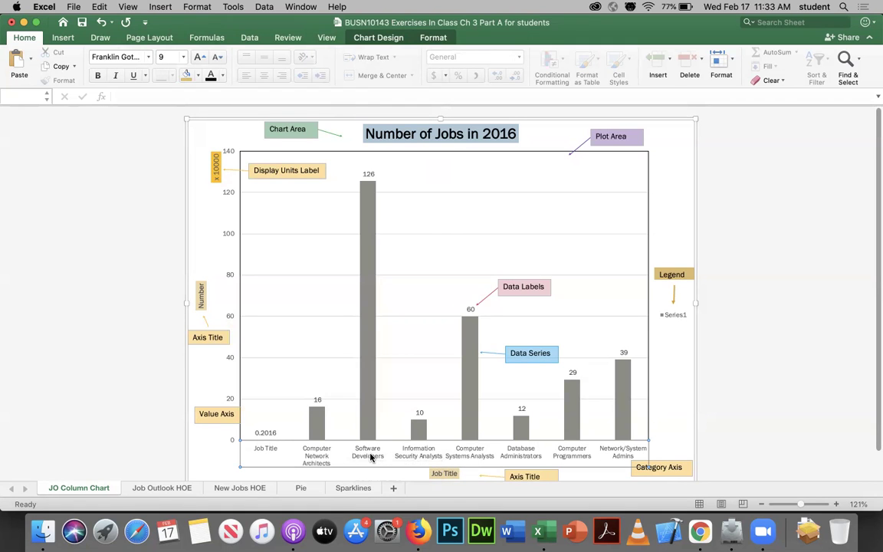
pyautogui.doubleClick(371, 457)
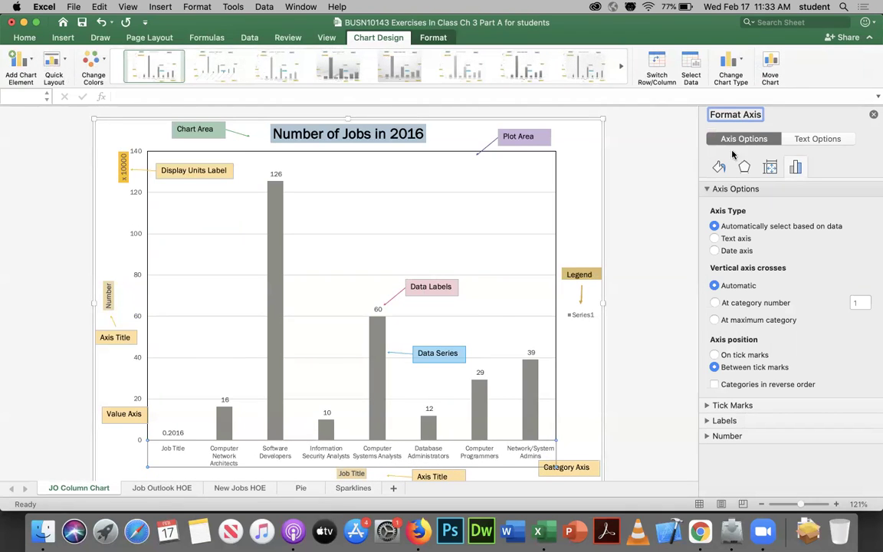
pyautogui.click(708, 190)
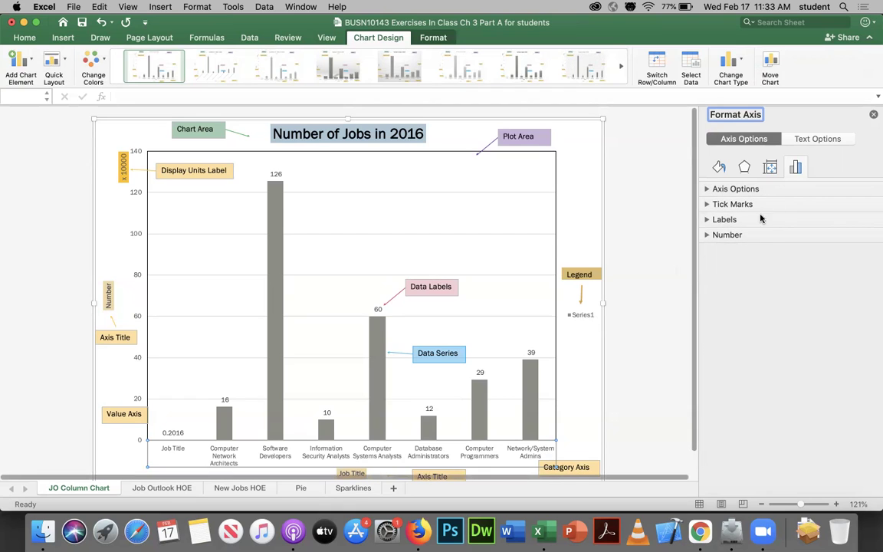
pyautogui.click(720, 167)
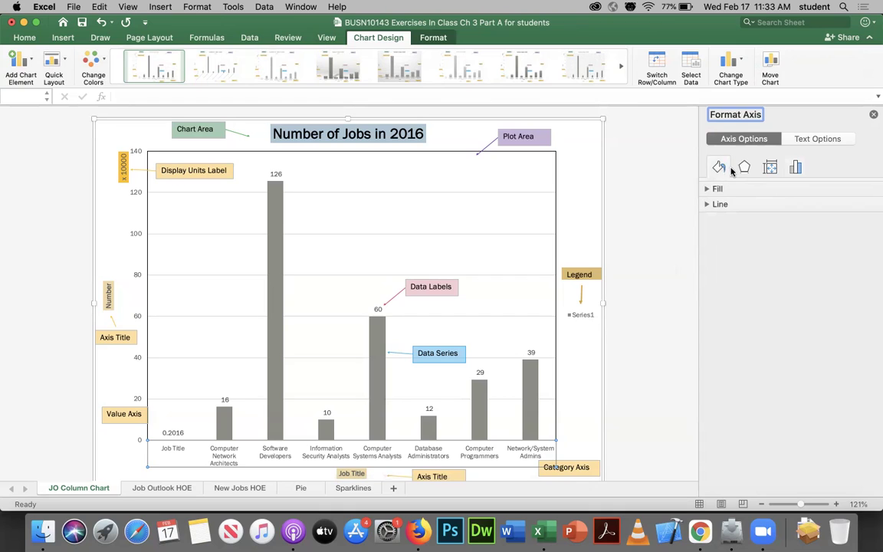
# Examine the category axis's effects, alignment, axis, tick mark, label and number settings, collapsing each section after reading it
pyautogui.click(743, 169)
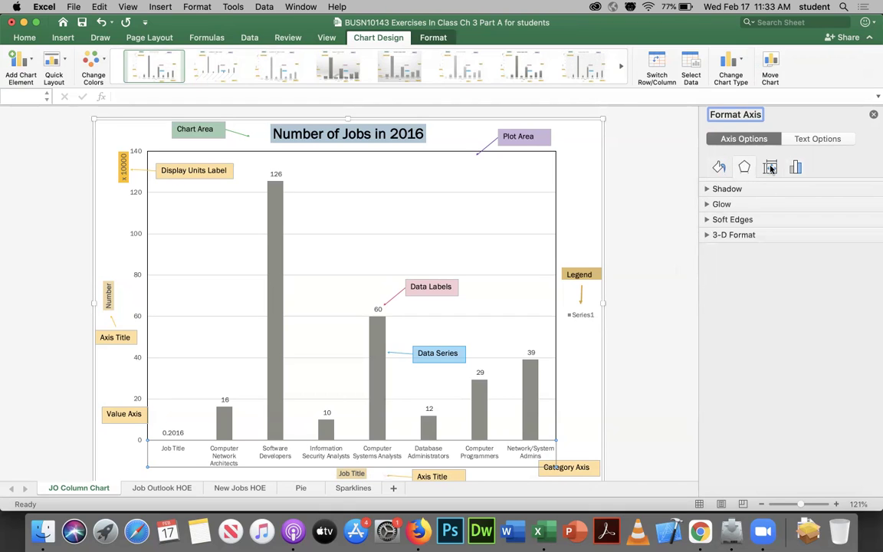
pyautogui.click(771, 168)
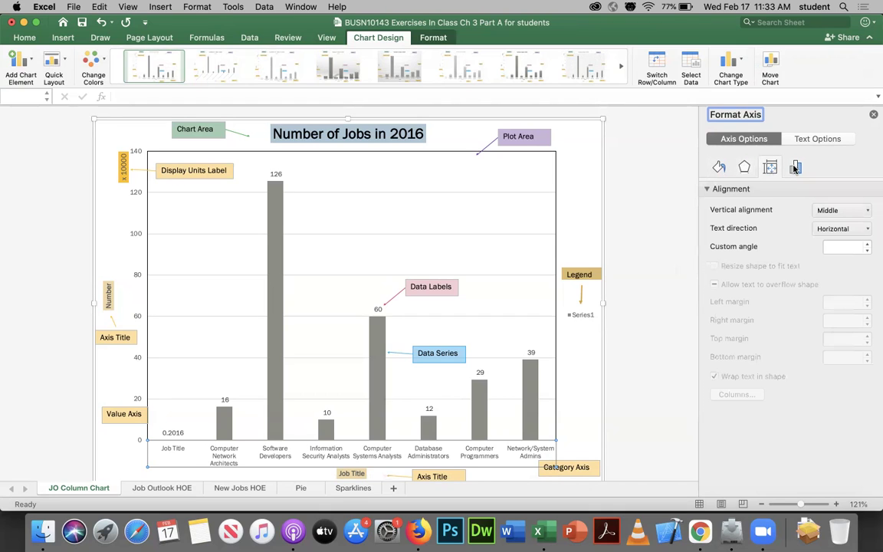
pyautogui.click(795, 168)
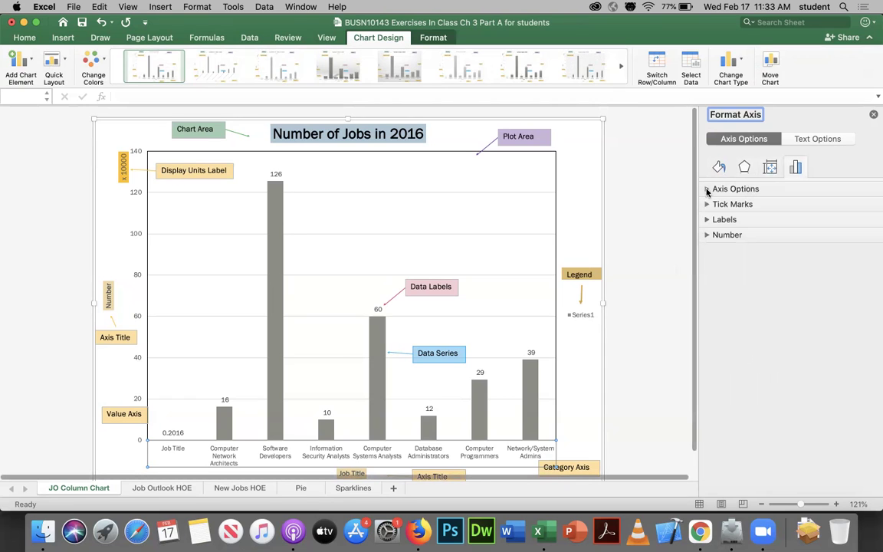
pyautogui.click(708, 189)
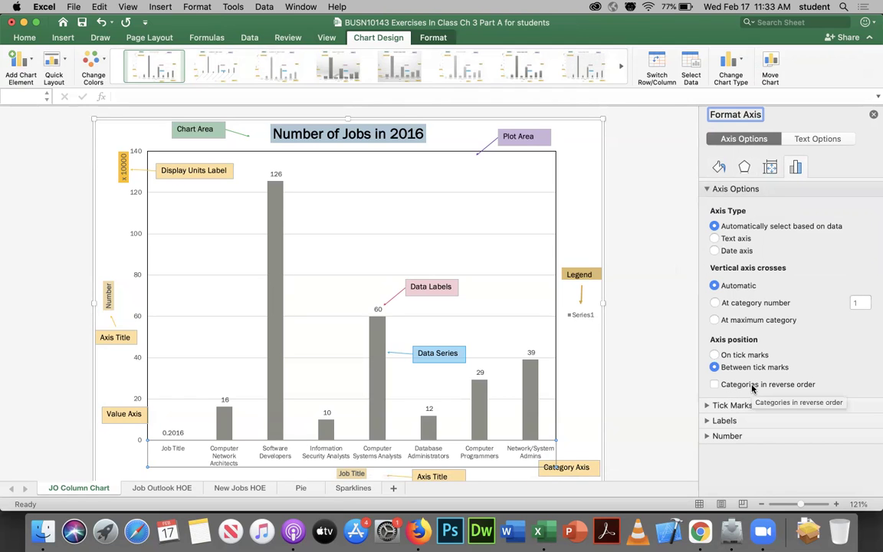
pyautogui.click(707, 188)
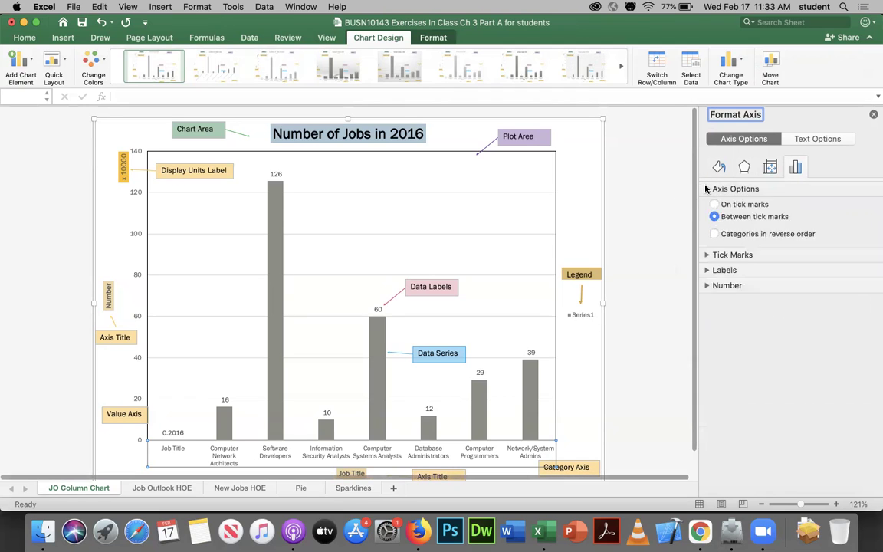
pyautogui.click(706, 204)
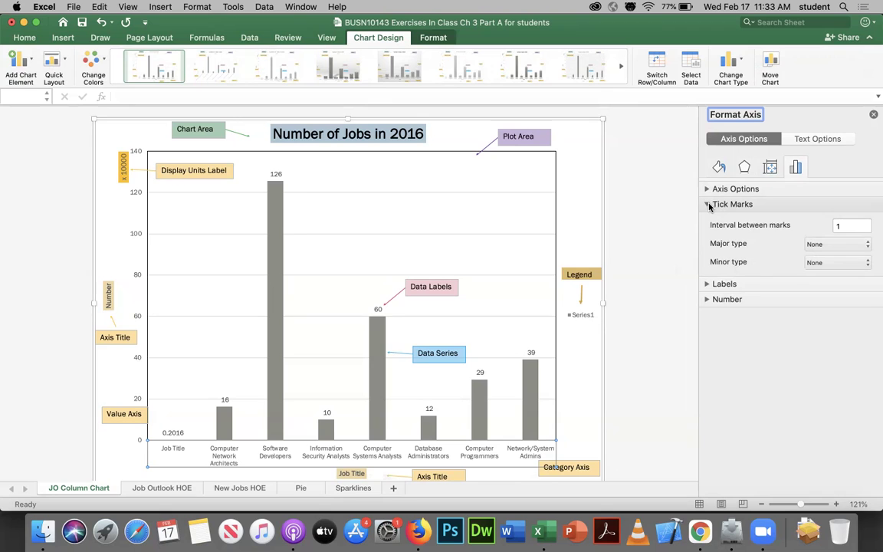
pyautogui.click(706, 204)
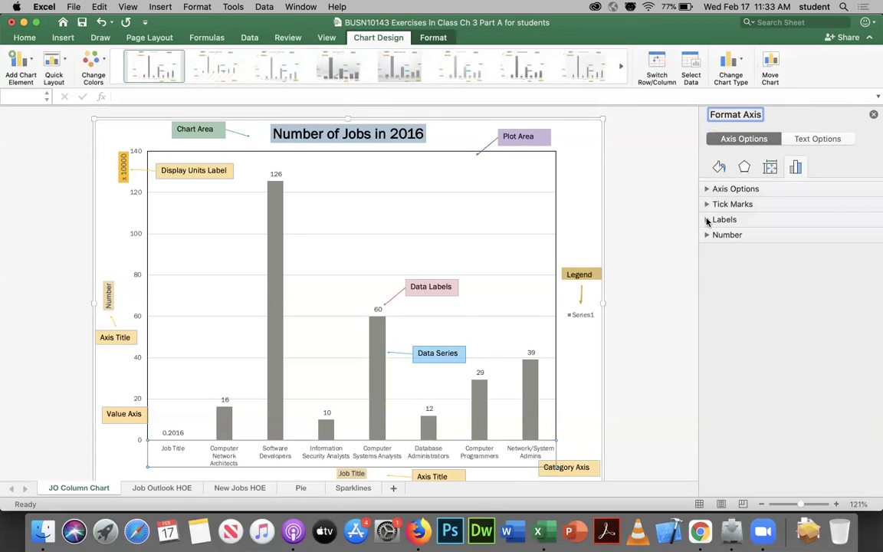
pyautogui.click(706, 220)
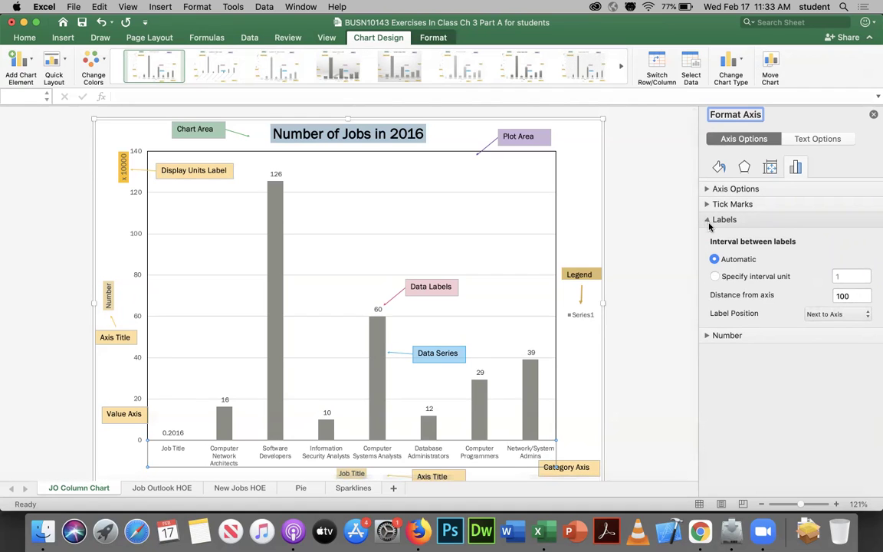
pyautogui.click(706, 220)
pyautogui.click(707, 235)
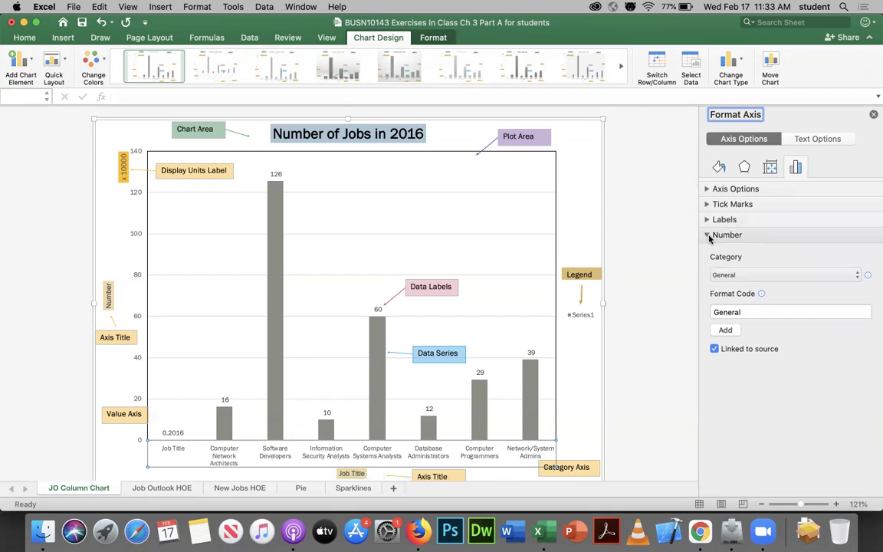
pyautogui.click(708, 235)
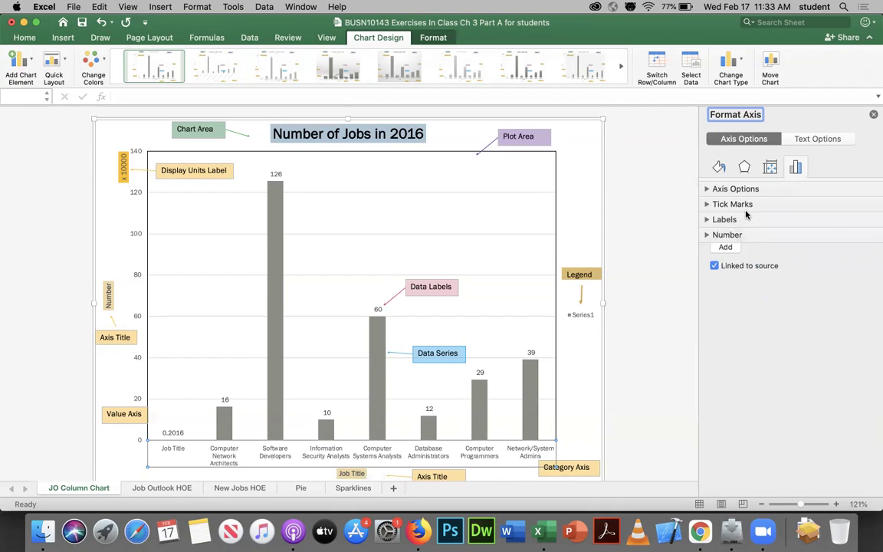
# Examine the text fill and text outline settings for the category axis labels, and collapse both sections
pyautogui.click(810, 140)
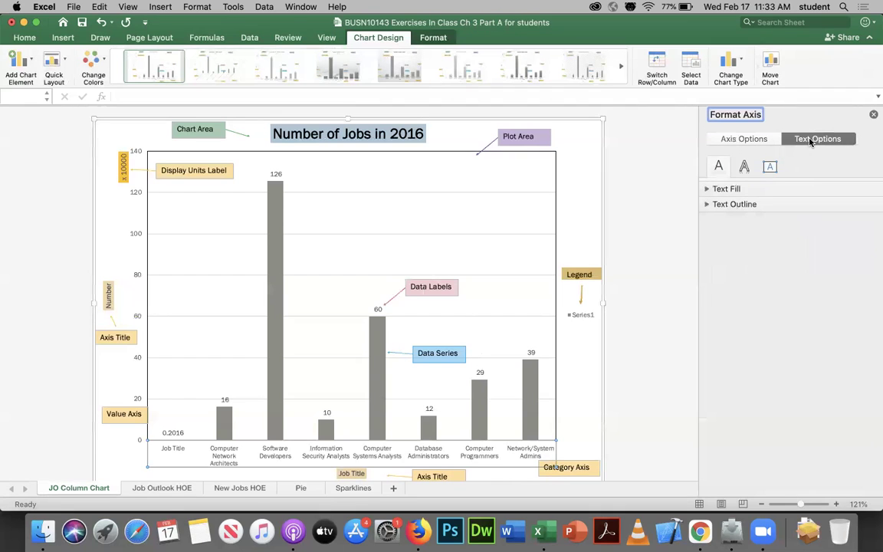
pyautogui.click(708, 189)
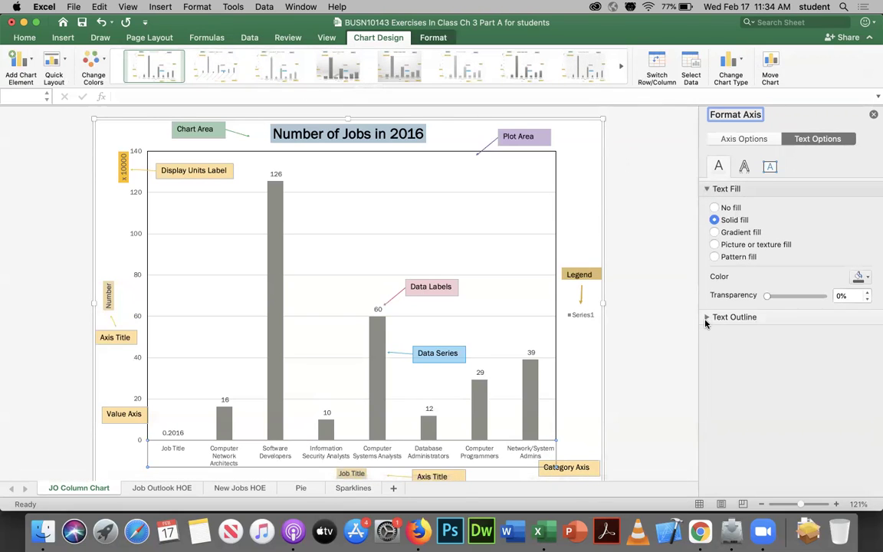
pyautogui.click(706, 317)
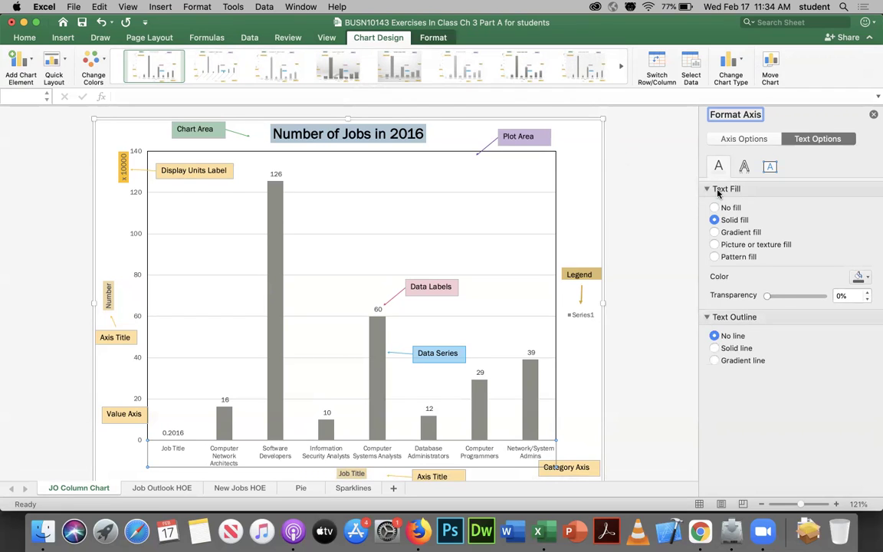
pyautogui.click(706, 189)
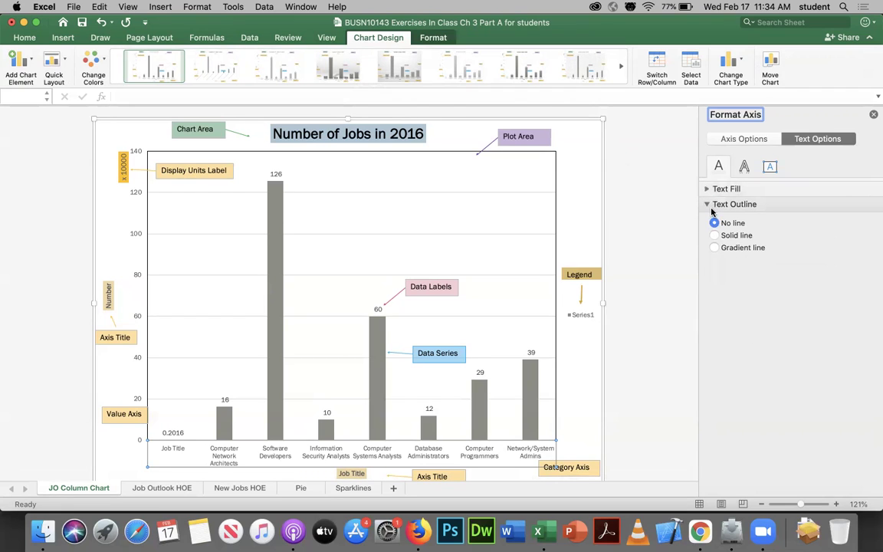
pyautogui.click(708, 204)
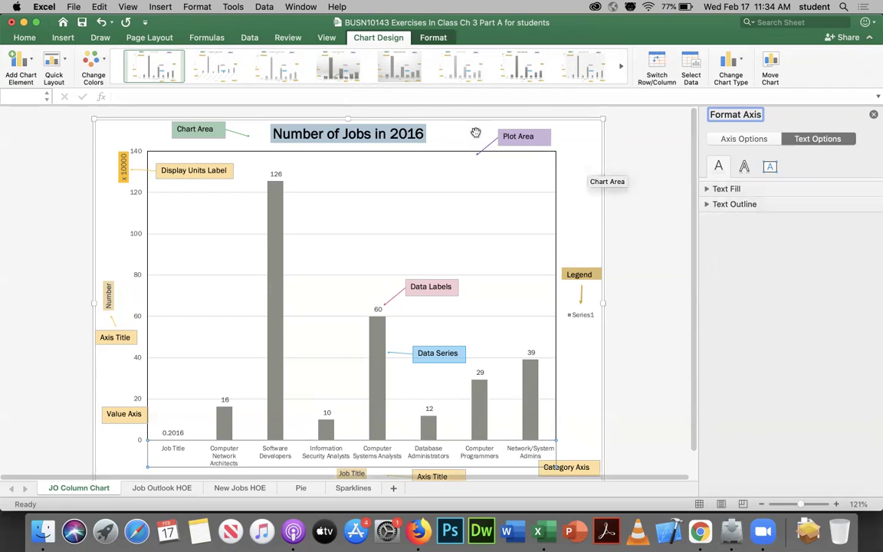
# Set the category axis labels' font color to the darker red from the theme colors and close the axis formatting pane
pyautogui.click(23, 38)
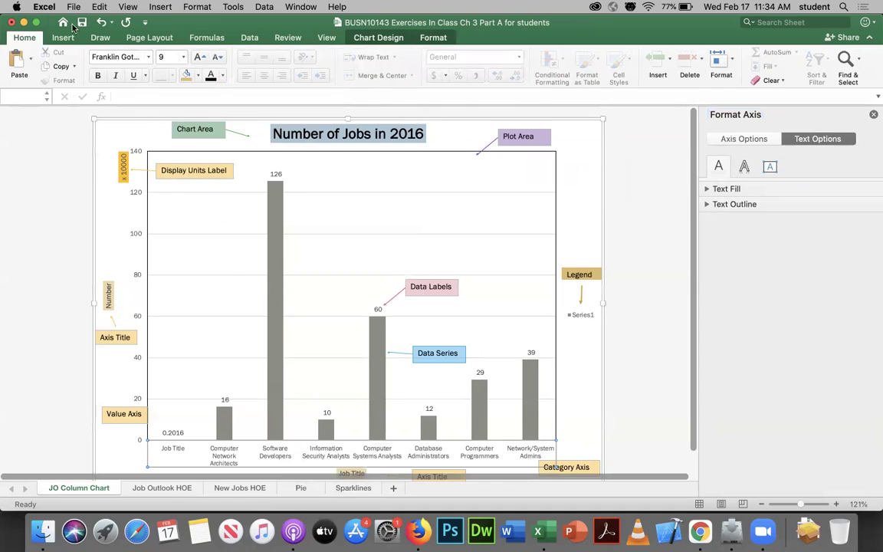
pyautogui.click(223, 75)
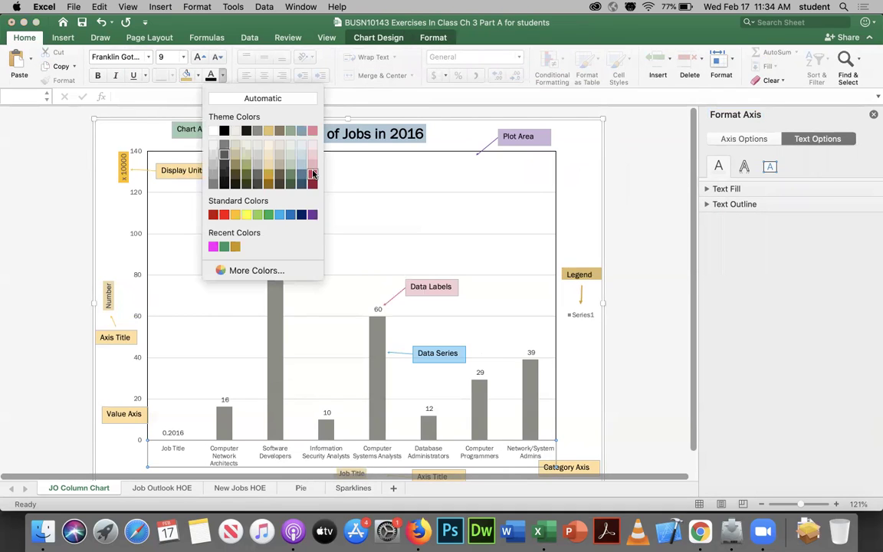
pyautogui.click(312, 176)
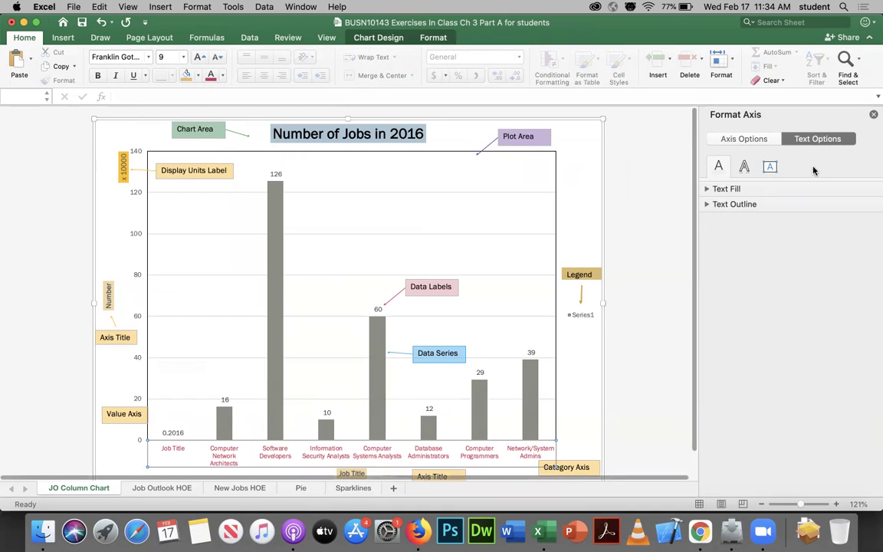
pyautogui.click(873, 115)
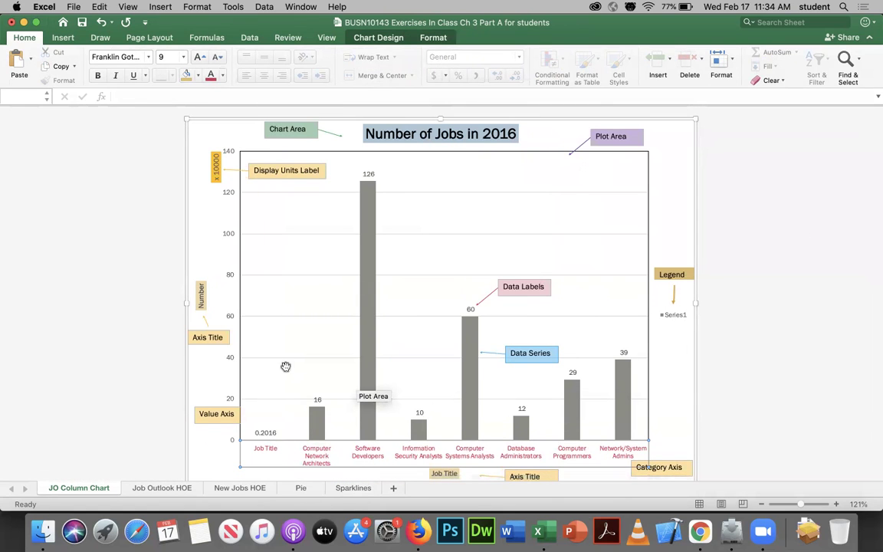
# Open the vertical value axis's formatting options and set its display units to None
pyautogui.click(228, 236)
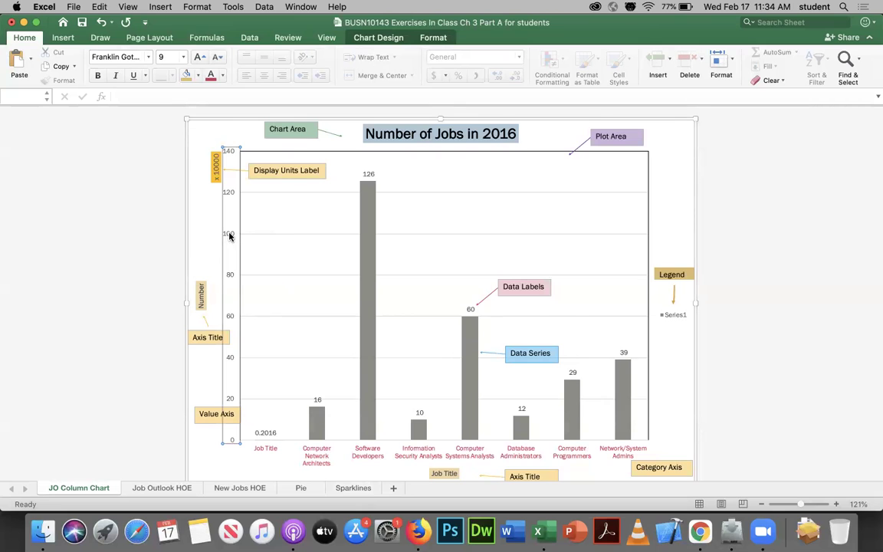
pyautogui.doubleClick(228, 236)
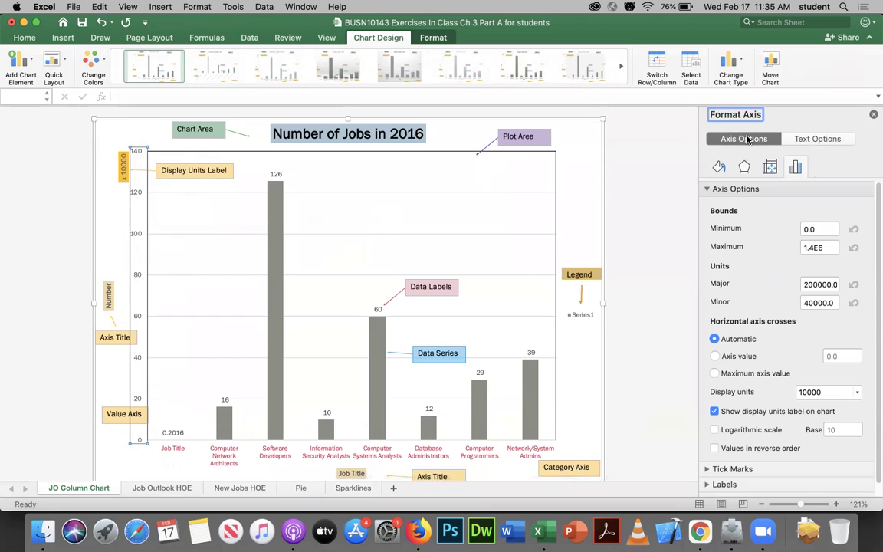
pyautogui.scroll(-1, 851, 429)
pyautogui.scroll(-1, 856, 437)
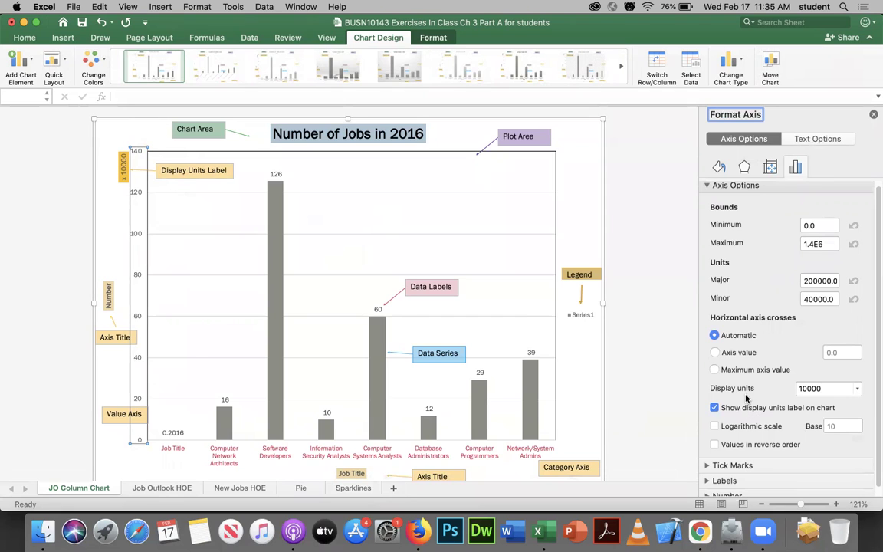
pyautogui.click(856, 389)
pyautogui.click(830, 406)
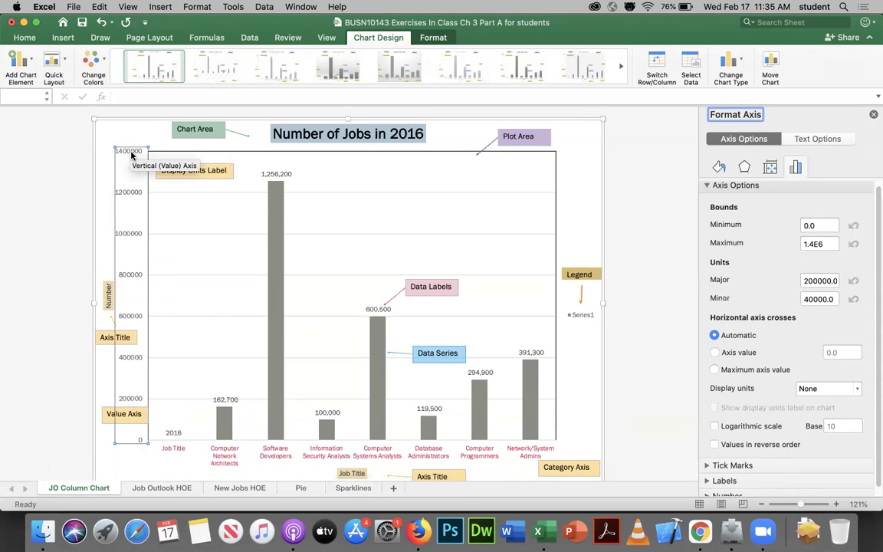
# Set the value axis's display units to 10000, show the display units label on the chart and close the formatting pane
pyautogui.click(856, 392)
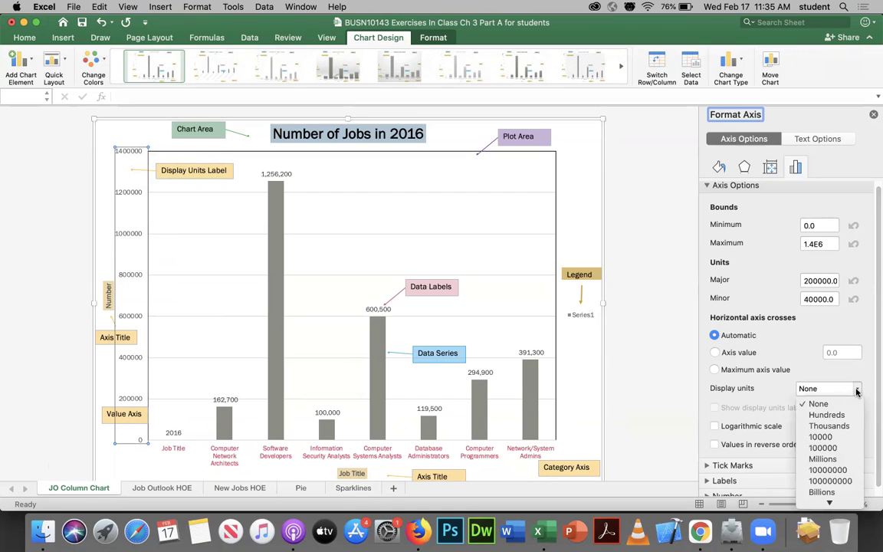
pyautogui.click(821, 436)
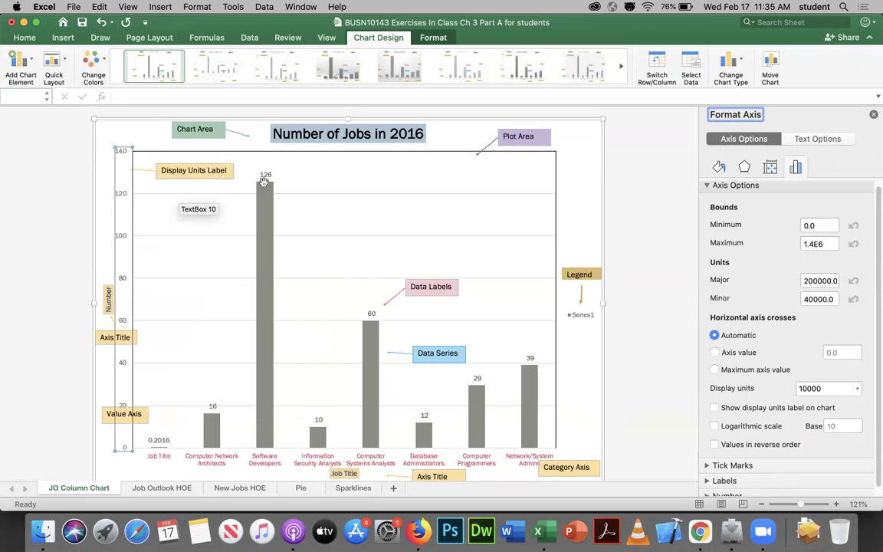
pyautogui.click(714, 407)
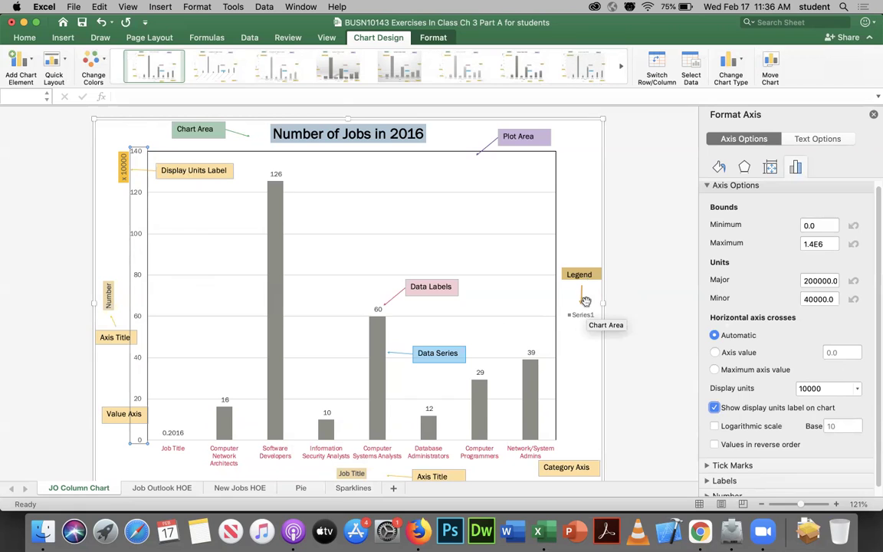
pyautogui.click(874, 115)
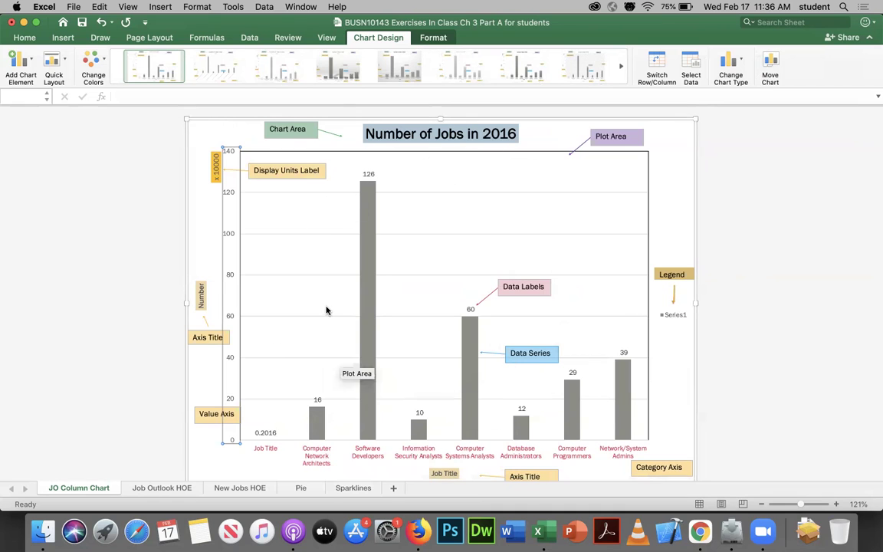
# Change the value axis's major gridlines to a dashed line, view their effects settings and close the formatting pane
pyautogui.click(540, 195)
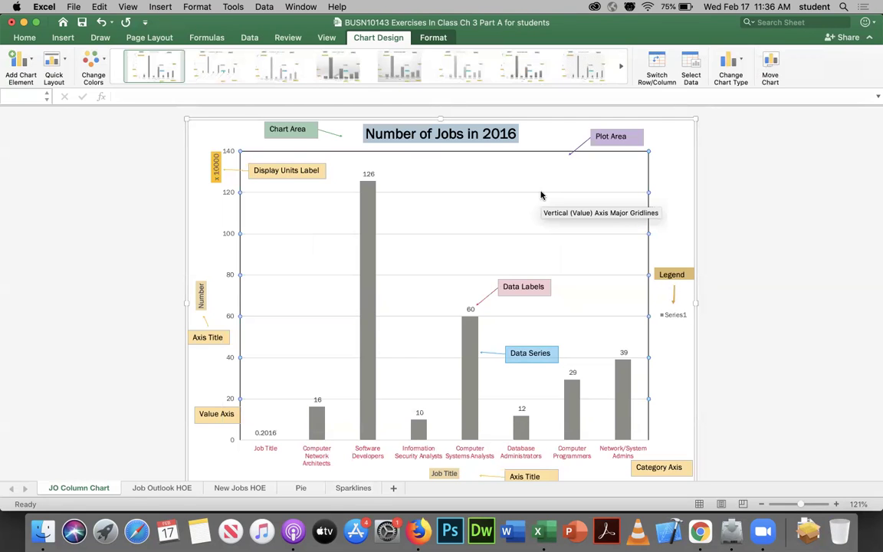
pyautogui.doubleClick(540, 196)
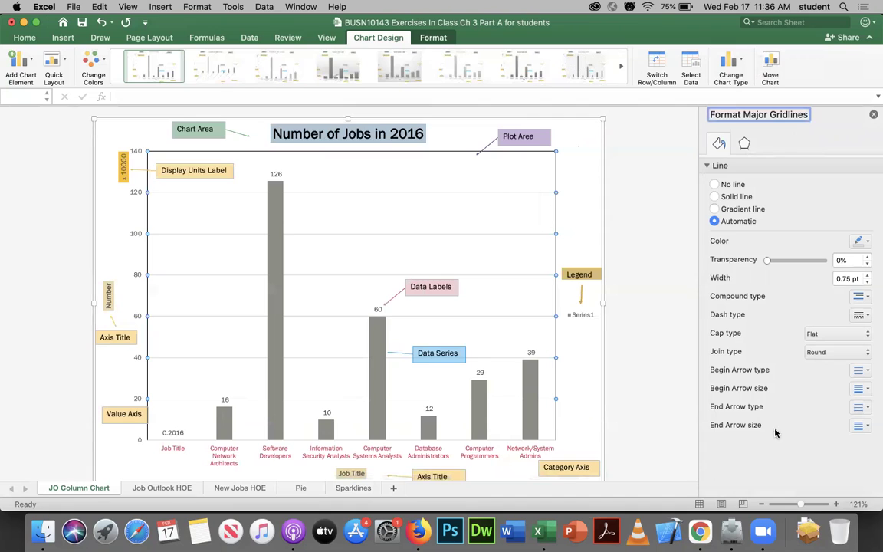
pyautogui.click(864, 297)
pyautogui.click(802, 309)
pyautogui.click(862, 315)
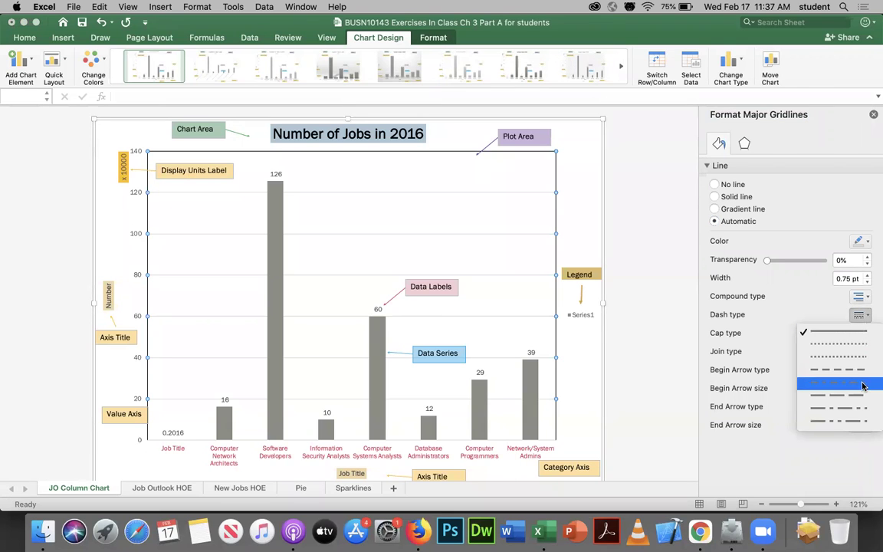
pyautogui.click(634, 374)
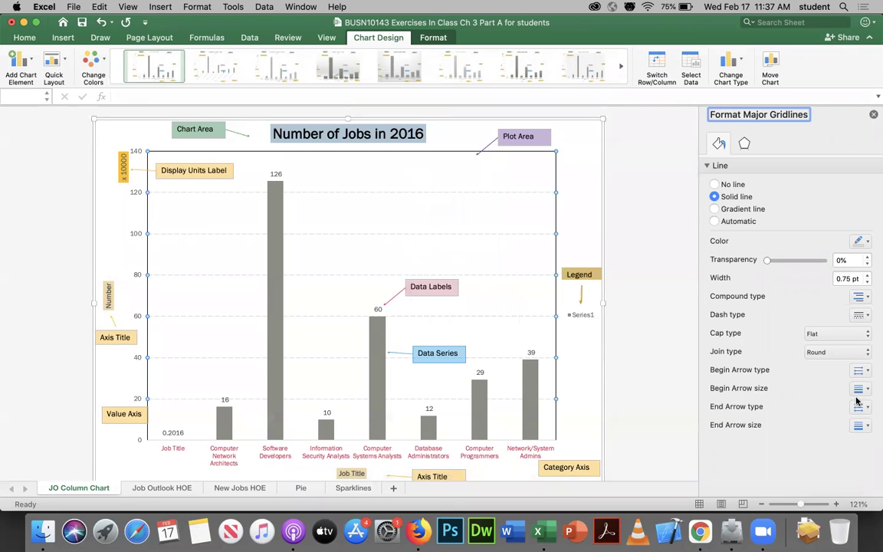
pyautogui.click(743, 145)
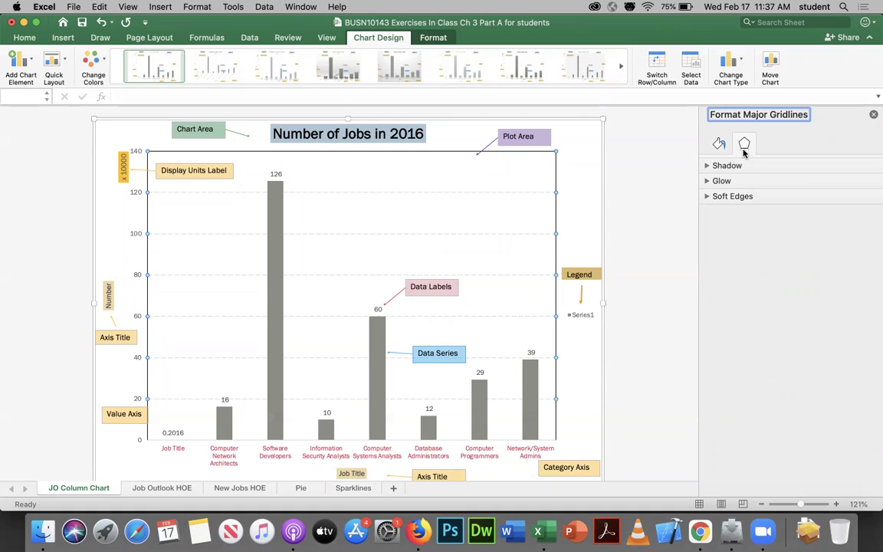
pyautogui.click(874, 115)
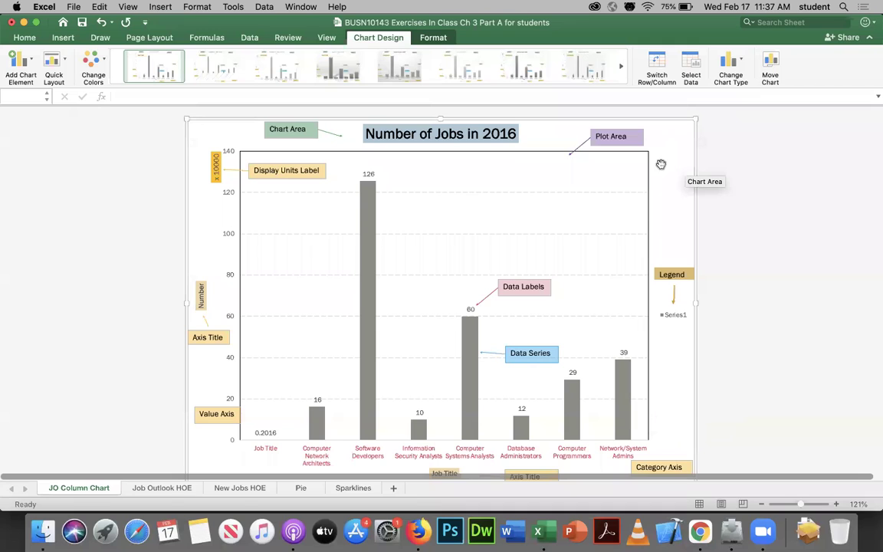
# Select the whole data series of columns in the chart
pyautogui.moveTo(368, 242)
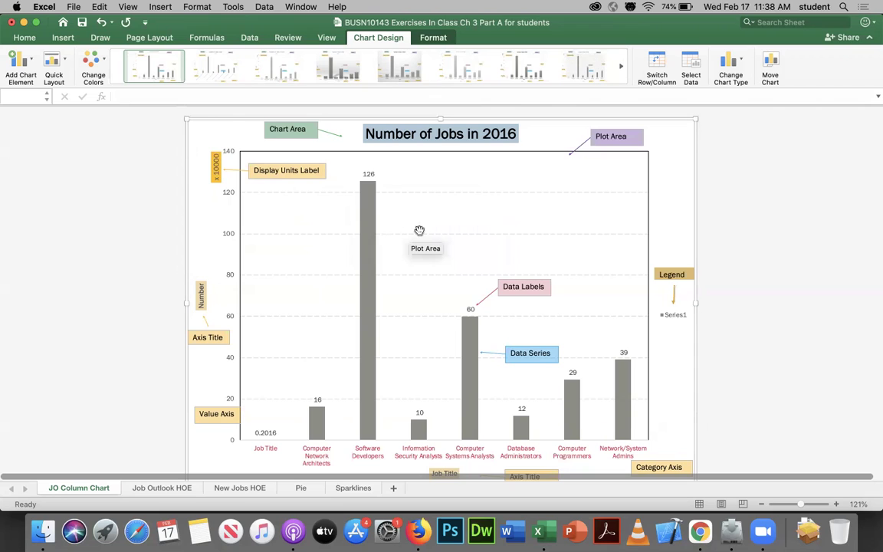
pyautogui.click(375, 226)
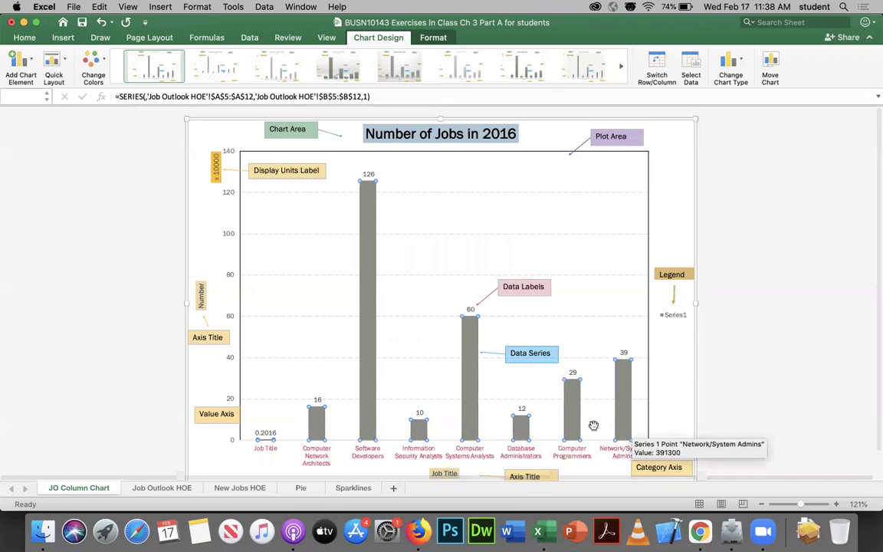
# Give only the Software Developers column a solid red fill
pyautogui.click(368, 231)
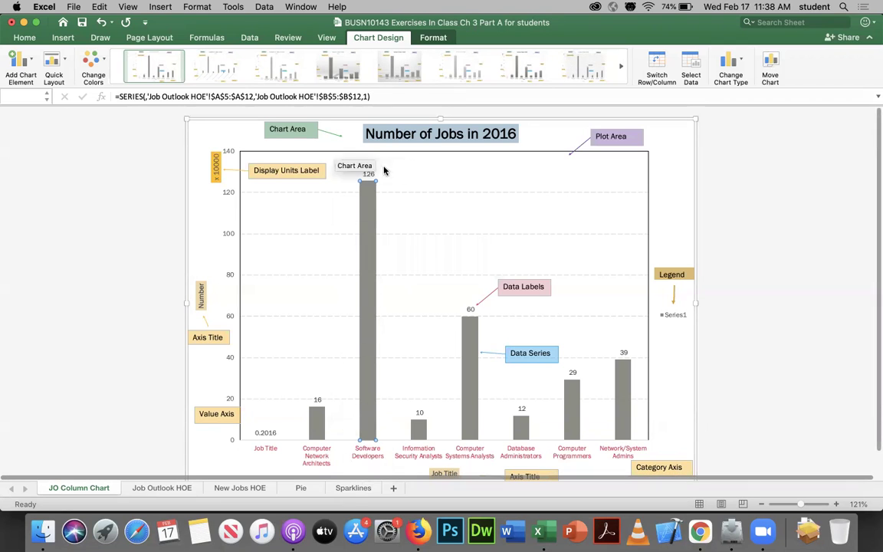
pyautogui.doubleClick(368, 231)
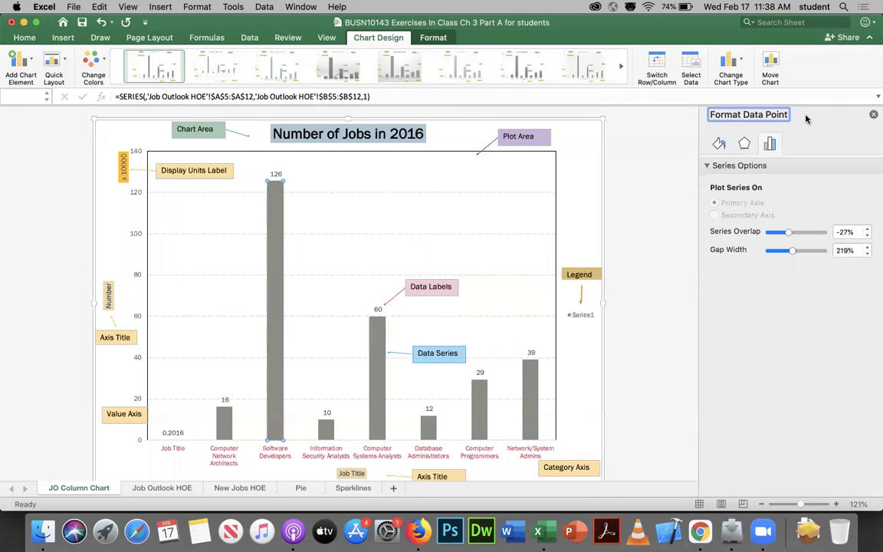
pyautogui.click(719, 143)
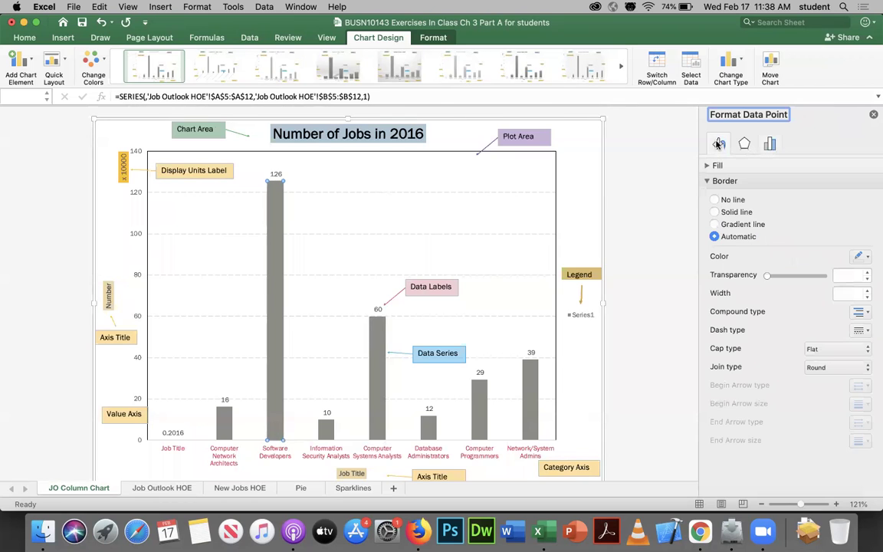
pyautogui.click(713, 181)
pyautogui.click(713, 165)
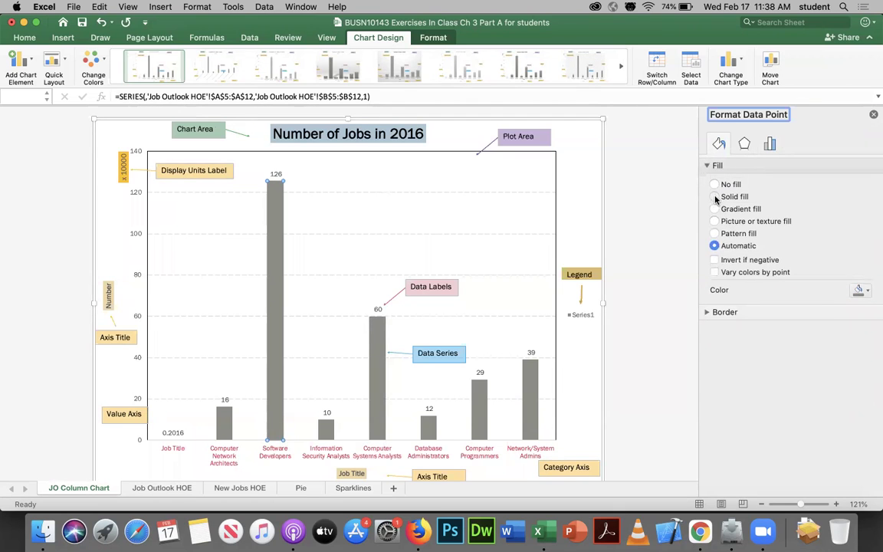
pyautogui.click(715, 196)
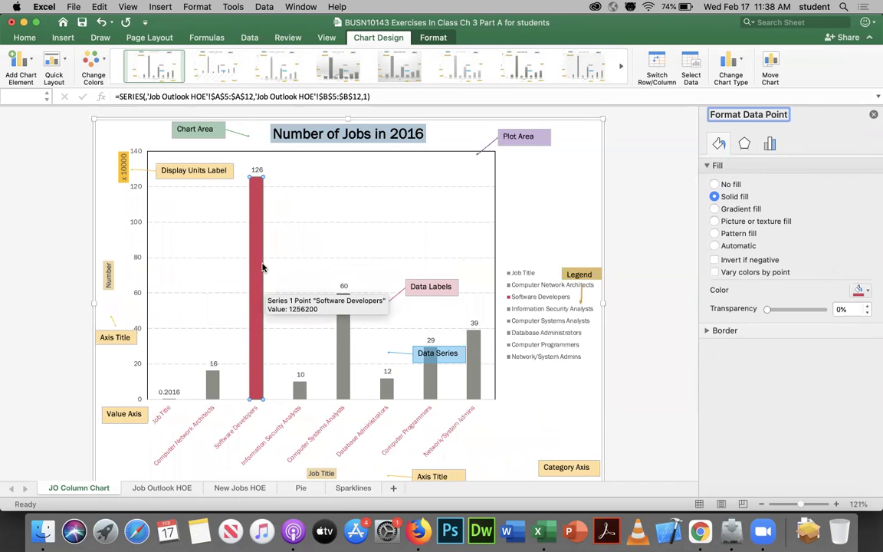
# Select only the Software Developers data label and view its effects, alignment and label options
pyautogui.click(258, 168)
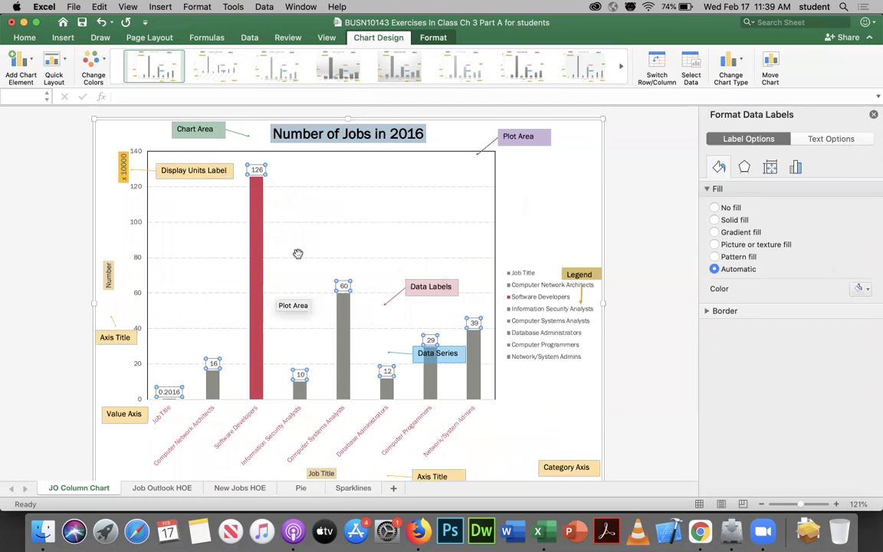
pyautogui.click(257, 170)
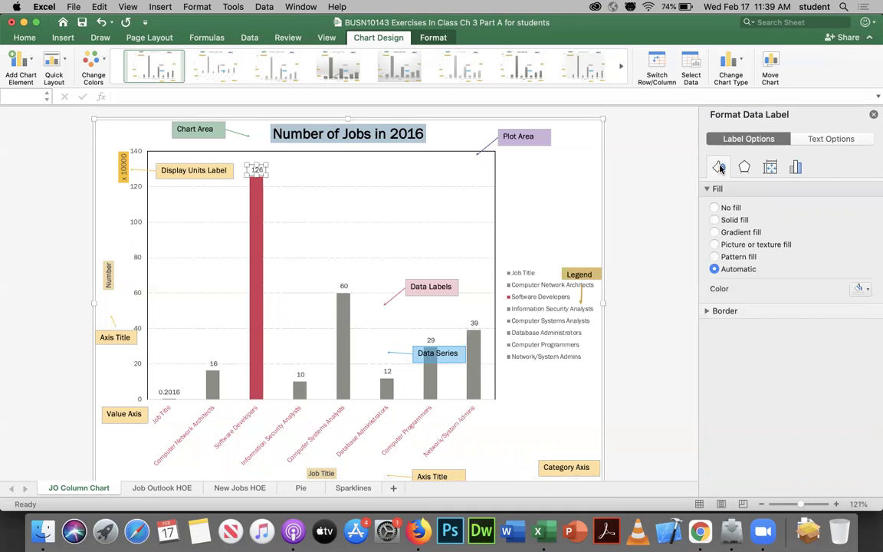
pyautogui.click(744, 168)
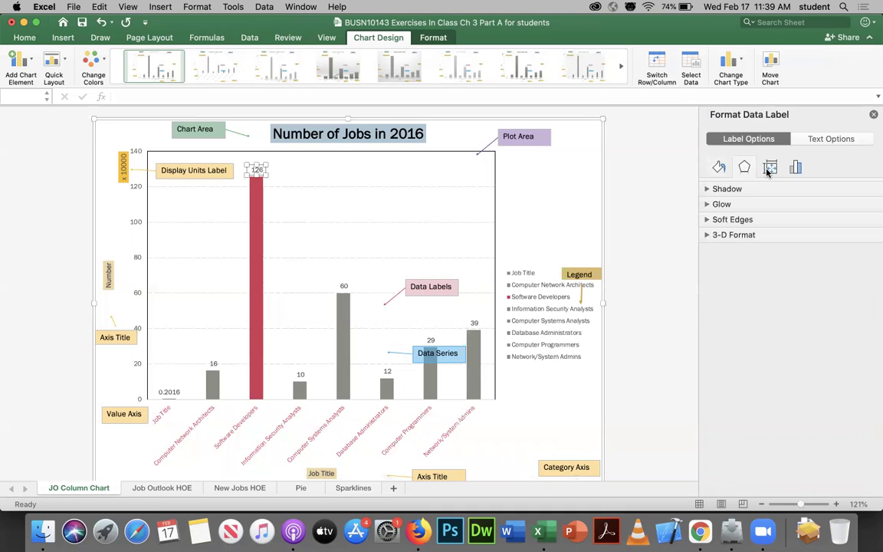
pyautogui.click(769, 168)
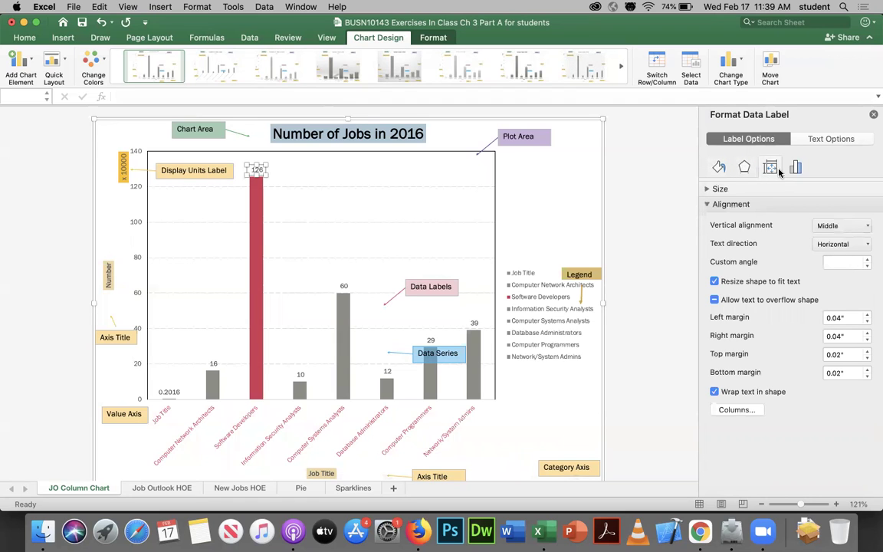
pyautogui.click(794, 168)
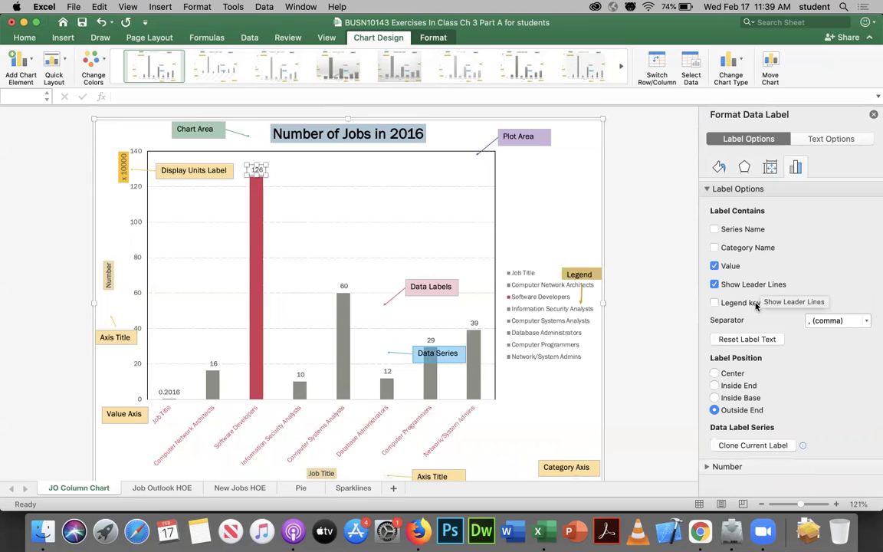
# Try the Center, Inside End and Inside Base positions for the Software Developers label, restore Outside End and close the formatting pane
pyautogui.click(715, 373)
pyautogui.click(714, 385)
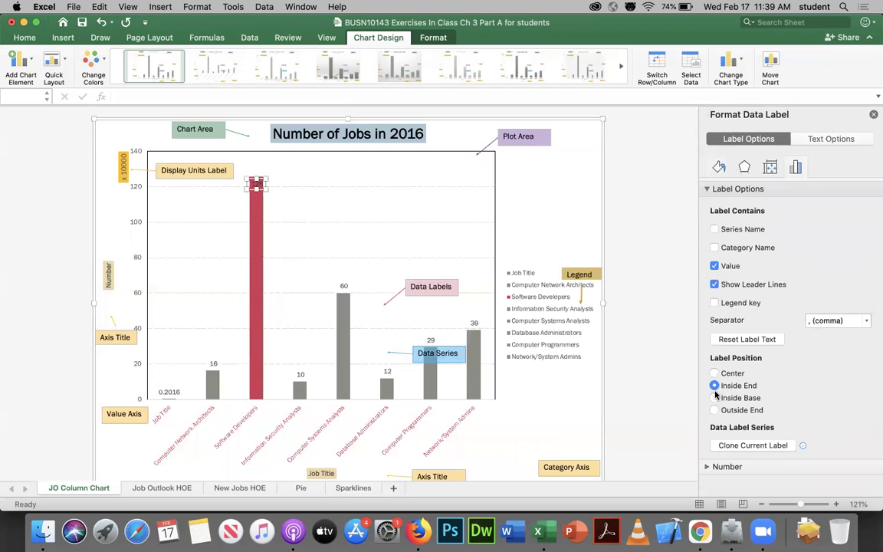
pyautogui.click(714, 398)
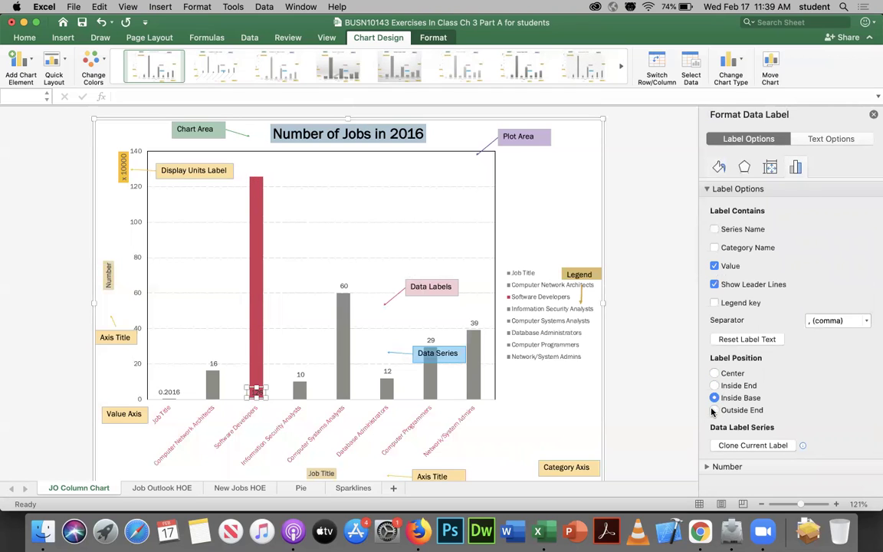
pyautogui.click(715, 410)
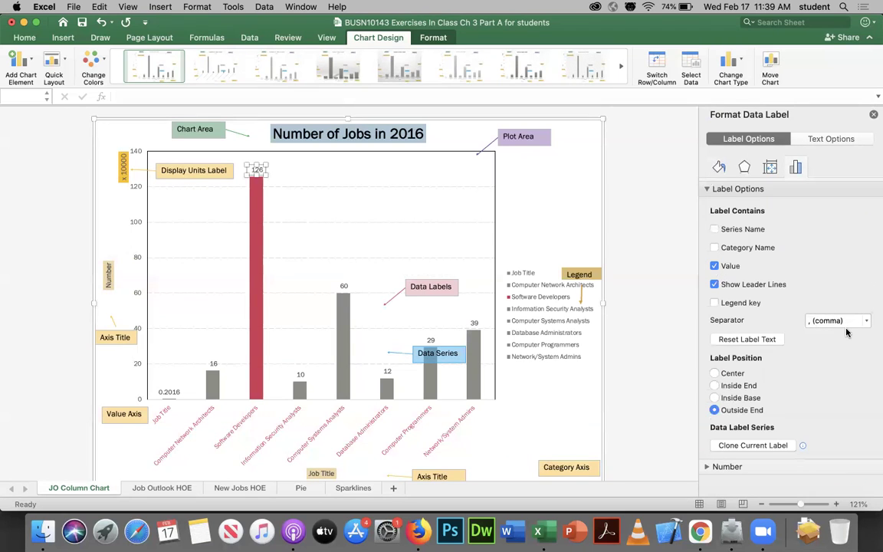
pyautogui.click(873, 114)
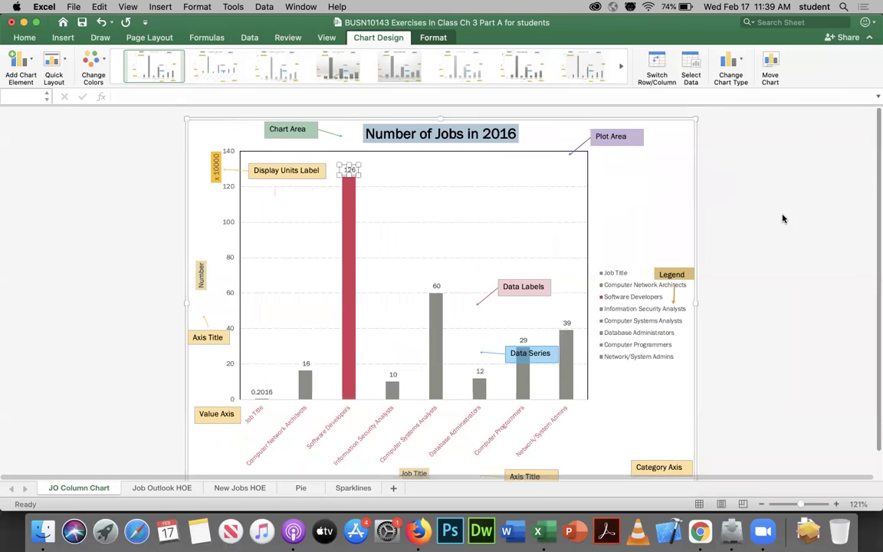
# Select the whole chart, view the additional formatting options for the horizontal category axis and close the formatting pane
pyautogui.click(666, 178)
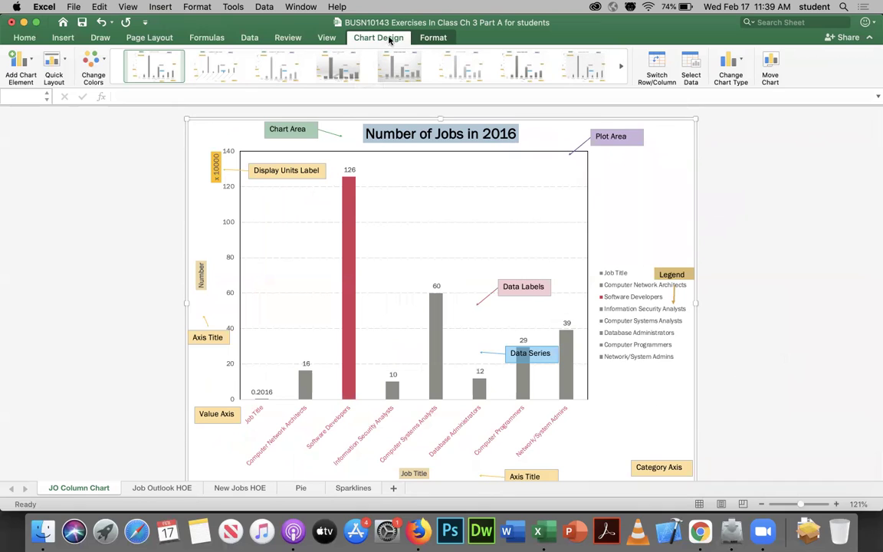
pyautogui.click(32, 60)
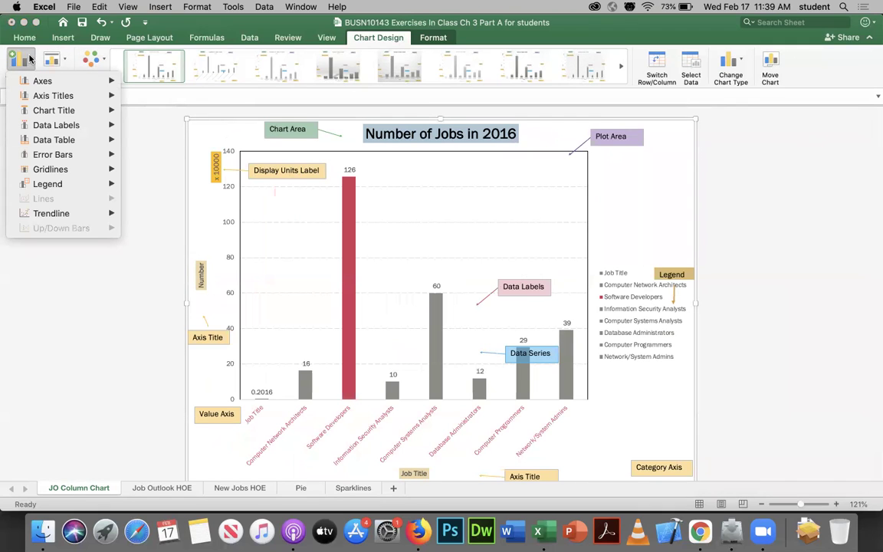
pyautogui.moveTo(115, 81)
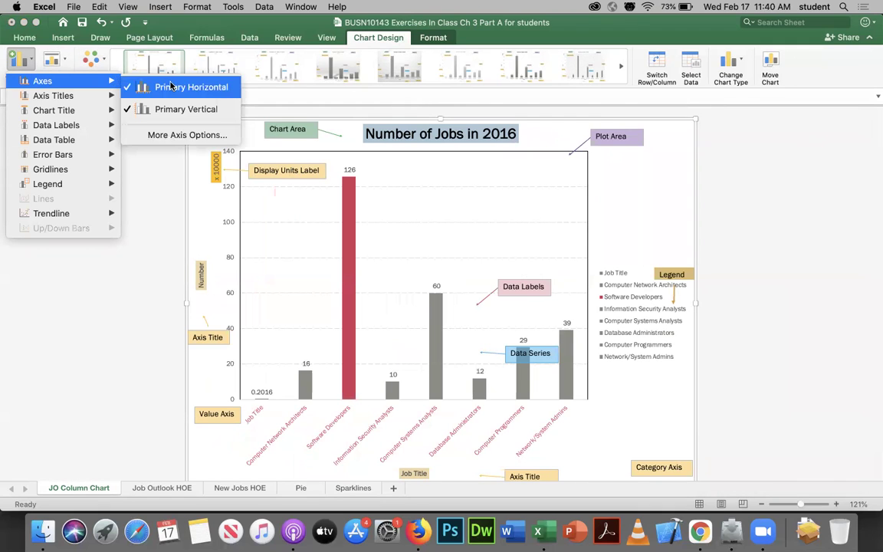
pyautogui.click(175, 135)
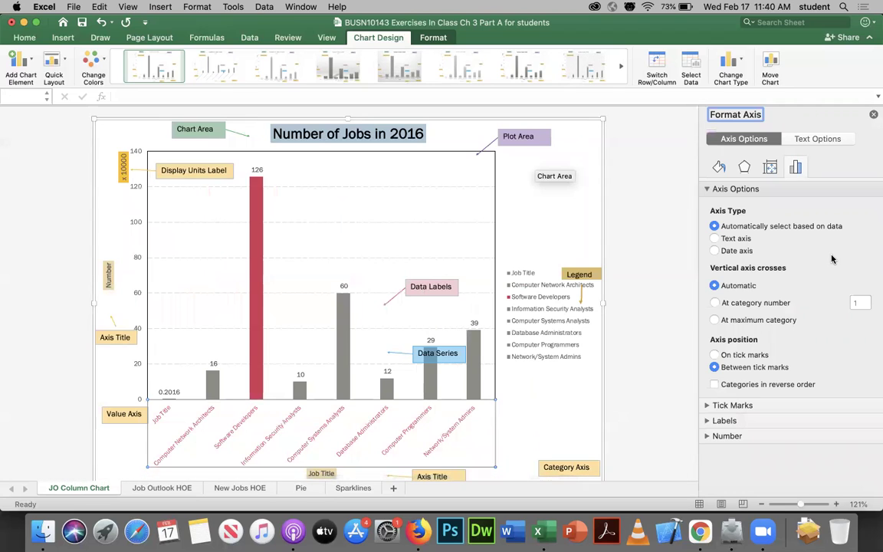
pyautogui.click(873, 114)
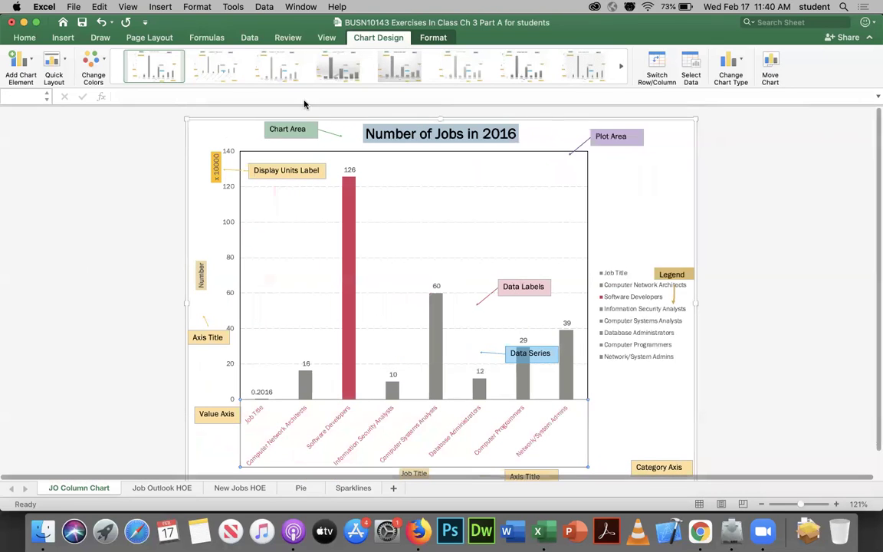
# Try the Center position for all of the chart's data labels and set them back to Outside End
pyautogui.click(30, 61)
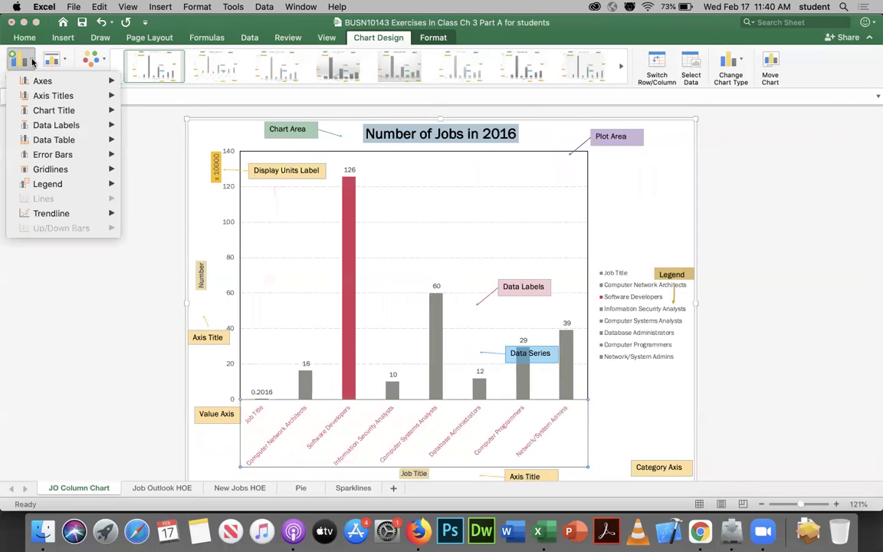
pyautogui.moveTo(105, 113)
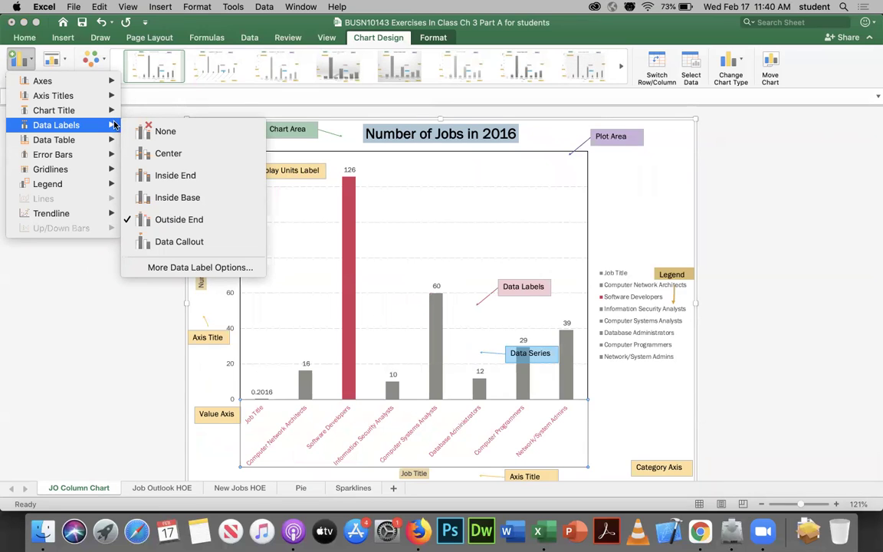
pyautogui.click(186, 157)
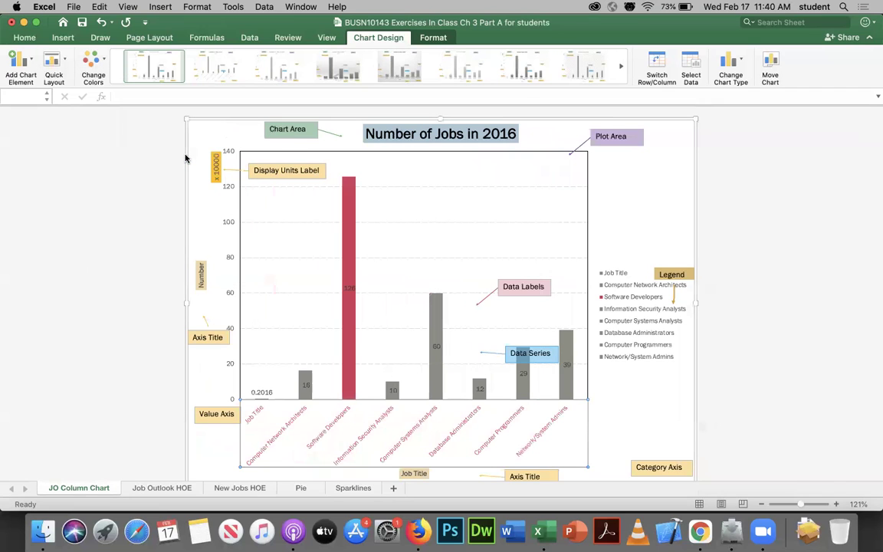
pyautogui.click(25, 60)
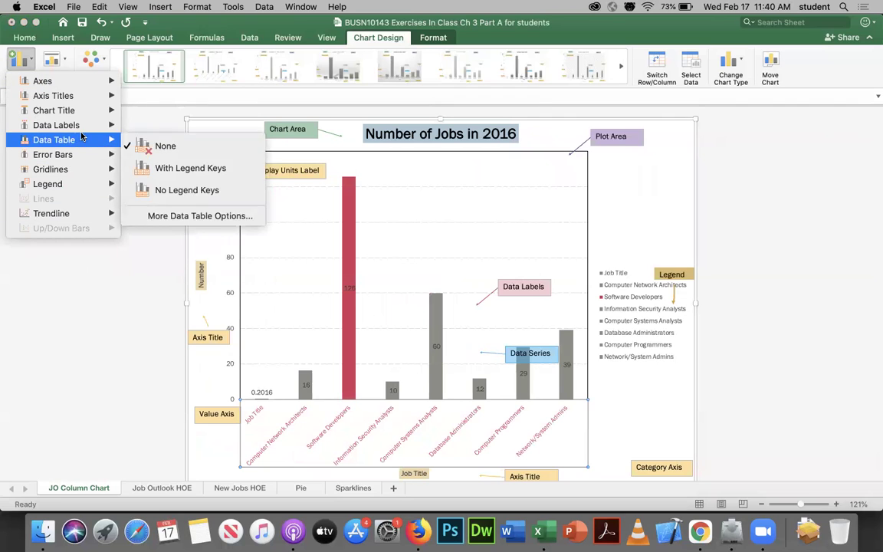
pyautogui.moveTo(74, 122)
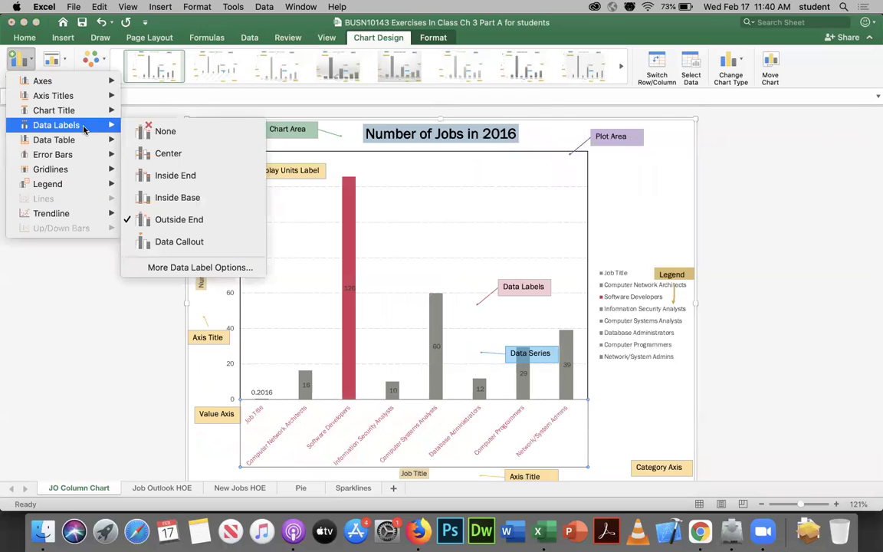
pyautogui.click(173, 221)
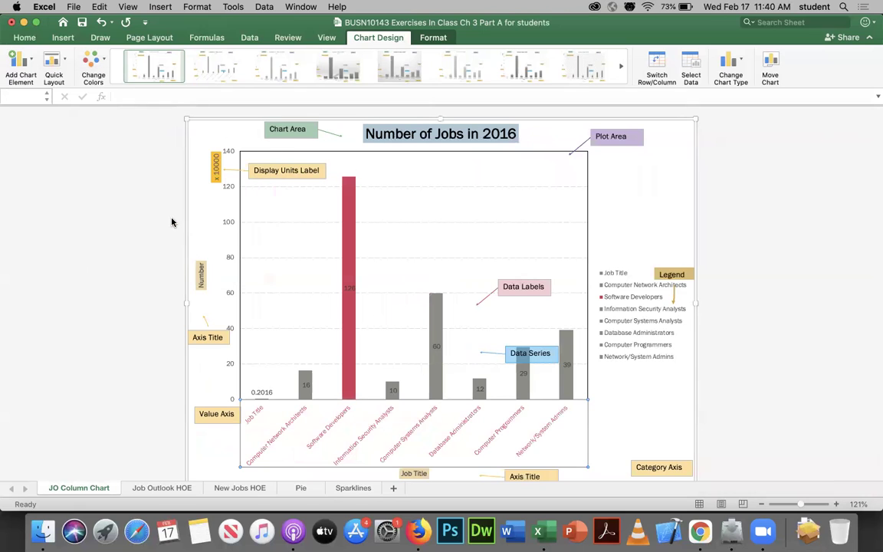
# Try showing all data labels as data callouts and undo the change
pyautogui.click(29, 60)
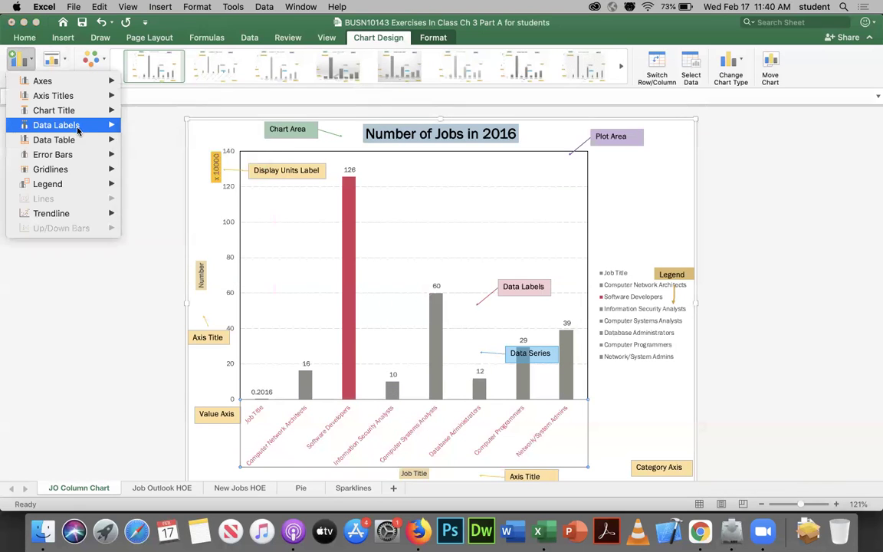
pyautogui.moveTo(73, 122)
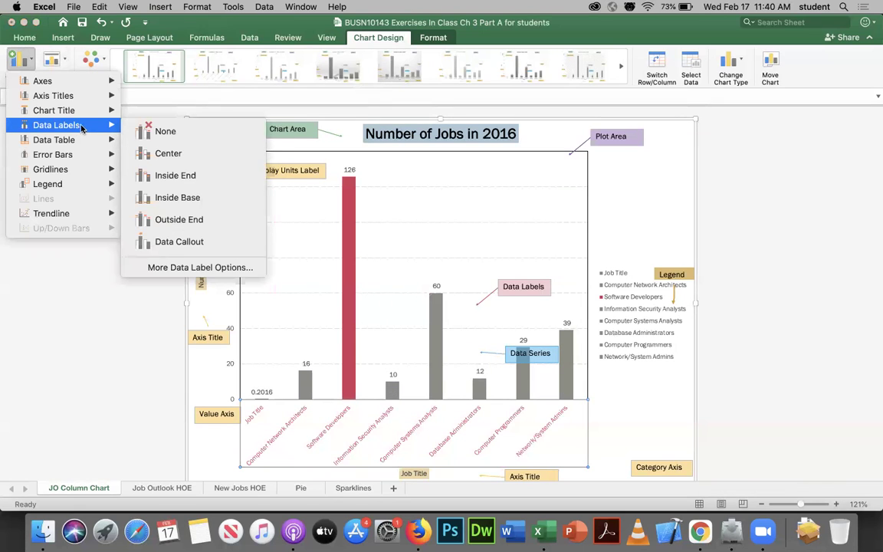
pyautogui.click(170, 247)
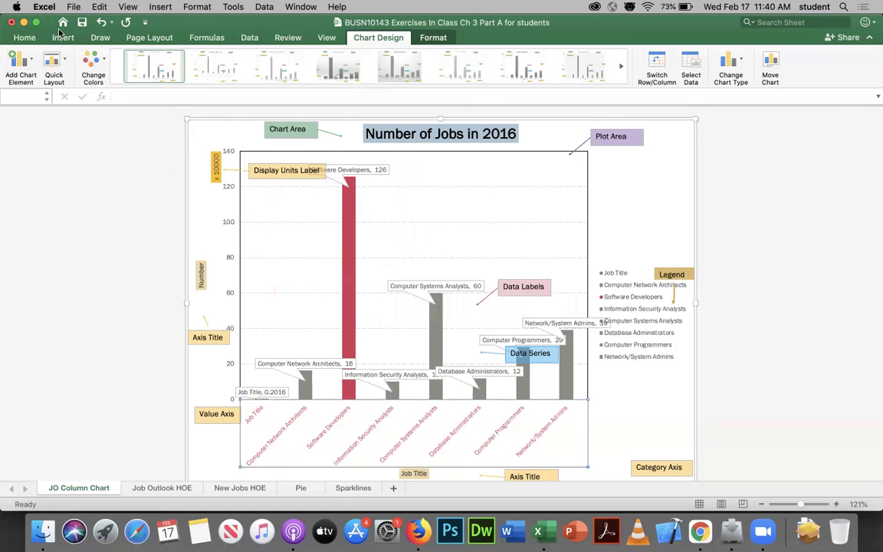
pyautogui.click(127, 24)
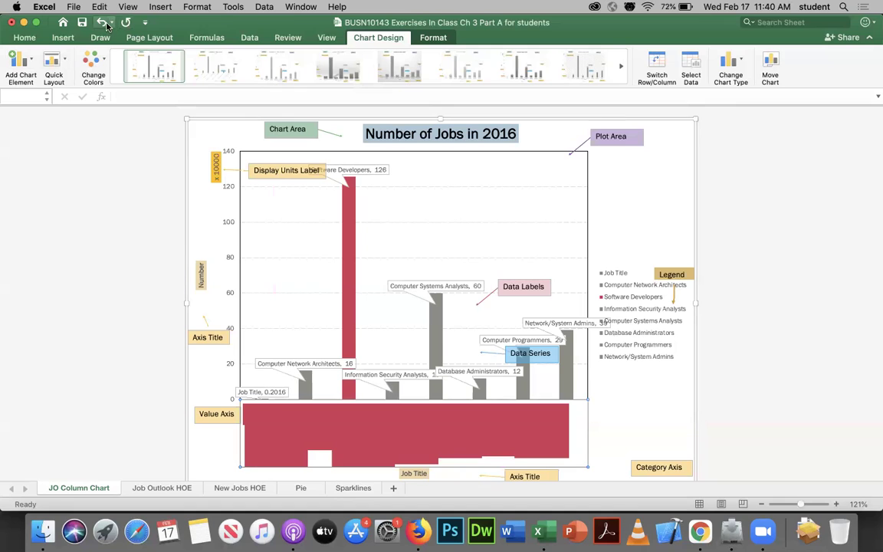
pyautogui.click(102, 23)
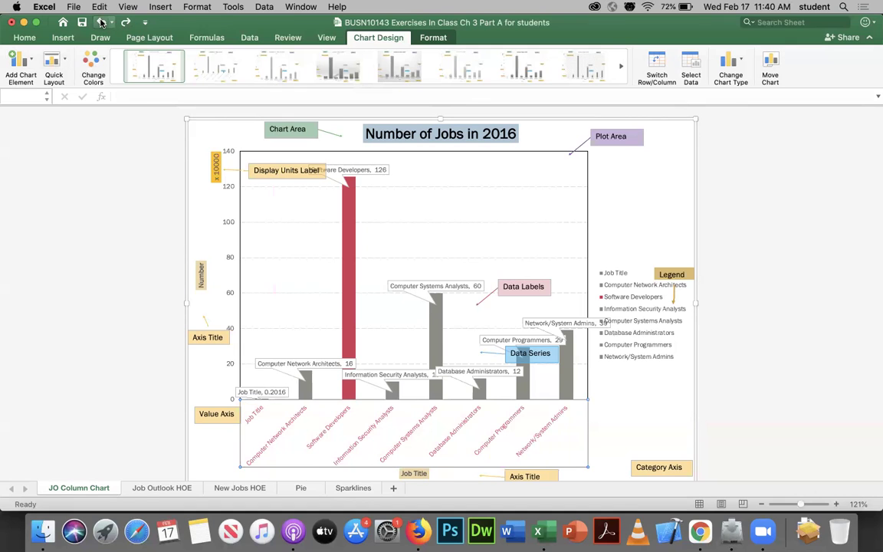
pyautogui.click(102, 23)
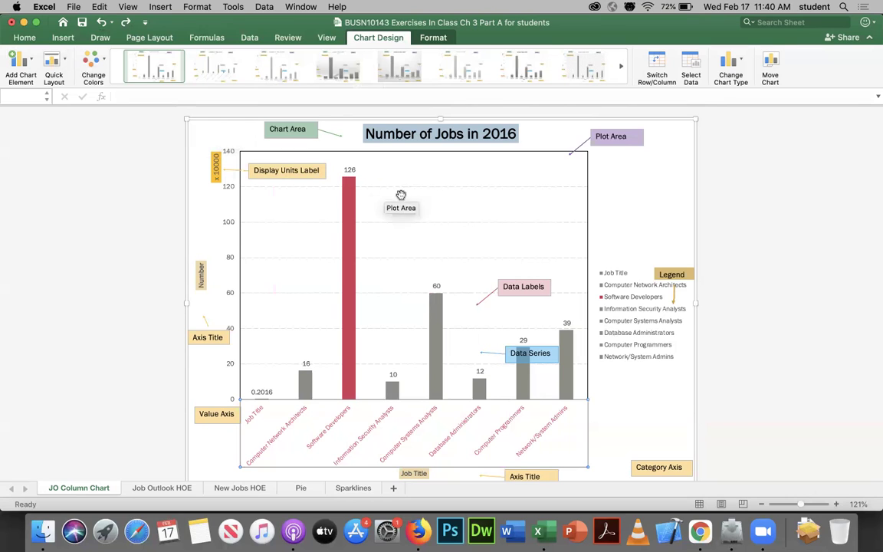
# Show only the Software Developers column's data label as a data callout
pyautogui.click(351, 169)
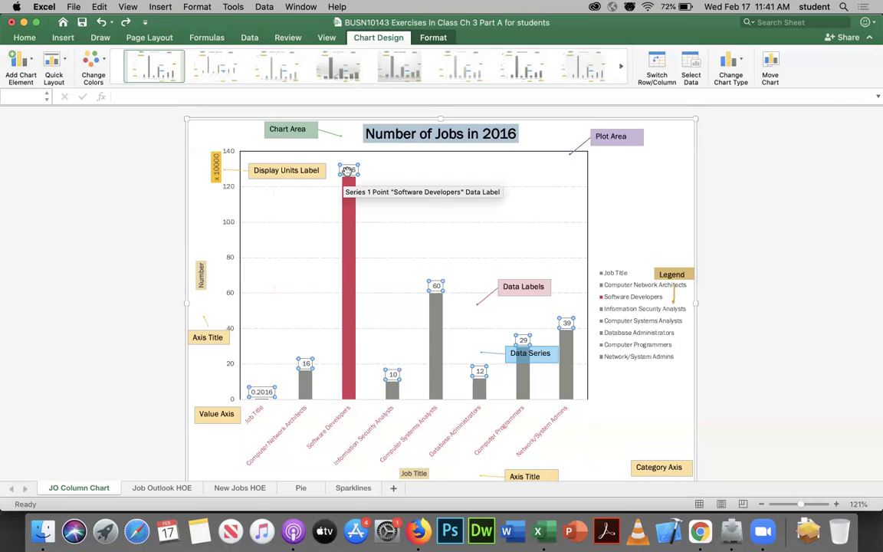
pyautogui.click(349, 170)
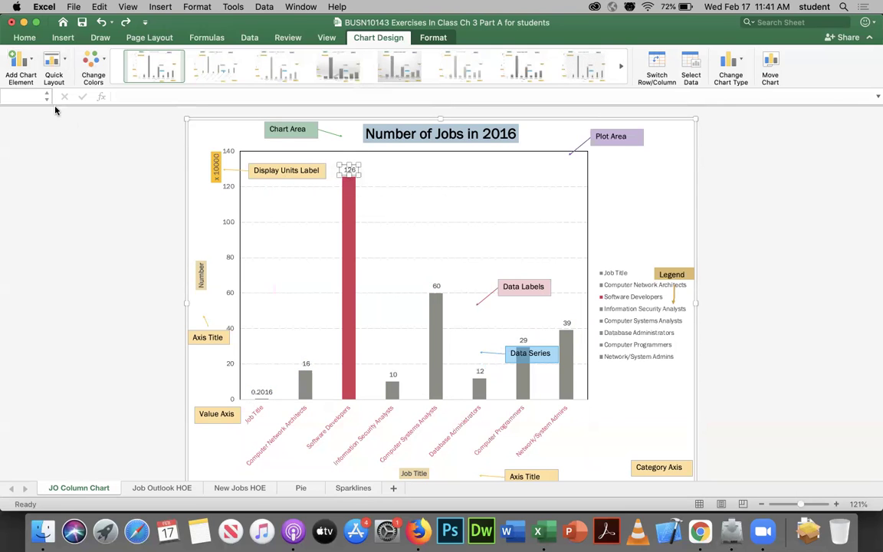
pyautogui.click(23, 62)
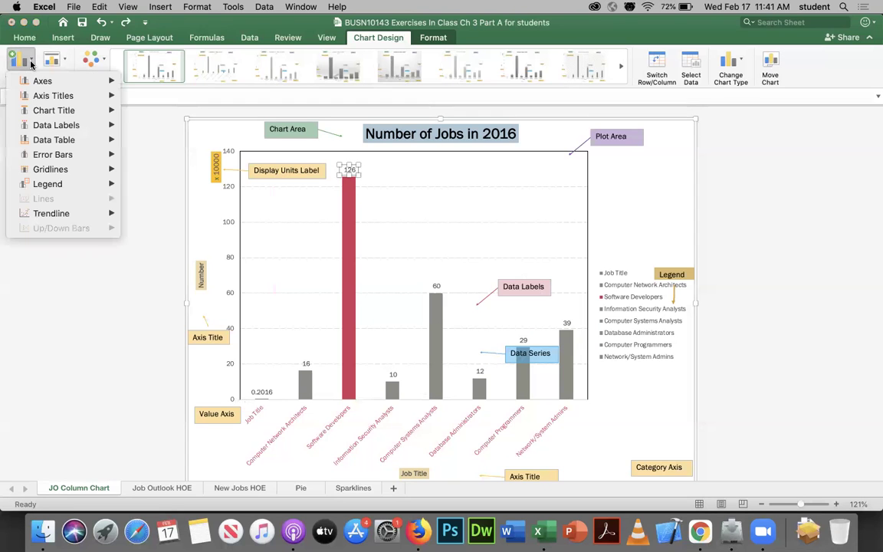
pyautogui.moveTo(84, 129)
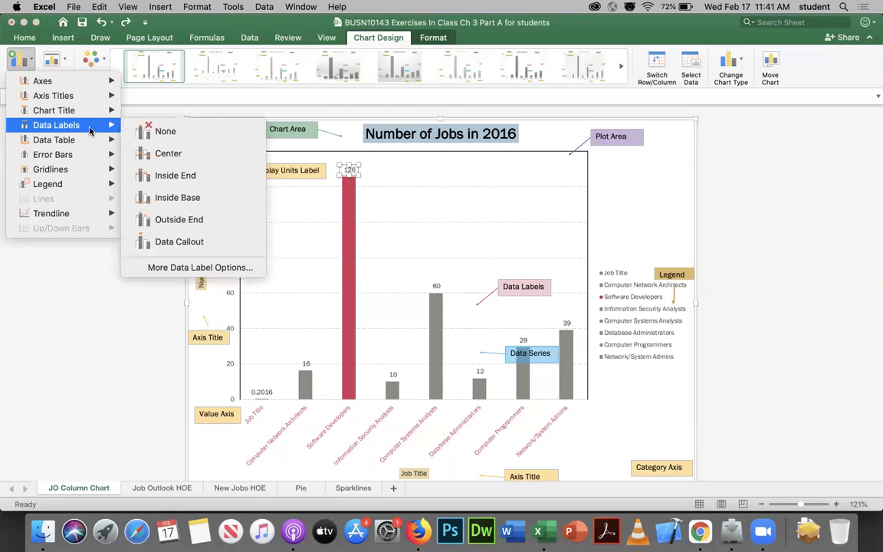
pyautogui.click(184, 243)
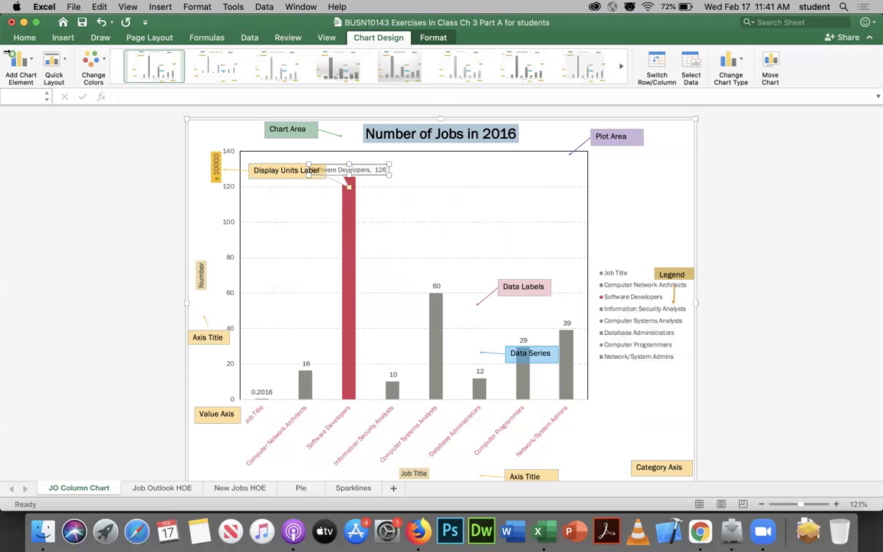
# Try hiding the chart's legend and placing it at the left, and restore it to the Right position
pyautogui.click(29, 59)
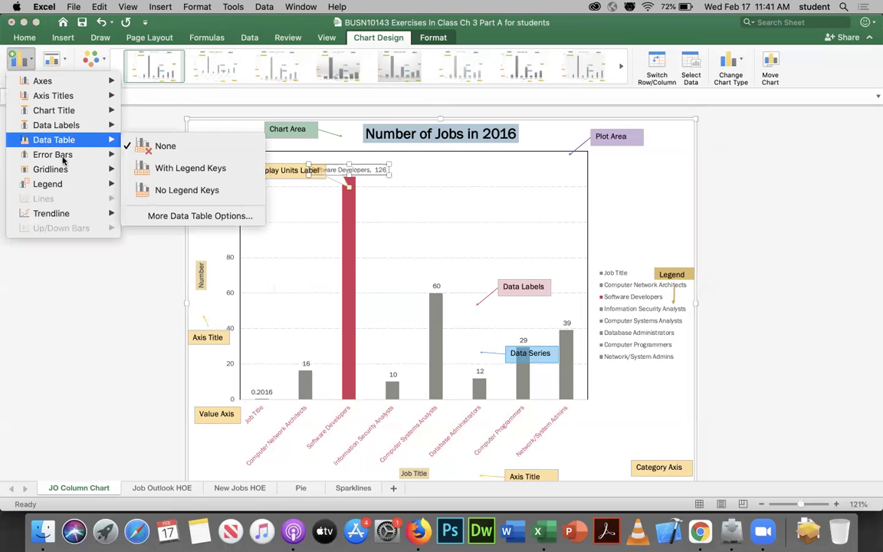
pyautogui.moveTo(82, 186)
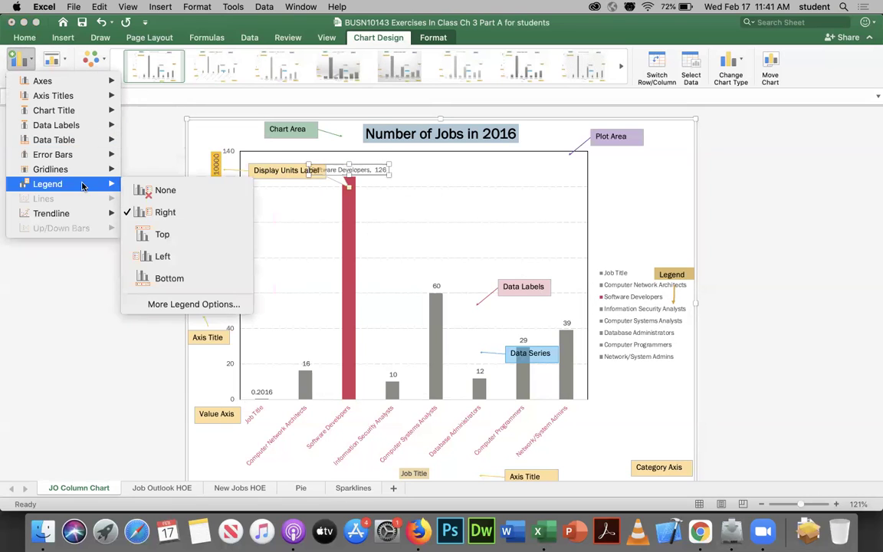
pyautogui.click(184, 191)
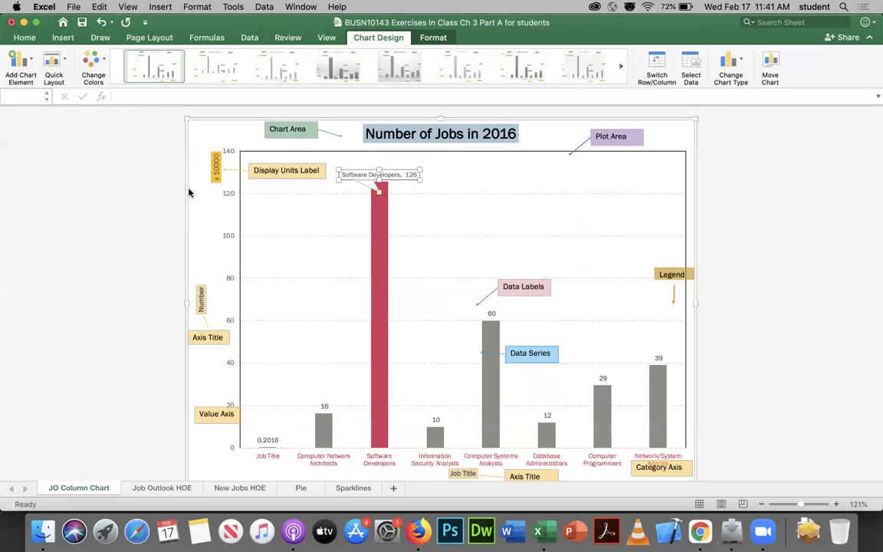
pyautogui.click(29, 59)
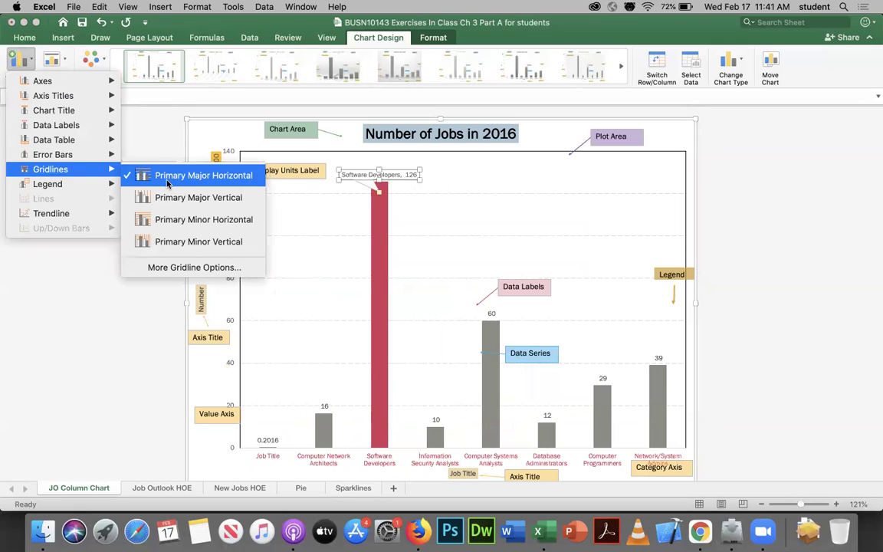
pyautogui.moveTo(108, 187)
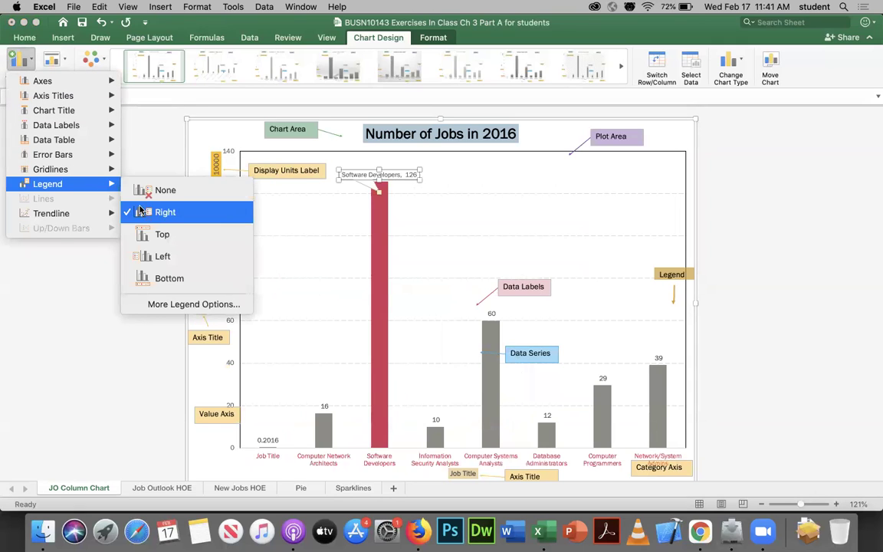
pyautogui.click(163, 257)
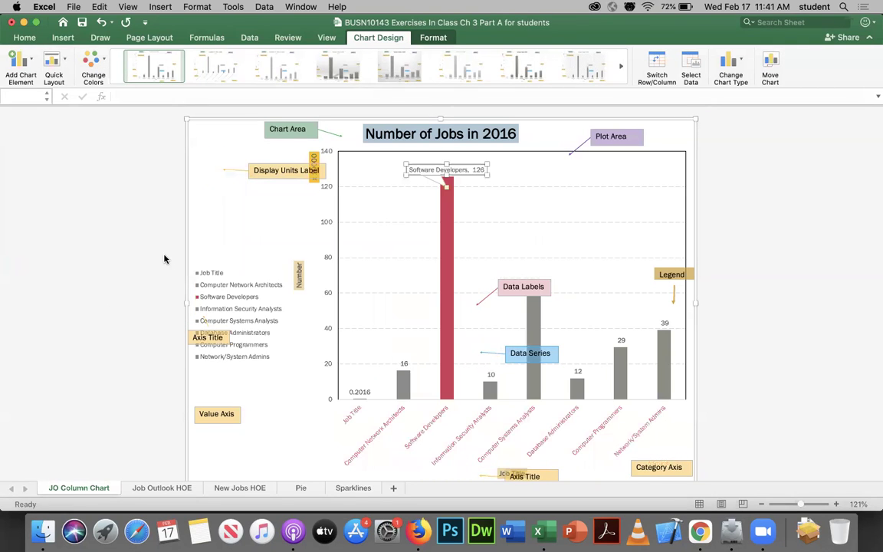
pyautogui.click(33, 60)
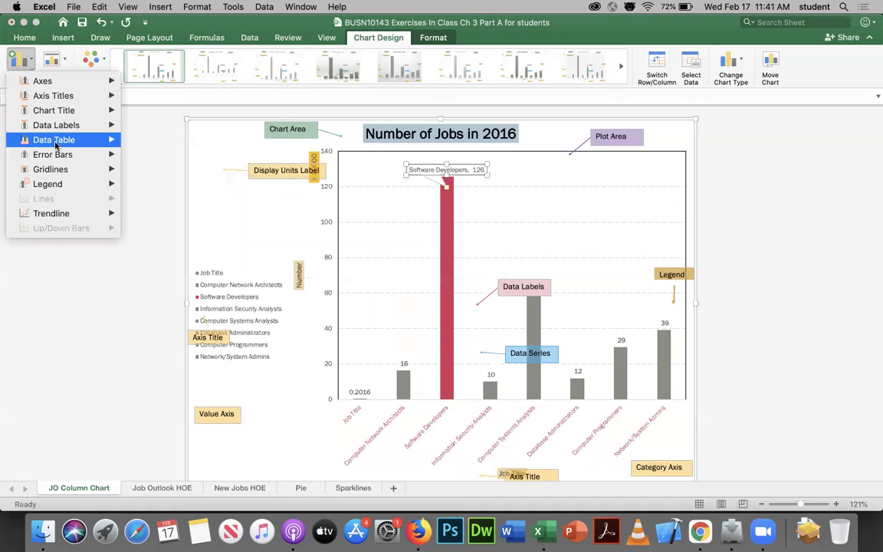
pyautogui.moveTo(77, 184)
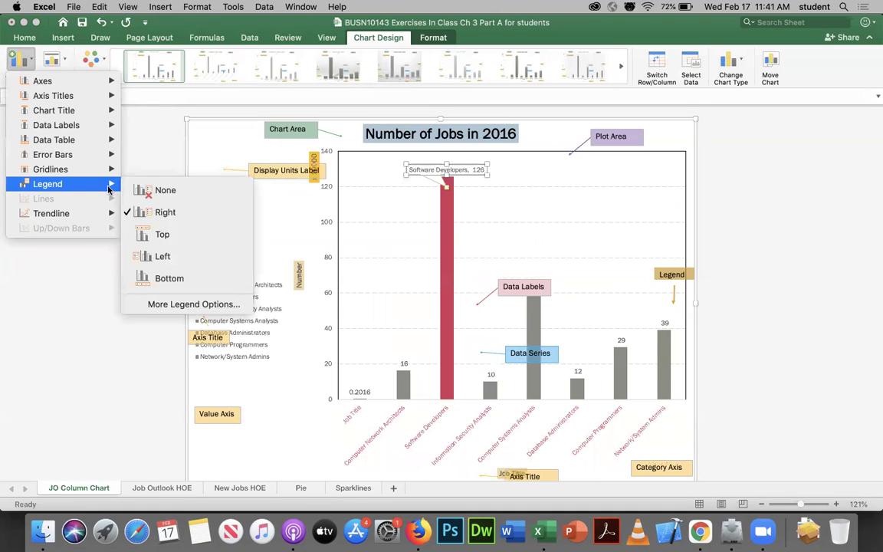
pyautogui.click(161, 215)
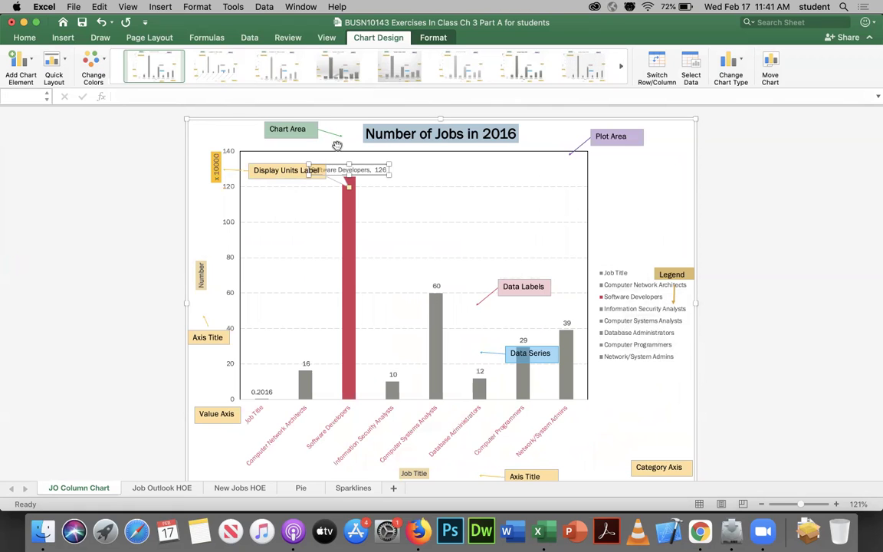
# Add primary minor horizontal and primary major vertical gridlines to the chart
pyautogui.click(32, 60)
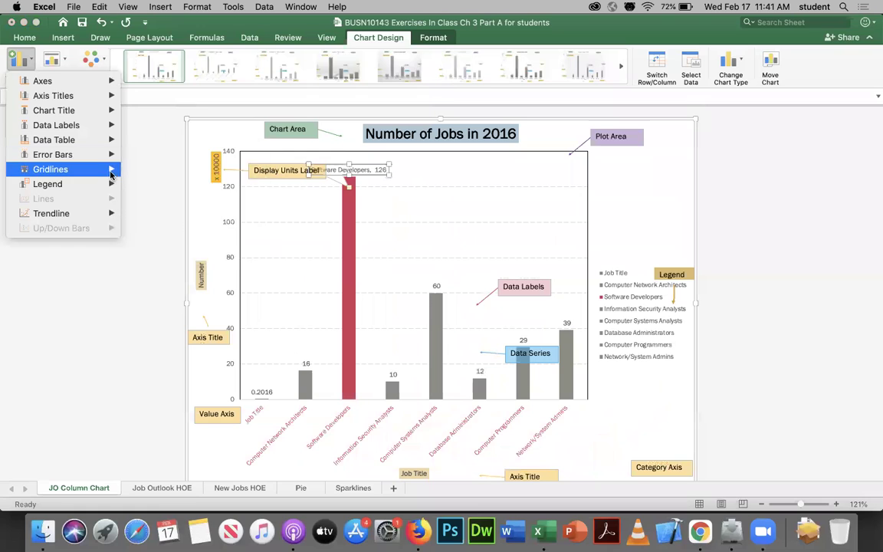
pyautogui.moveTo(112, 173)
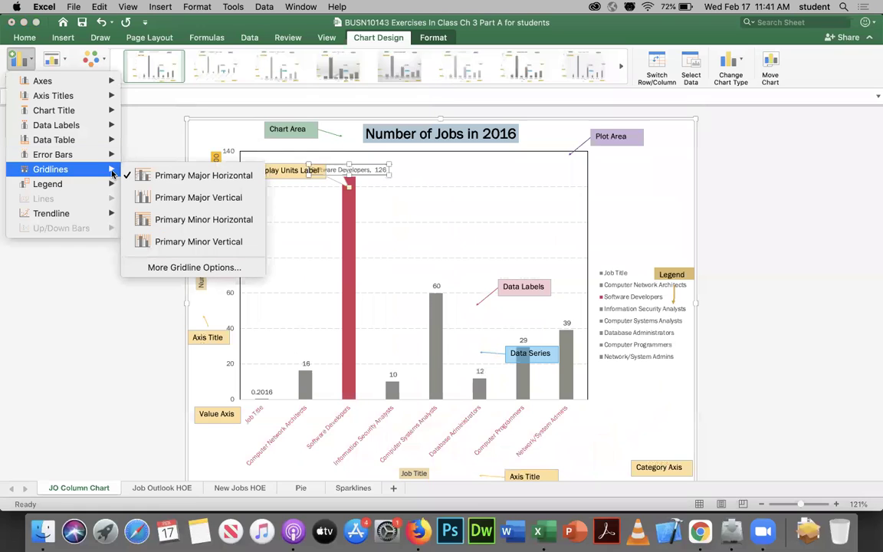
pyautogui.click(127, 223)
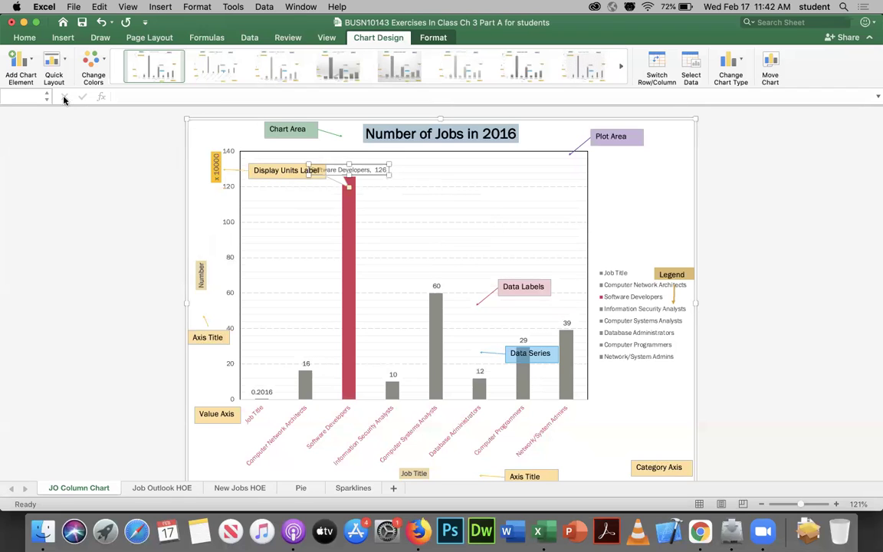
pyautogui.click(31, 60)
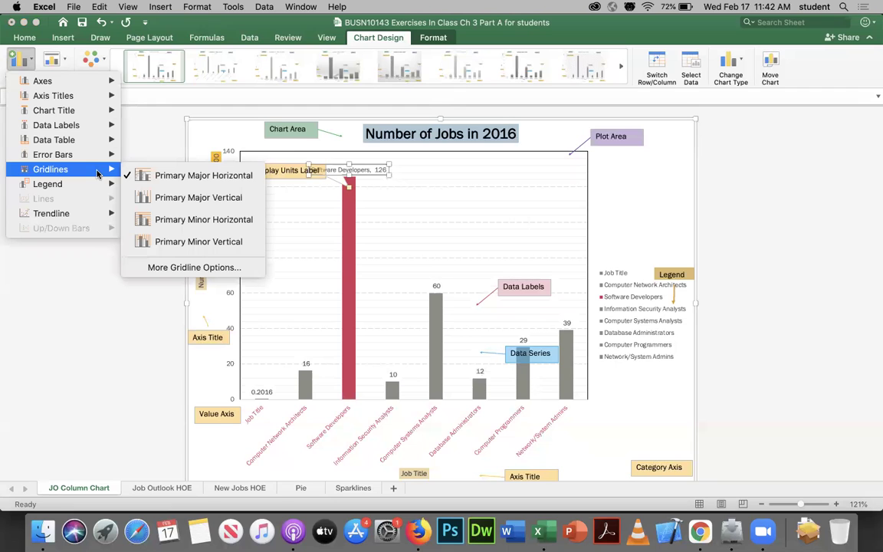
pyautogui.click(164, 199)
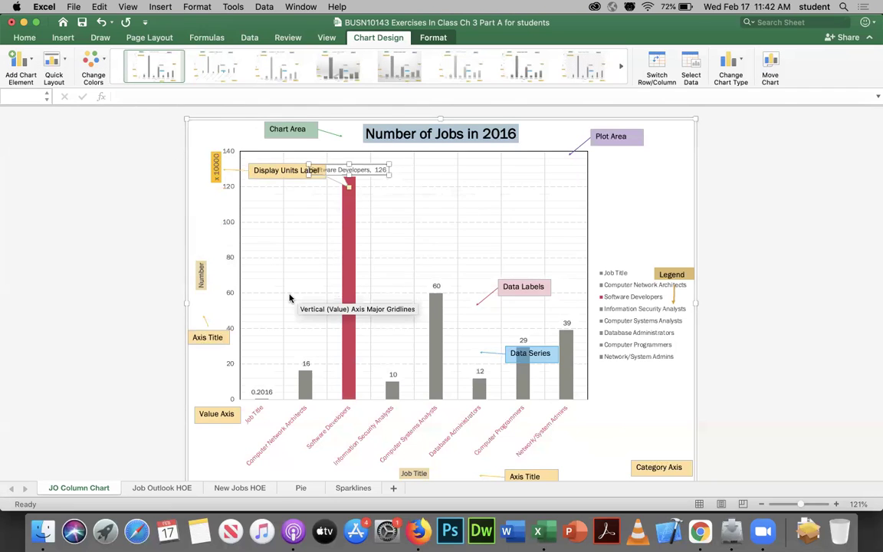
# View the additional gridline options, examining the line and effects settings for the major gridlines
pyautogui.click(31, 58)
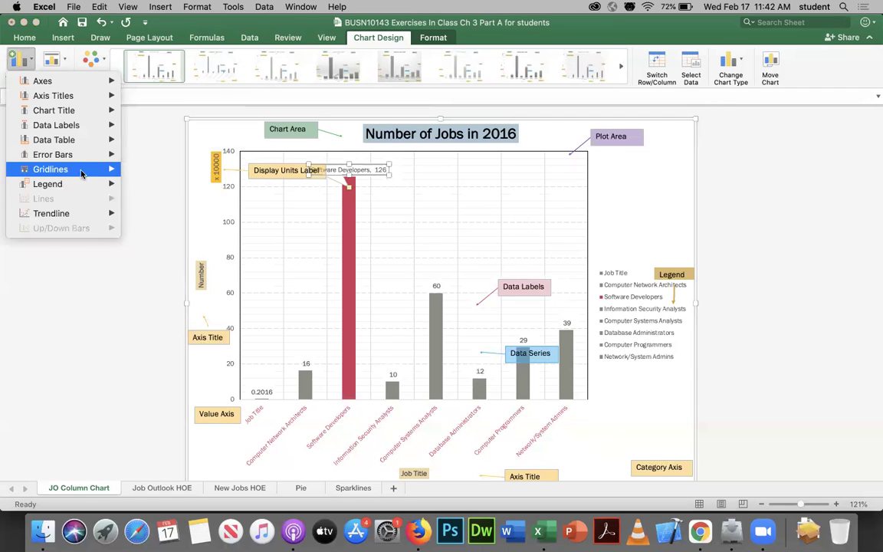
pyautogui.moveTo(107, 170)
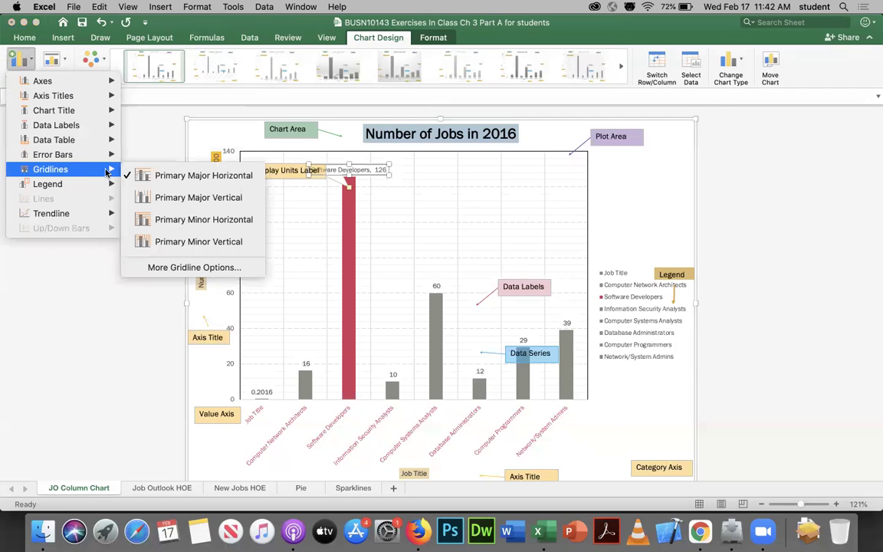
pyautogui.click(207, 269)
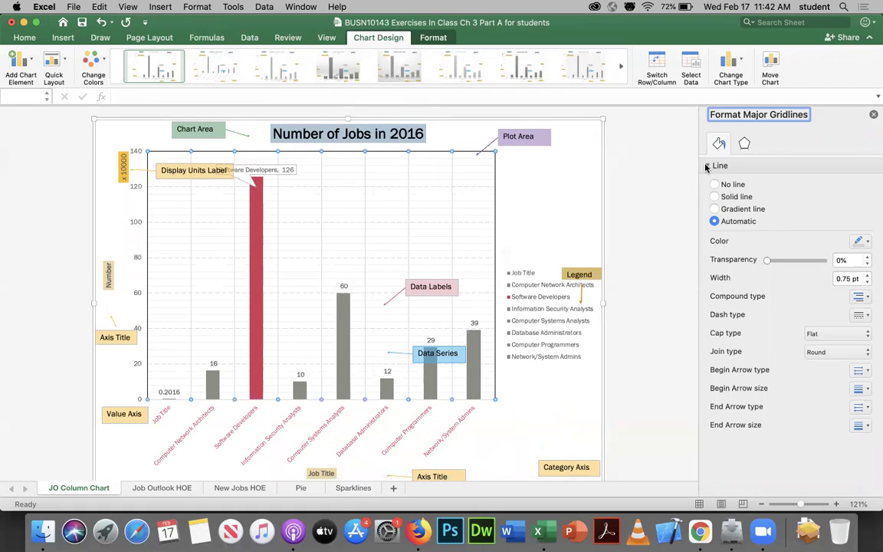
pyautogui.click(745, 145)
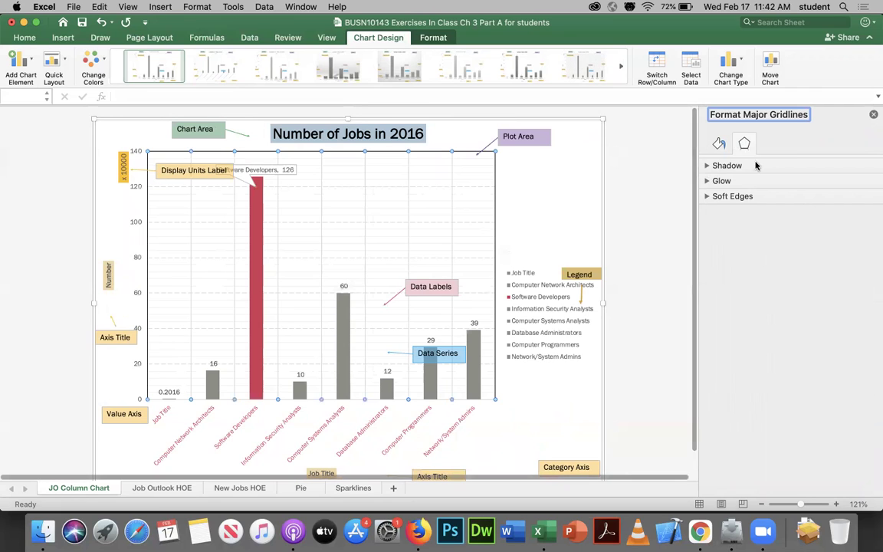
pyautogui.click(718, 145)
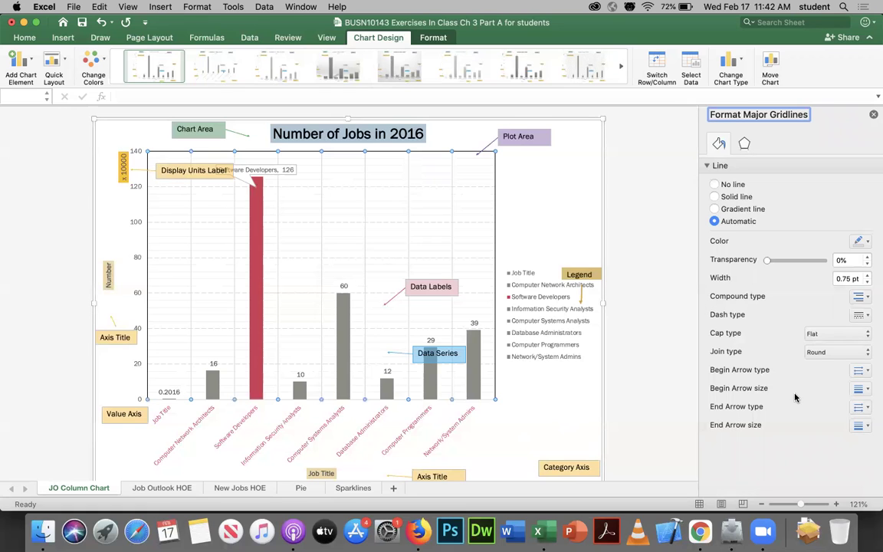
pyautogui.click(707, 166)
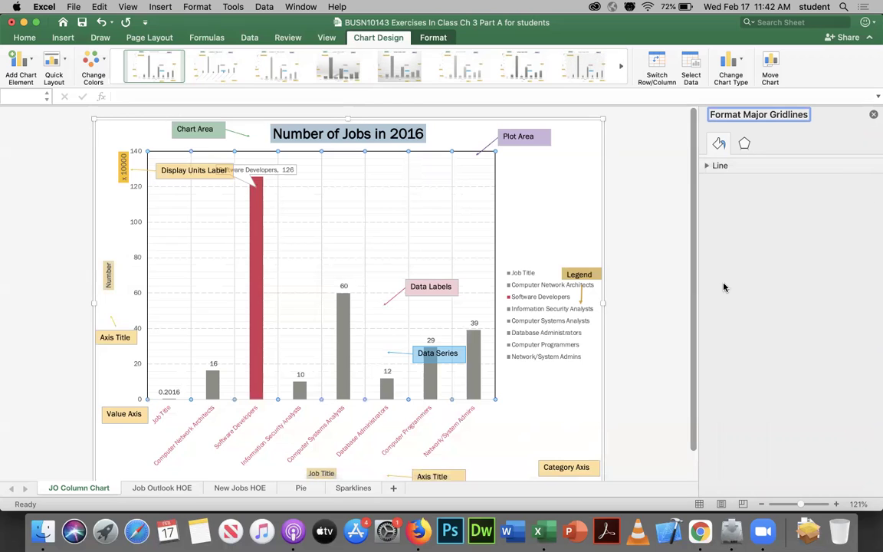
# Remove the primary major vertical and primary minor horizontal gridlines from the chart
pyautogui.click(31, 61)
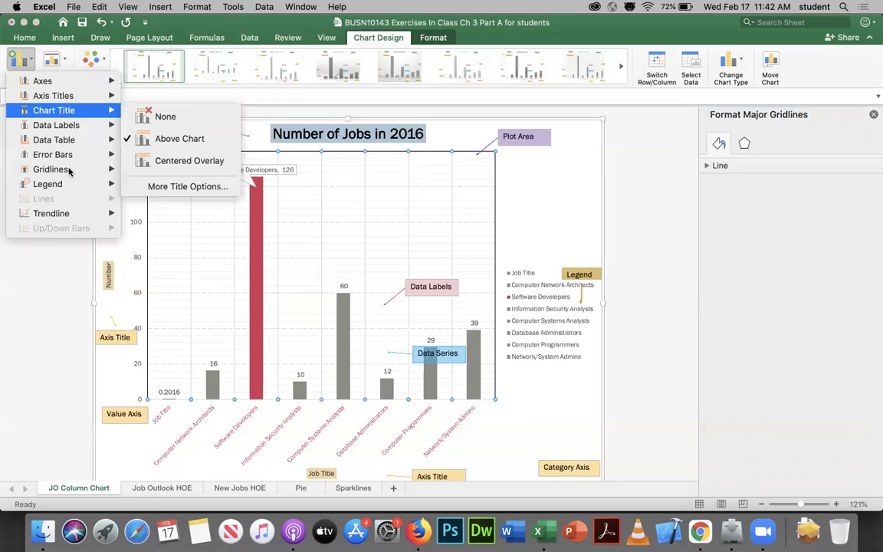
pyautogui.moveTo(69, 172)
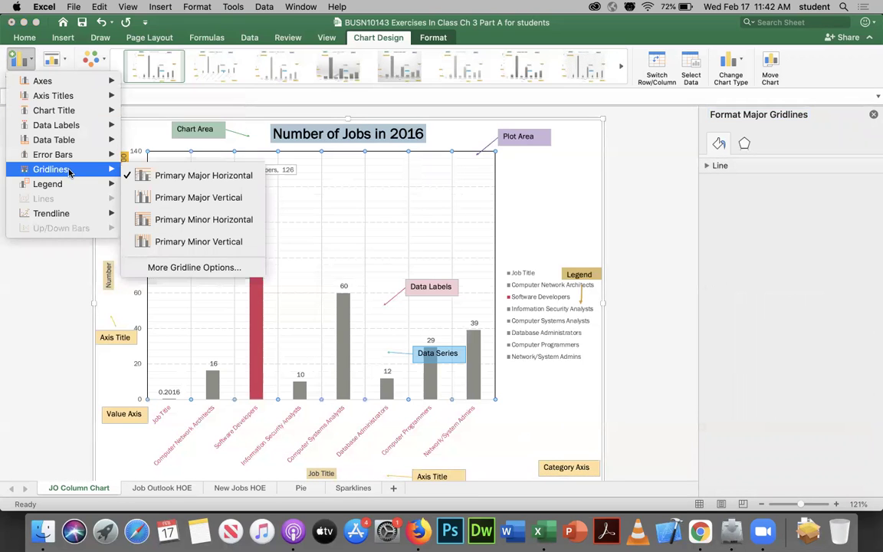
pyautogui.click(148, 200)
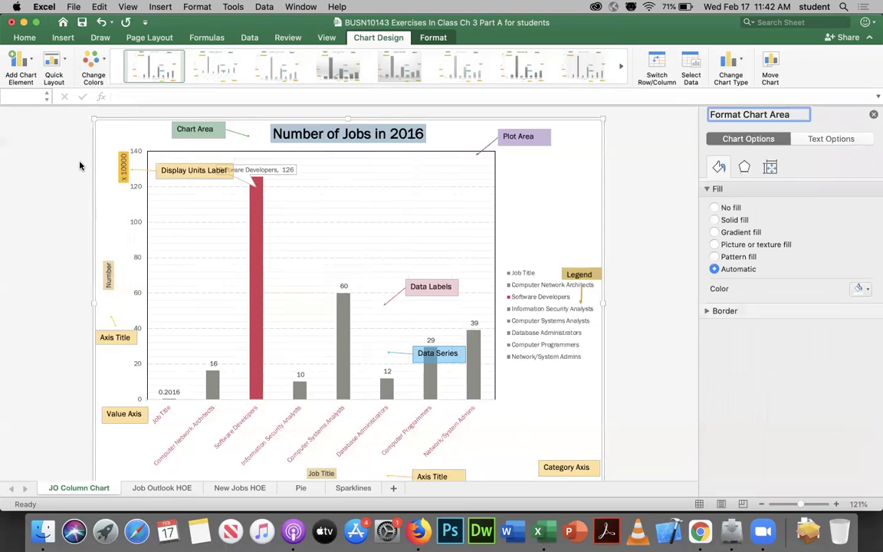
pyautogui.click(21, 60)
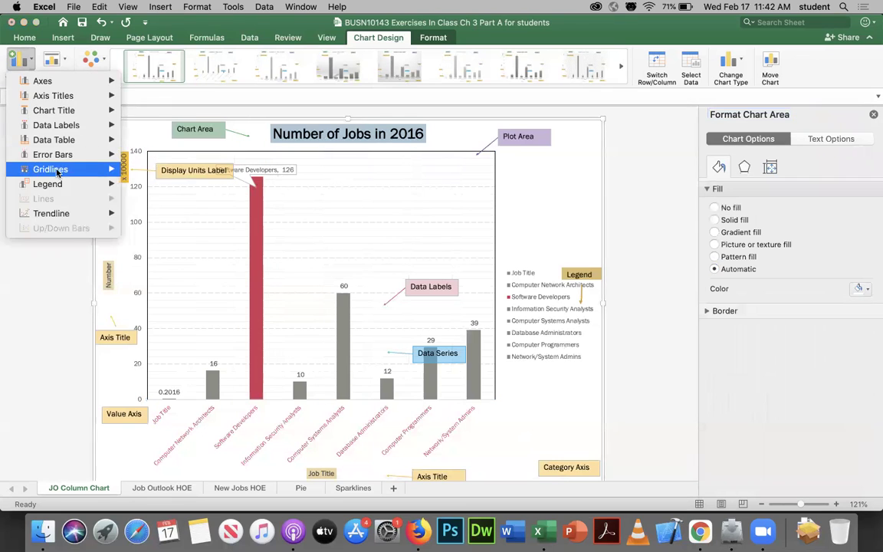
pyautogui.moveTo(67, 173)
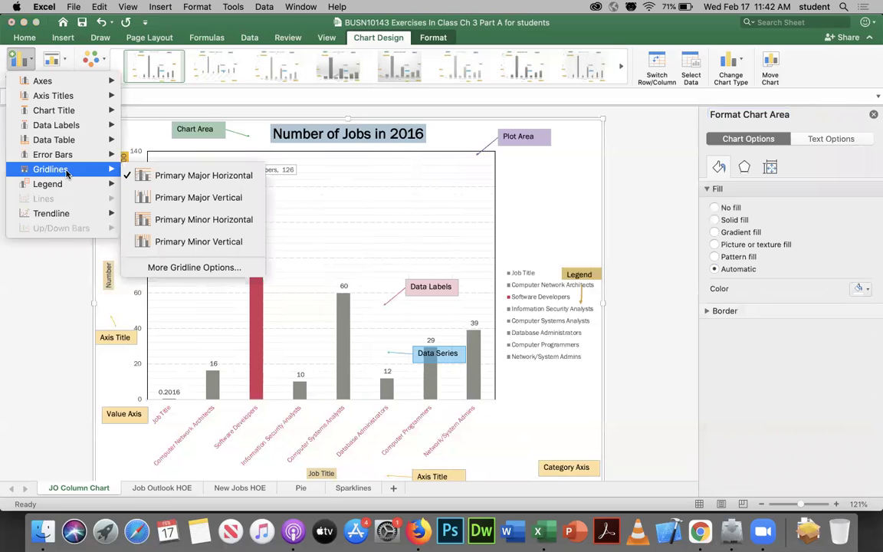
pyautogui.click(148, 219)
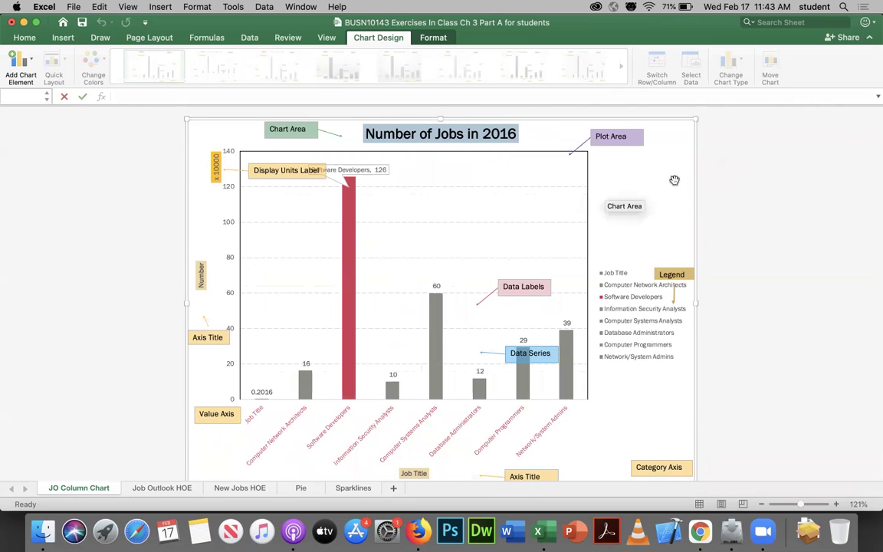
# Dismiss the chart element choices and deselect the chart
pyautogui.click(393, 38)
pyautogui.click(394, 38)
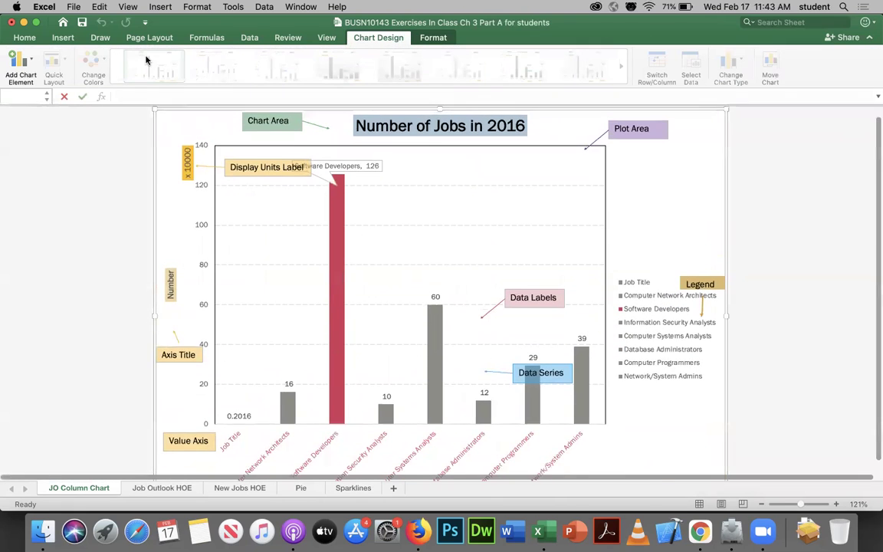
pyautogui.click(22, 68)
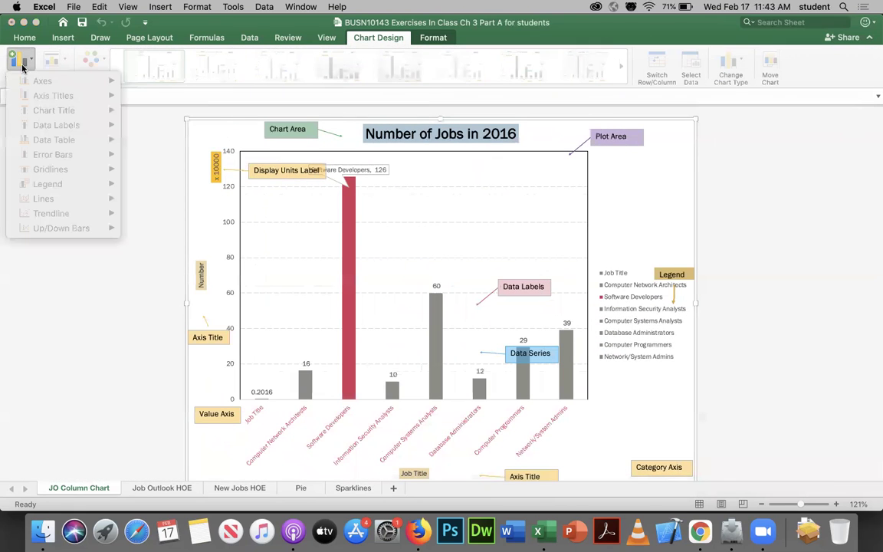
pyautogui.click(776, 259)
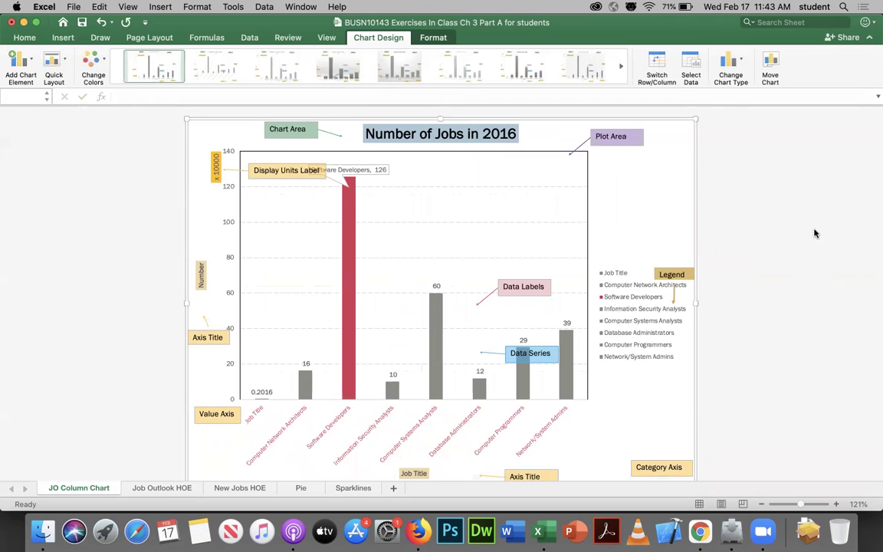
pyautogui.click(814, 234)
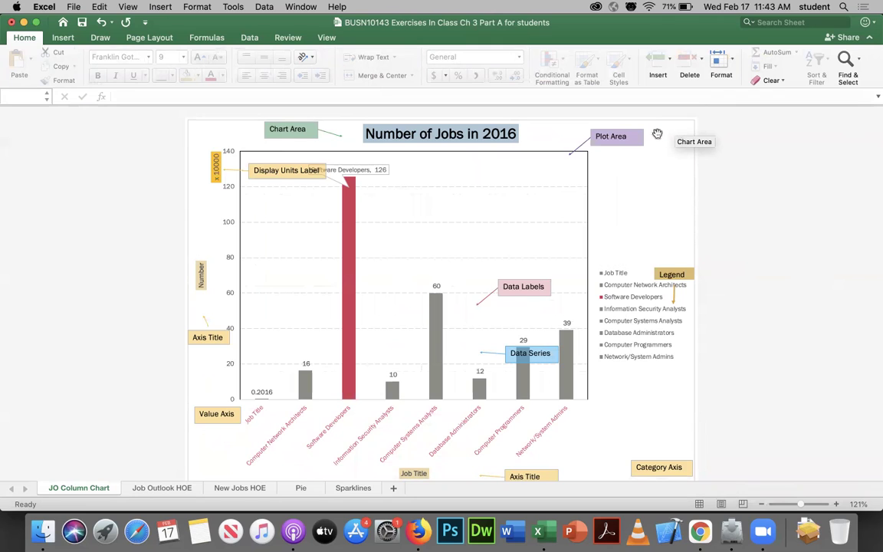
pyautogui.click(666, 142)
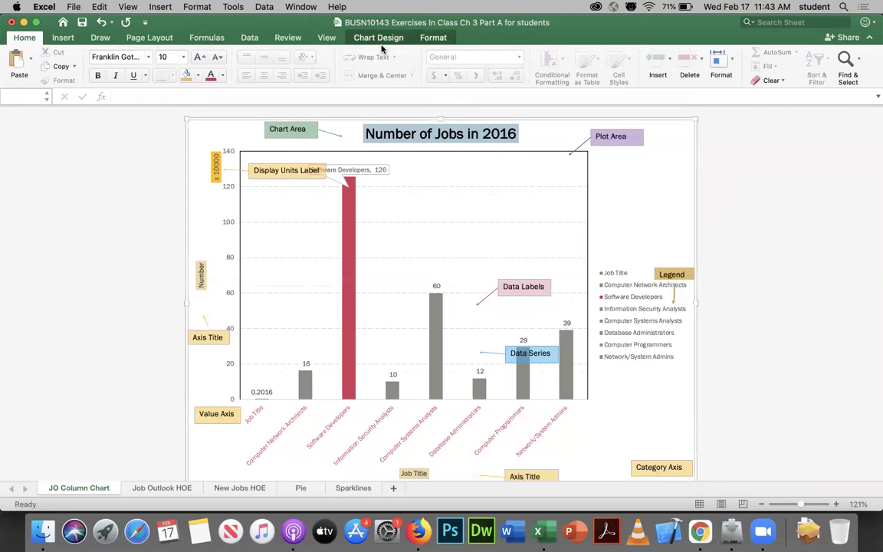
pyautogui.click(379, 39)
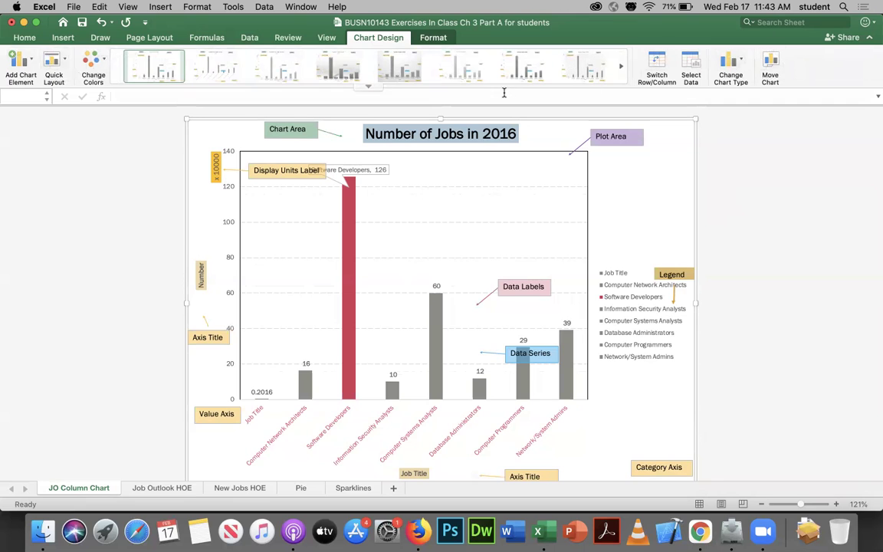
# On the Job Outlook HOE sheet, insert a 2-D clustered column chart from the Job Title and 2016 data in A5:B12
pyautogui.click(157, 489)
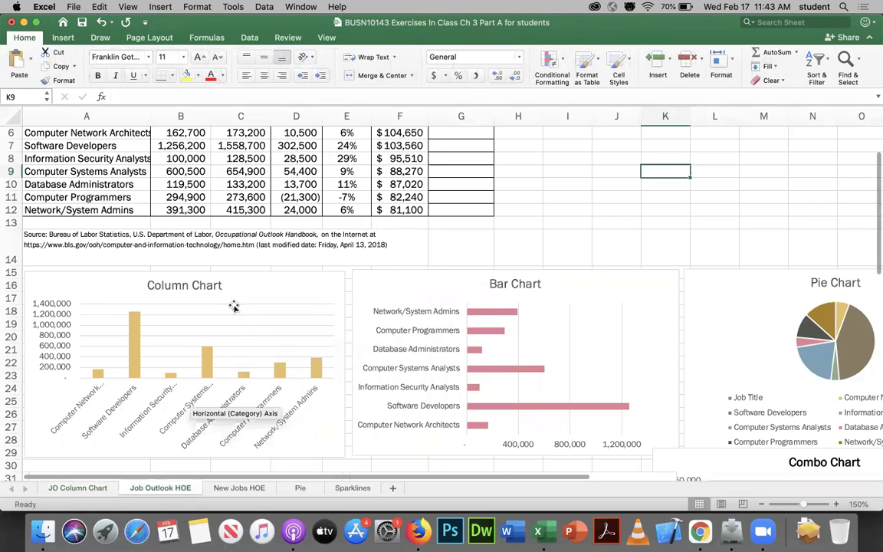
pyautogui.scroll(2, 238, 387)
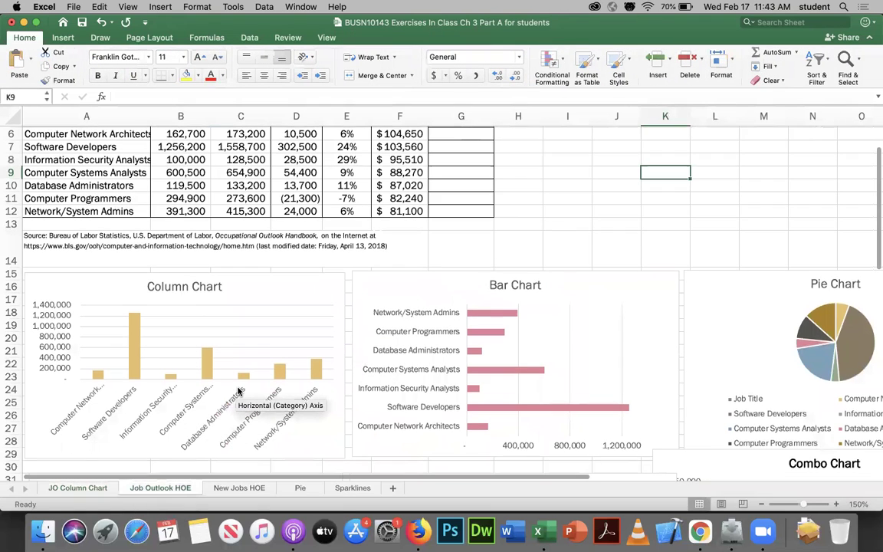
pyautogui.scroll(3, 481, 253)
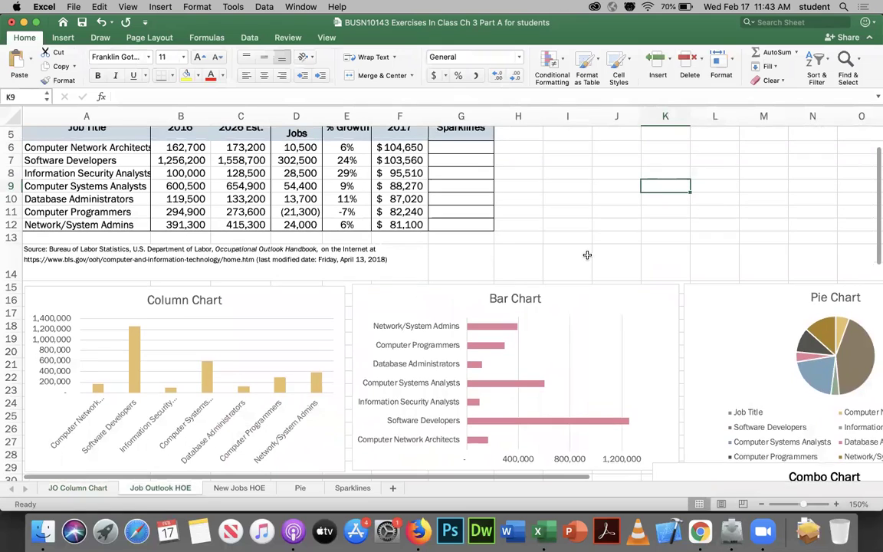
pyautogui.click(99, 151)
pyautogui.moveTo(100, 151); pyautogui.dragTo(176, 245)
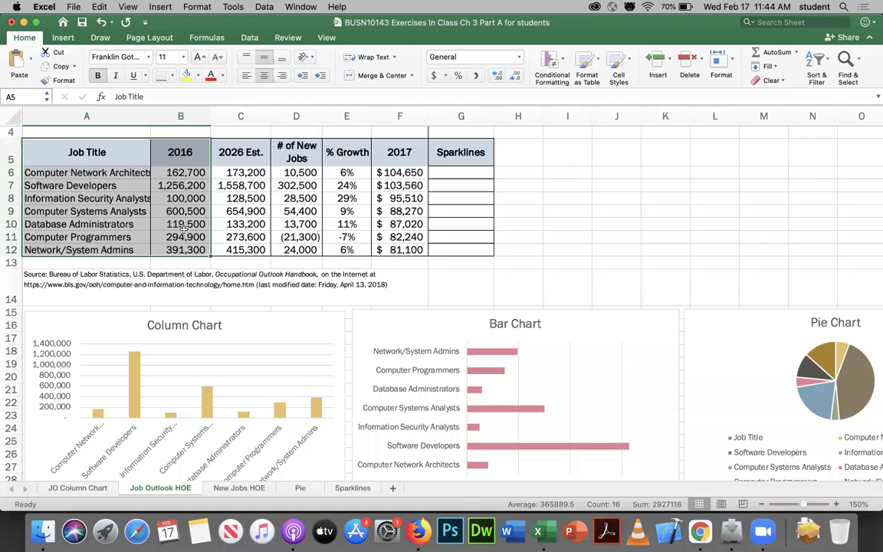
pyautogui.click(65, 38)
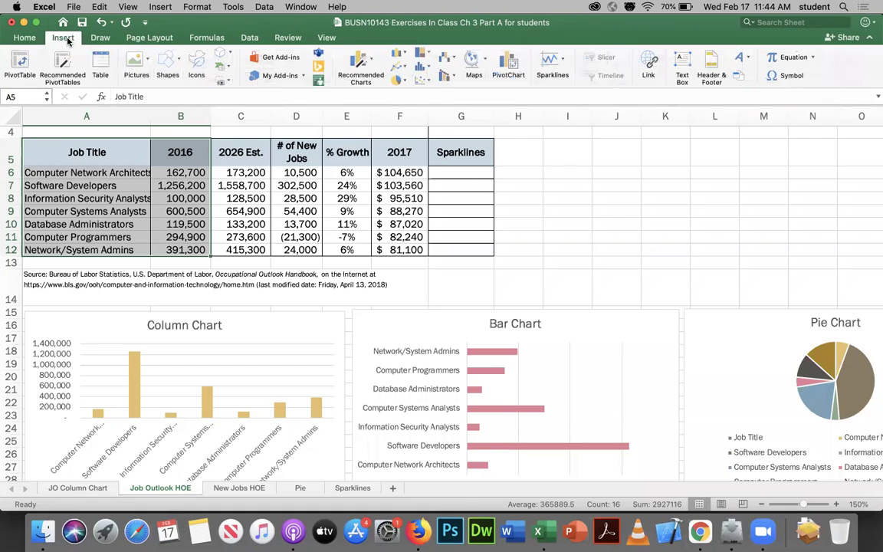
pyautogui.click(400, 54)
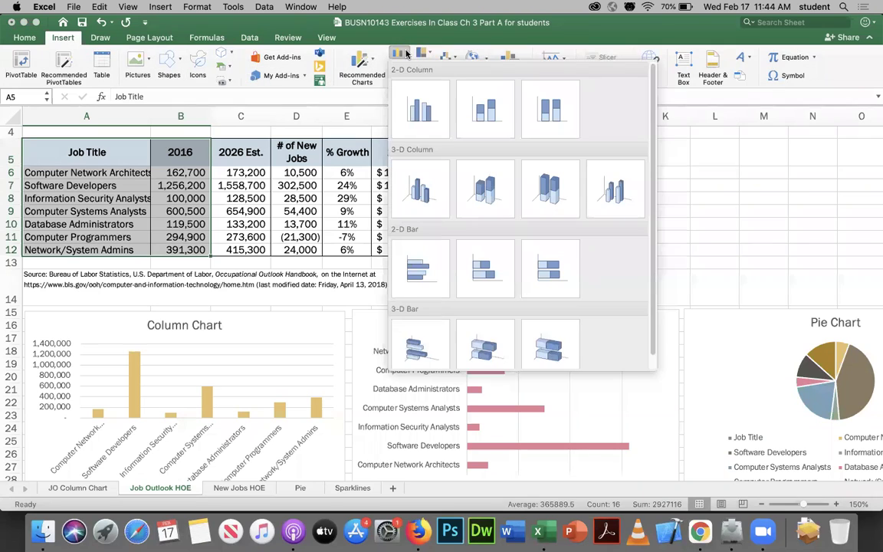
pyautogui.click(416, 114)
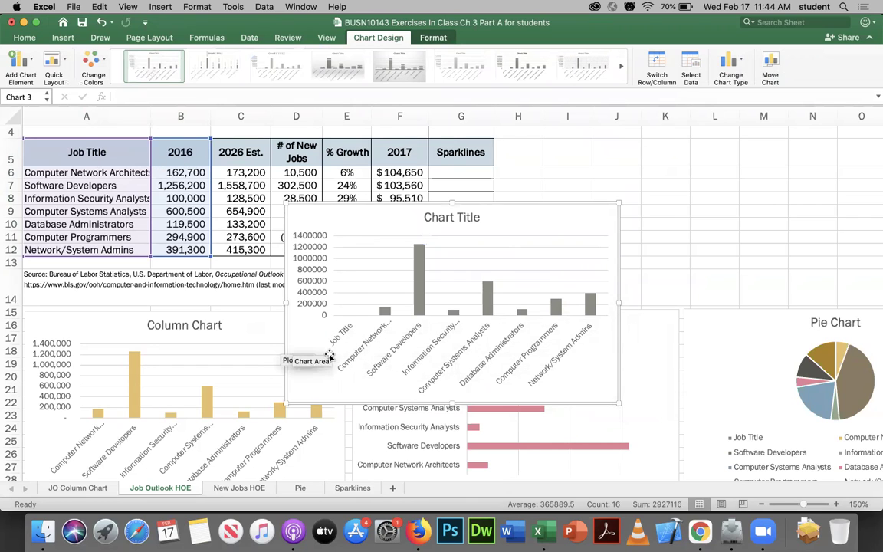
# Adjust the new chart's source range on the worksheet to A6:B12, excluding the header row
pyautogui.moveTo(150, 137); pyautogui.dragTo(152, 164)
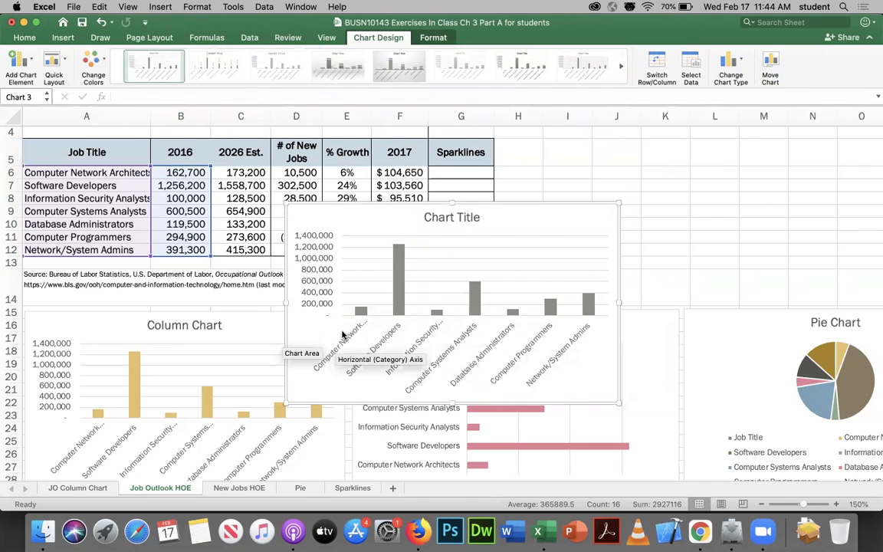
pyautogui.moveTo(151, 165); pyautogui.dragTo(136, 145)
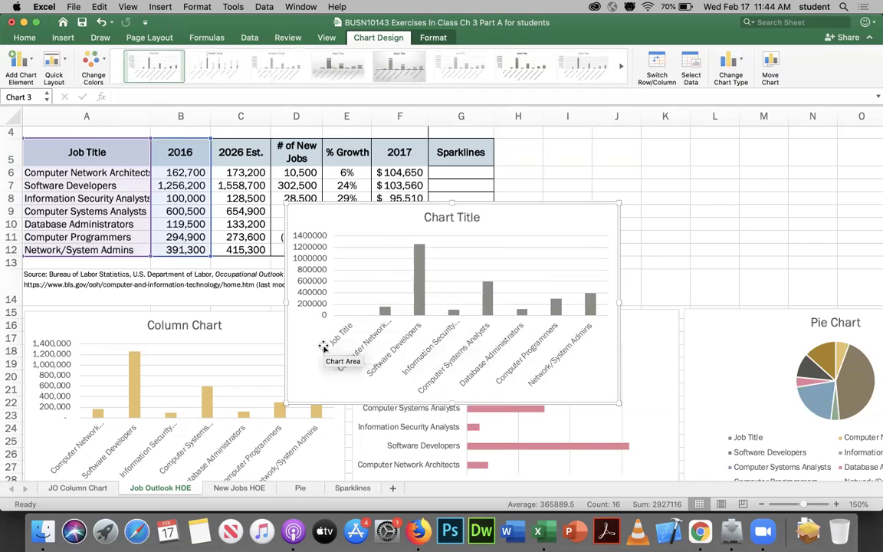
pyautogui.moveTo(155, 142); pyautogui.dragTo(150, 168)
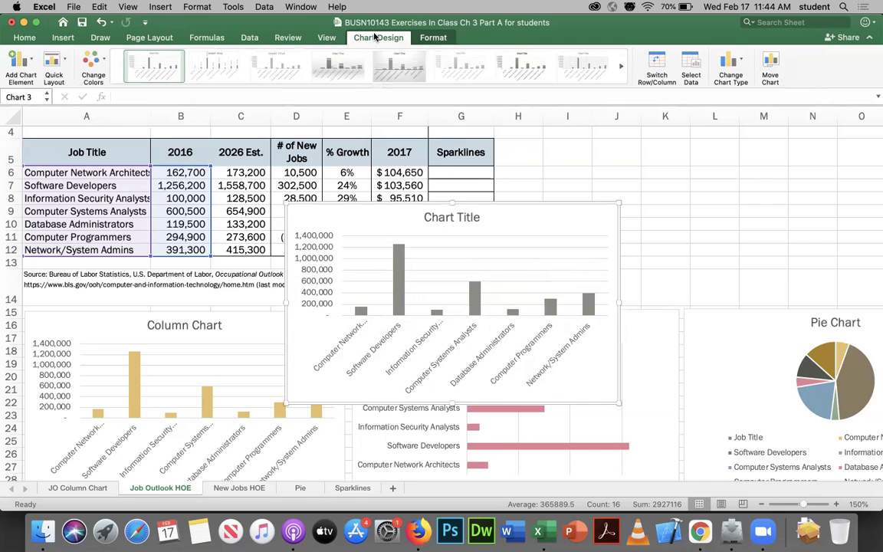
# Move the chart to a new sheet named "Column chart" and reduce the zoom to 110%
pyautogui.click(771, 69)
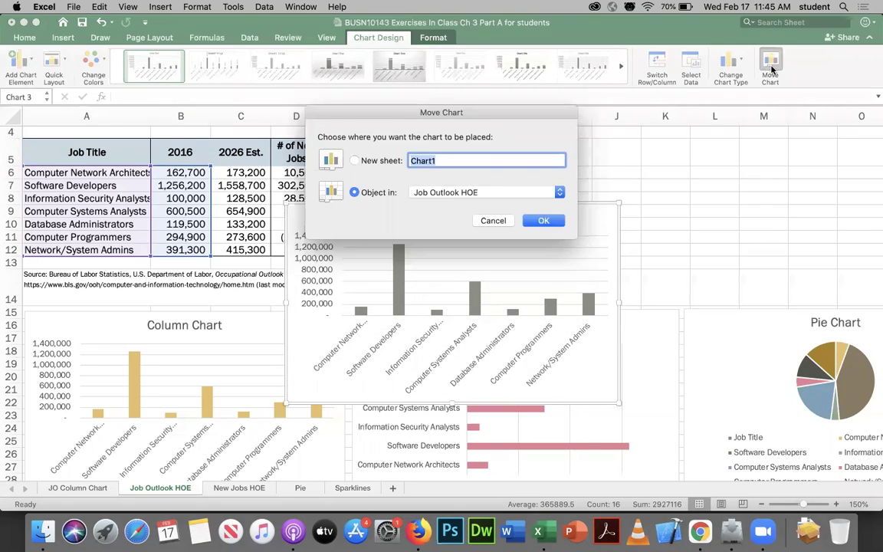
pyautogui.click(354, 161)
pyautogui.write('C')
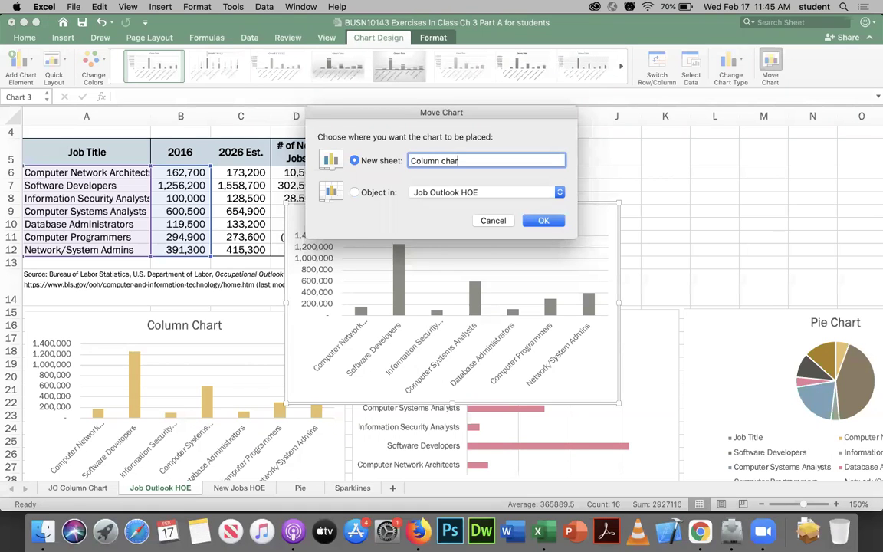
pyautogui.press('Return')
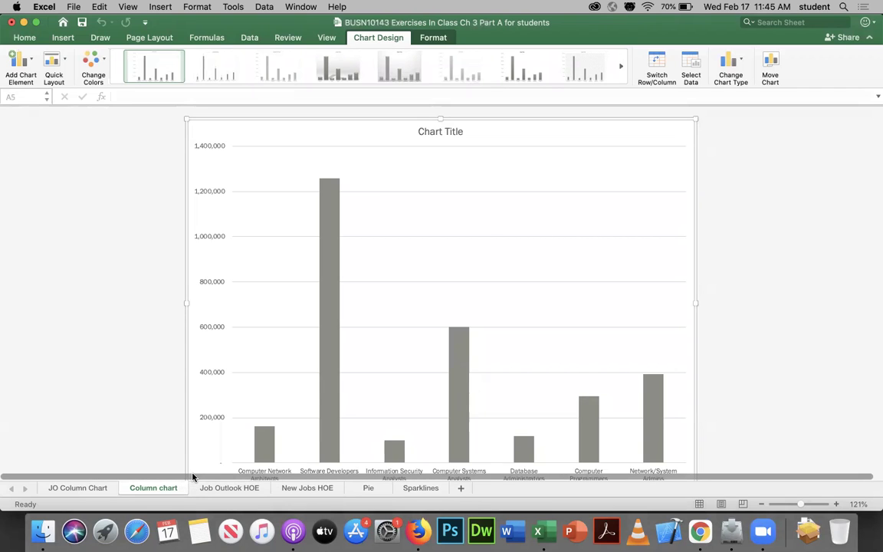
pyautogui.click(762, 504)
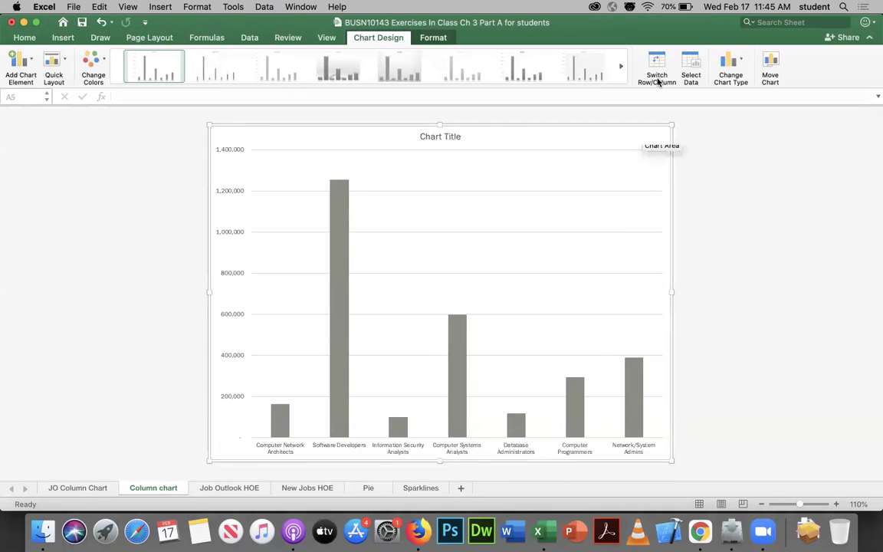
# Browse the chart styles, apply the second style to the column chart, and return it to Style 1
pyautogui.click(620, 66)
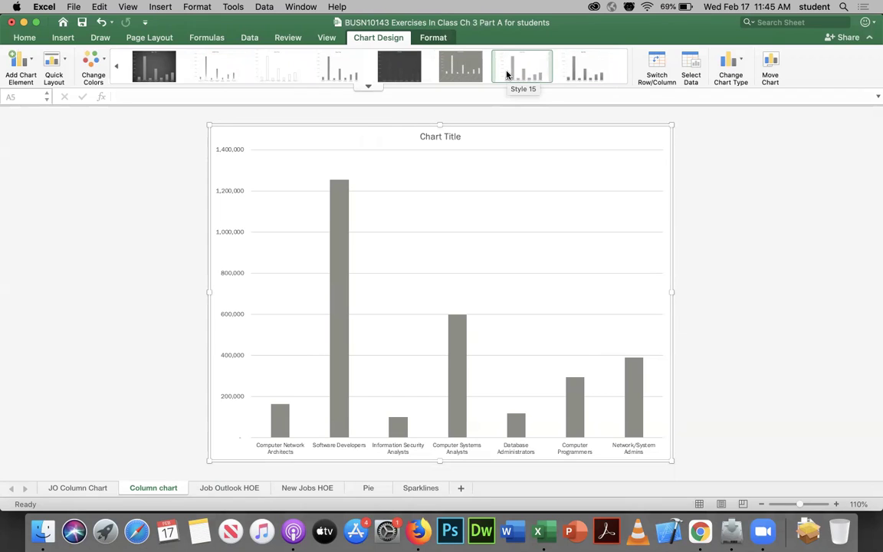
pyautogui.click(116, 67)
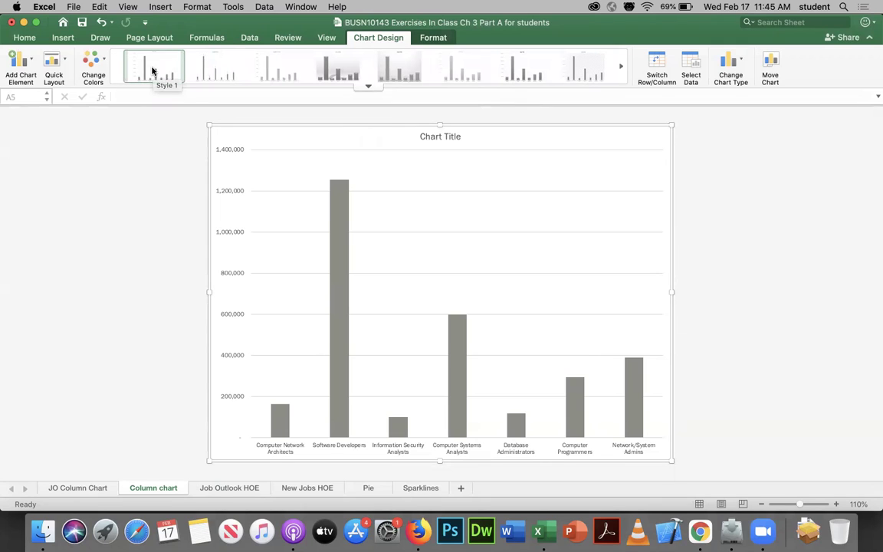
pyautogui.click(217, 72)
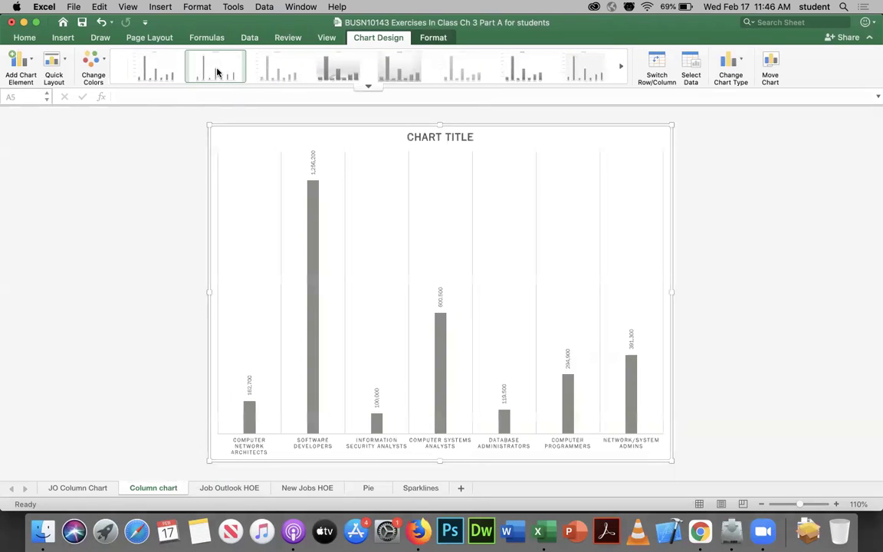
pyautogui.click(154, 69)
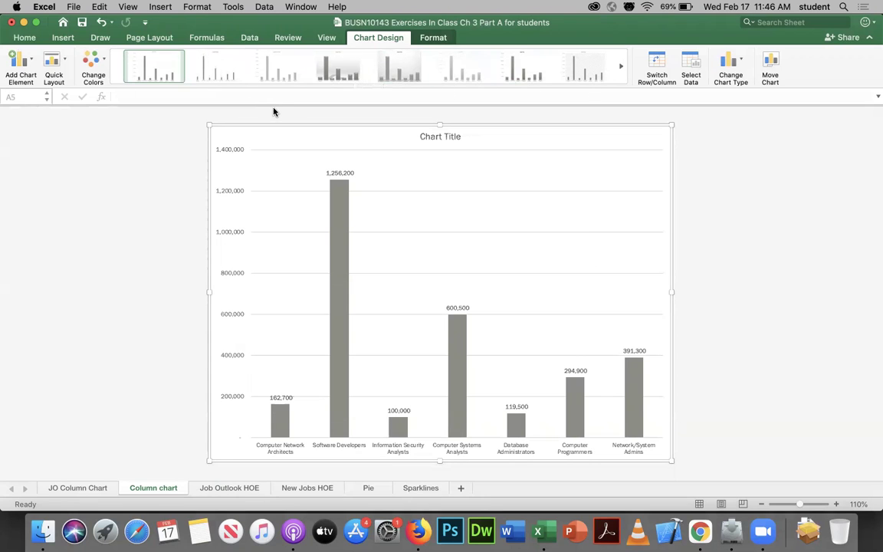
# Try the second, third and fourth colorful palettes on the column chart
pyautogui.click(103, 59)
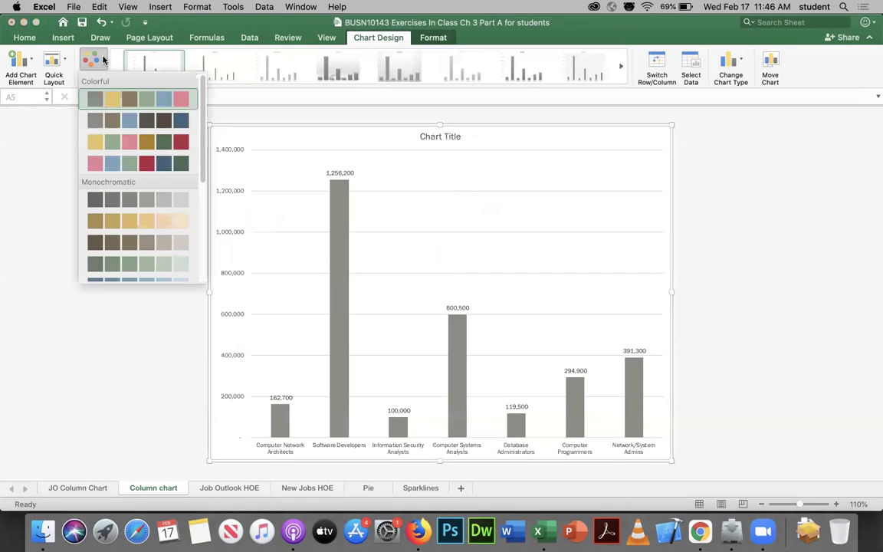
pyautogui.click(144, 124)
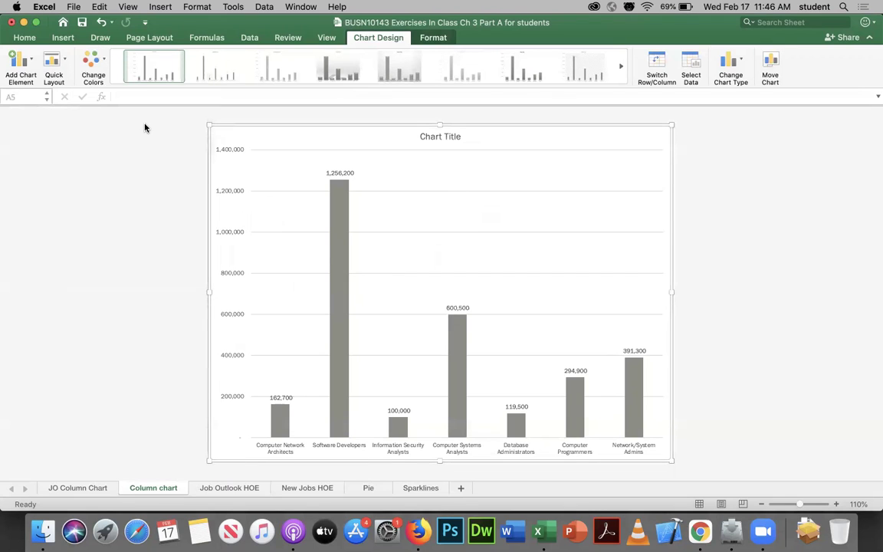
pyautogui.click(93, 61)
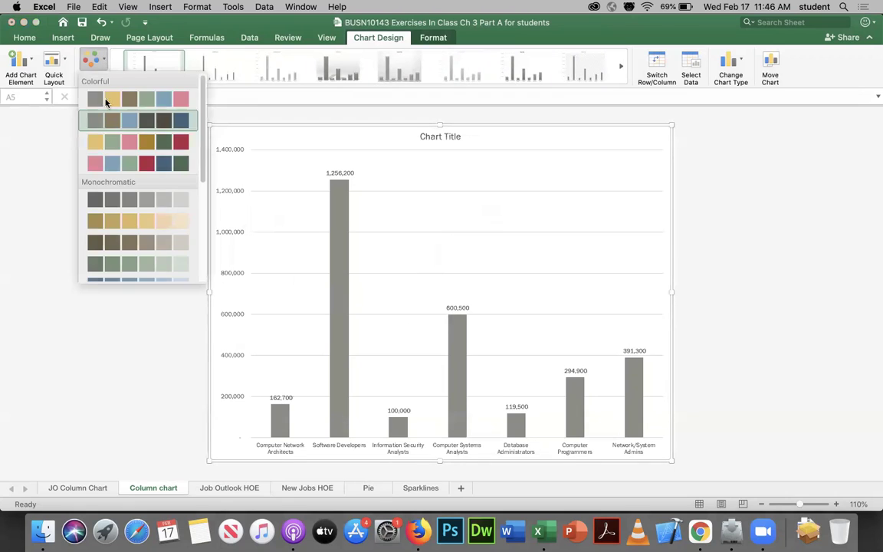
pyautogui.click(128, 148)
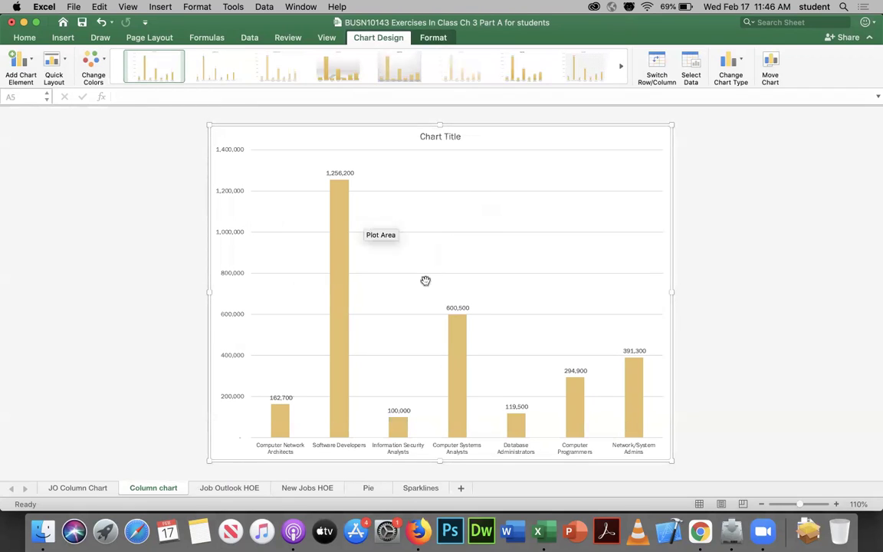
pyautogui.moveTo(349, 369)
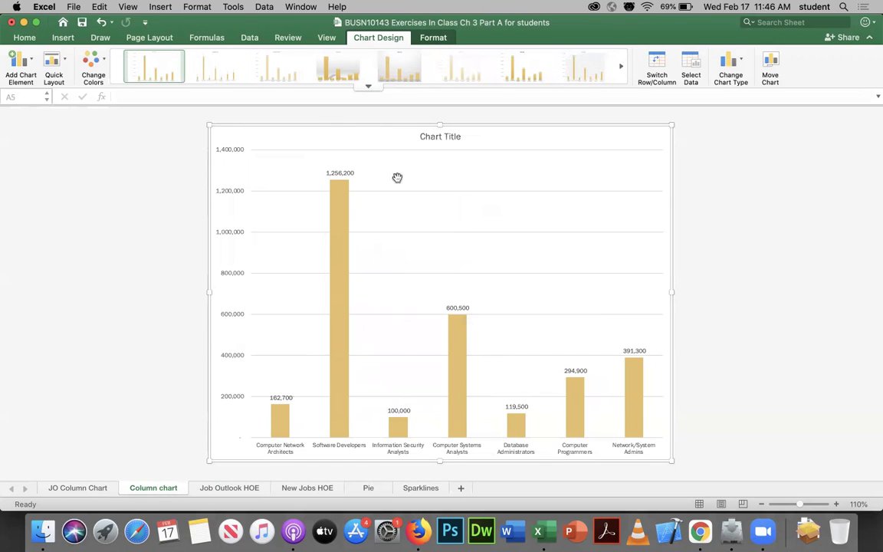
pyautogui.click(104, 60)
pyautogui.click(116, 151)
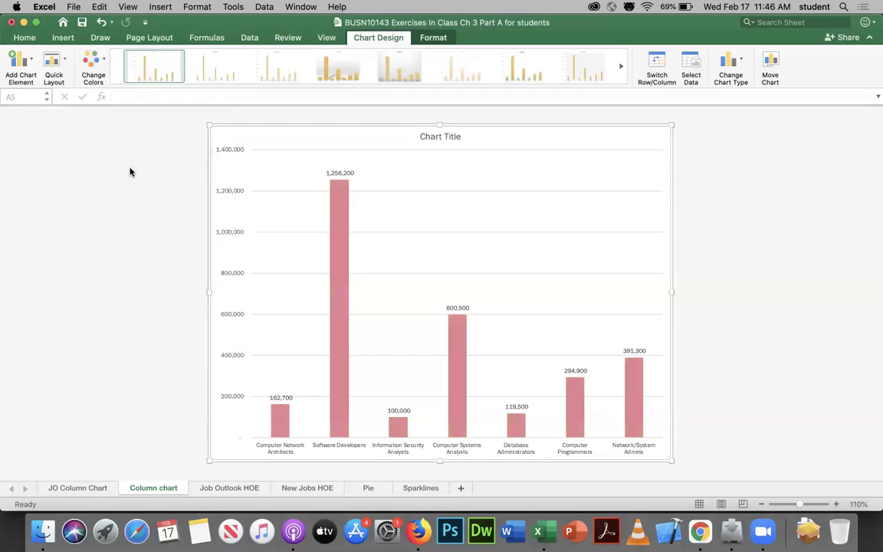
# Recolor the column chart with the blue Monochromatic Palette 5
pyautogui.click(104, 61)
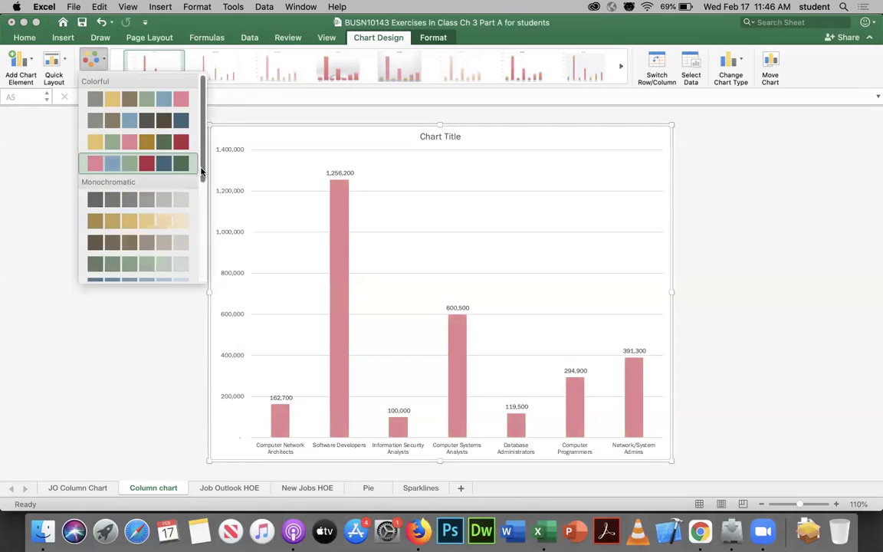
pyautogui.scroll(-5, 202, 170)
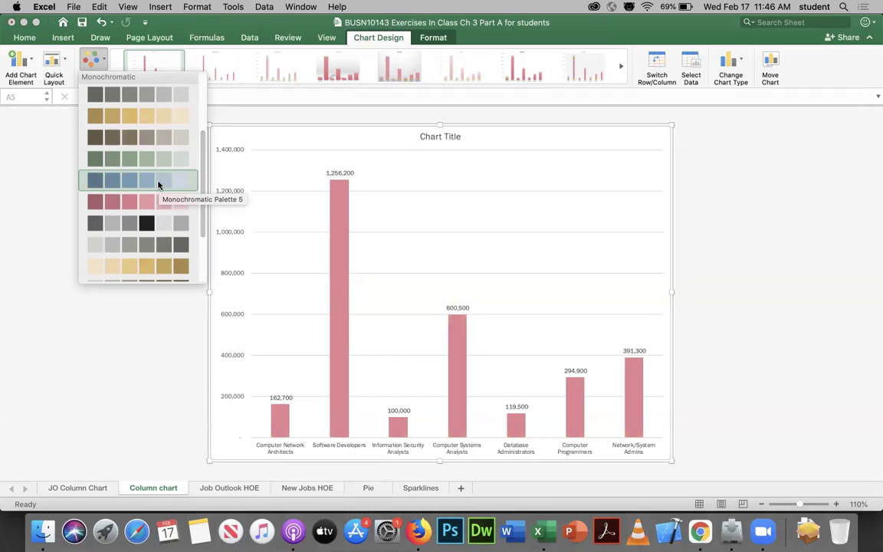
pyautogui.click(159, 182)
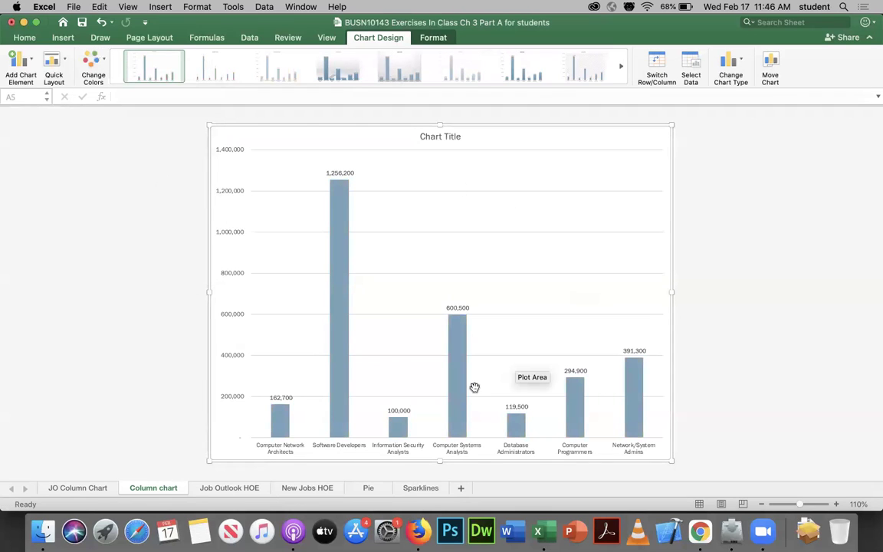
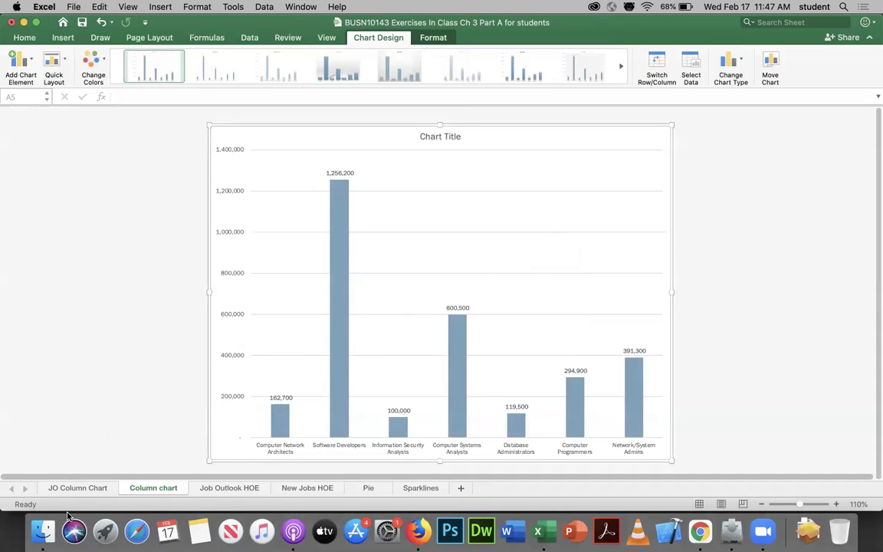
# On the JO Column Chart sheet, try the fourth chart style on the Number of Jobs in 2016 chart and undo it
pyautogui.click(85, 488)
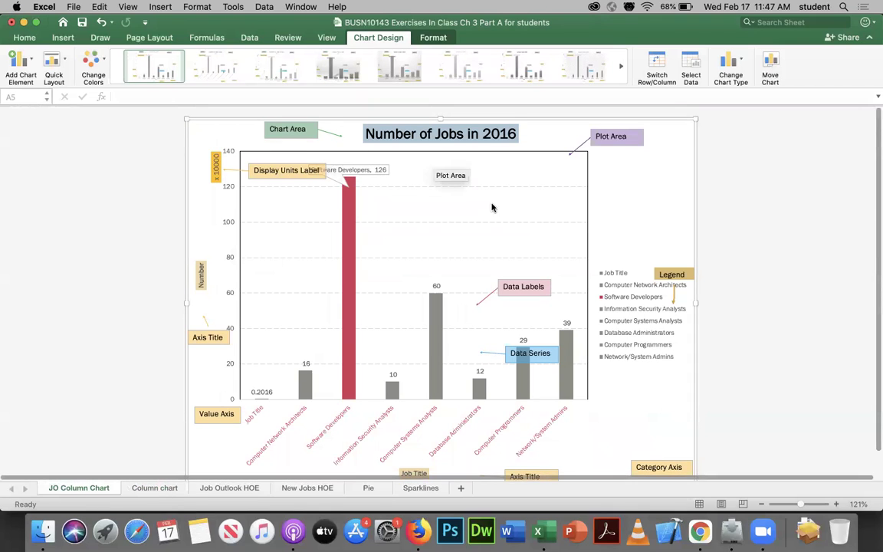
pyautogui.moveTo(379, 223)
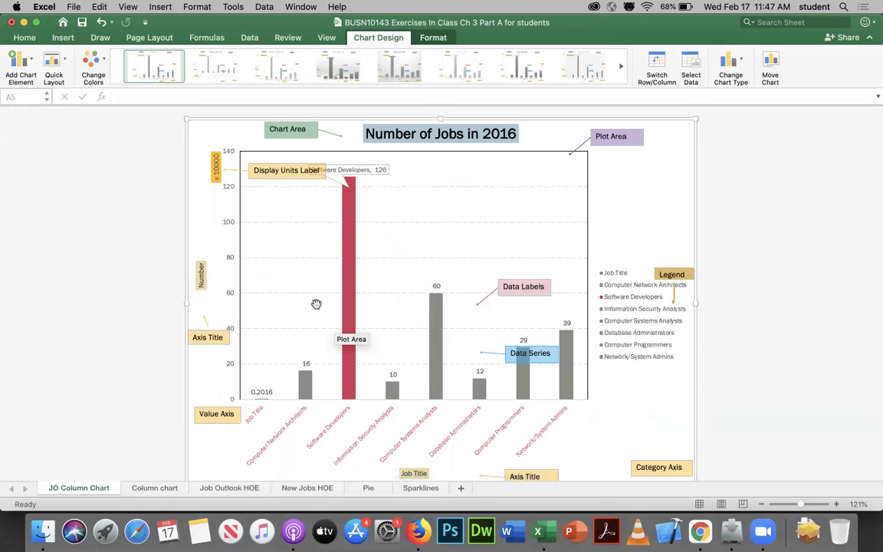
pyautogui.click(332, 72)
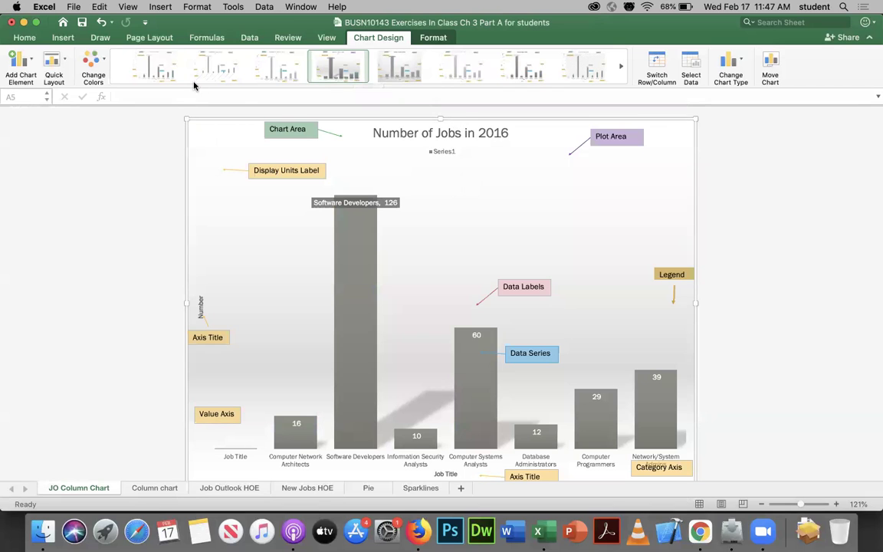
pyautogui.click(100, 23)
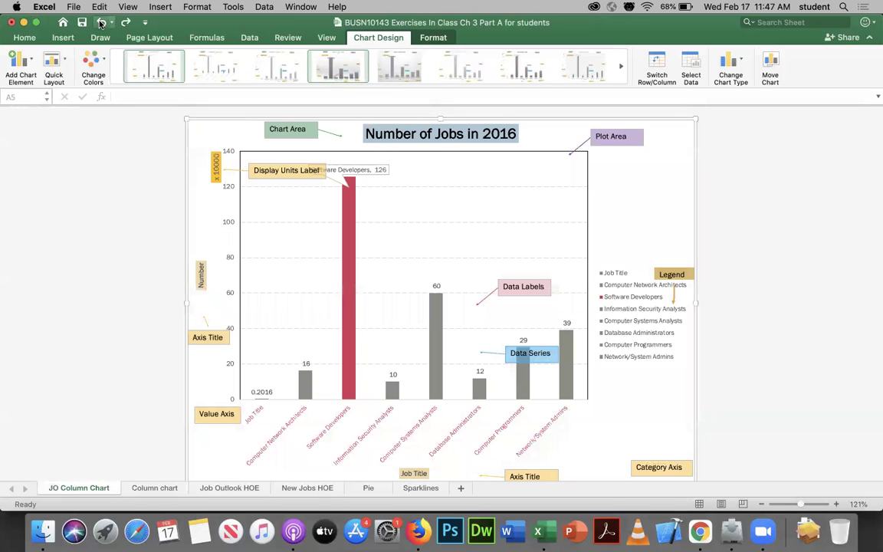
# Try the gold monochromatic palette on the Number of Jobs in 2016 chart and undo it
pyautogui.click(105, 62)
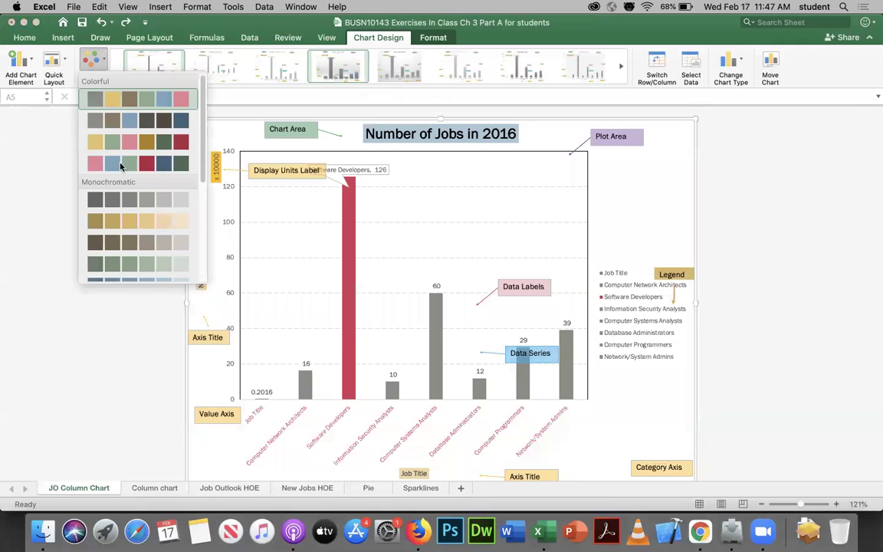
pyautogui.click(133, 224)
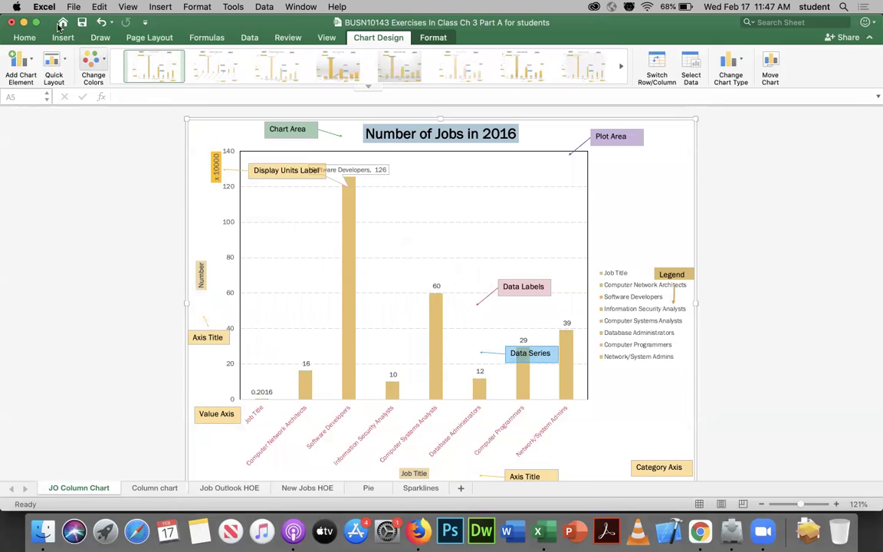
pyautogui.click(102, 24)
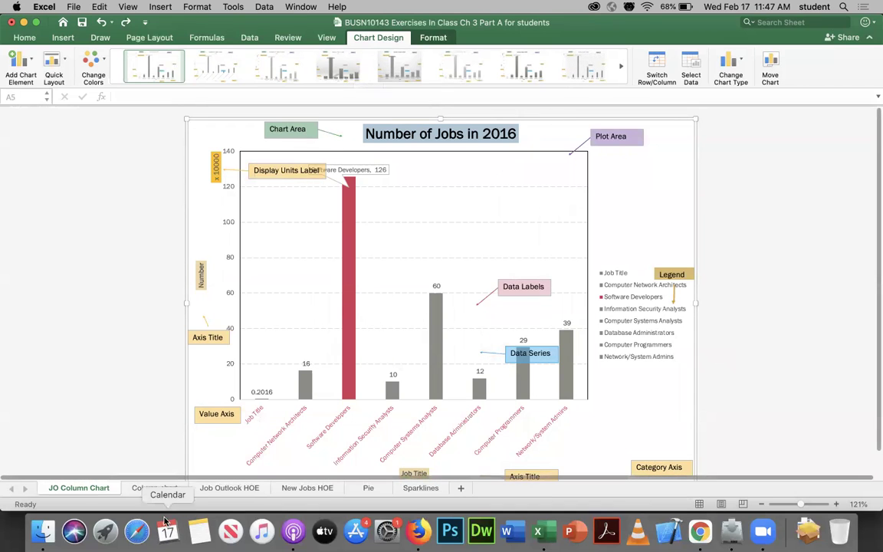
# On the Column chart sheet, add a primary horizontal axis title to the chart reading "Job Title"
pyautogui.click(158, 488)
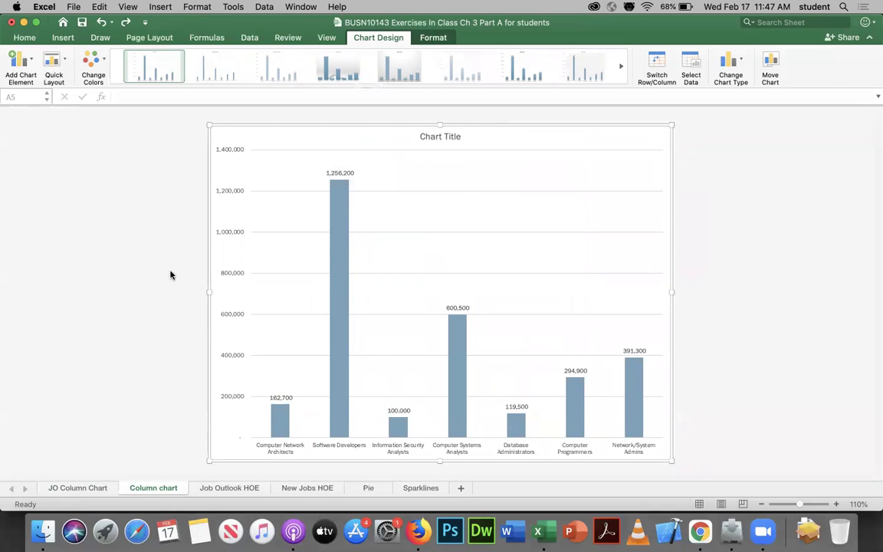
pyautogui.click(29, 61)
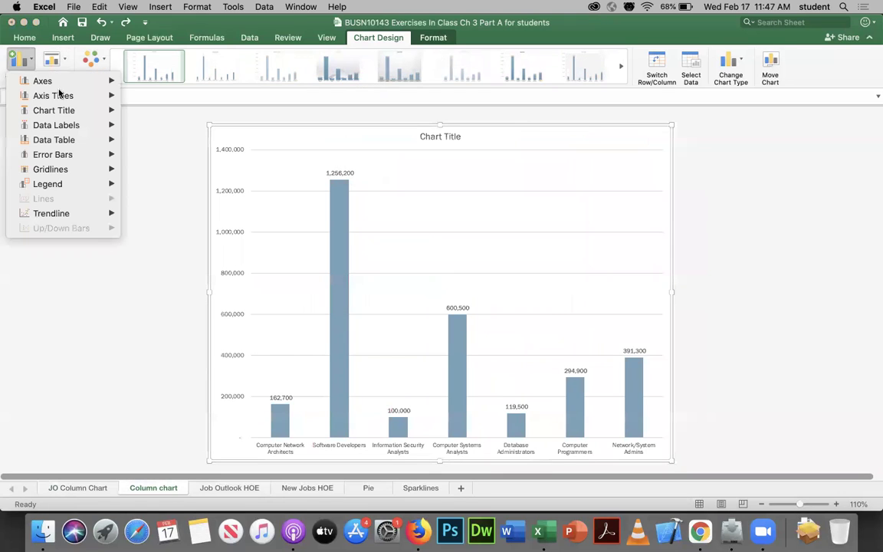
pyautogui.moveTo(108, 82)
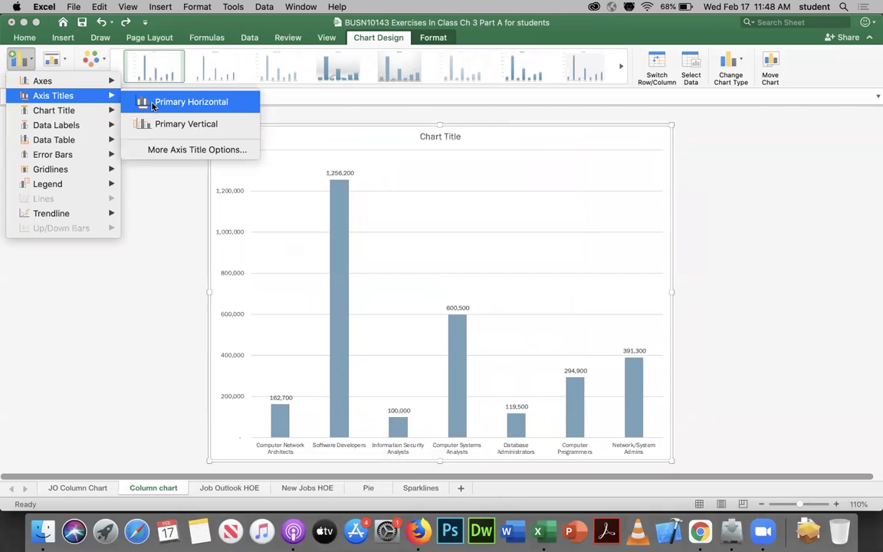
pyautogui.click(131, 102)
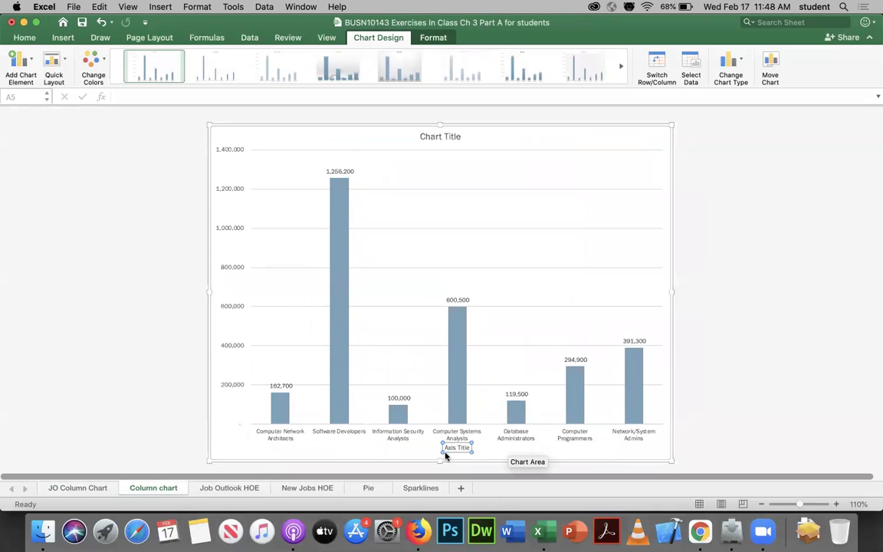
pyautogui.click(207, 96)
pyautogui.write('Job Ti')
pyautogui.press('Return')
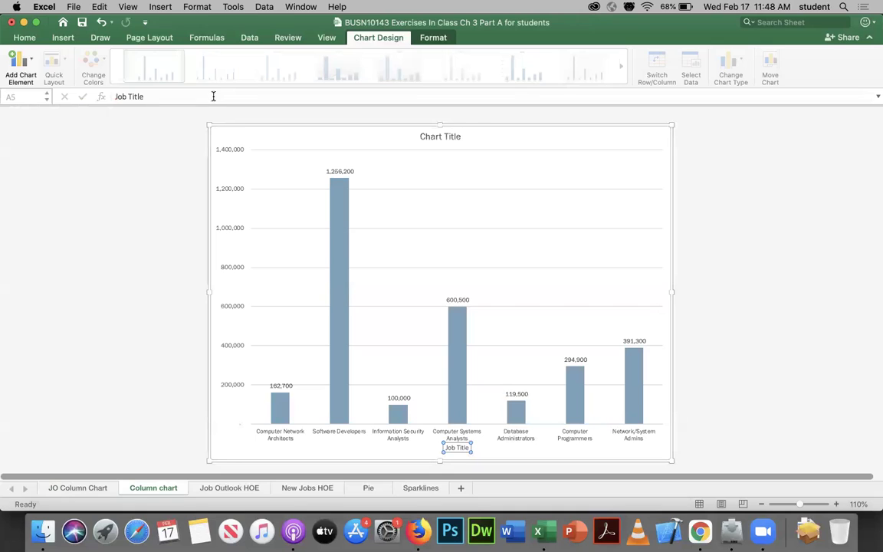
# Add a primary vertical axis title to the column chart
pyautogui.click(24, 60)
pyautogui.moveTo(63, 96)
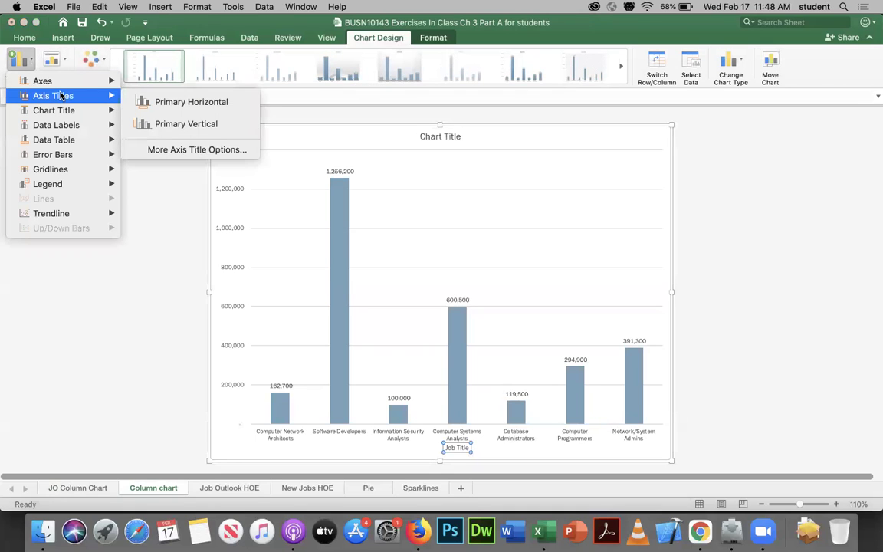
pyautogui.click(182, 124)
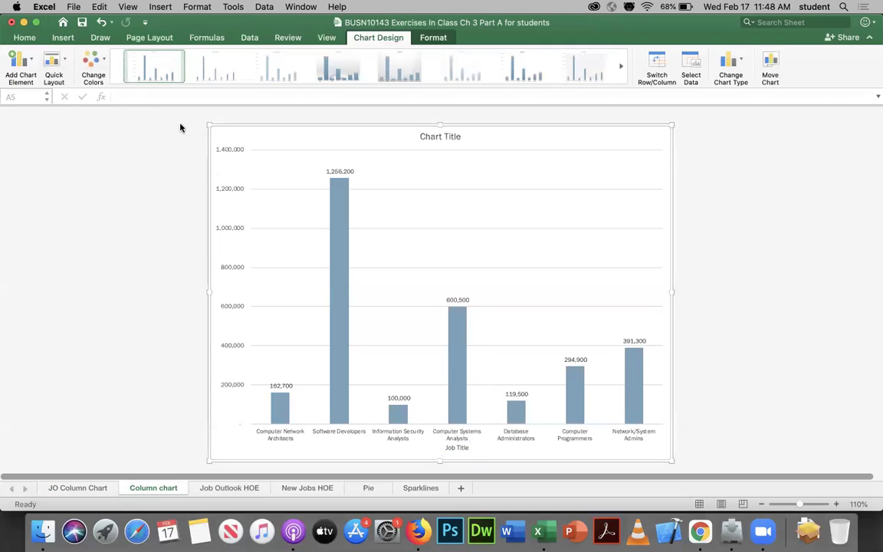
# Add a vertical axis title reading "Number of Jobs" to the column chart and format it bold at size 12
pyautogui.click(170, 91)
pyautogui.write('Number of Jobs')
pyautogui.press('Return')
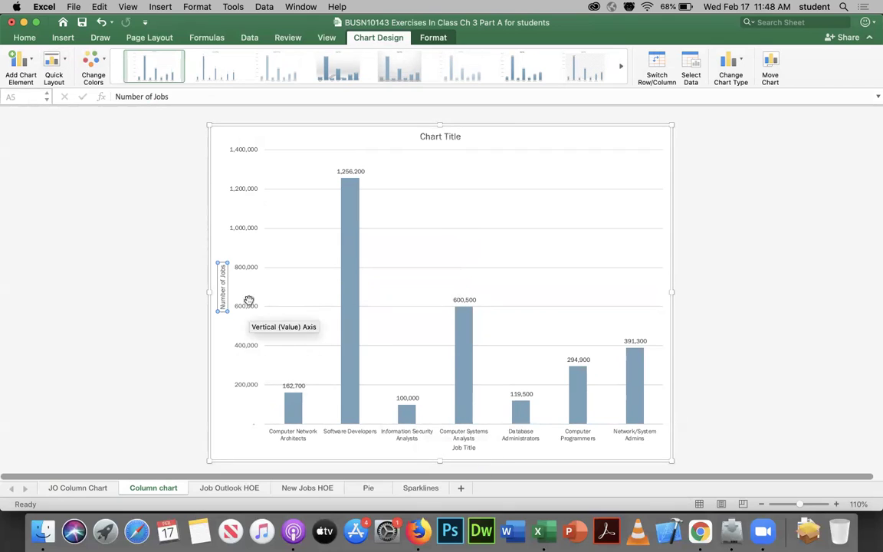
pyautogui.click(24, 38)
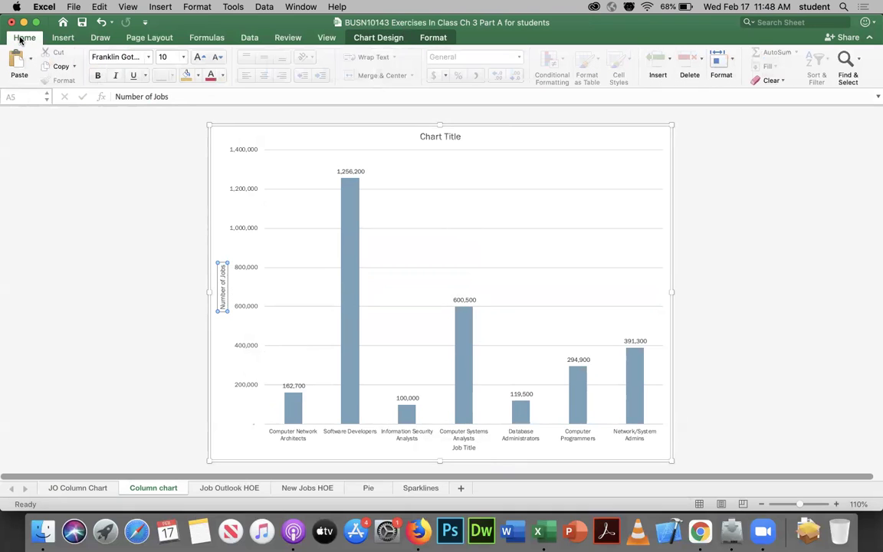
pyautogui.click(99, 75)
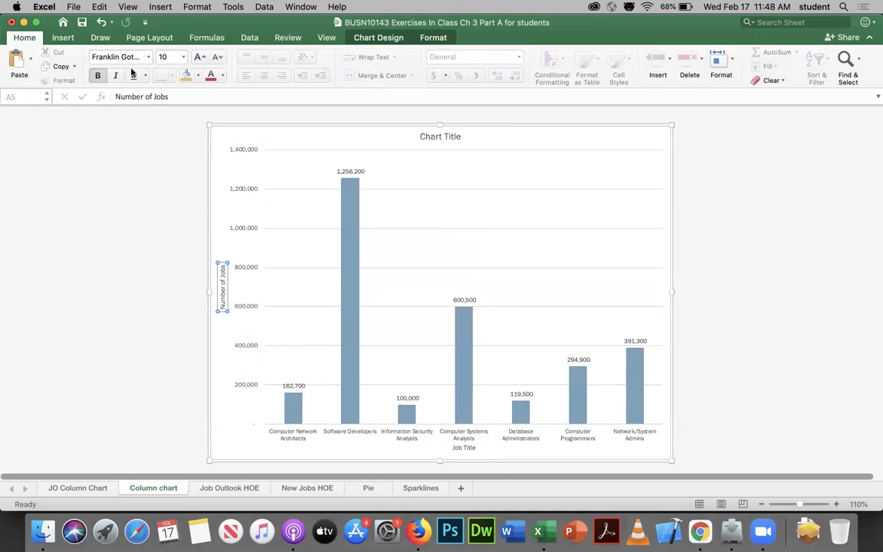
pyautogui.click(173, 57)
pyautogui.click(174, 130)
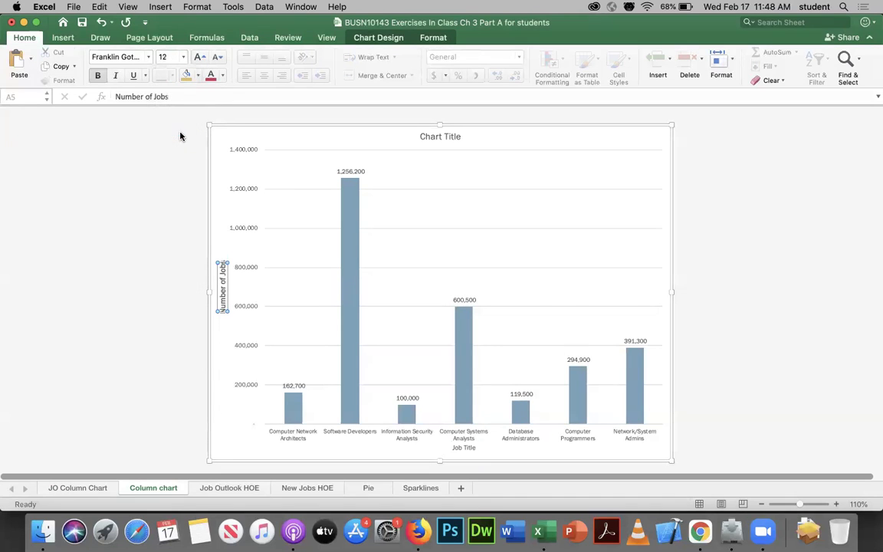
# Format the horizontal axis title "Job Title" as bold with font size 12
pyautogui.click(465, 447)
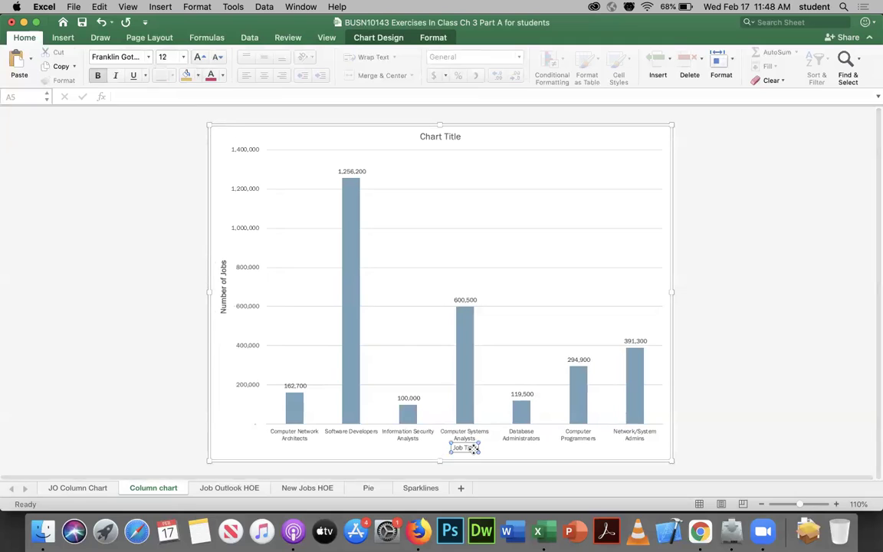
pyautogui.click(98, 75)
pyautogui.click(166, 57)
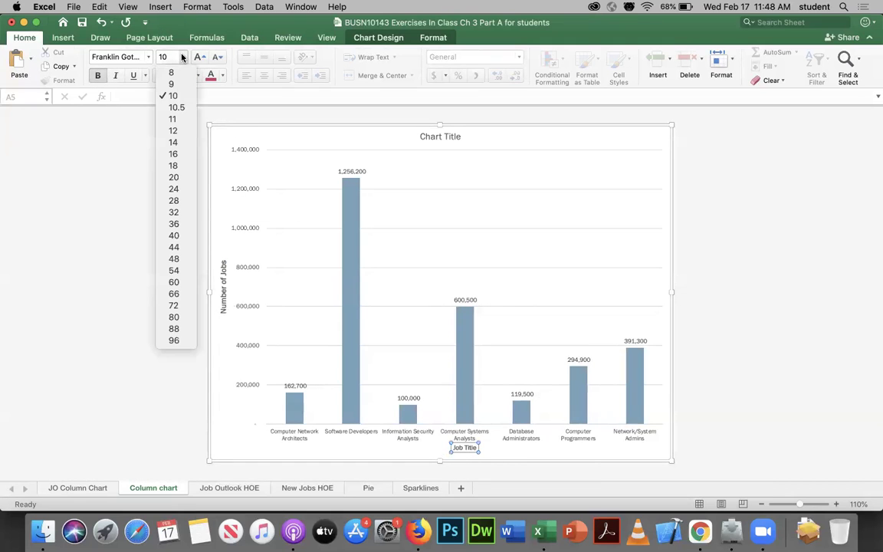
pyautogui.click(171, 131)
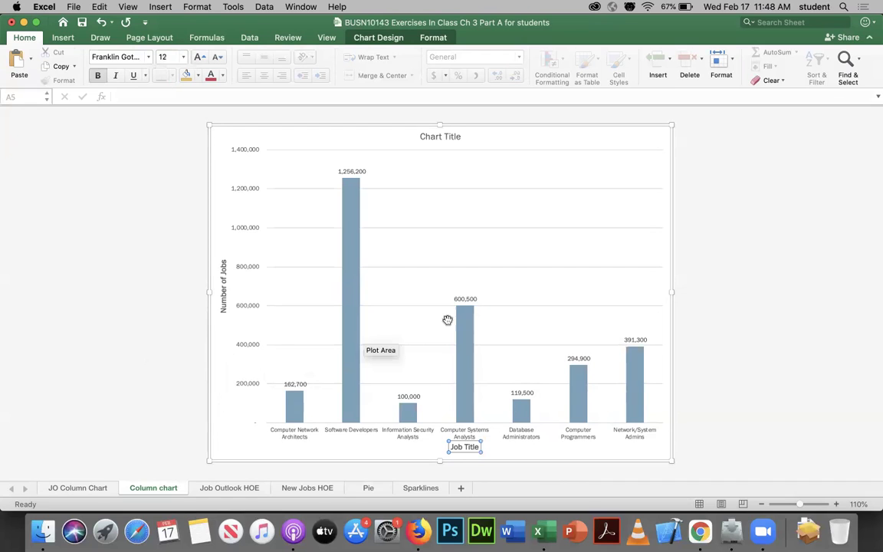
# Give only the Computer Systems Analysts column a solid fill in a dark green theme color
pyautogui.moveTo(463, 333)
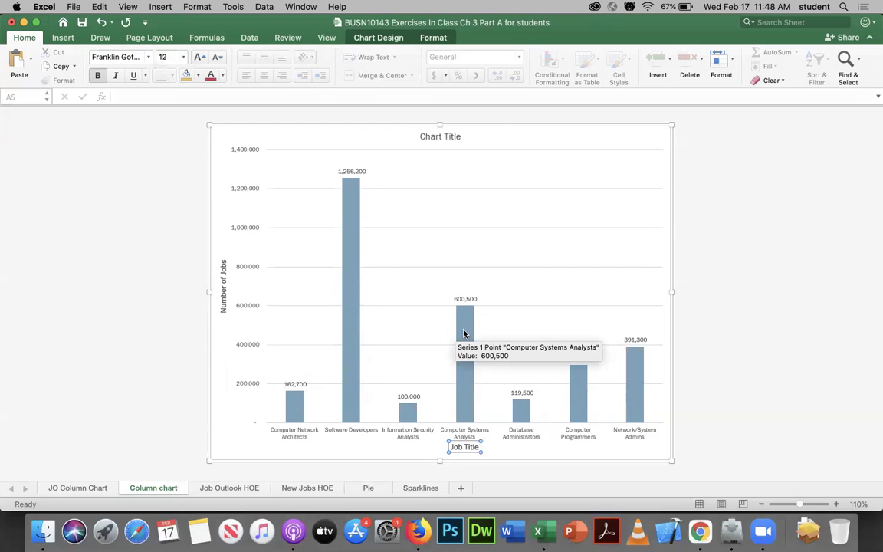
pyautogui.click(464, 333)
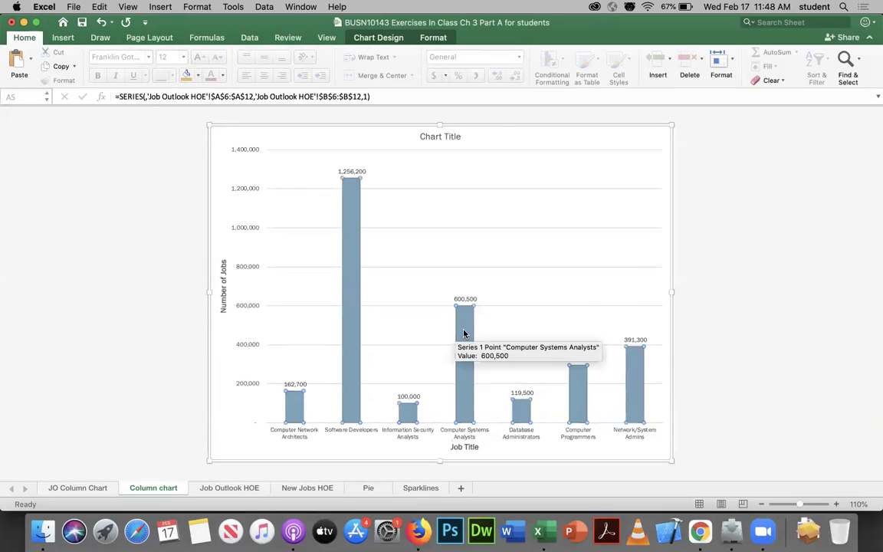
pyautogui.click(464, 334)
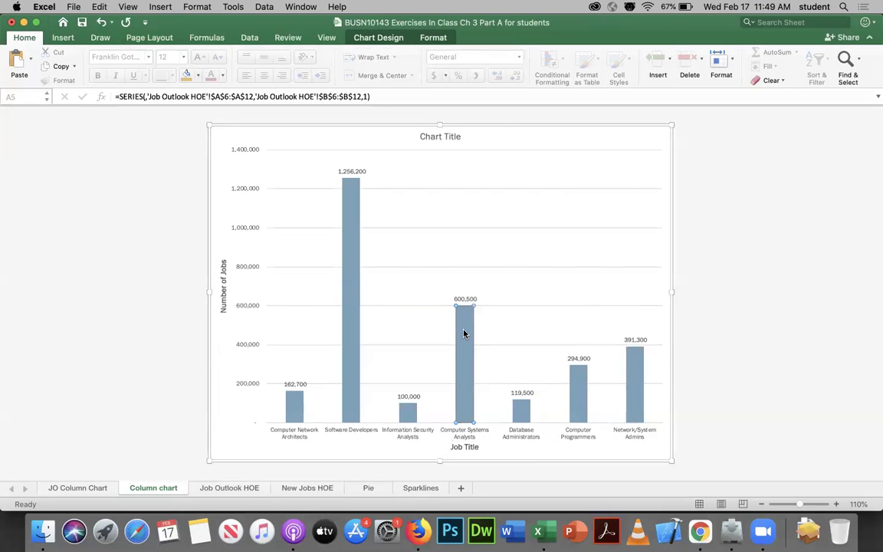
pyautogui.doubleClick(464, 333)
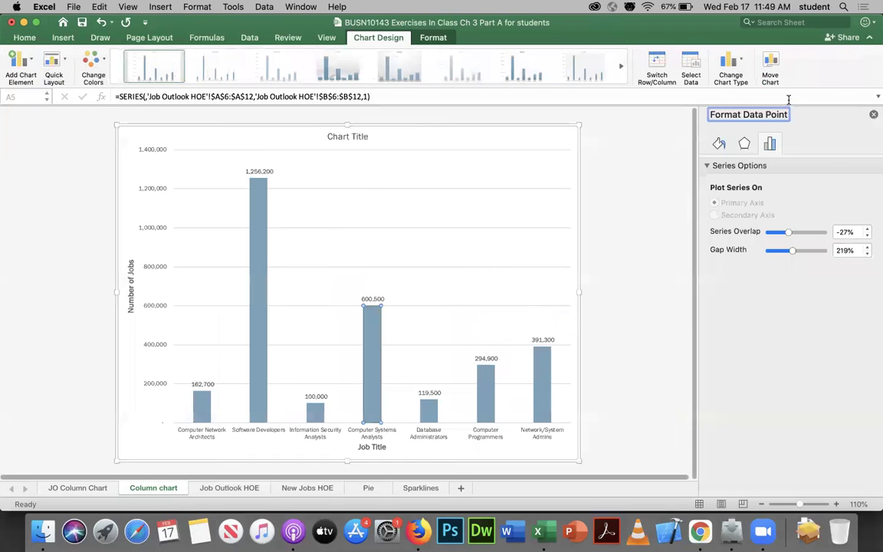
pyautogui.click(718, 144)
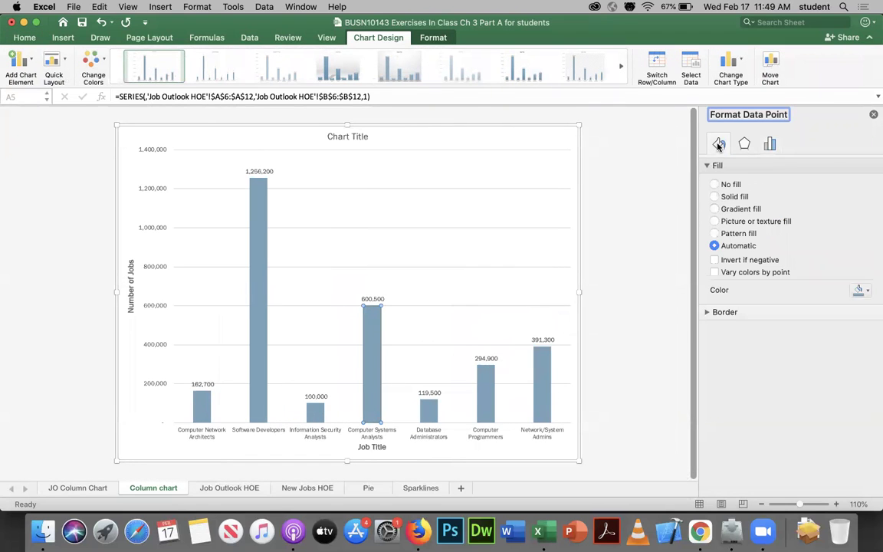
pyautogui.click(715, 197)
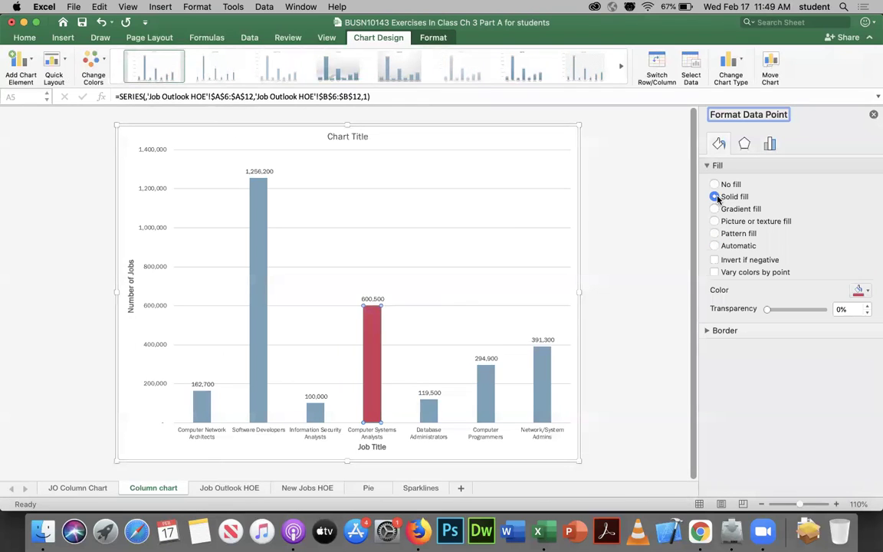
pyautogui.click(866, 291)
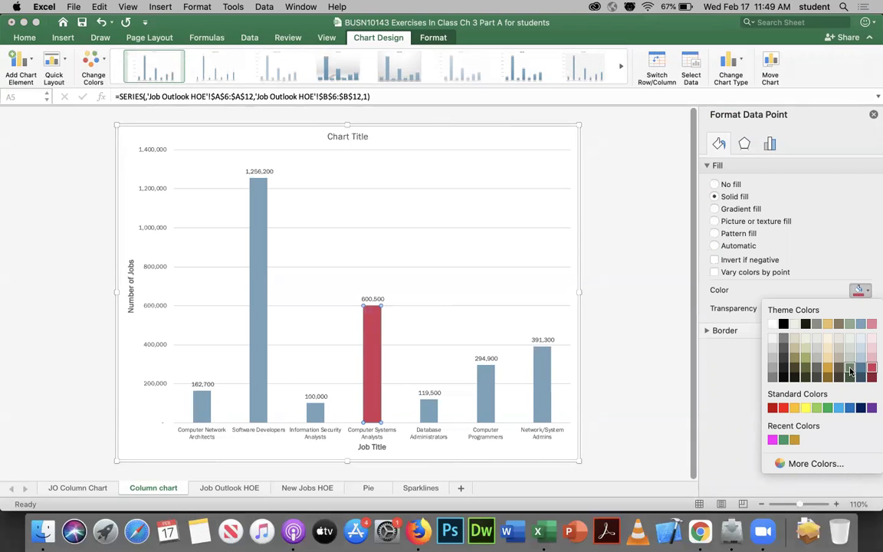
pyautogui.click(848, 361)
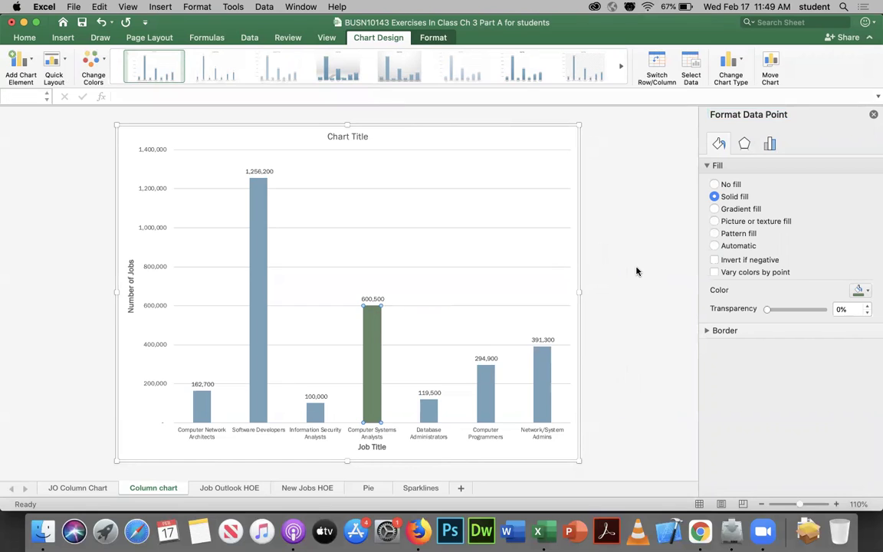
pyautogui.click(640, 196)
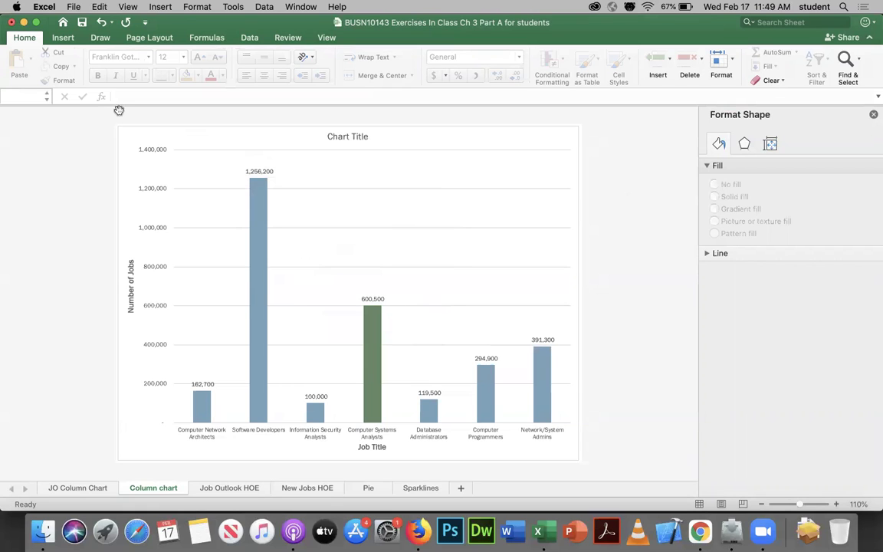
# Turn only the Computer Systems Analysts data label into a data callout and remove the category name from it
pyautogui.click(378, 300)
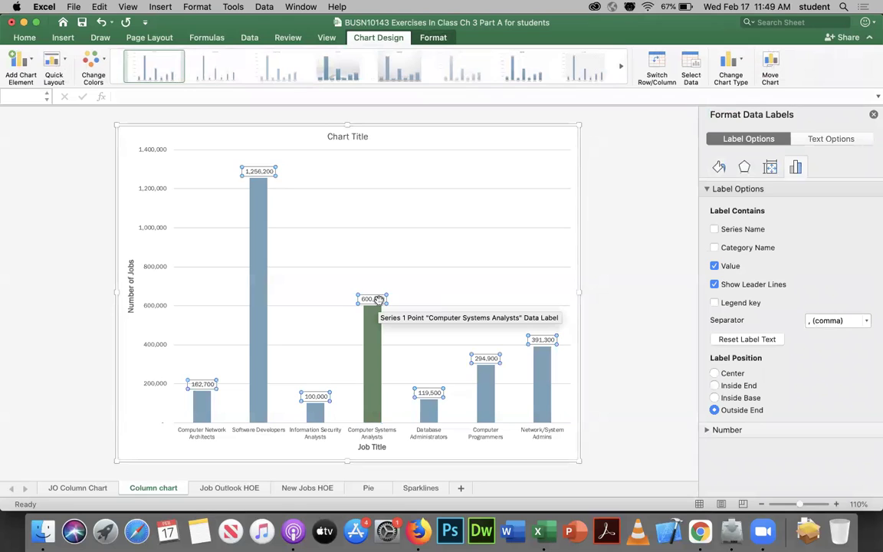
pyautogui.click(378, 300)
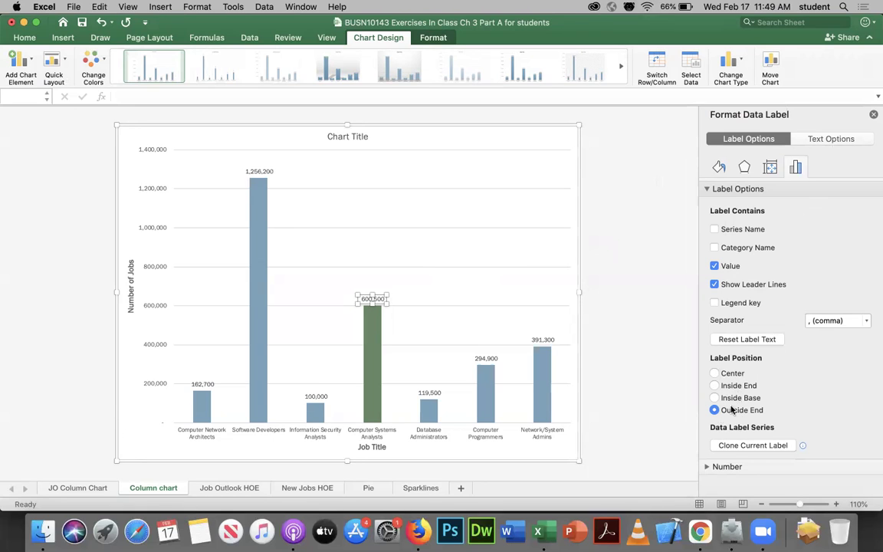
pyautogui.click(31, 62)
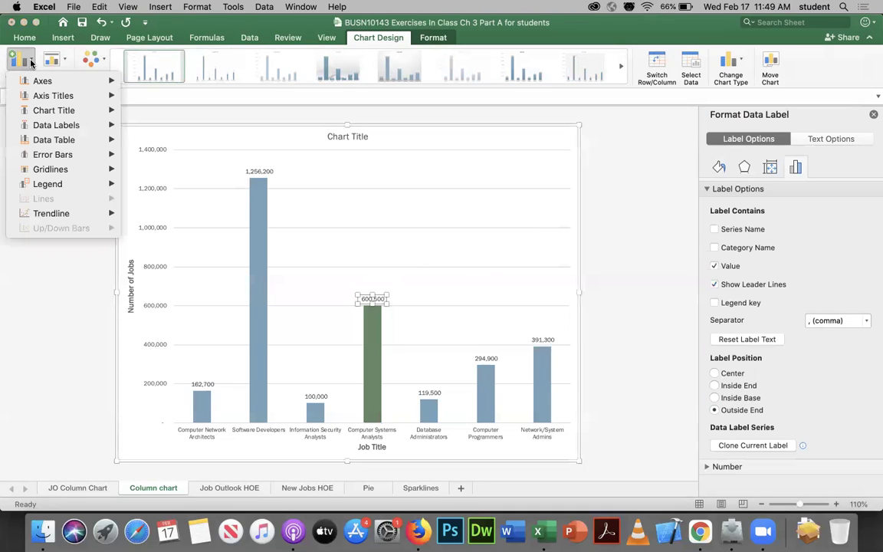
pyautogui.moveTo(113, 124)
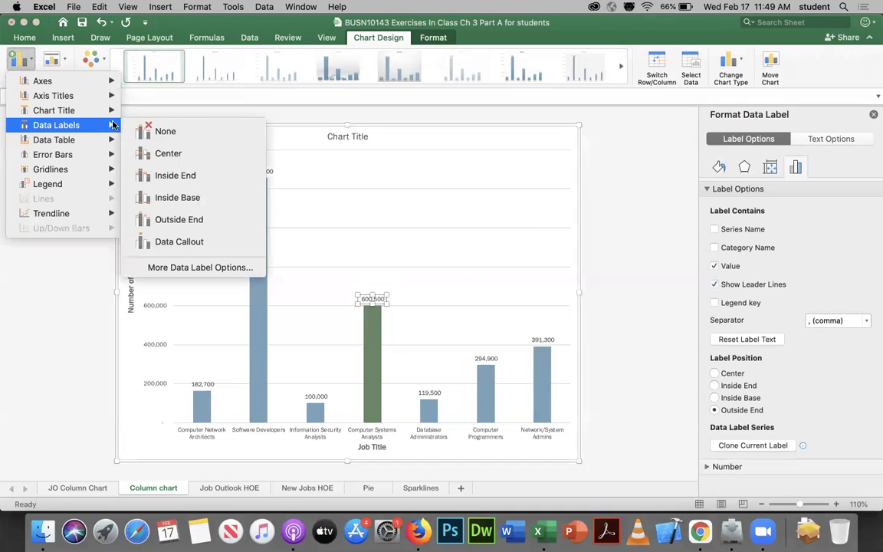
pyautogui.click(199, 244)
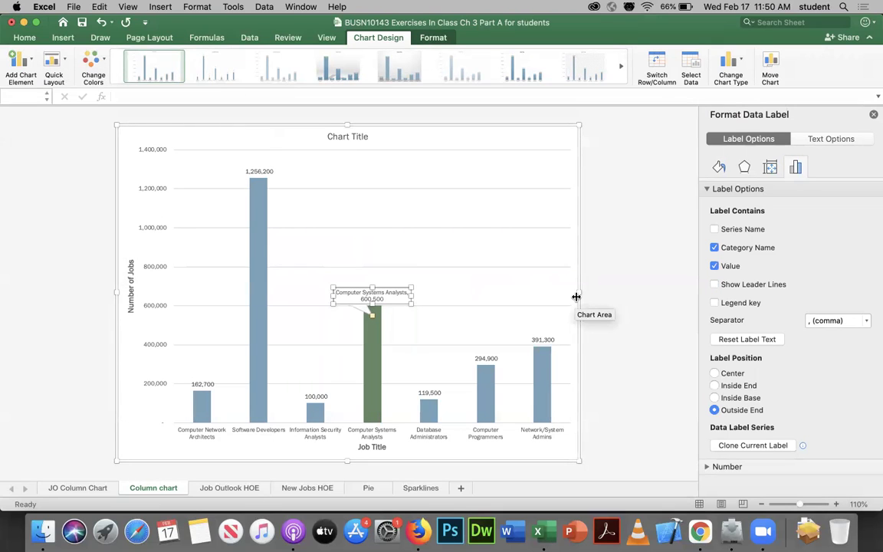
pyautogui.click(714, 248)
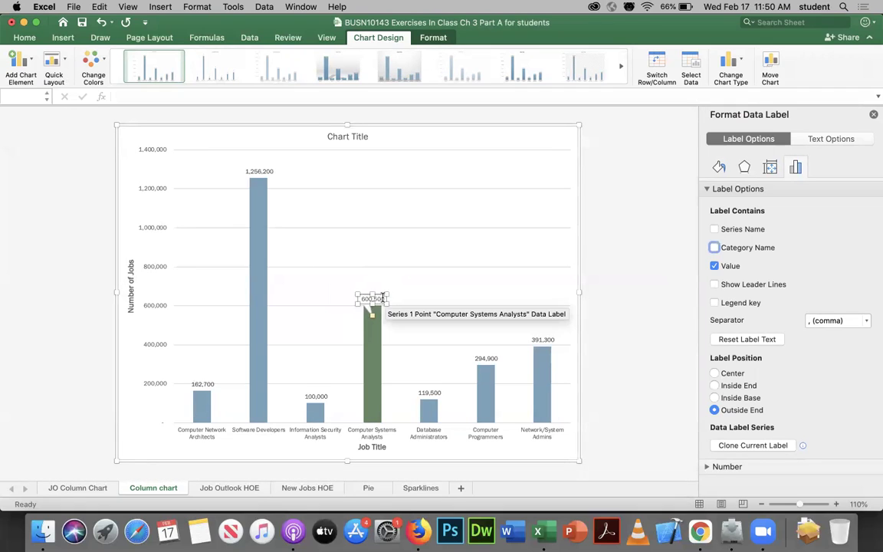
# Format the Computer Systems Analysts callout text as bold with font size 12
pyautogui.click(25, 38)
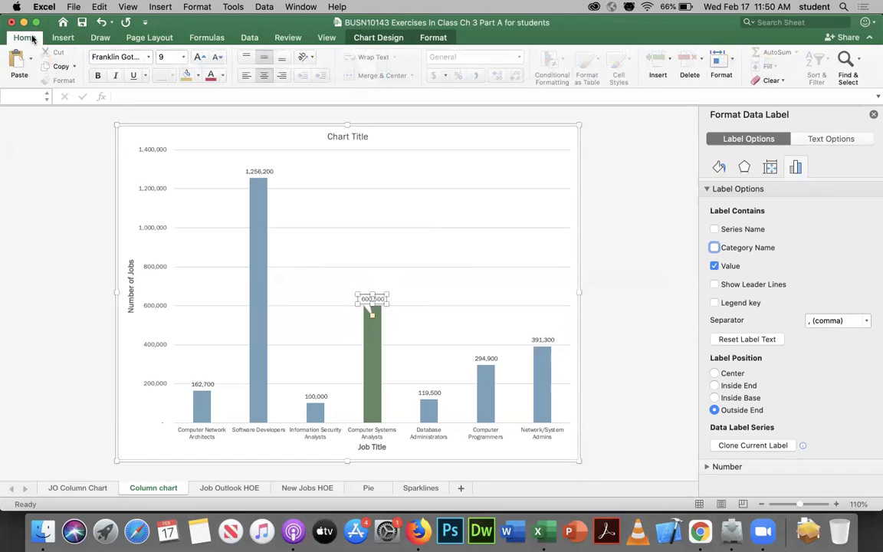
pyautogui.click(183, 57)
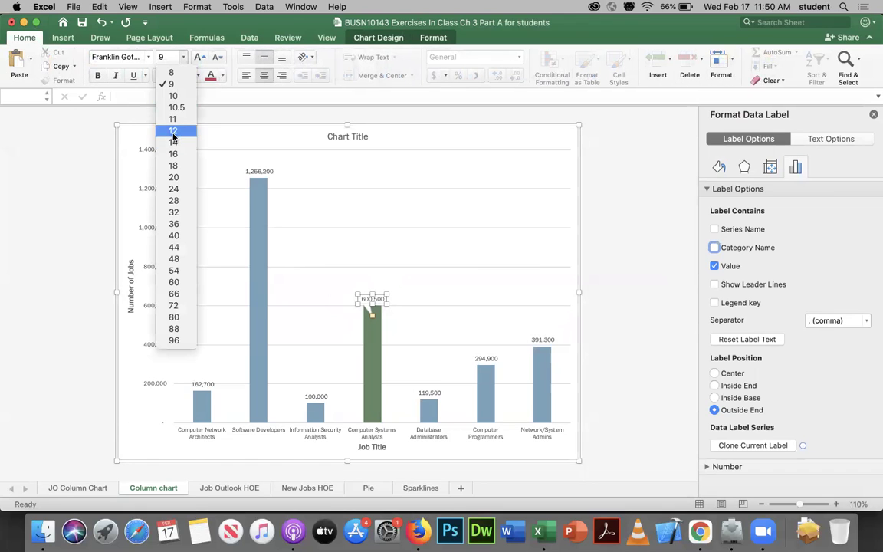
pyautogui.click(173, 132)
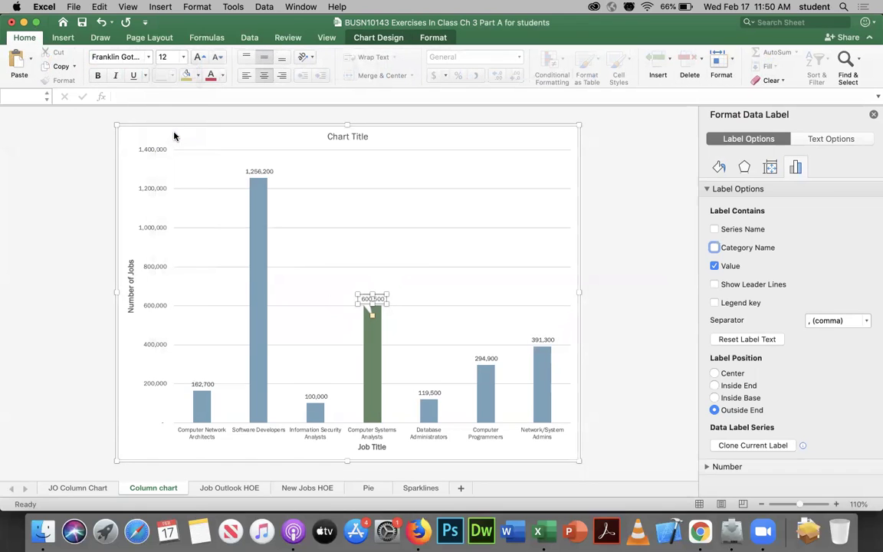
pyautogui.click(98, 75)
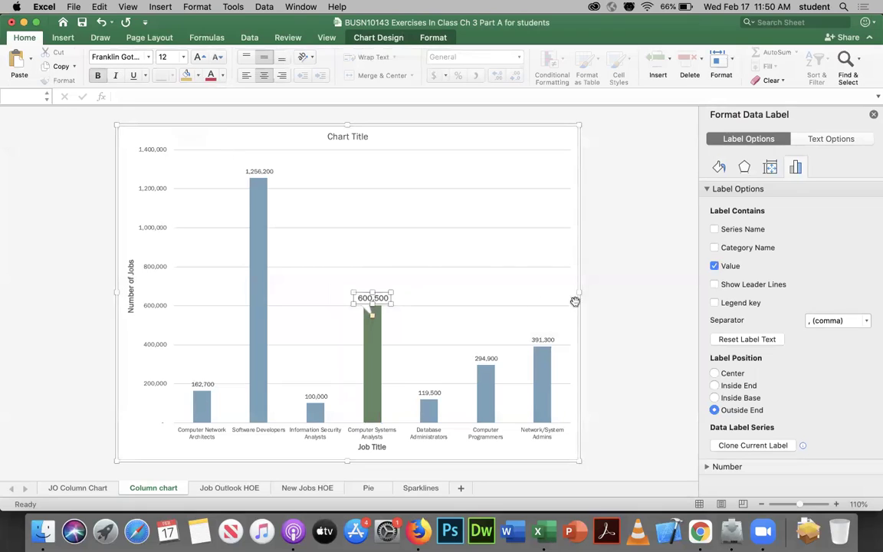
pyautogui.click(623, 293)
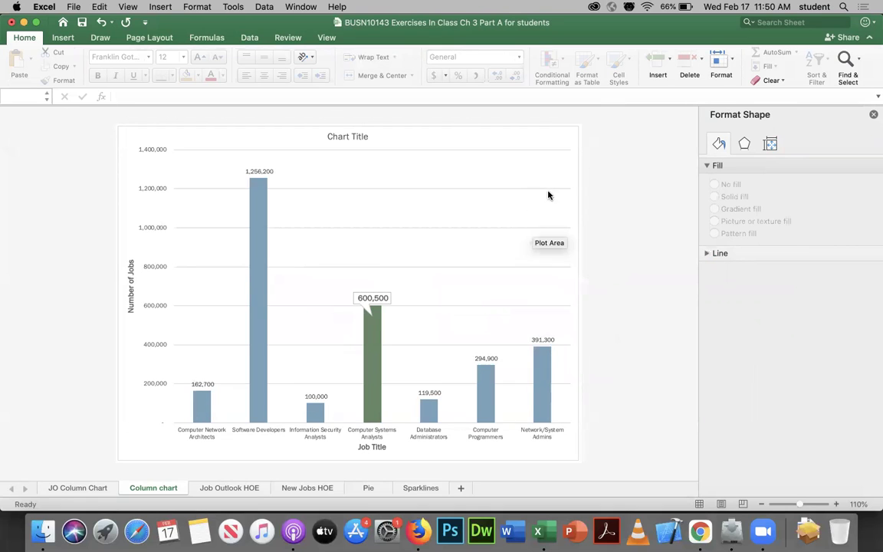
# Fill the chart area background with the light blue paper-like texture
pyautogui.click(565, 139)
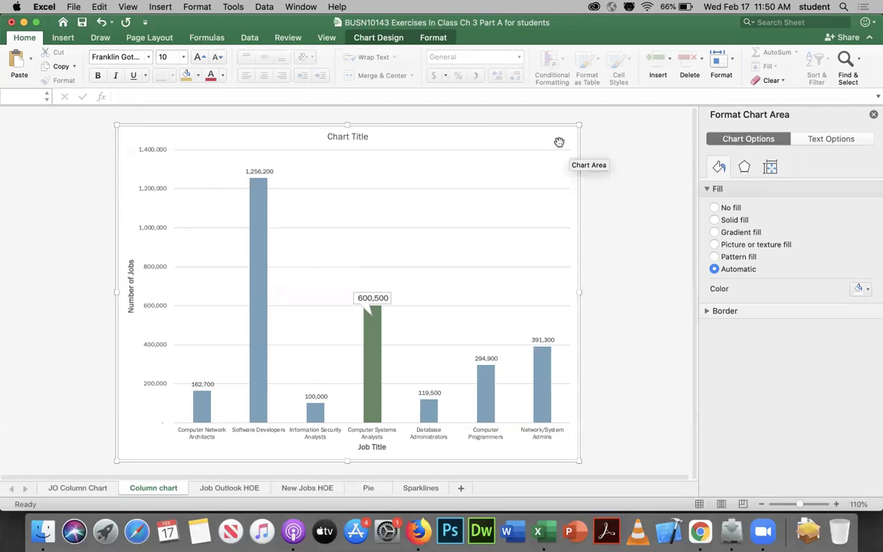
pyautogui.click(714, 245)
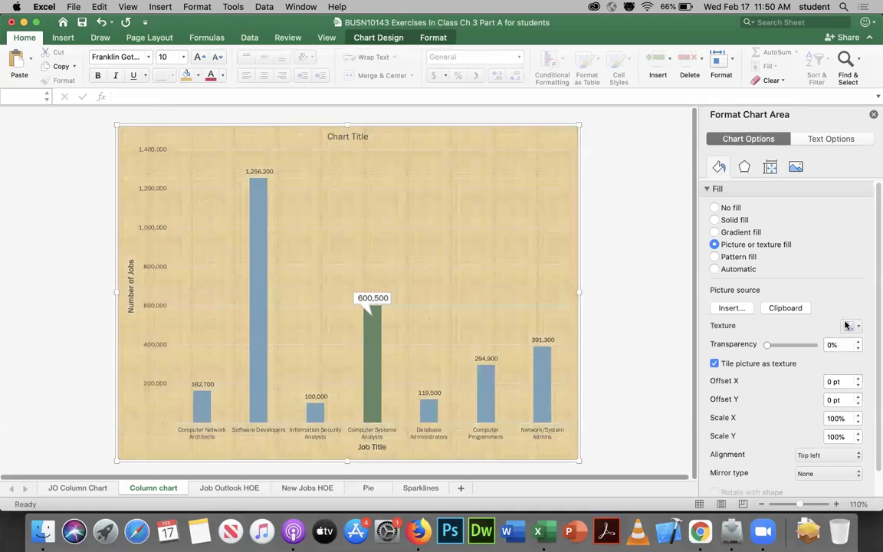
pyautogui.click(858, 328)
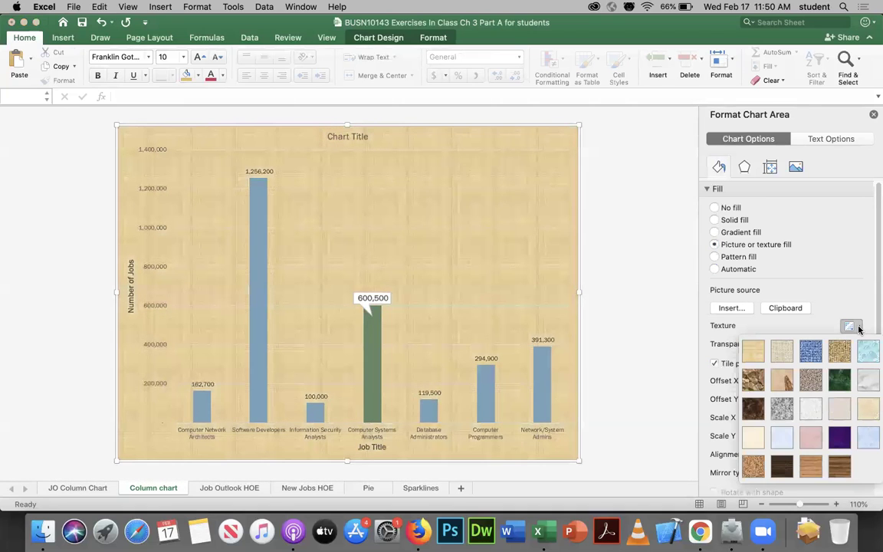
pyautogui.click(782, 444)
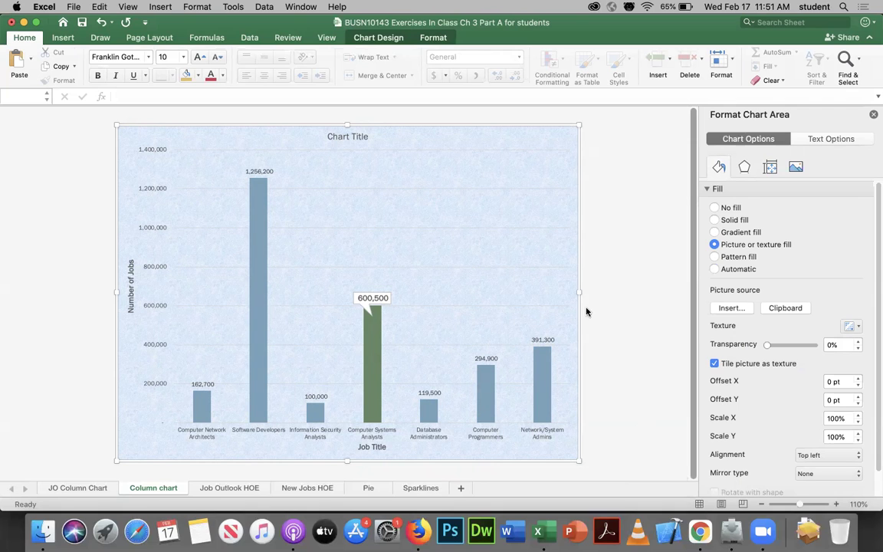
# Fill the plot area with the preset gradient "Light Gradient - Accent 5"
pyautogui.click(451, 176)
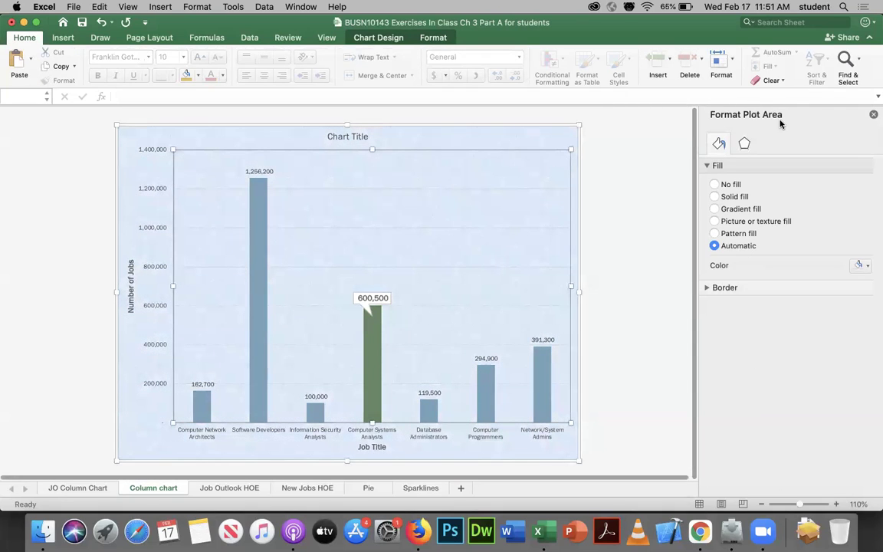
pyautogui.click(716, 209)
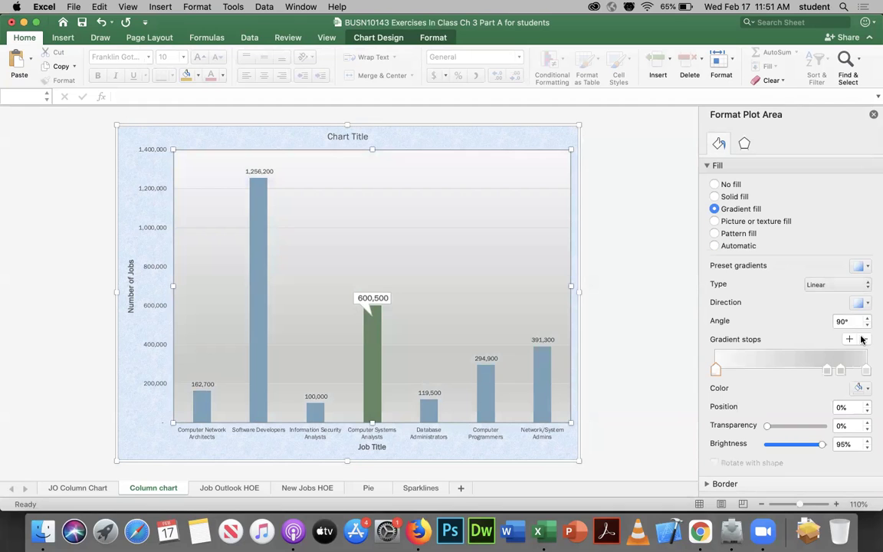
pyautogui.click(864, 266)
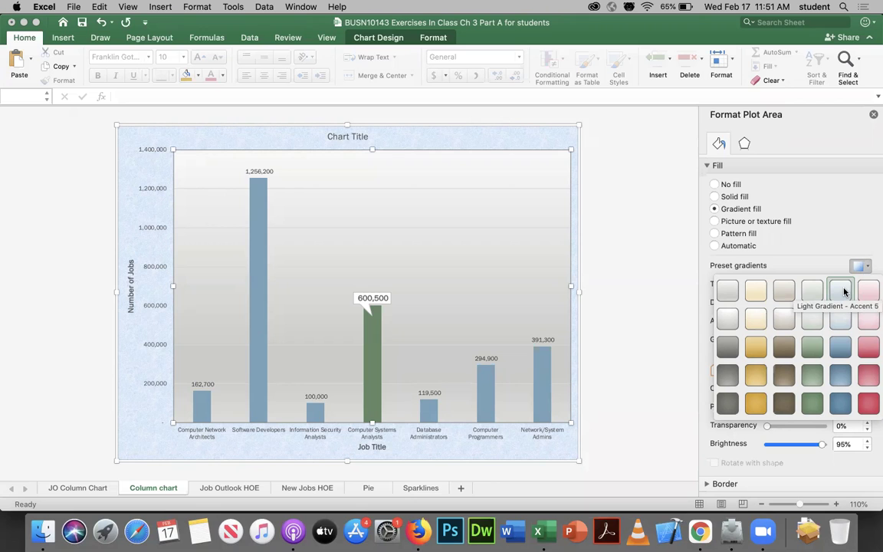
pyautogui.click(840, 291)
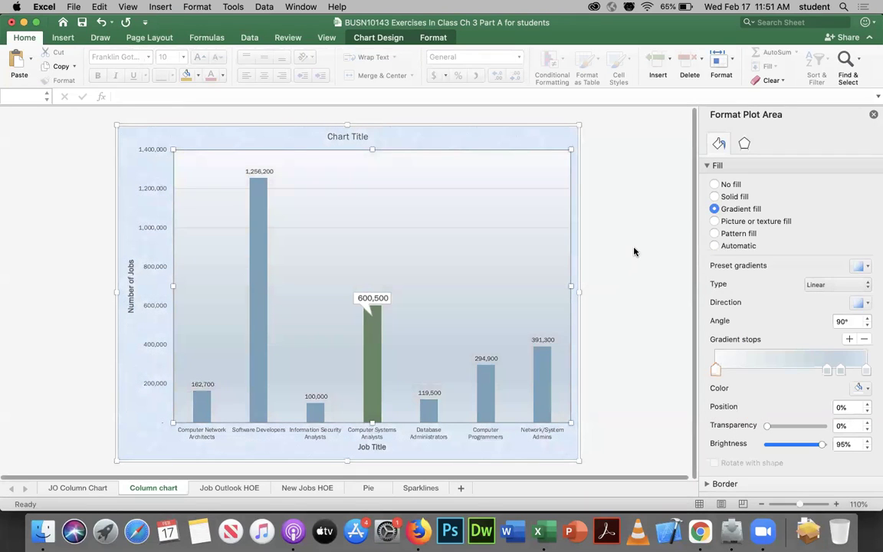
# Try a maximum bound of 1.3E6 on the vertical value axis and reset it to automatic
pyautogui.click(629, 163)
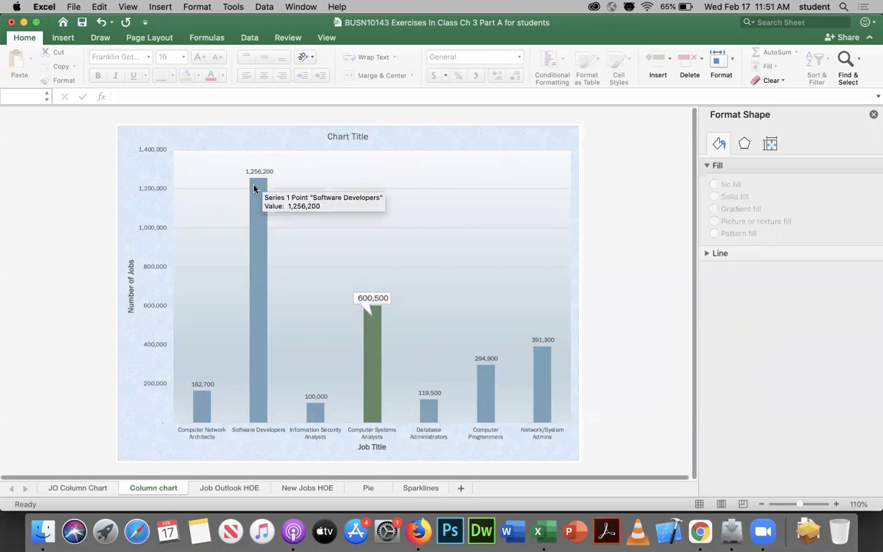
pyautogui.click(154, 232)
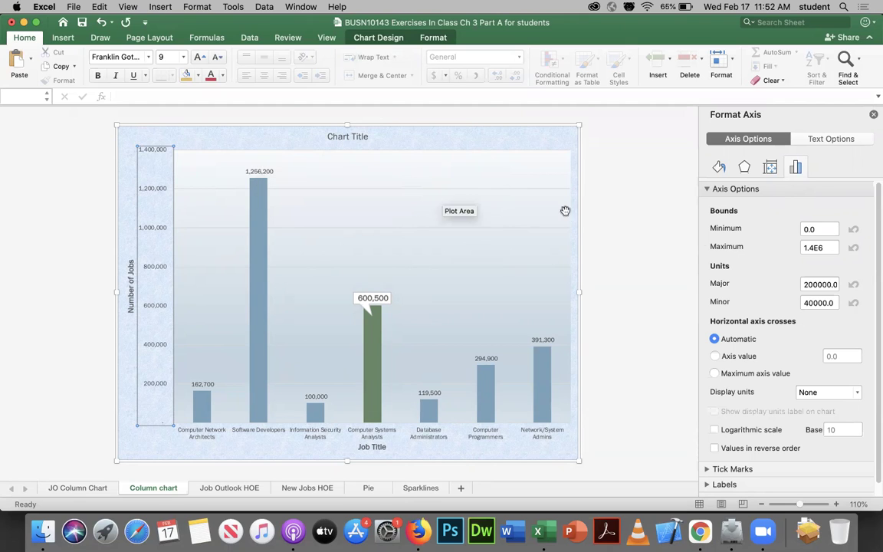
pyautogui.click(813, 246)
pyautogui.press('BackSpace')
pyautogui.press('BackSpace')
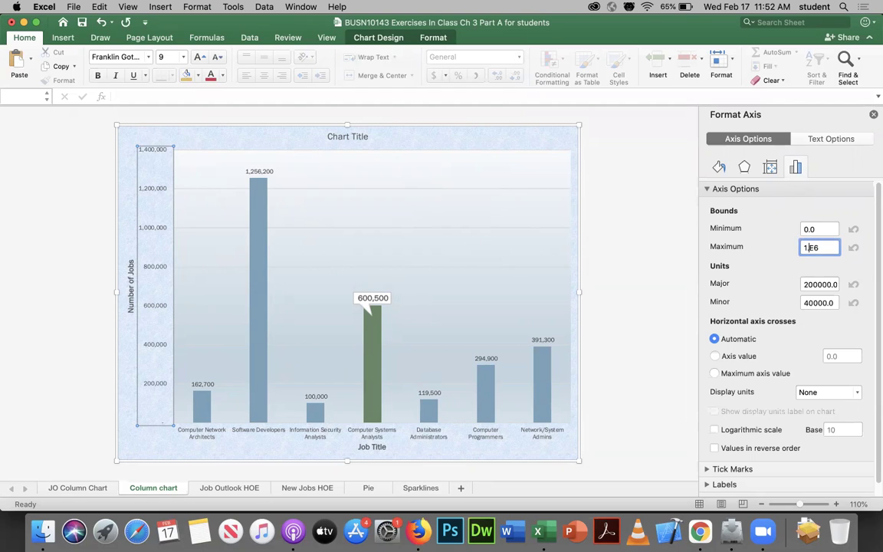
pyautogui.write('.3')
pyautogui.press('Return')
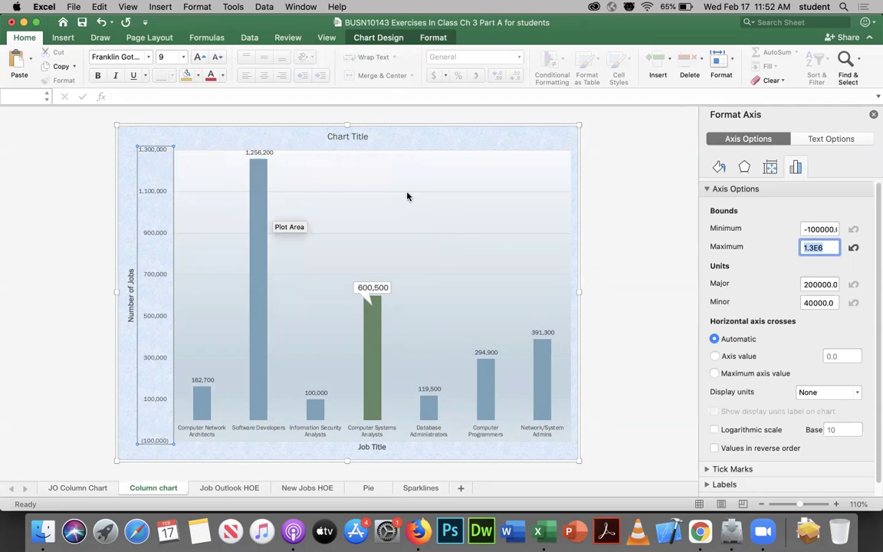
pyautogui.click(855, 249)
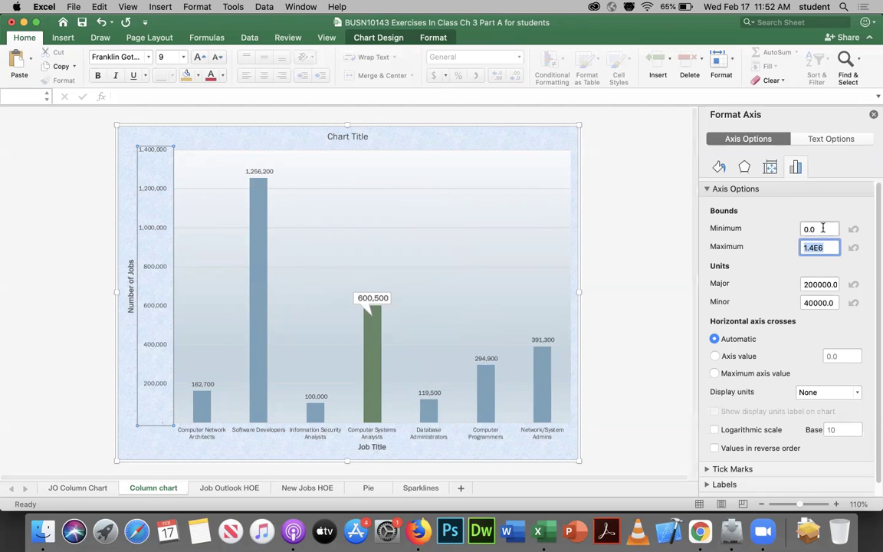
# Try a major unit of 250000 and reversed value order on the vertical axis, reverting each change
pyautogui.click(817, 284)
pyautogui.write('25')
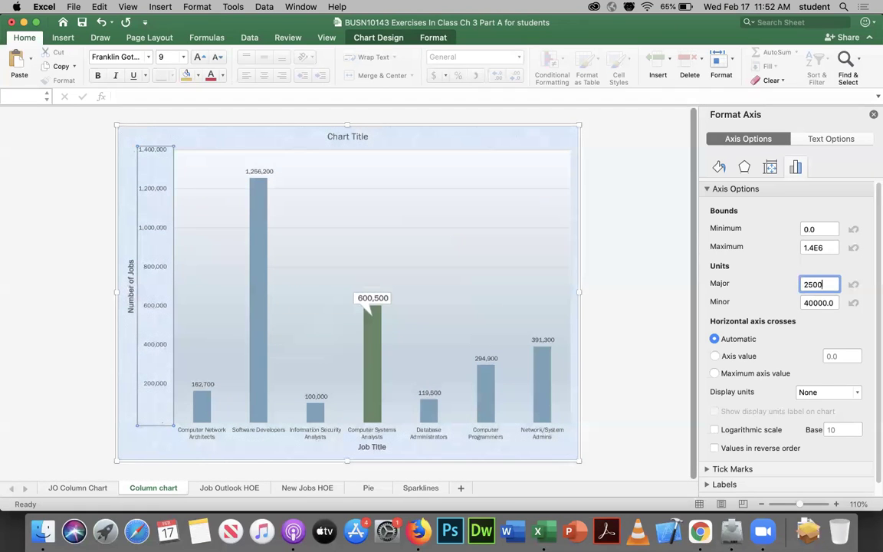
pyautogui.press('Return')
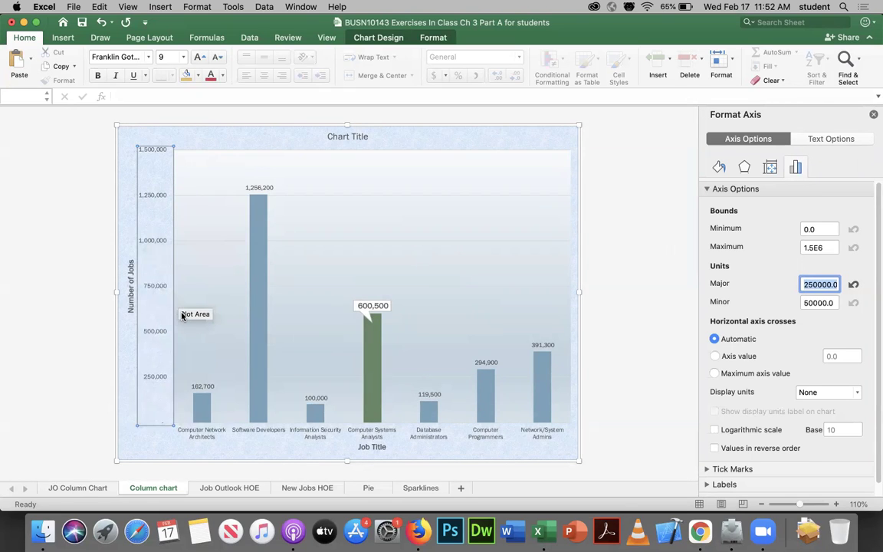
pyautogui.click(853, 284)
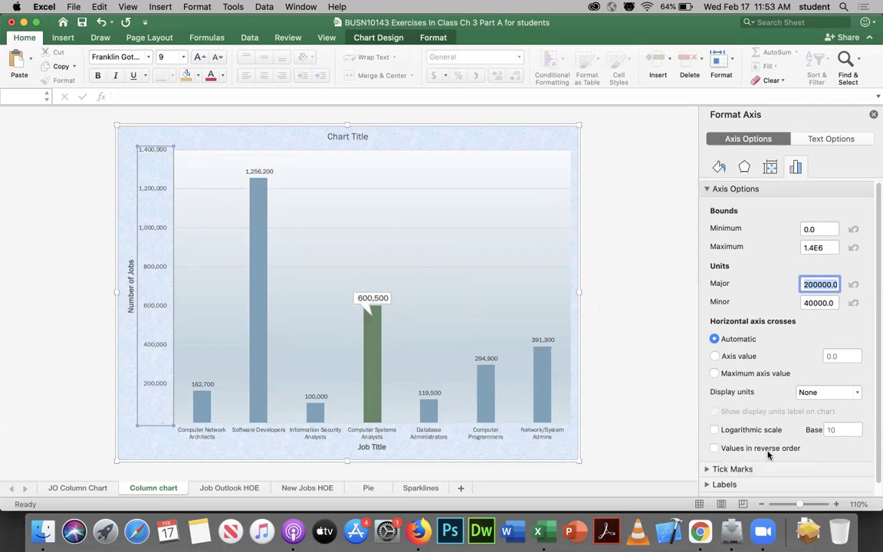
pyautogui.click(714, 449)
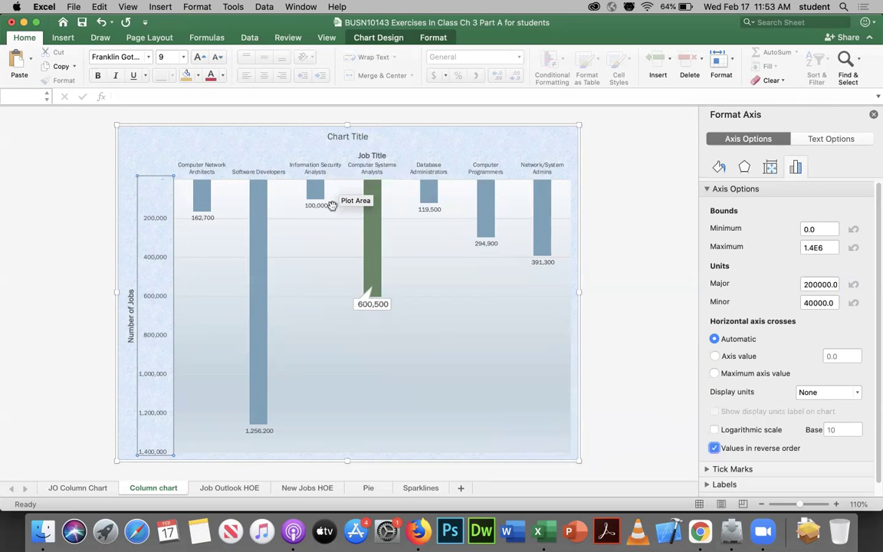
pyautogui.click(715, 449)
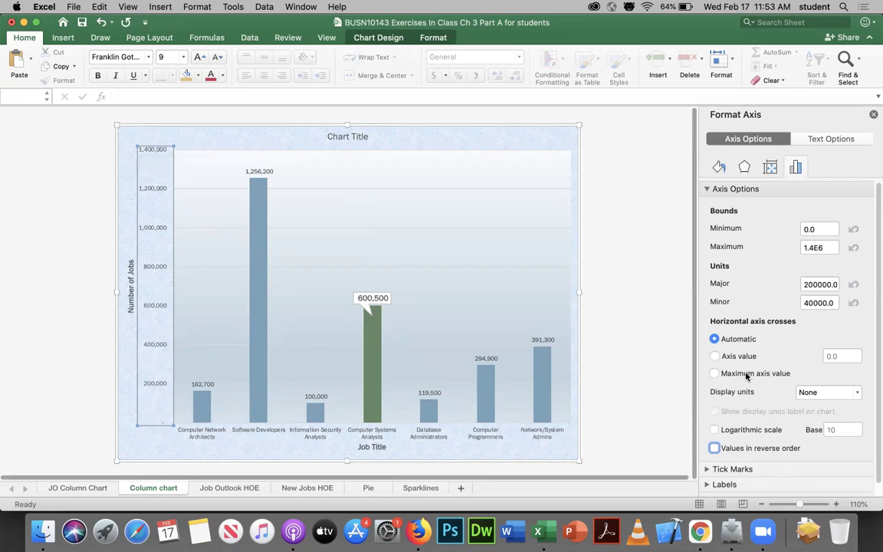
# Set the major tick marks of the vertical axis to Outside
pyautogui.click(707, 189)
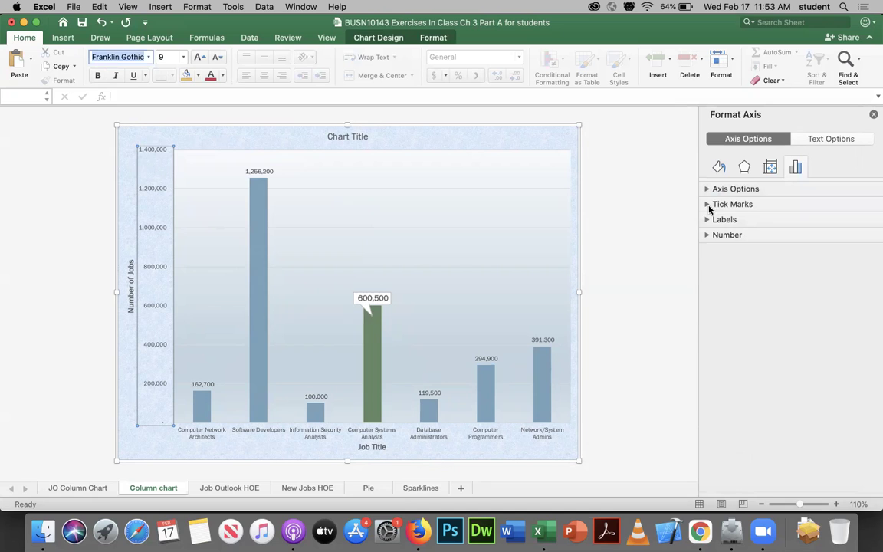
pyautogui.click(707, 204)
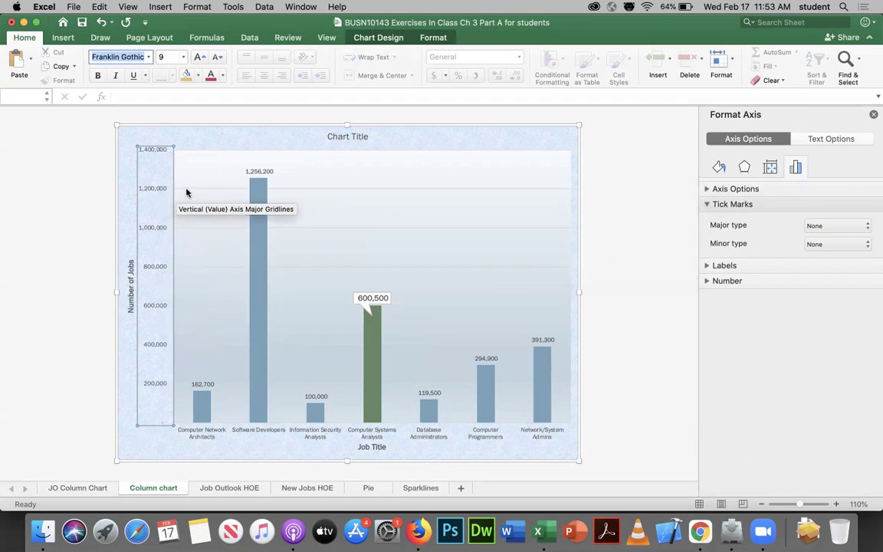
pyautogui.click(867, 225)
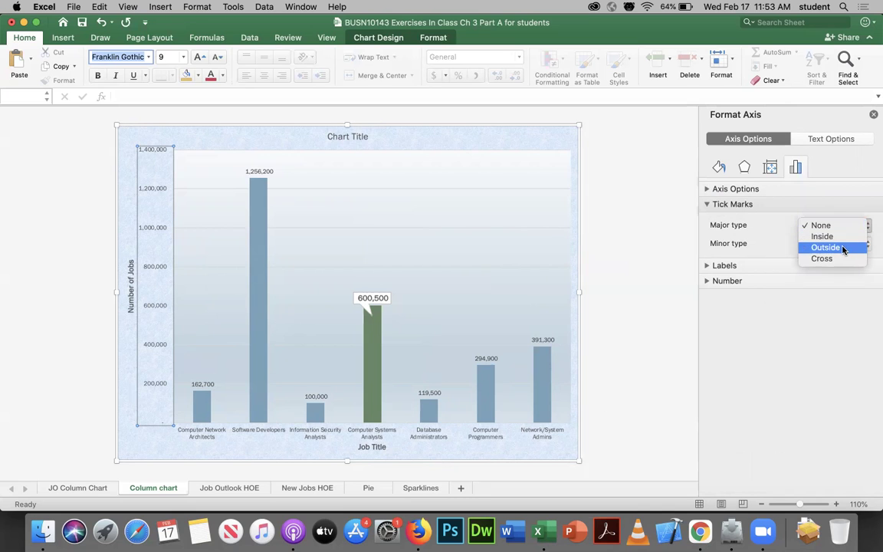
pyautogui.click(842, 249)
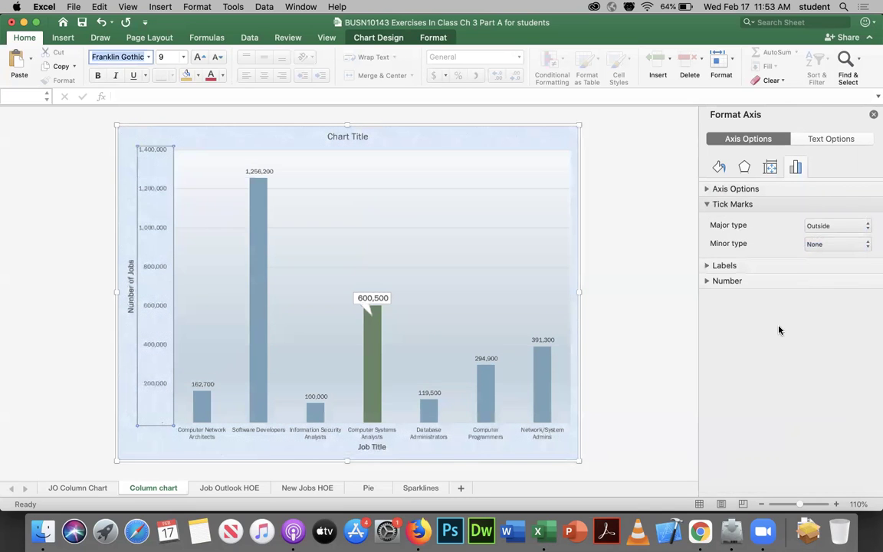
# Set the minor tick marks of the vertical axis to Cross
pyautogui.click(835, 504)
pyautogui.click(836, 504)
pyautogui.click(836, 505)
pyautogui.click(836, 504)
pyautogui.click(835, 504)
pyautogui.click(836, 505)
pyautogui.click(835, 505)
pyautogui.click(835, 504)
pyautogui.click(836, 504)
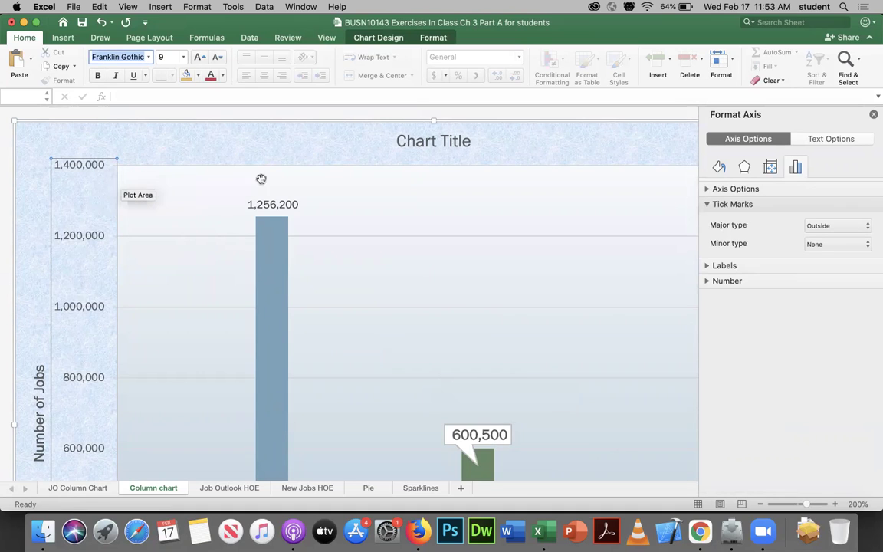
pyautogui.click(869, 246)
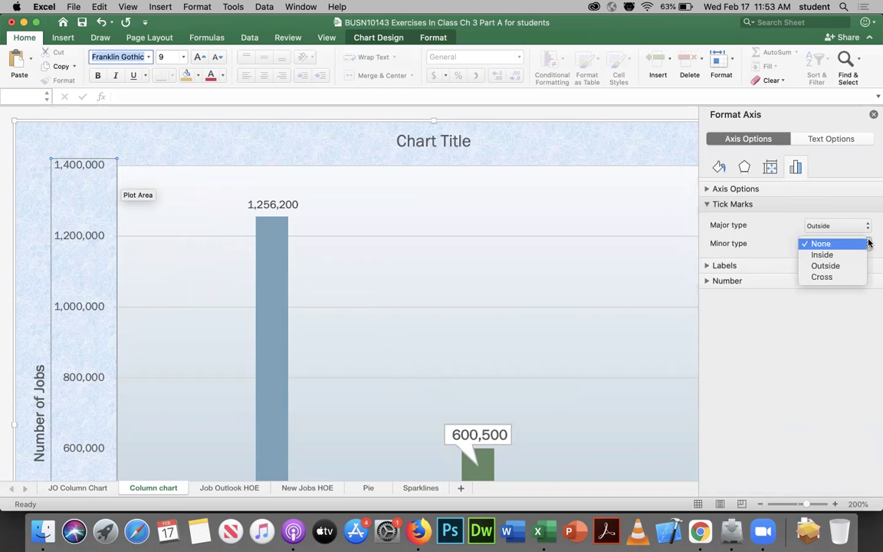
pyautogui.click(843, 282)
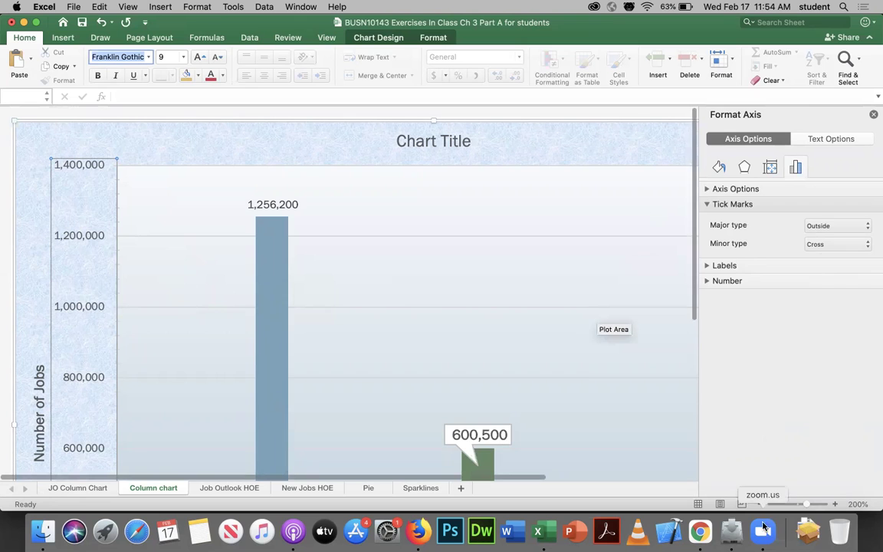
pyautogui.scroll(-4, 759, 505)
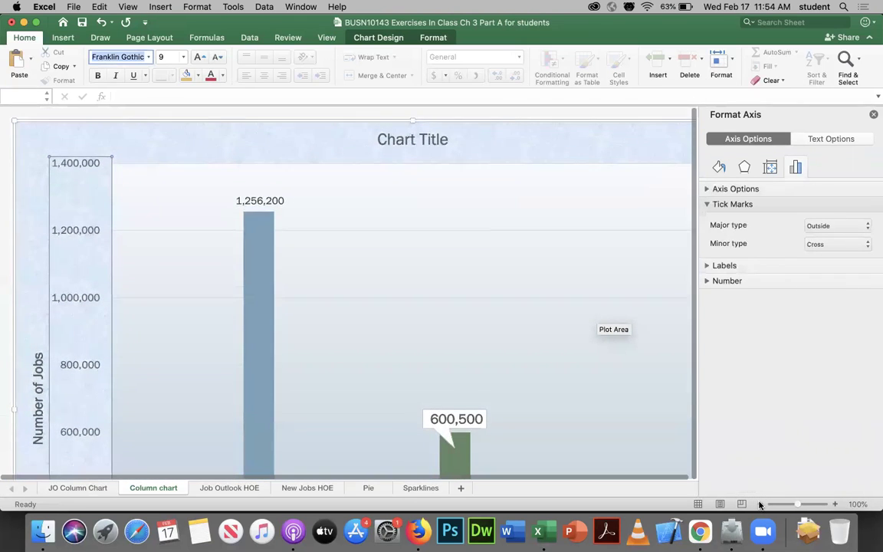
pyautogui.scroll(-1, 760, 504)
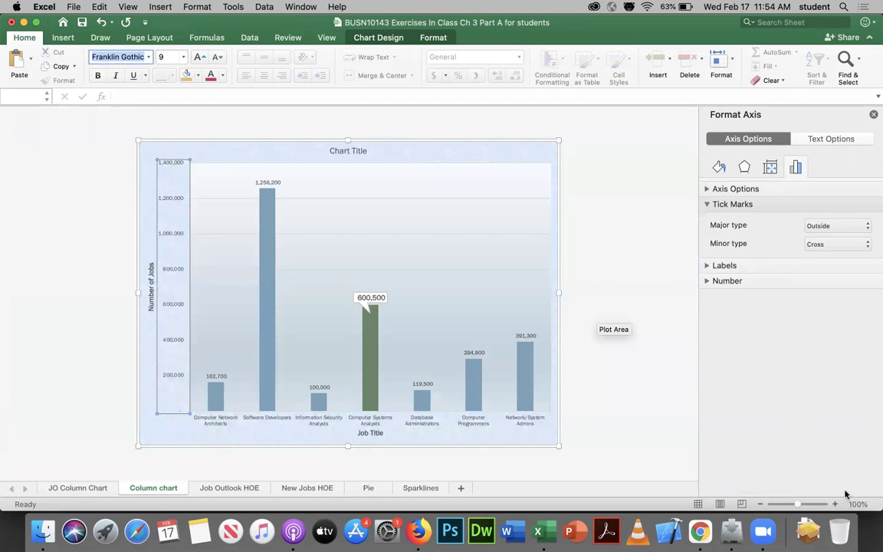
# Try Thousands as the vertical axis display units, restore None, and close the axis formatting options
pyautogui.click(706, 189)
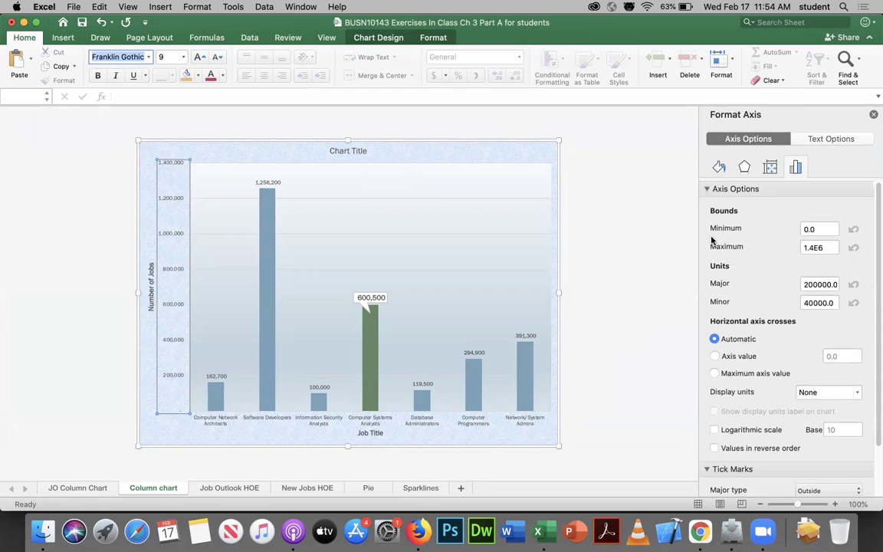
pyautogui.click(857, 394)
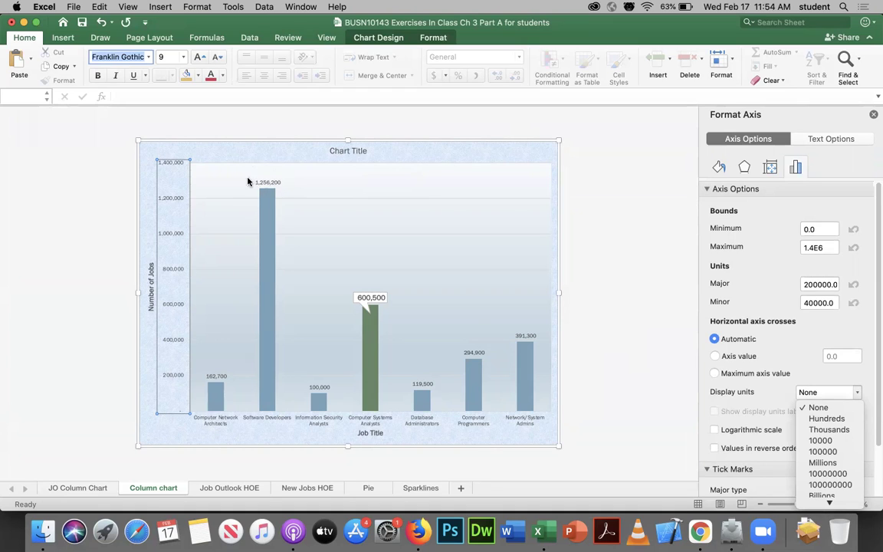
pyautogui.click(829, 431)
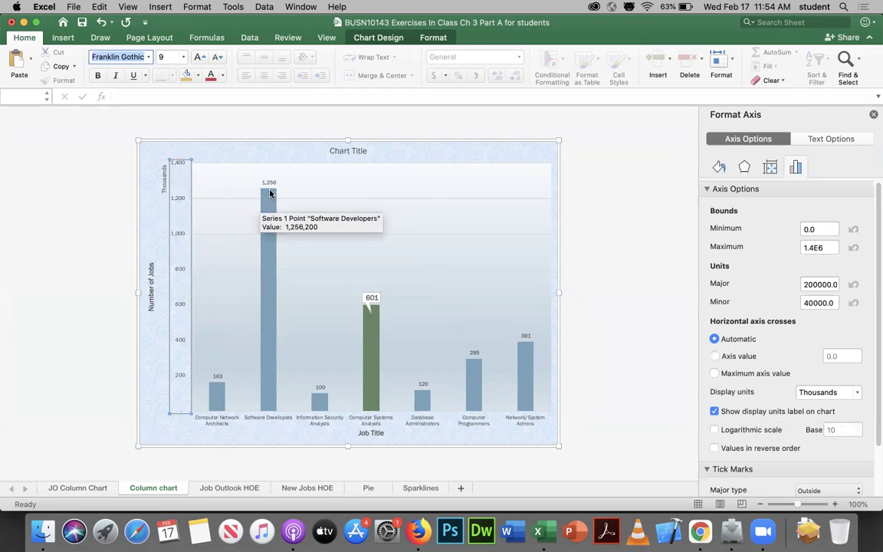
pyautogui.moveTo(265, 194)
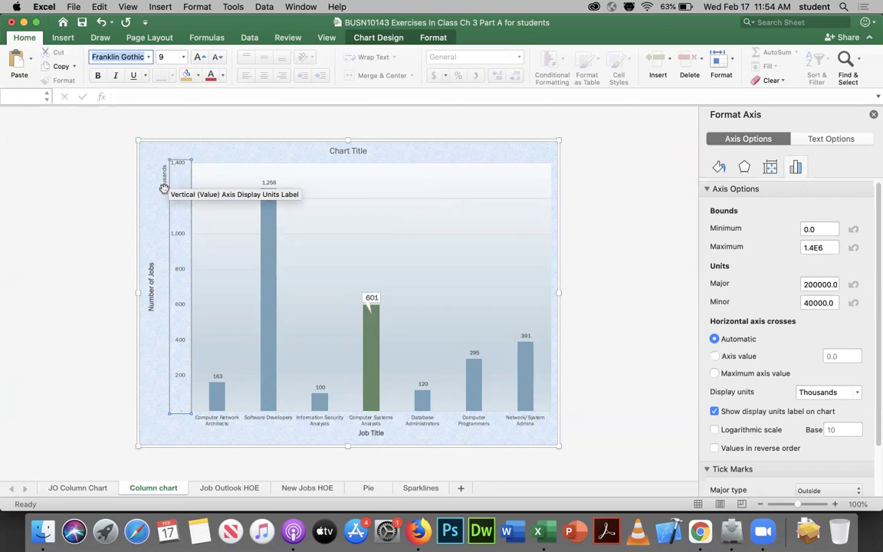
pyautogui.click(858, 393)
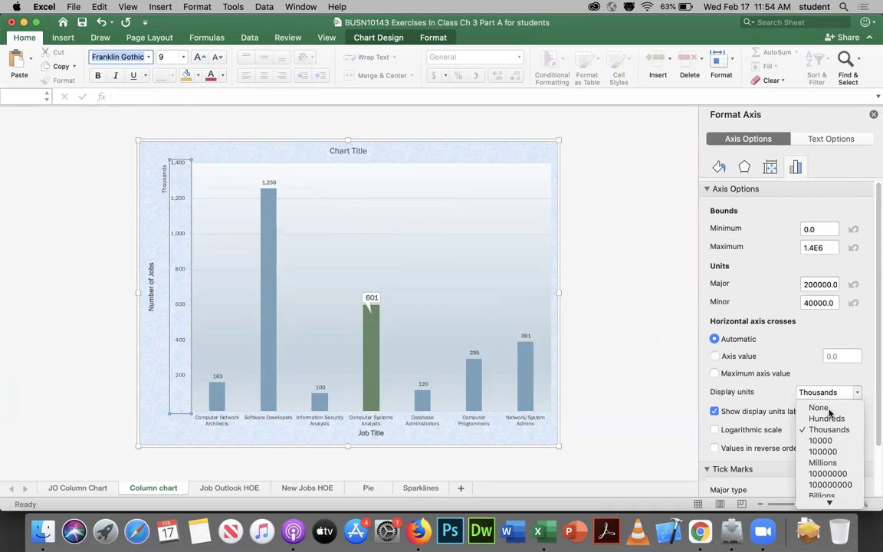
pyautogui.click(829, 412)
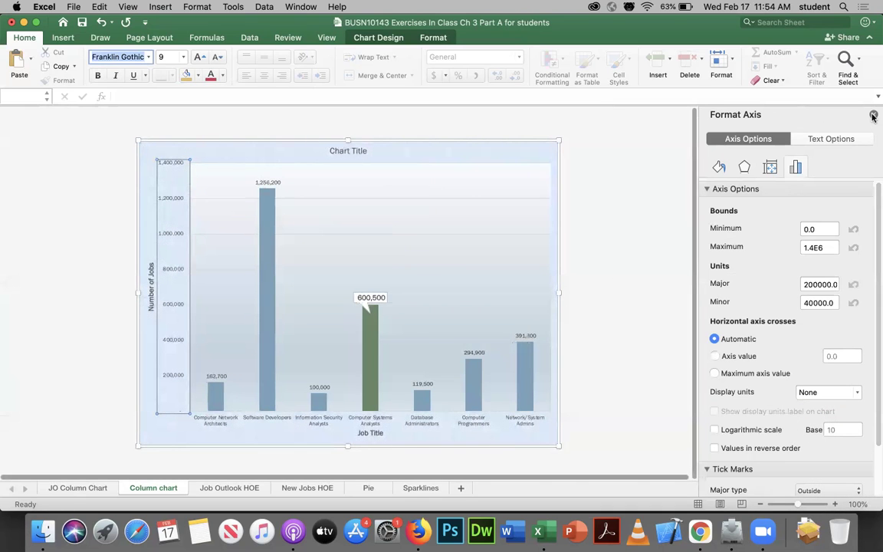
pyautogui.click(873, 115)
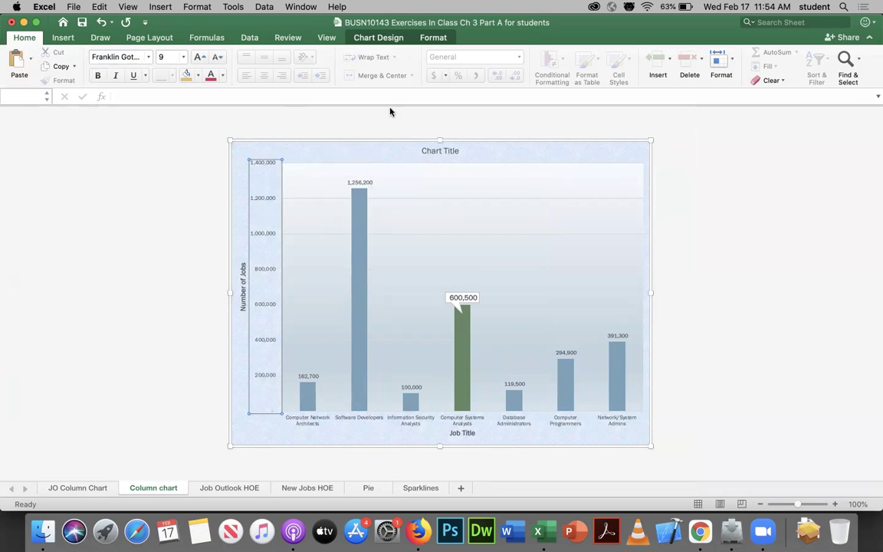
# Try hiding the chart's primary vertical axis and restore it
pyautogui.click(378, 37)
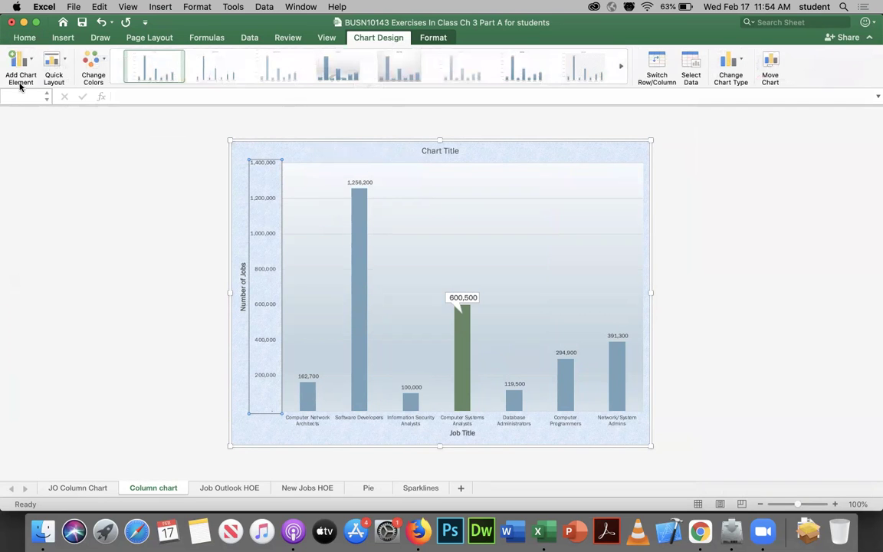
pyautogui.click(31, 61)
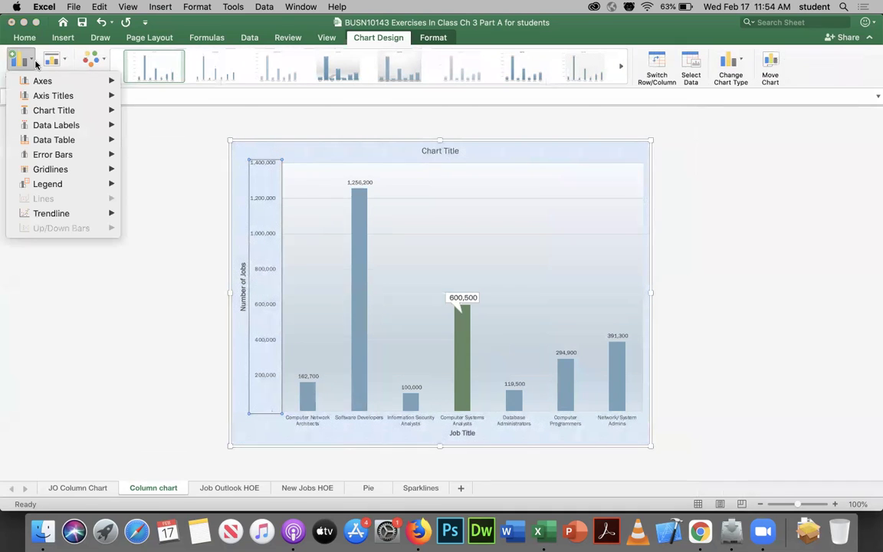
pyautogui.moveTo(75, 83)
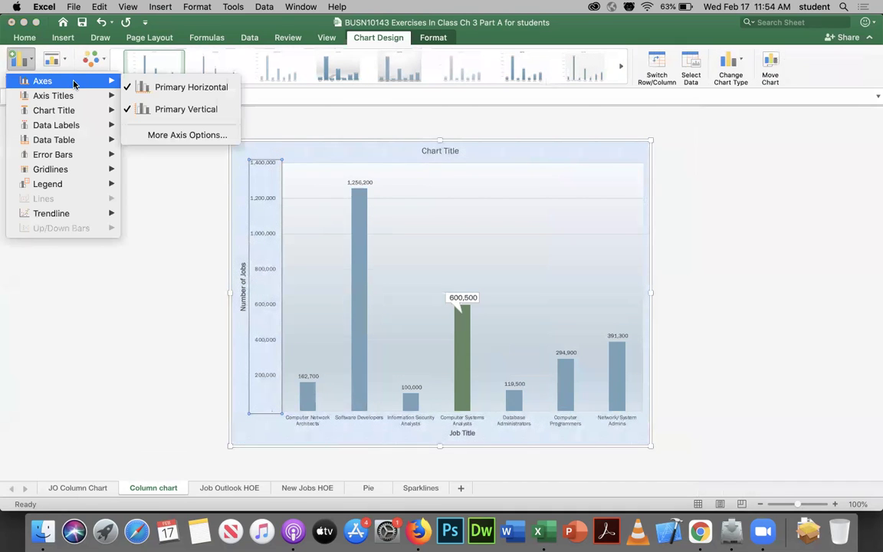
pyautogui.click(156, 112)
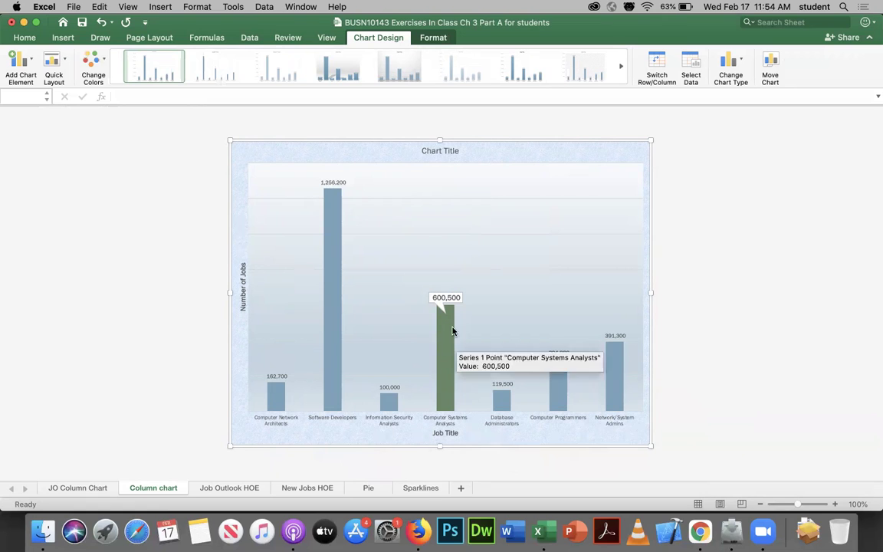
pyautogui.click(29, 60)
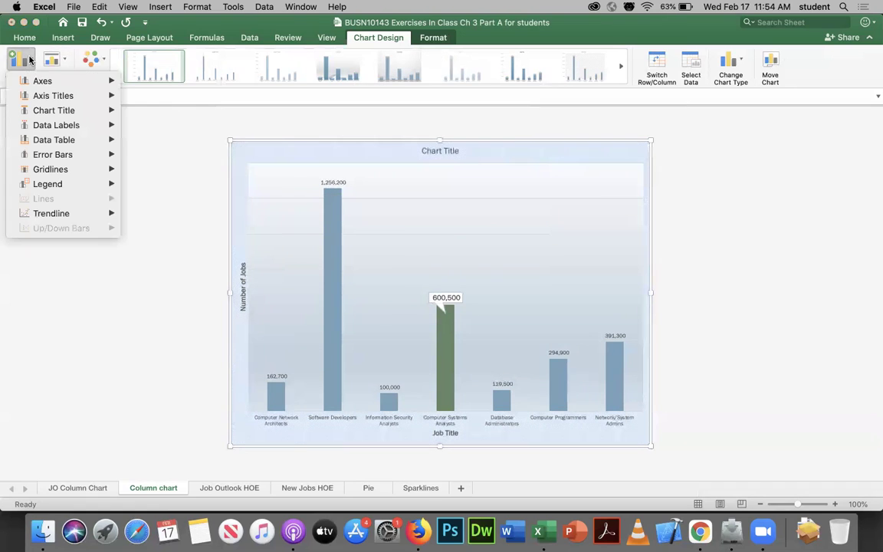
pyautogui.moveTo(67, 86)
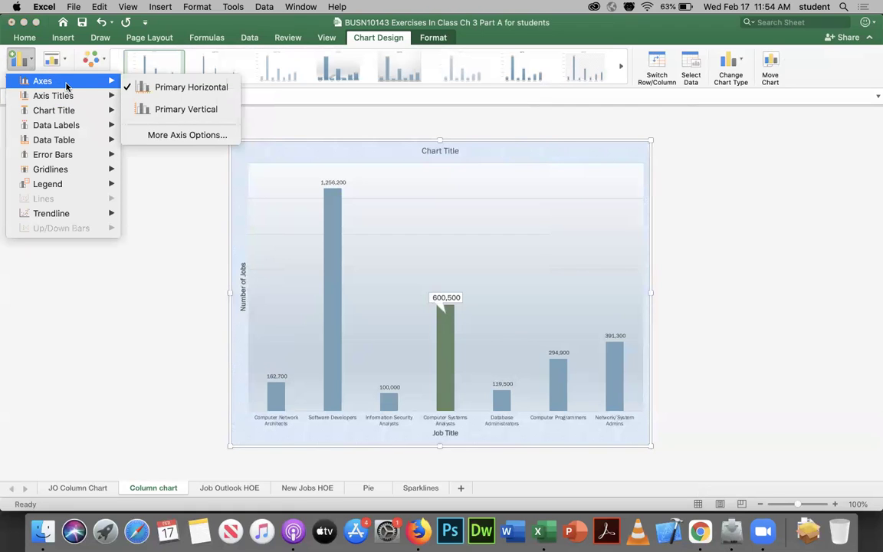
pyautogui.click(190, 115)
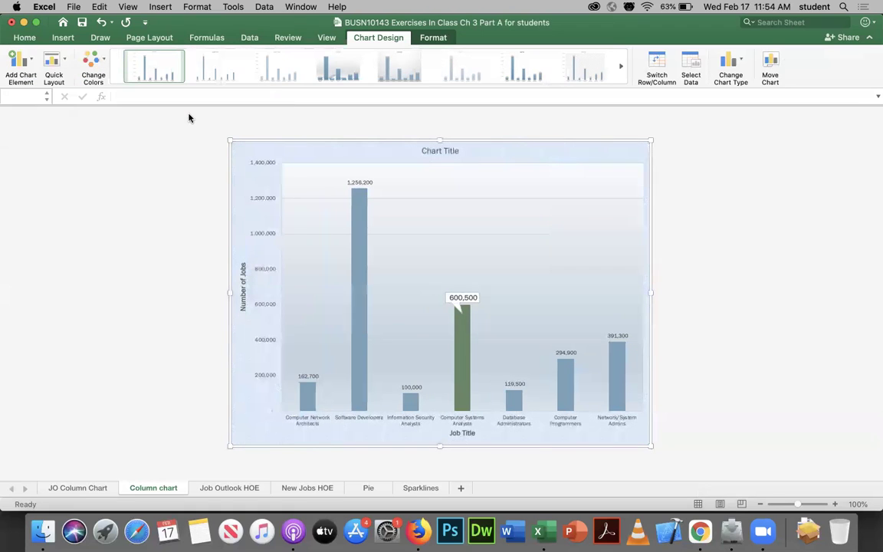
# Set the vertical axis display units to 10000 and show the display units label on the chart
pyautogui.click(266, 201)
pyautogui.doubleClick(268, 197)
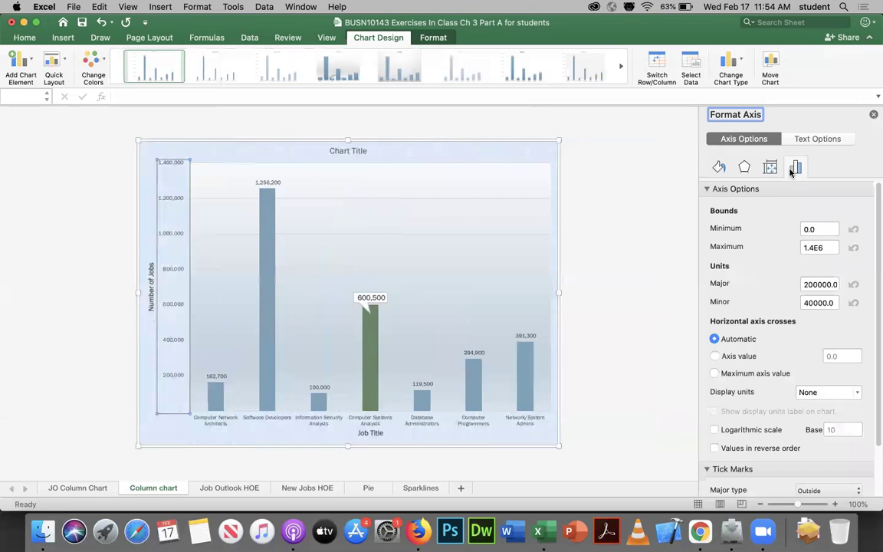
pyautogui.click(858, 394)
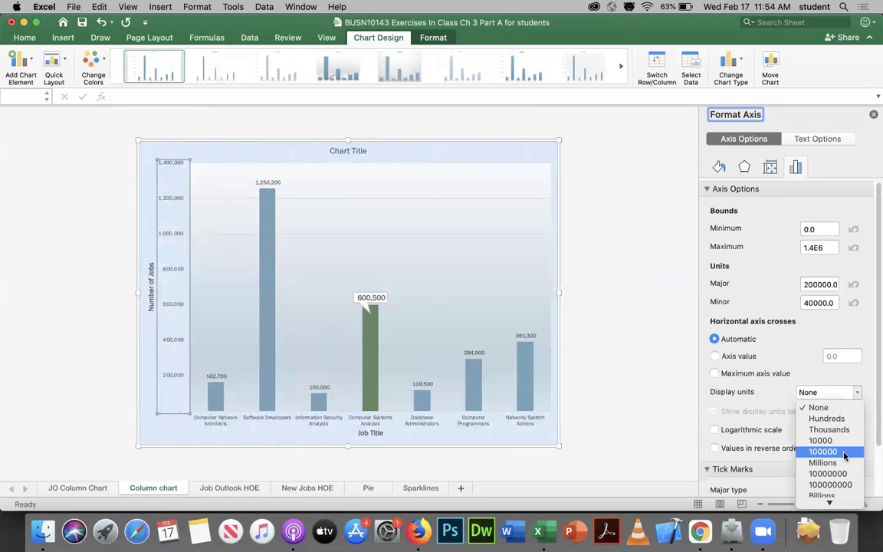
pyautogui.click(824, 440)
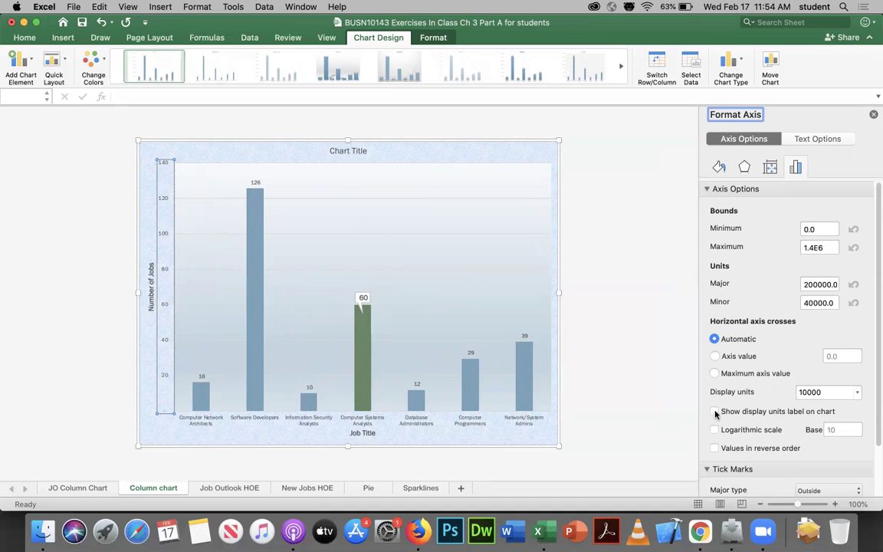
pyautogui.click(715, 412)
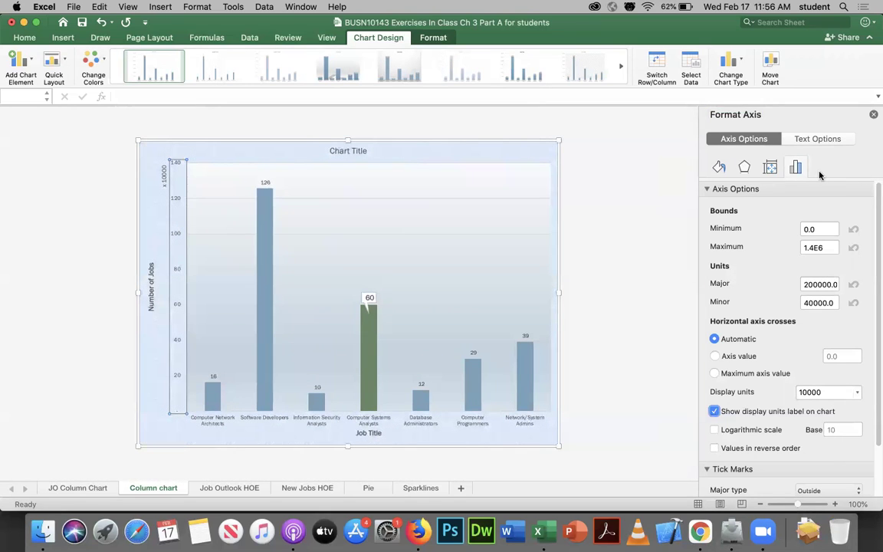
# Examine the vertical axis's number format options and close the axis formatting settings
pyautogui.click(707, 189)
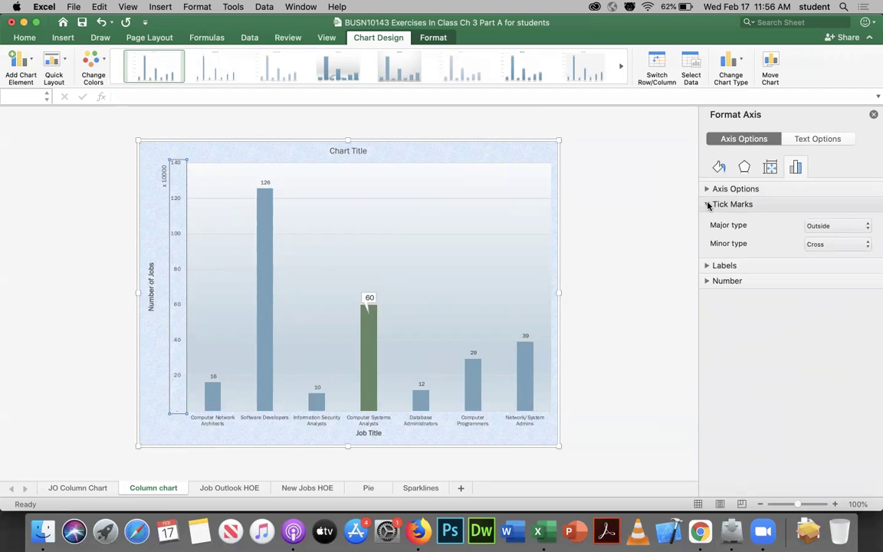
pyautogui.click(707, 205)
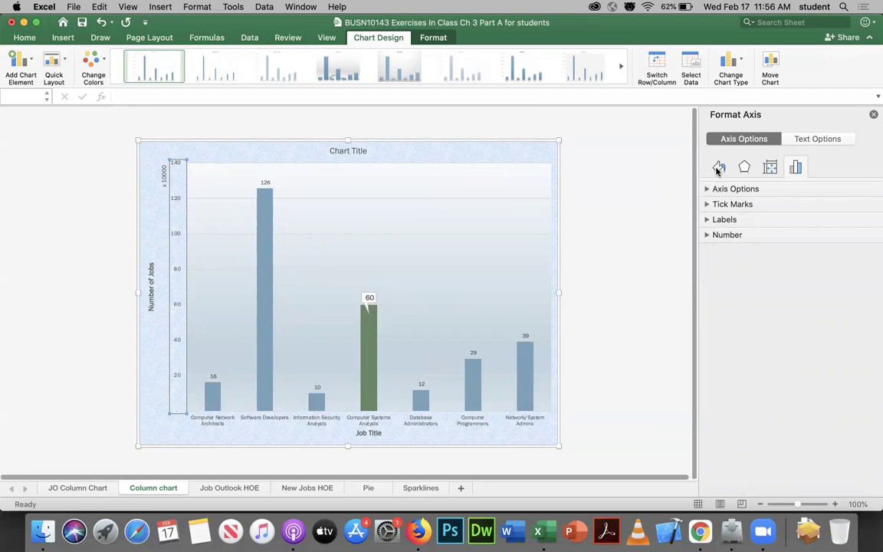
pyautogui.click(706, 235)
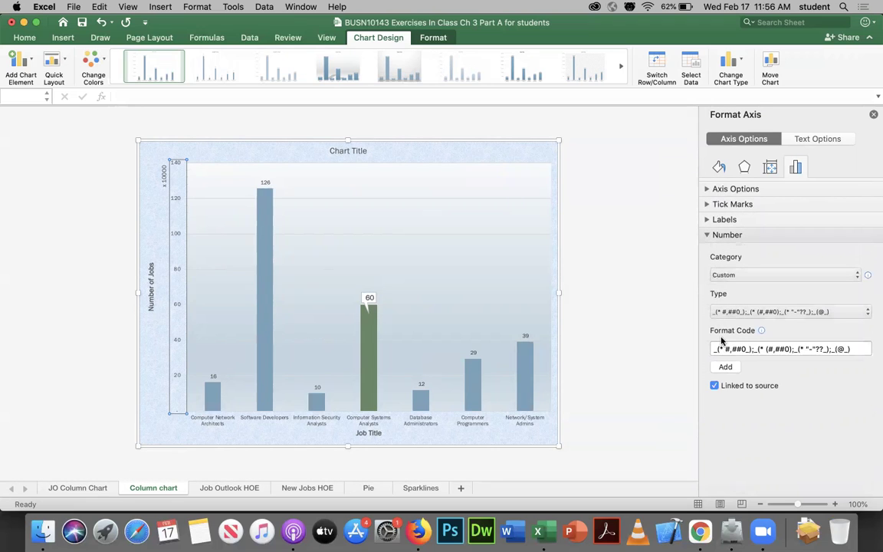
pyautogui.click(707, 236)
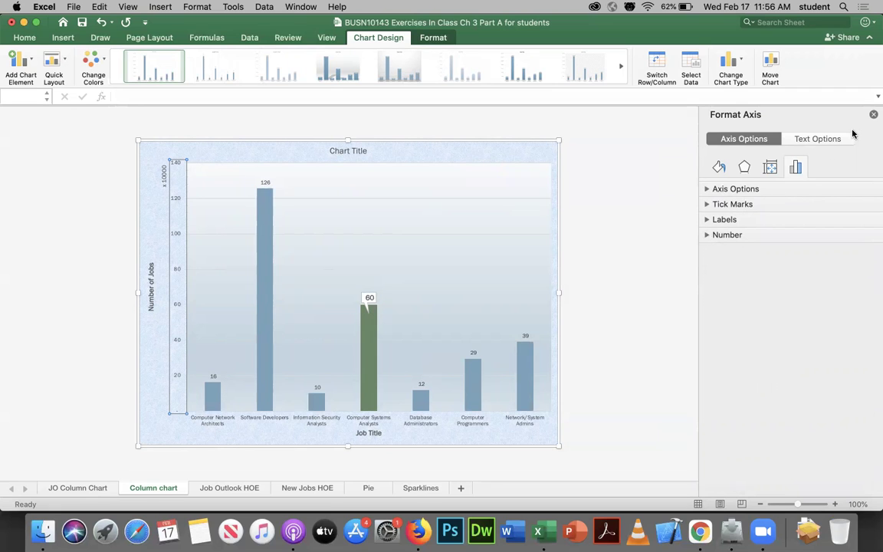
pyautogui.click(873, 114)
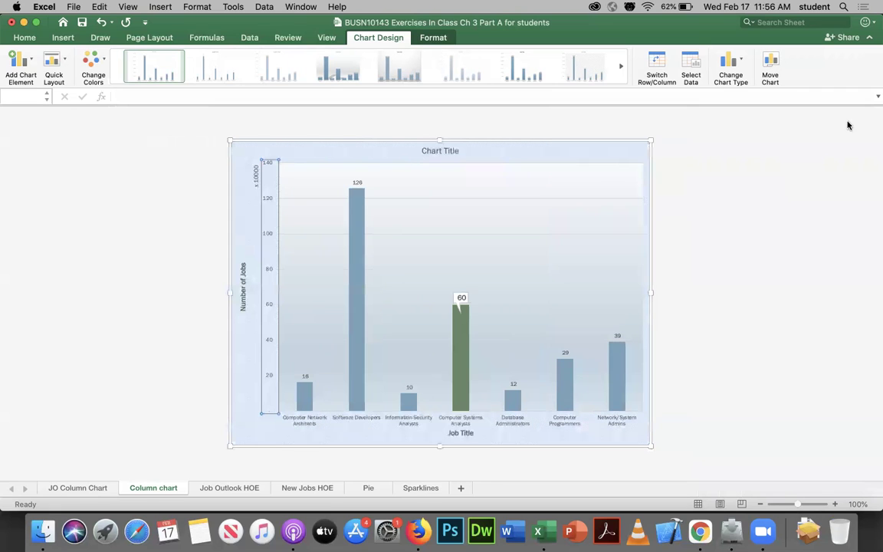
# Insert a 2-D clustered bar chart from the job titles and 2016 values in A6:B12 of the Job Outlook HOE sheet
pyautogui.click(228, 488)
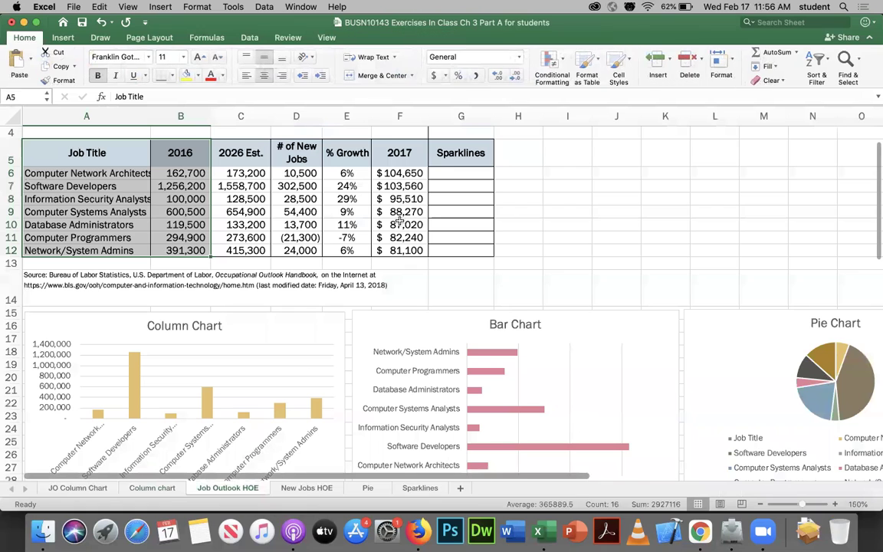
pyautogui.click(605, 340)
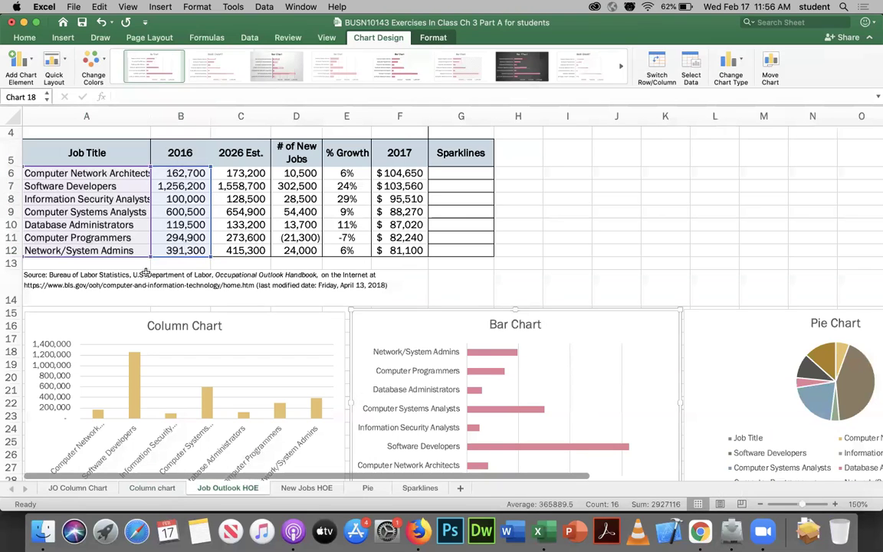
pyautogui.click(573, 172)
pyautogui.moveTo(119, 172); pyautogui.dragTo(184, 252)
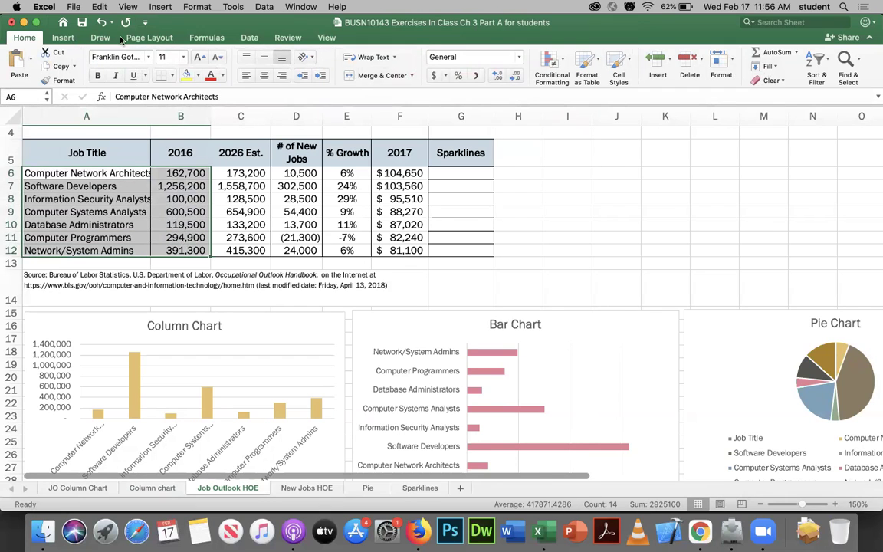
pyautogui.click(62, 38)
pyautogui.click(400, 54)
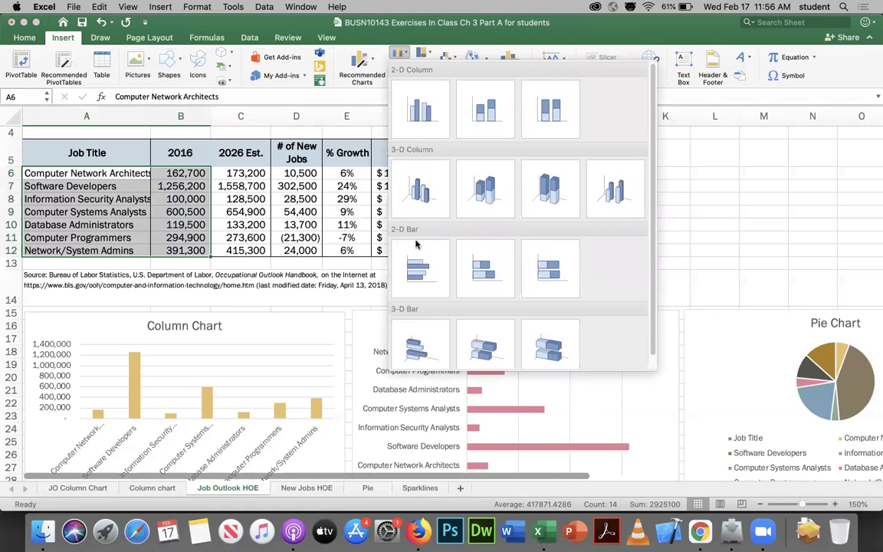
pyautogui.click(420, 268)
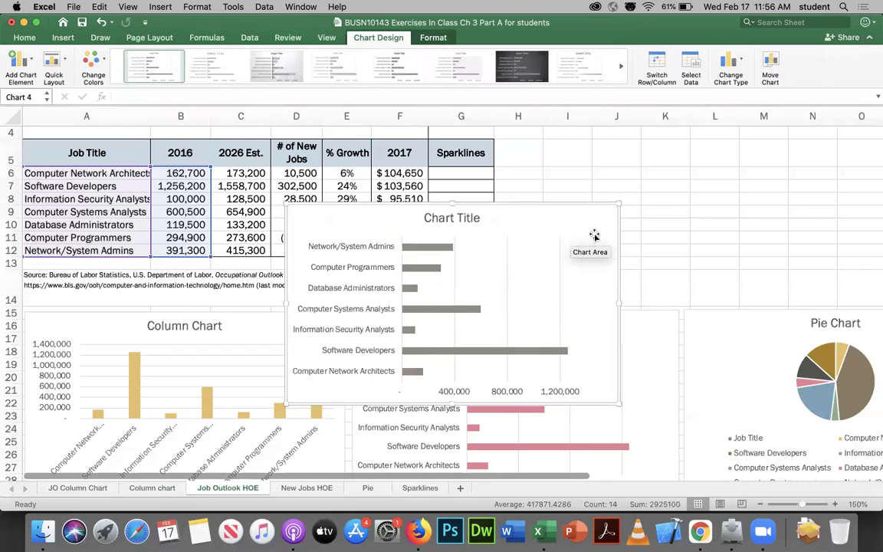
# Move the new bar chart to its own new sheet named Bar Chart
pyautogui.click(770, 68)
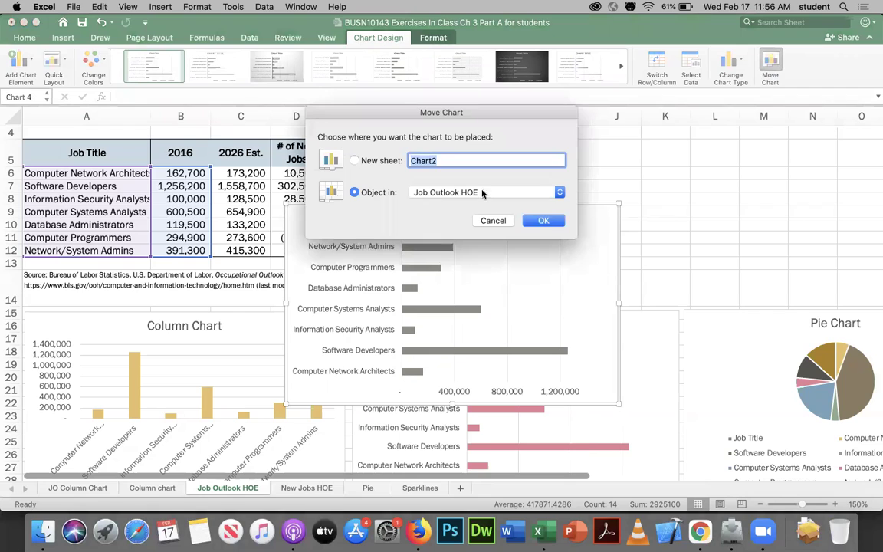
pyautogui.click(355, 161)
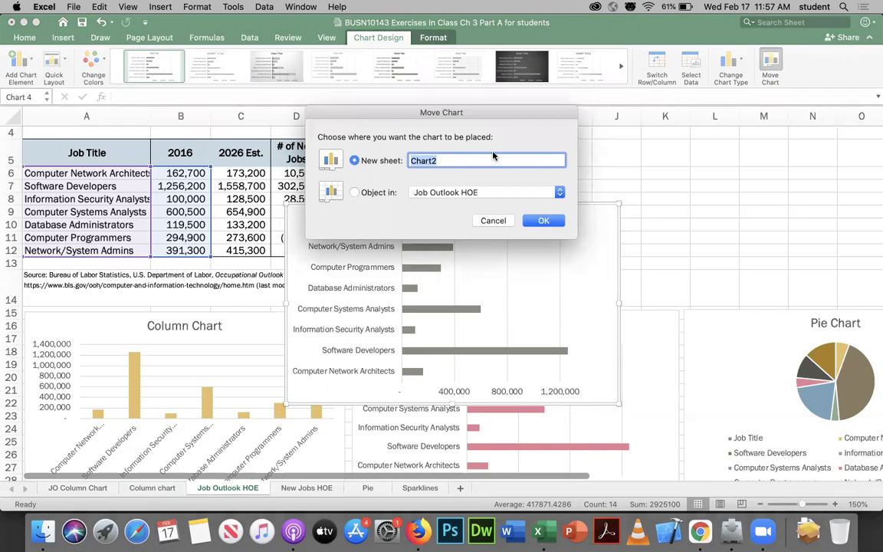
pyautogui.write('Bar')
pyautogui.press('Return')
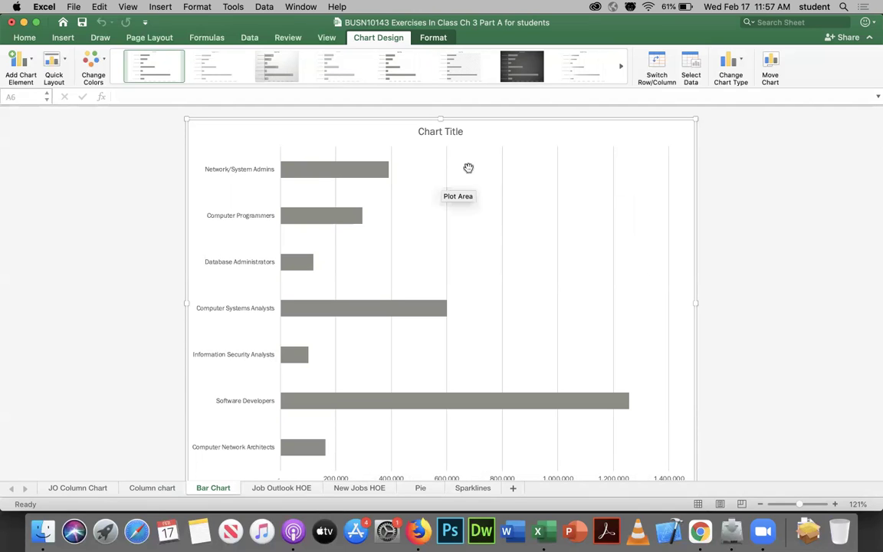
# Try Primary Minor Vertical gridlines on the bar chart and turn them off again
pyautogui.click(33, 61)
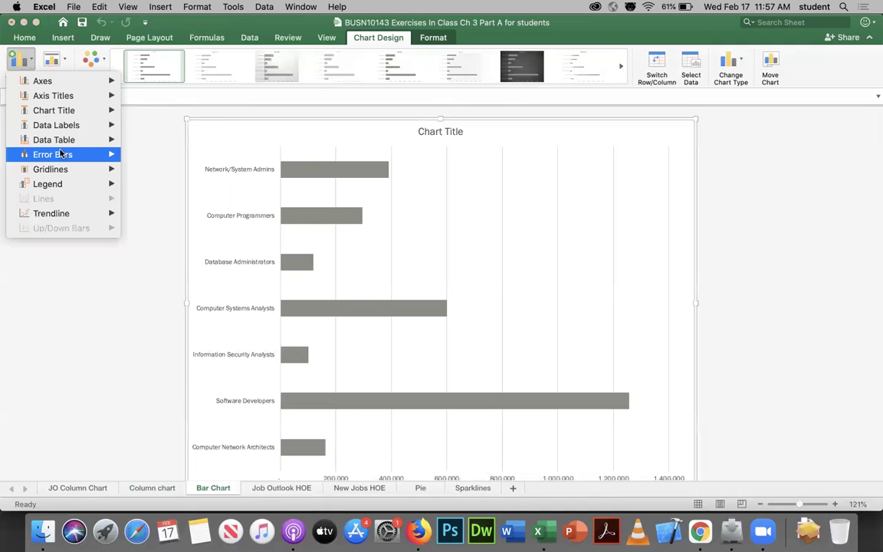
pyautogui.moveTo(72, 168)
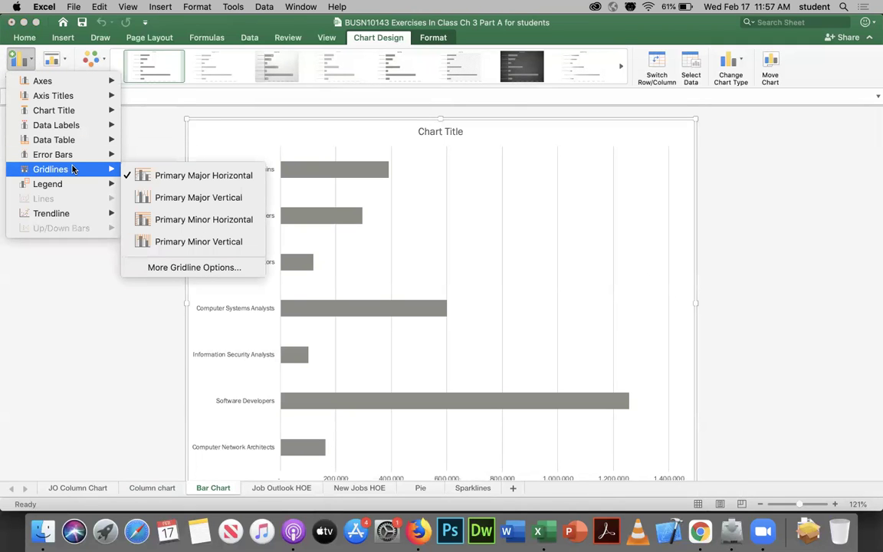
pyautogui.click(207, 243)
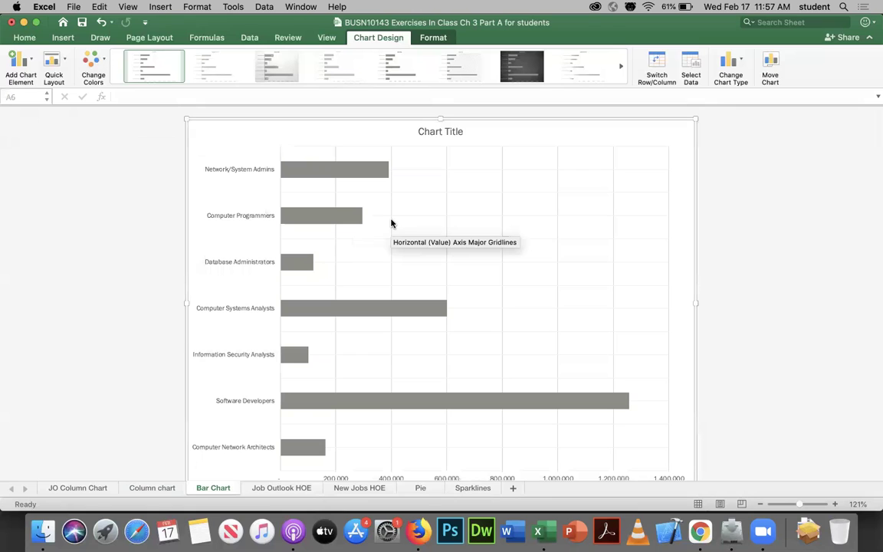
pyautogui.click(21, 61)
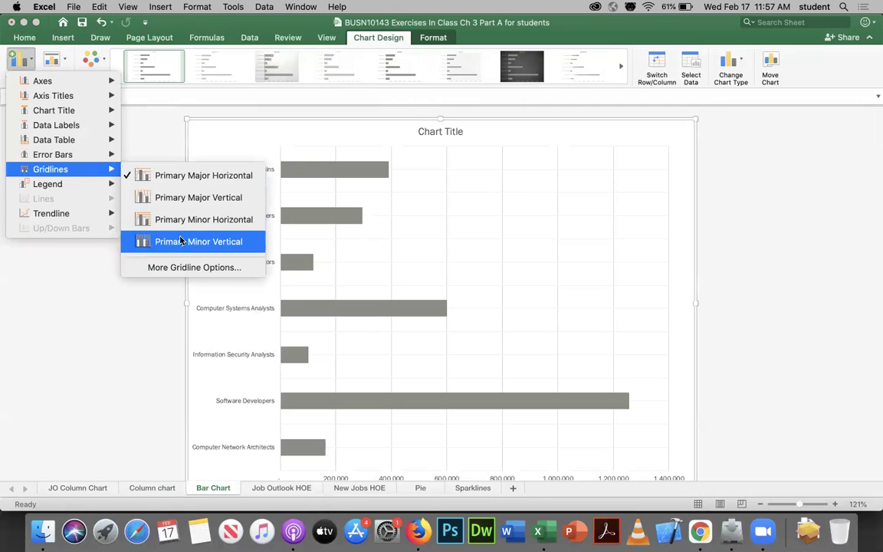
pyautogui.click(182, 242)
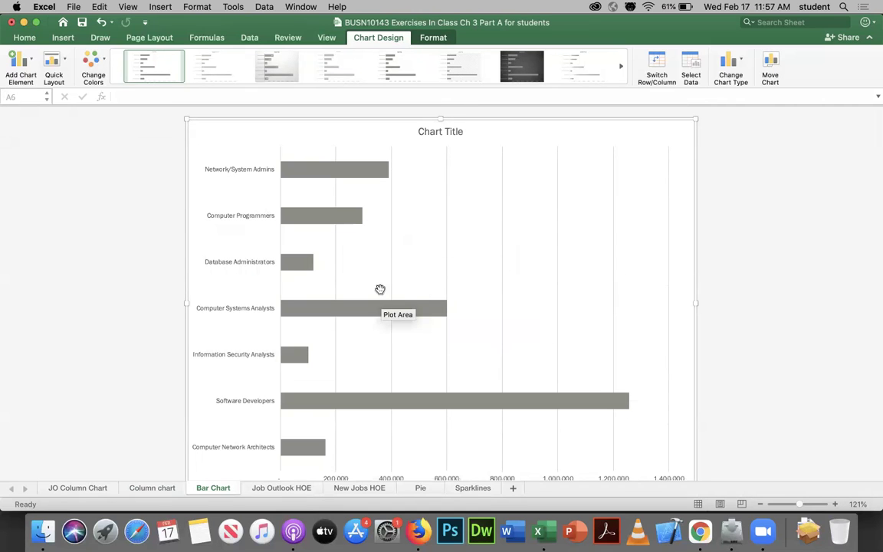
# Add Primary Major Vertical gridlines to the bar chart
pyautogui.click(34, 64)
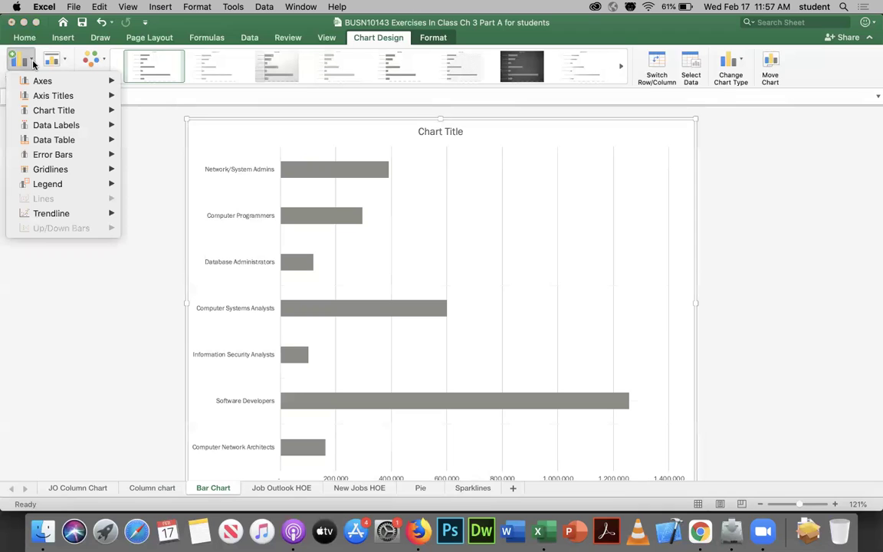
pyautogui.moveTo(68, 171)
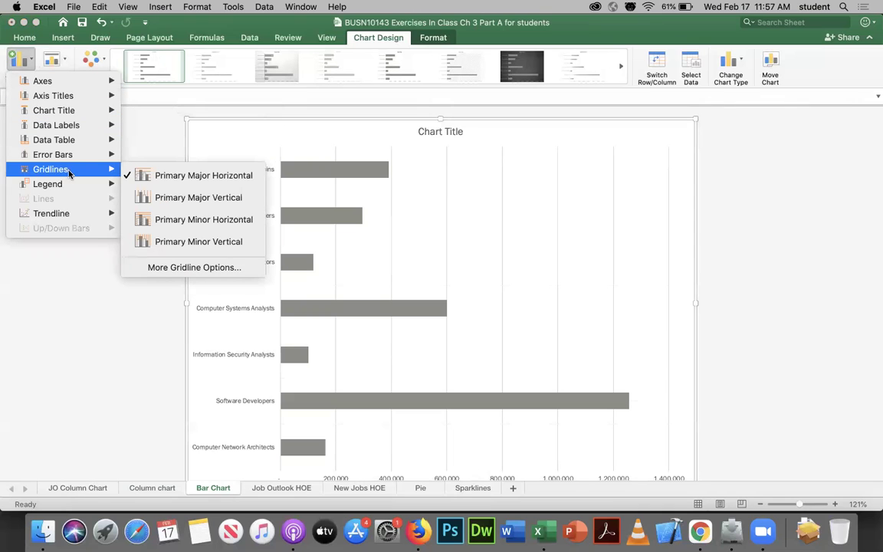
pyautogui.click(187, 200)
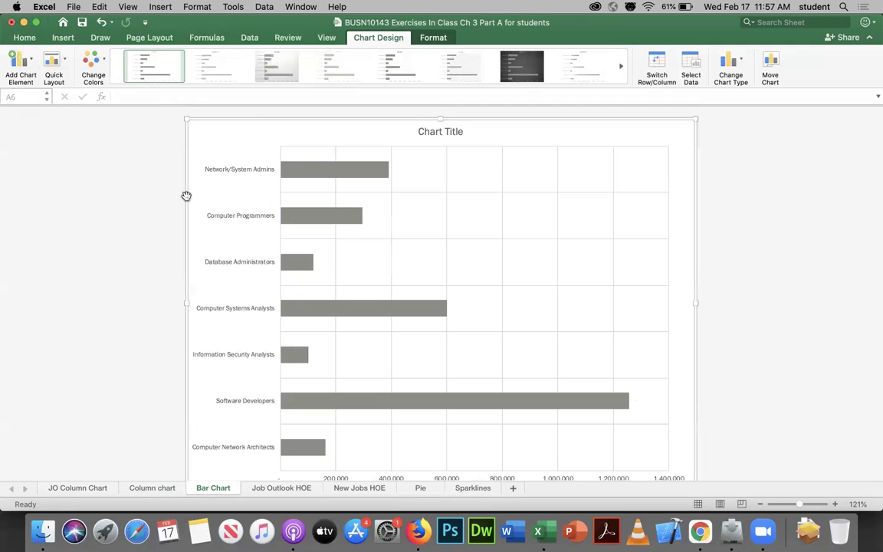
# Turn off the Primary Major Vertical gridlines on the bar chart, leaving Primary Major Horizontal selected
pyautogui.click(16, 57)
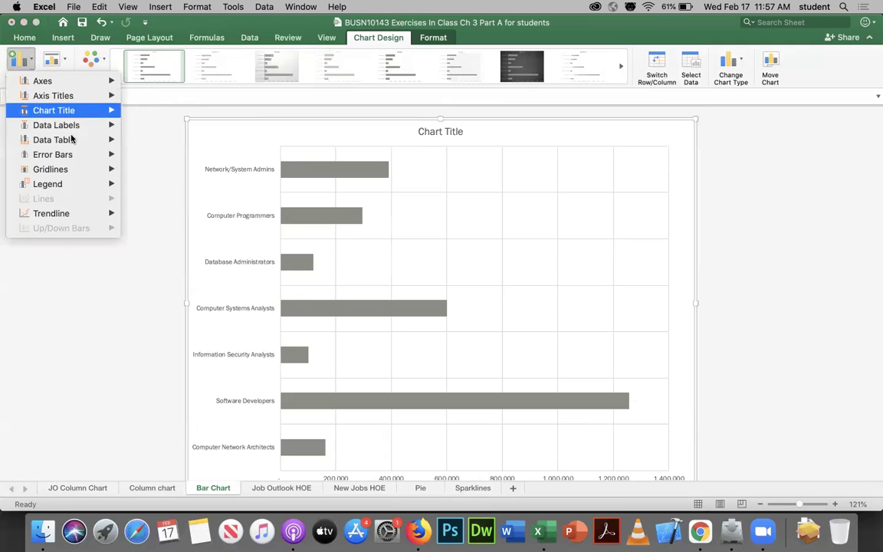
pyautogui.moveTo(85, 172)
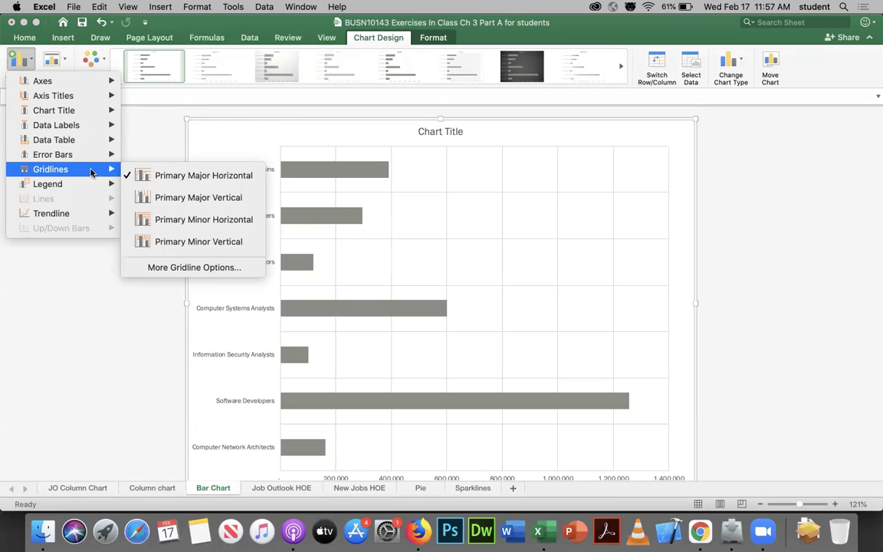
pyautogui.click(666, 119)
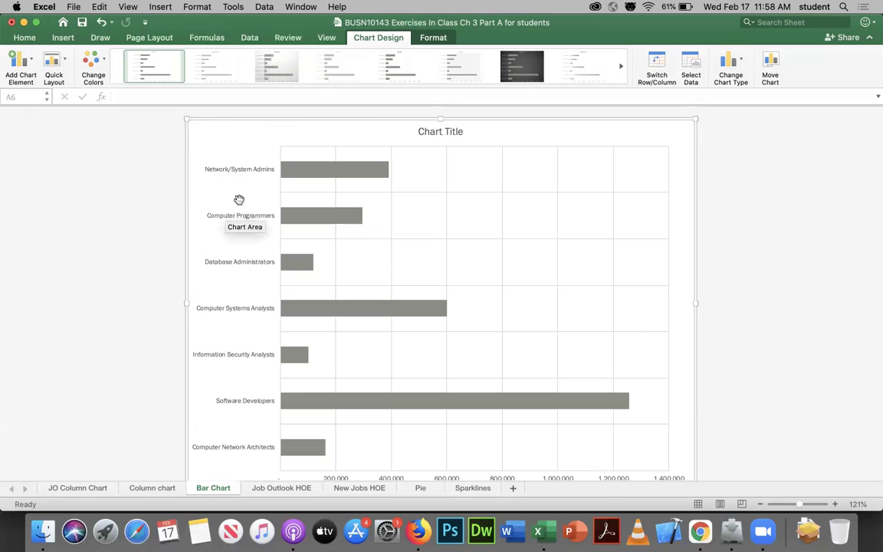
pyautogui.click(30, 62)
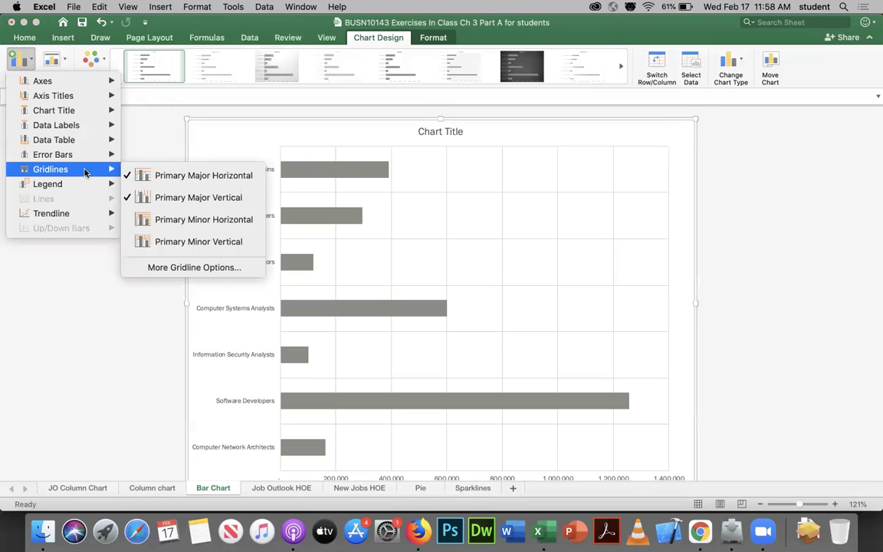
pyautogui.click(127, 198)
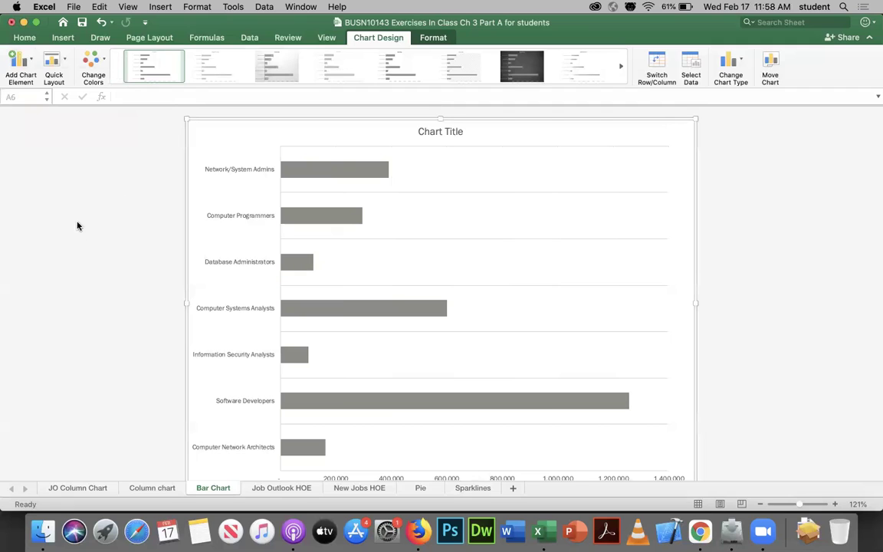
# Try Primary Minor Horizontal gridlines on the bar chart and turn them off again
pyautogui.click(29, 63)
pyautogui.moveTo(61, 175)
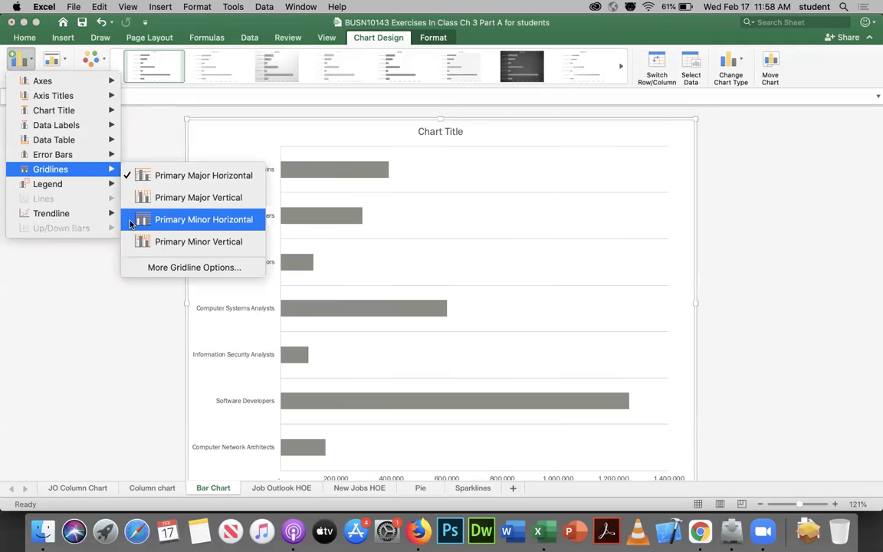
pyautogui.click(130, 224)
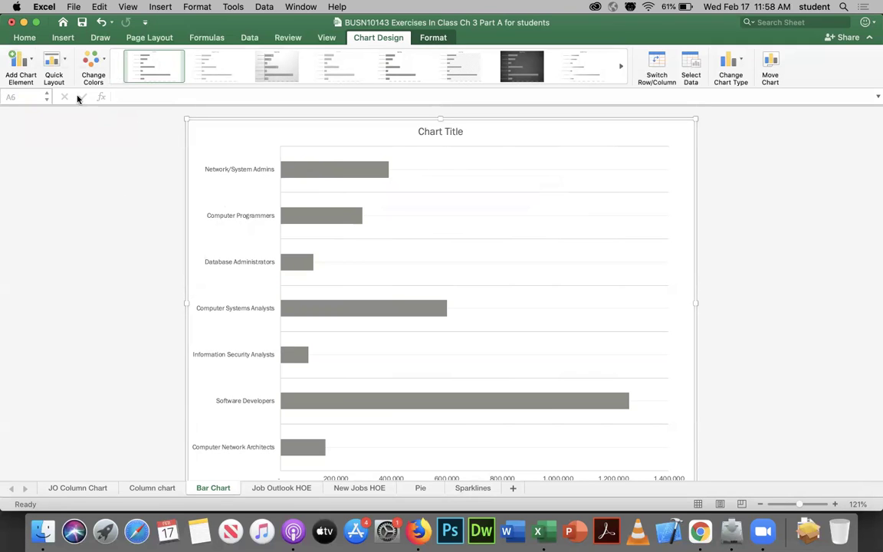
pyautogui.click(23, 60)
pyautogui.moveTo(66, 173)
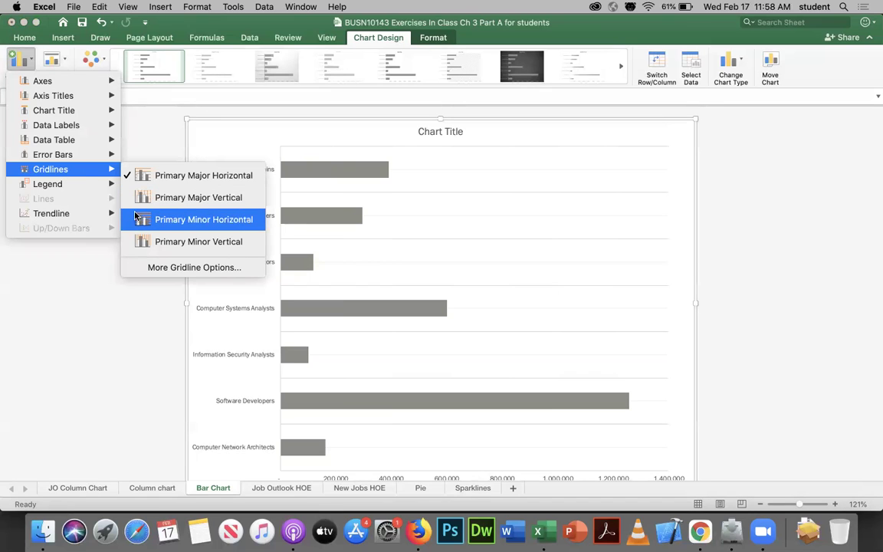
pyautogui.click(135, 220)
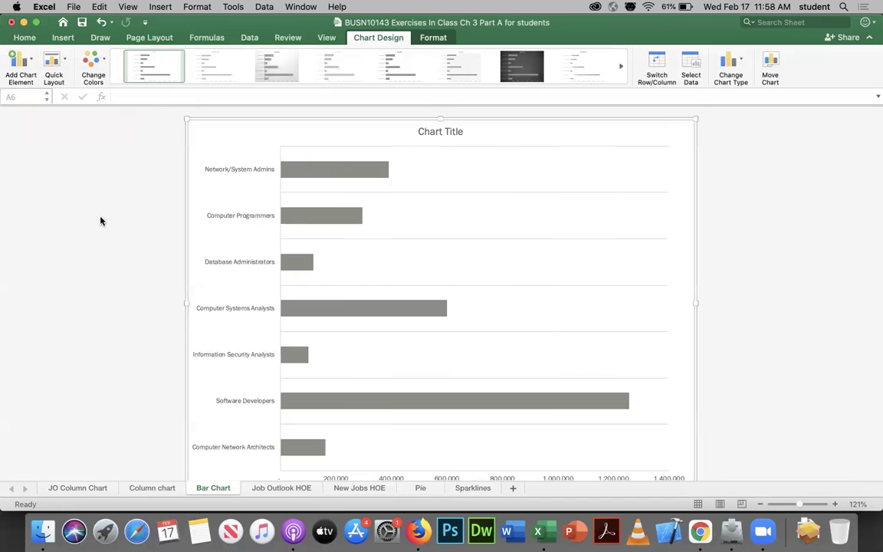
# Add Primary Minor Vertical gridlines to the bar chart
pyautogui.click(31, 59)
pyautogui.moveTo(69, 170)
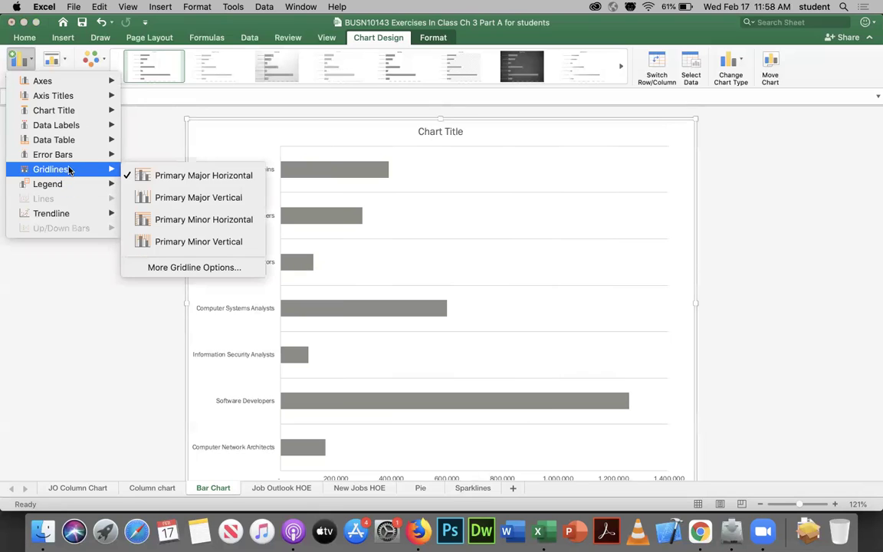
pyautogui.click(181, 242)
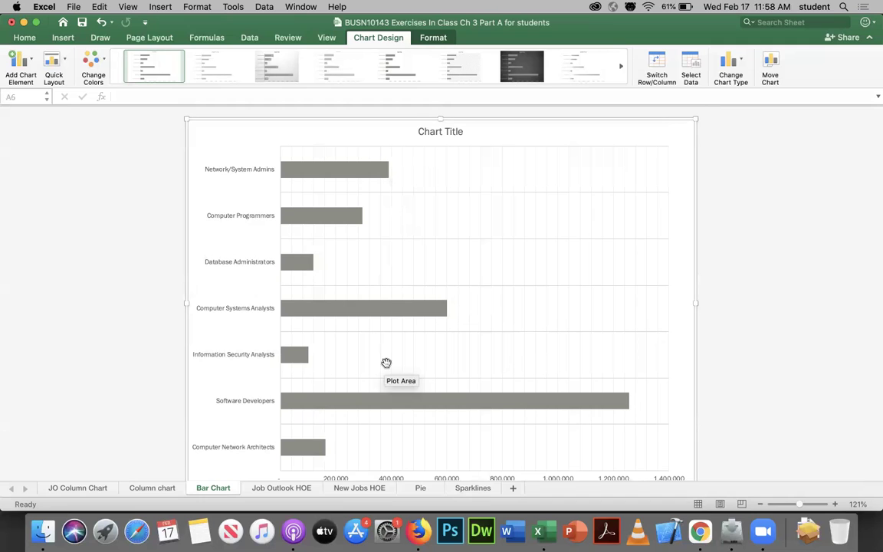
# Add data labels to the bar chart at the Outside End position of the bars
pyautogui.click(306, 176)
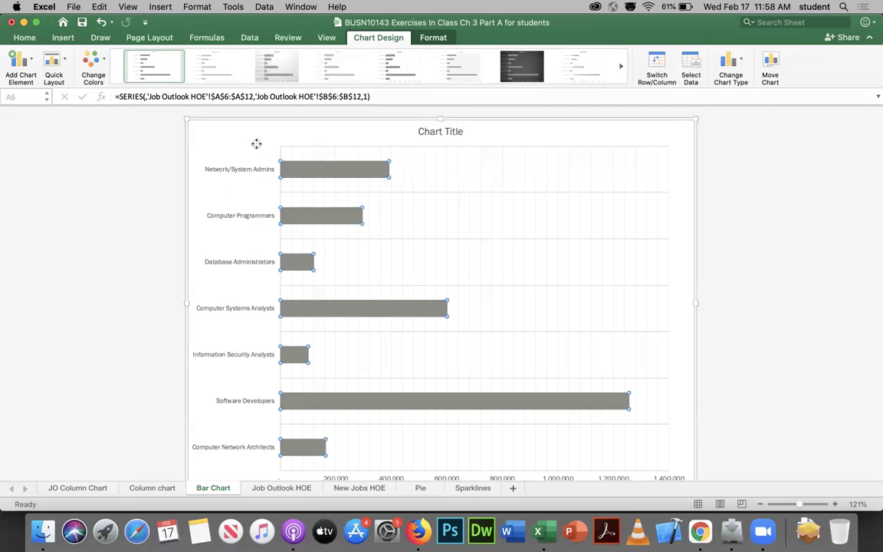
pyautogui.click(228, 131)
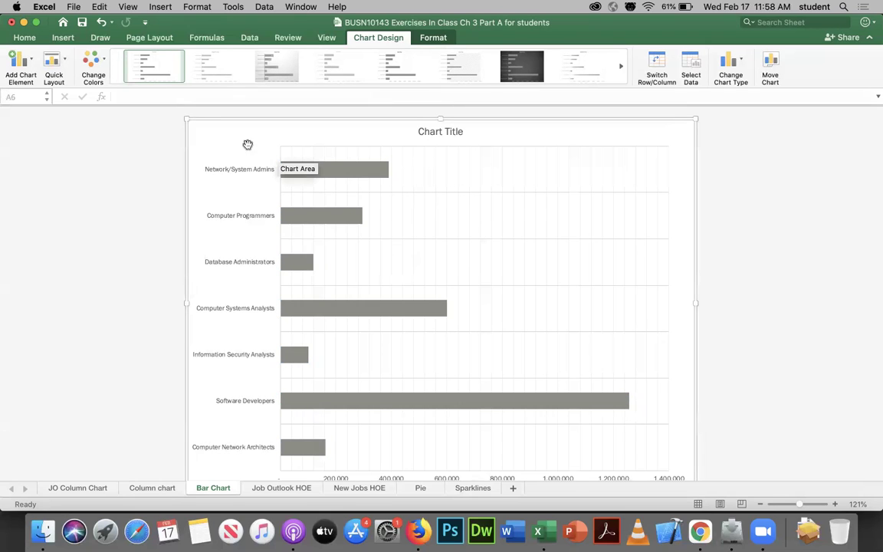
pyautogui.click(21, 61)
pyautogui.moveTo(114, 128)
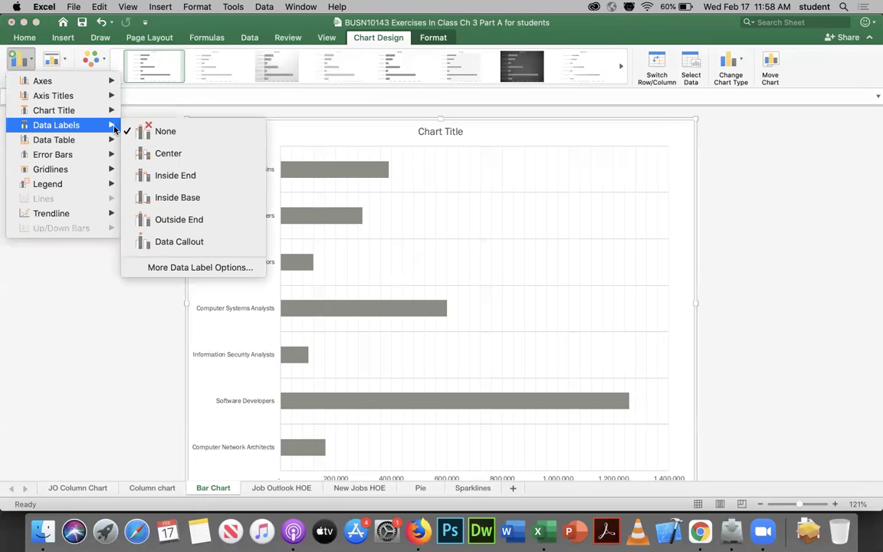
pyautogui.click(194, 224)
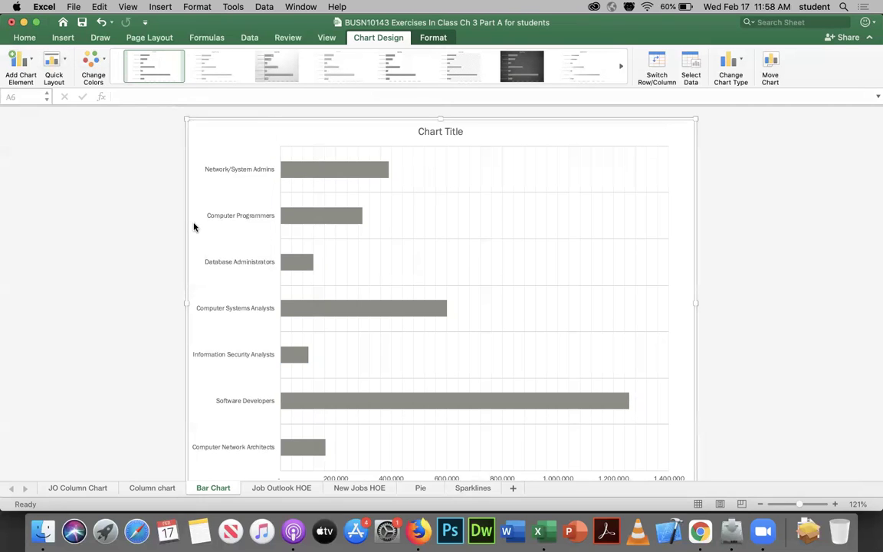
pyautogui.click(768, 503)
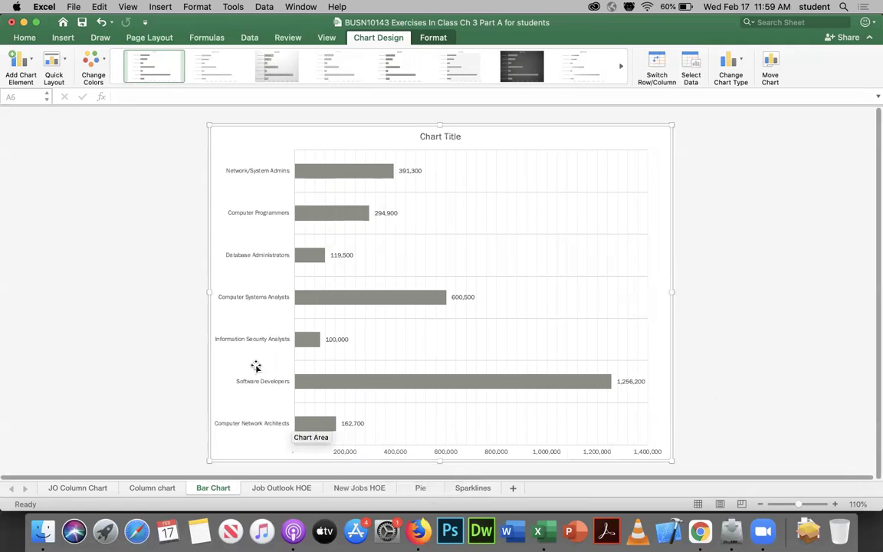
# Try showing the bar chart's job title categories in reverse order and turn the option off again
pyautogui.click(257, 217)
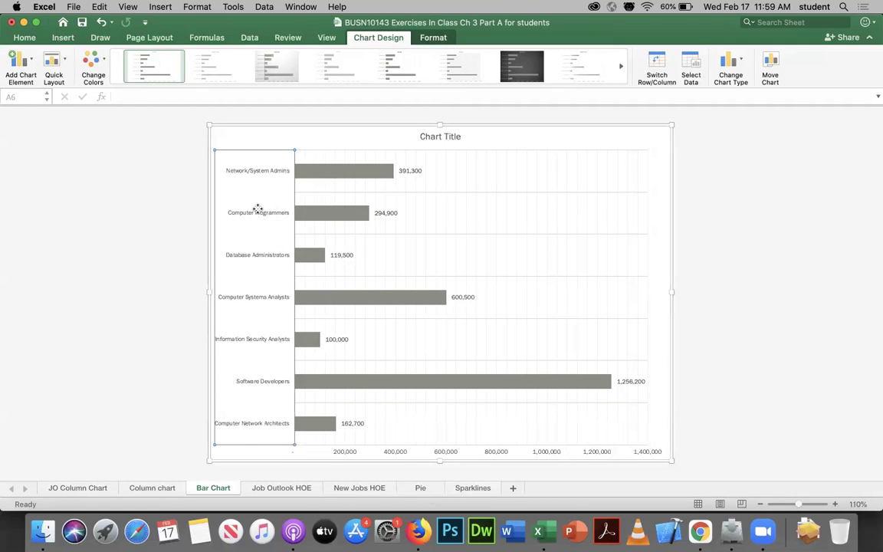
pyautogui.doubleClick(257, 213)
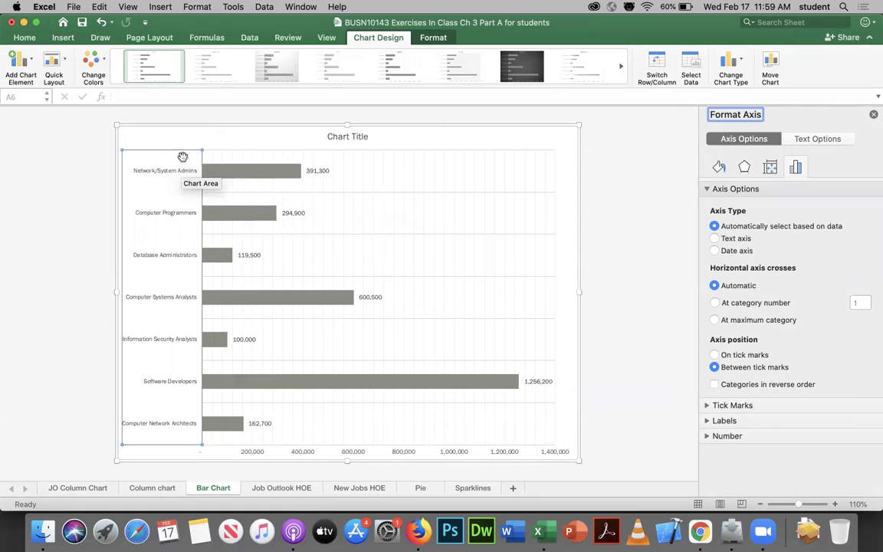
pyautogui.click(715, 385)
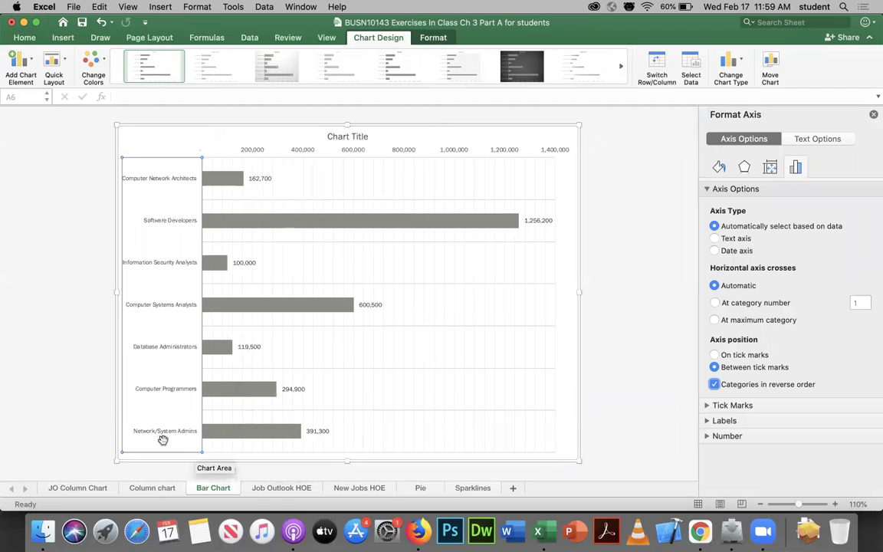
pyautogui.click(715, 384)
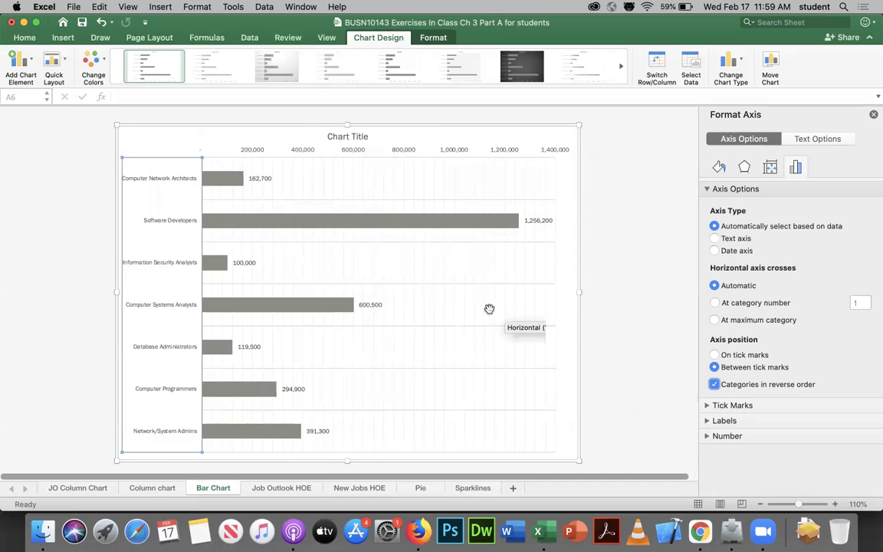
pyautogui.click(714, 384)
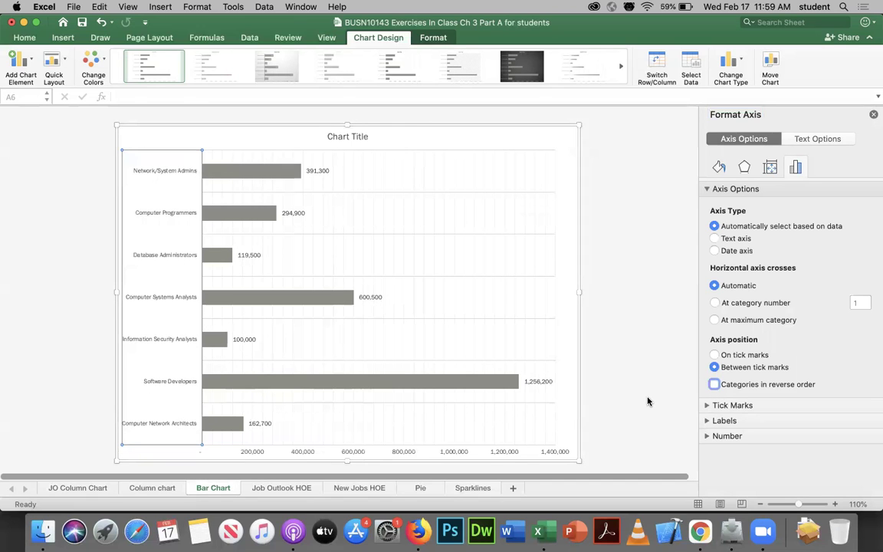
# On the Job Outlook HOE sheet, try shrinking the existing pie chart's source range to A6:B12 and extend it back to include row 5
pyautogui.click(300, 487)
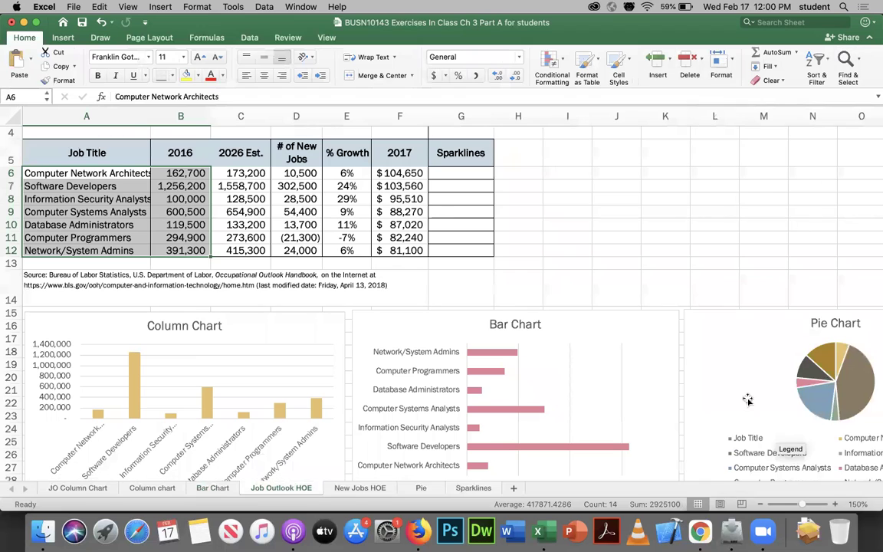
pyautogui.click(743, 373)
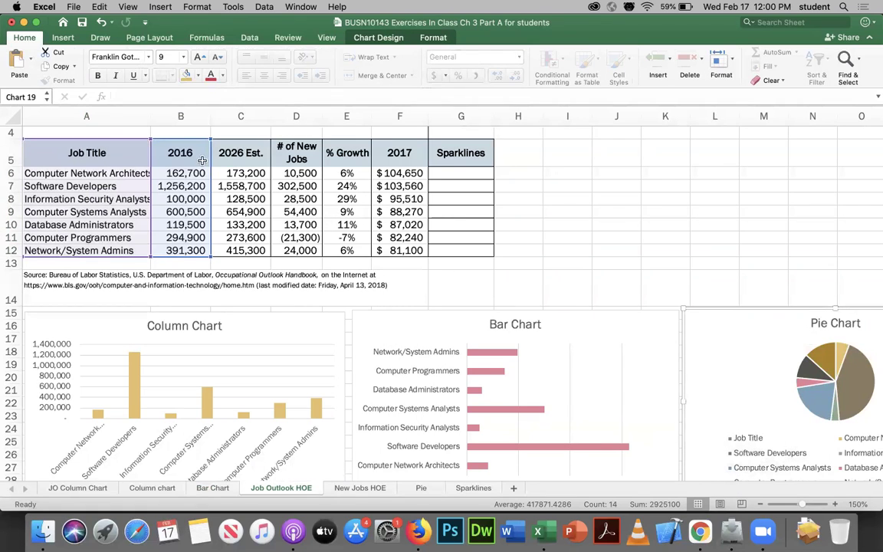
pyautogui.moveTo(150, 139); pyautogui.dragTo(150, 167)
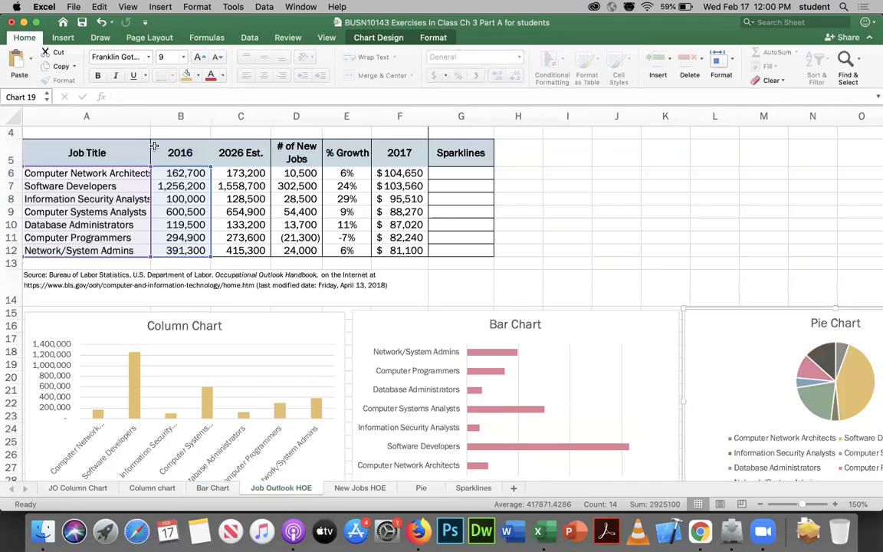
pyautogui.moveTo(148, 164); pyautogui.dragTo(149, 144)
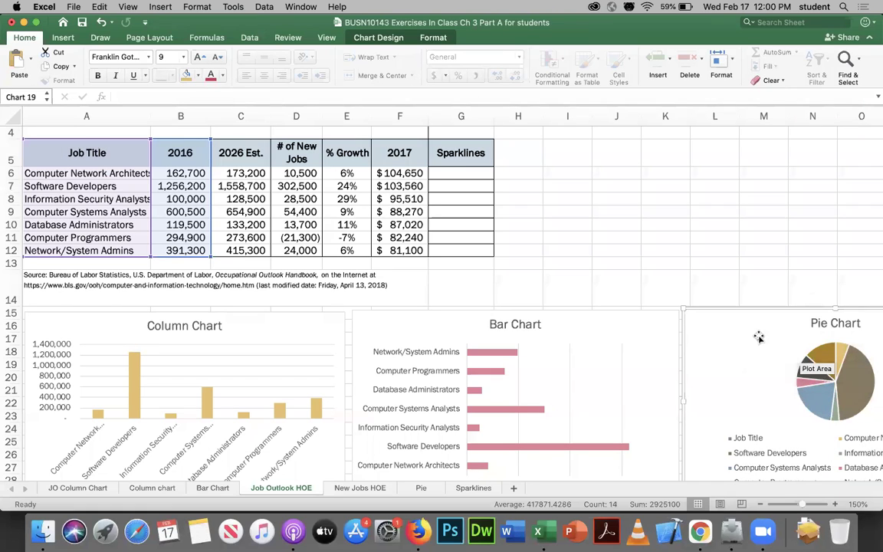
# Edit the existing pie chart's data source so its chart data range is A6:B12 on the Job Outlook HOE sheet
pyautogui.click(378, 37)
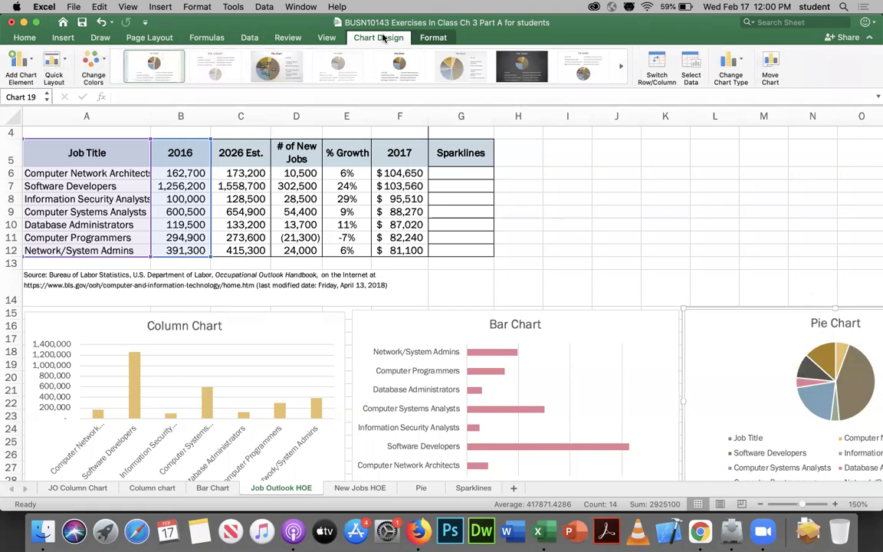
pyautogui.click(692, 70)
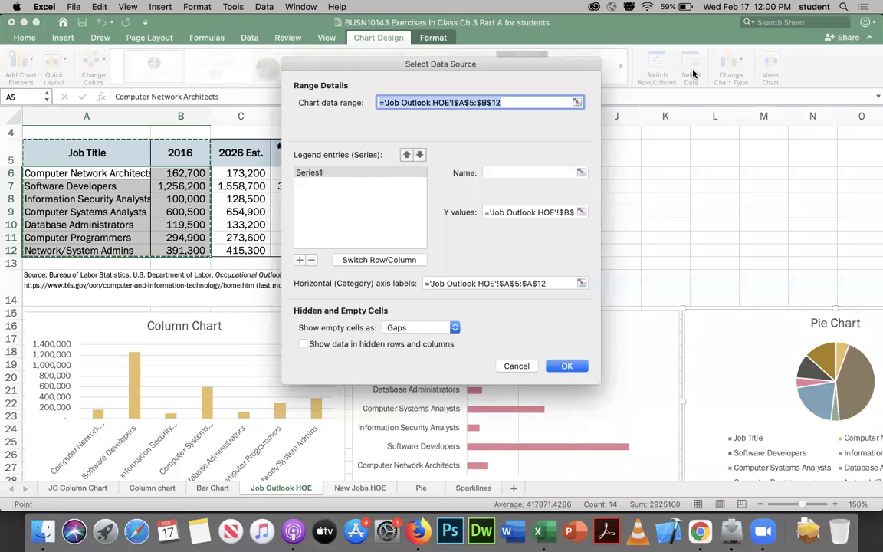
pyautogui.click(476, 102)
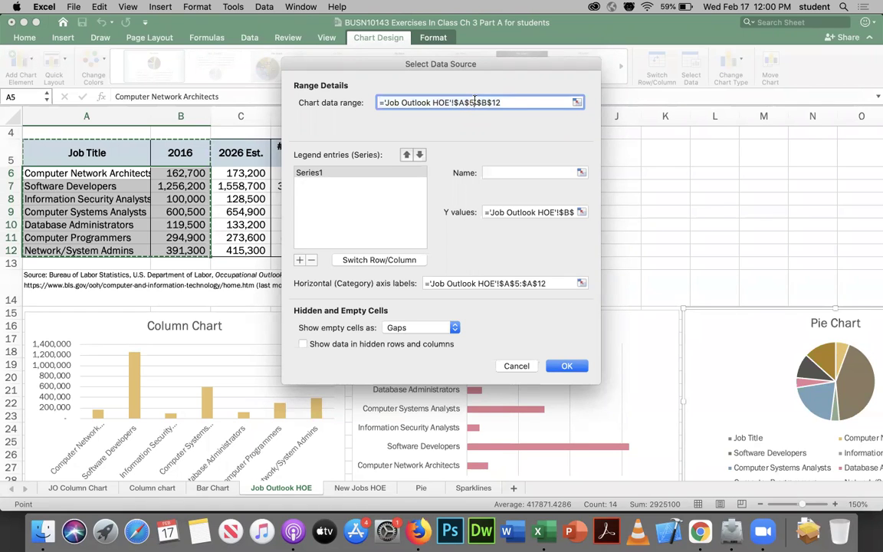
pyautogui.press('BackSpace')
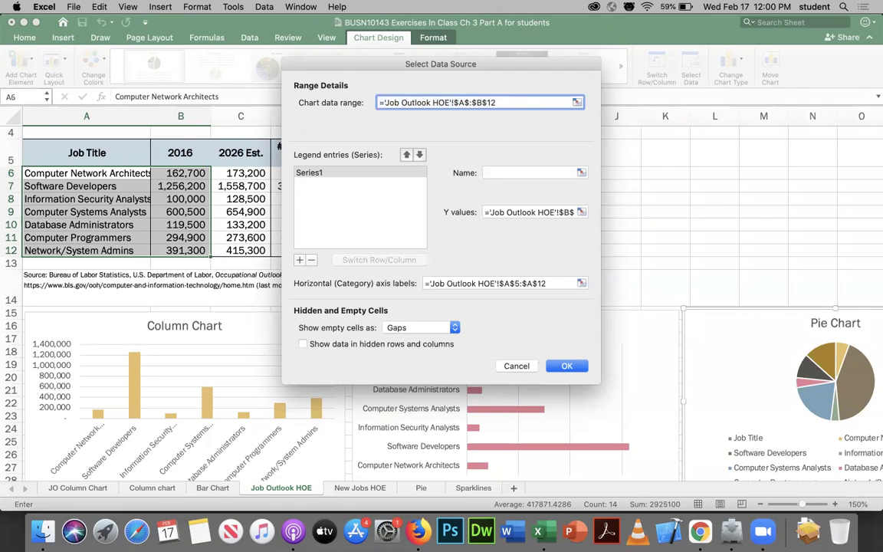
pyautogui.write('6')
pyautogui.click(566, 366)
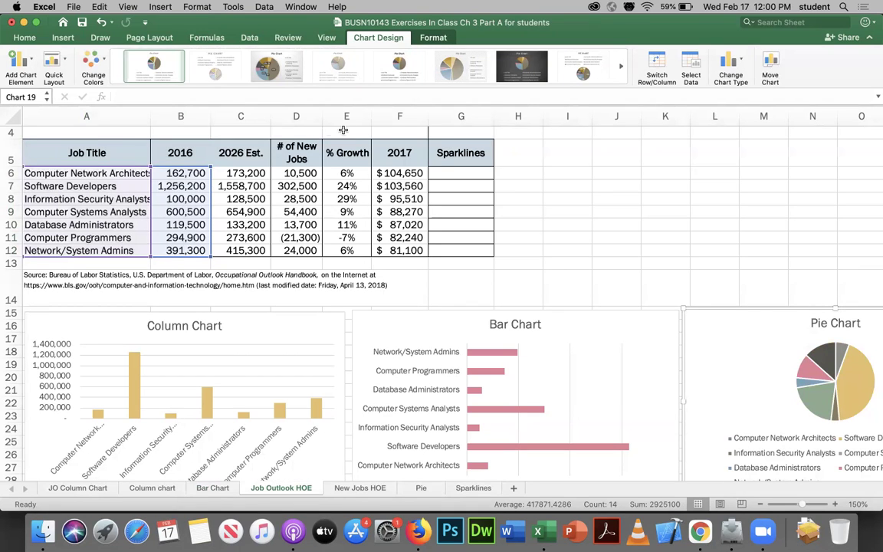
# Insert a 2-D pie chart from the job titles and 2016 figures in A6:B12
pyautogui.click(602, 184)
pyautogui.moveTo(137, 175); pyautogui.dragTo(183, 250)
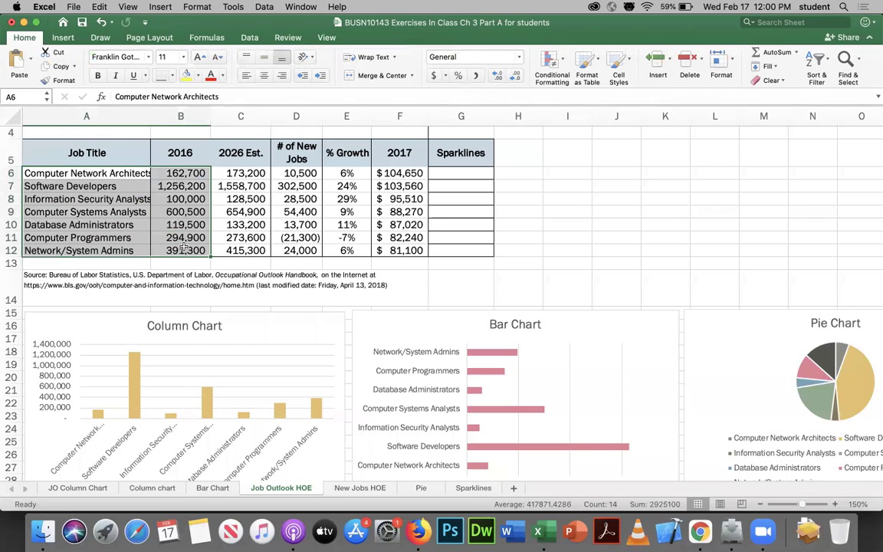
pyautogui.click(66, 37)
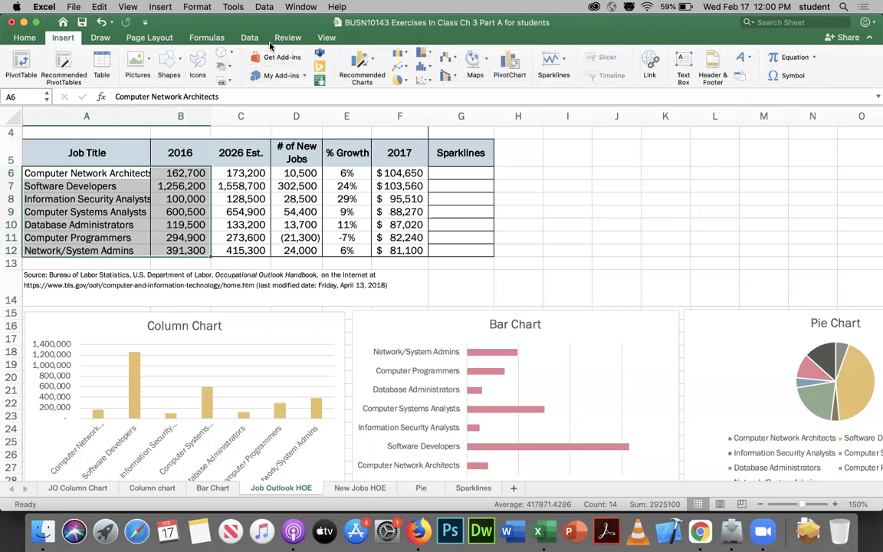
pyautogui.click(402, 80)
pyautogui.click(420, 138)
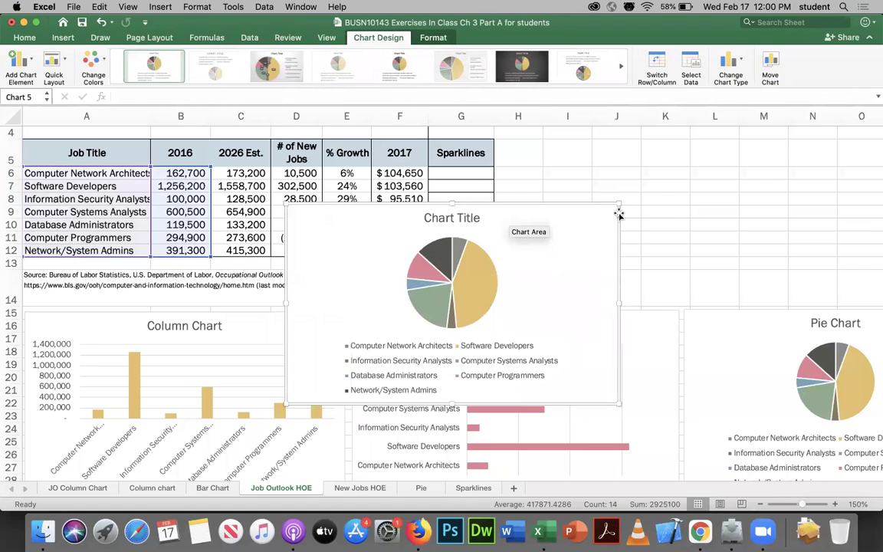
# Move the new pie chart to a new sheet named Pie Chart
pyautogui.click(771, 75)
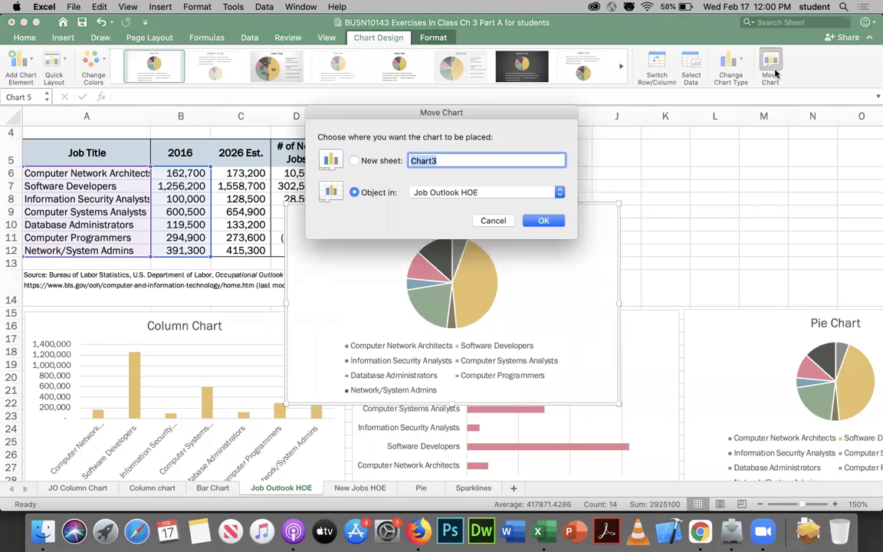
pyautogui.click(355, 160)
pyautogui.write('Pie')
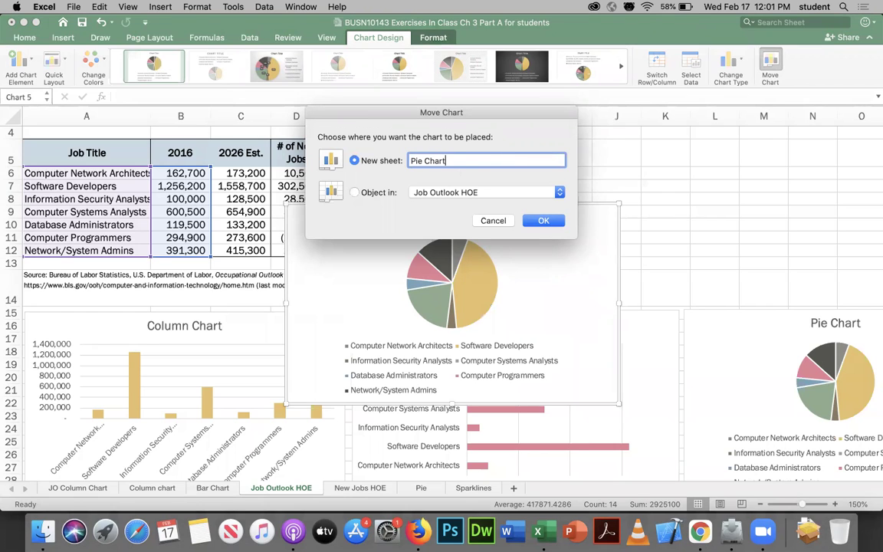
pyautogui.press('Return')
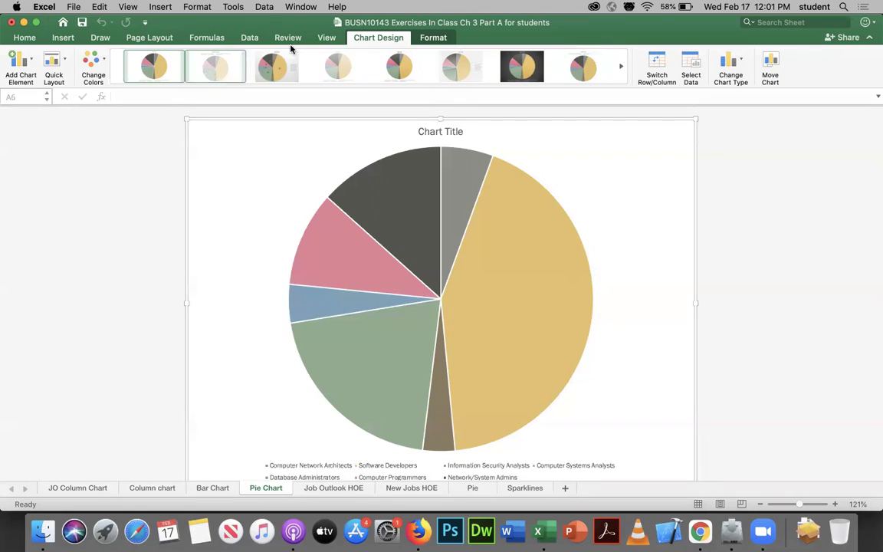
# Try the pie chart's legend in the Right position and in the Top position
pyautogui.click(23, 61)
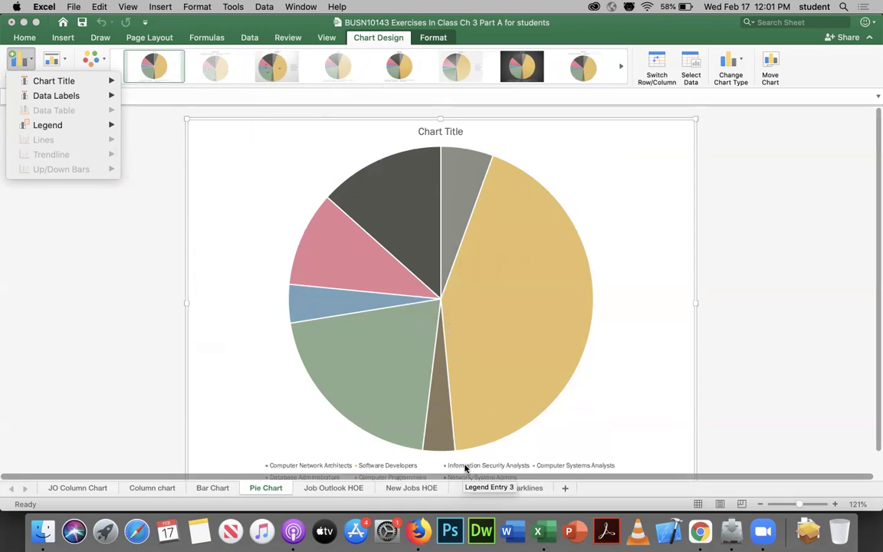
pyautogui.moveTo(102, 121)
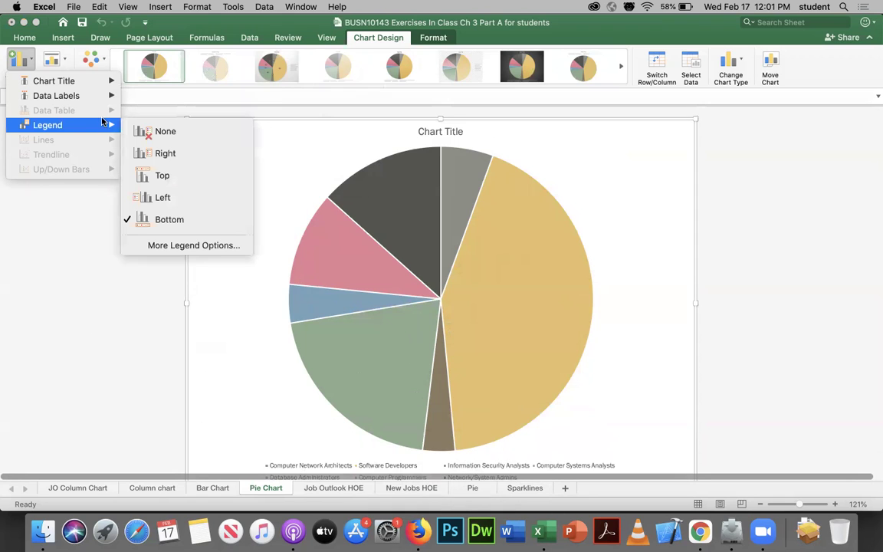
pyautogui.click(175, 157)
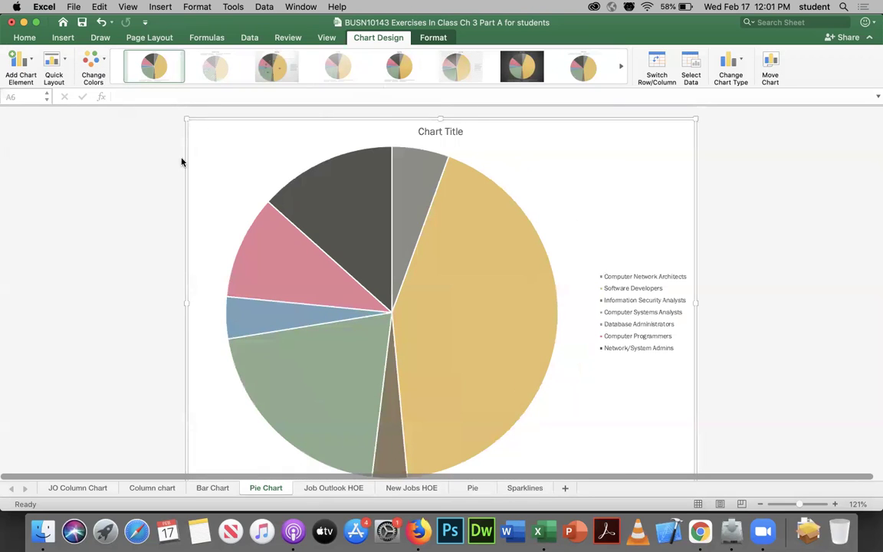
pyautogui.click(18, 60)
pyautogui.moveTo(65, 125)
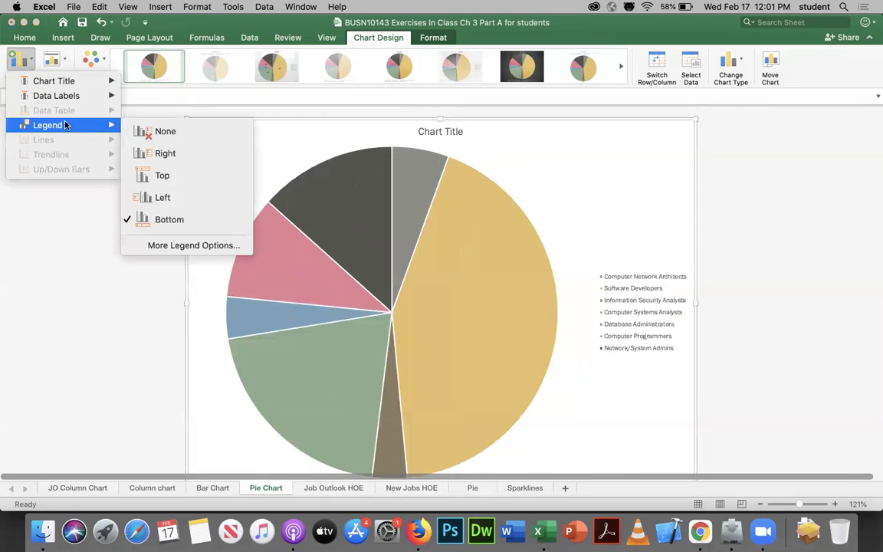
pyautogui.click(159, 176)
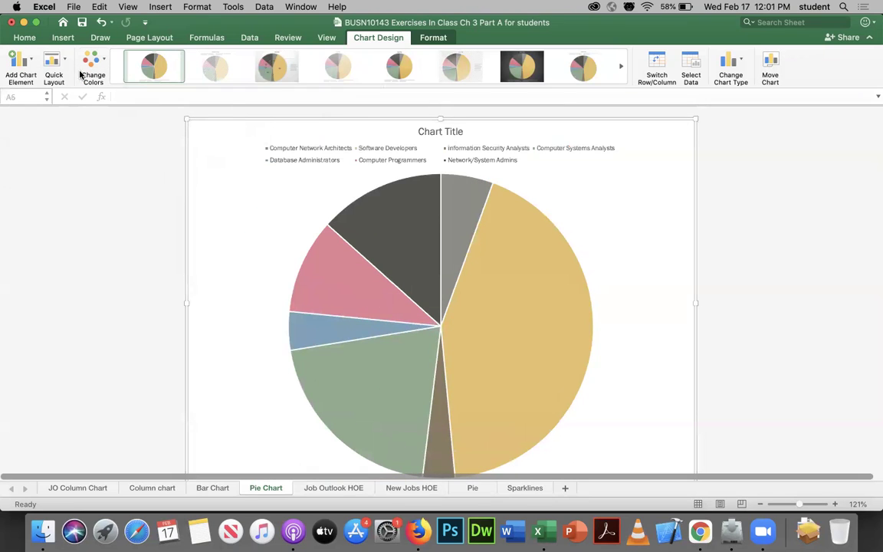
# Set the pie chart's legend position to Left
pyautogui.click(31, 61)
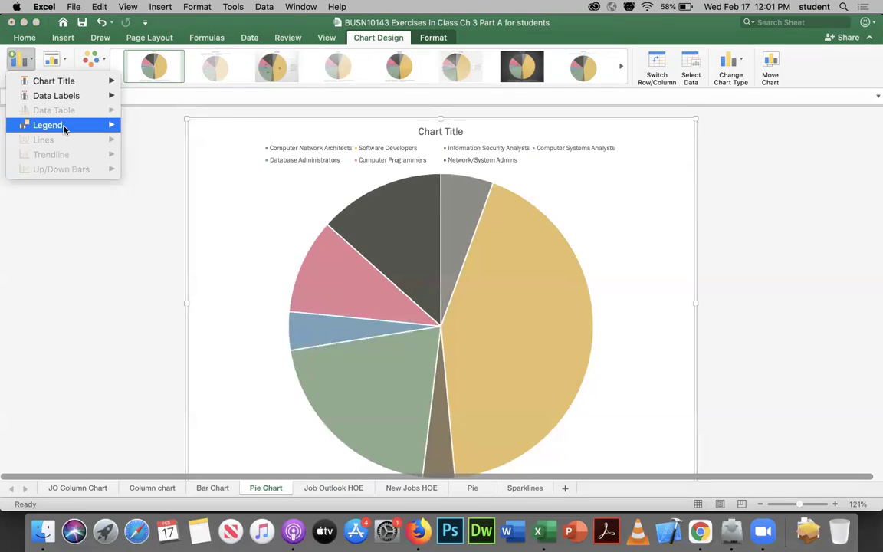
pyautogui.moveTo(60, 124)
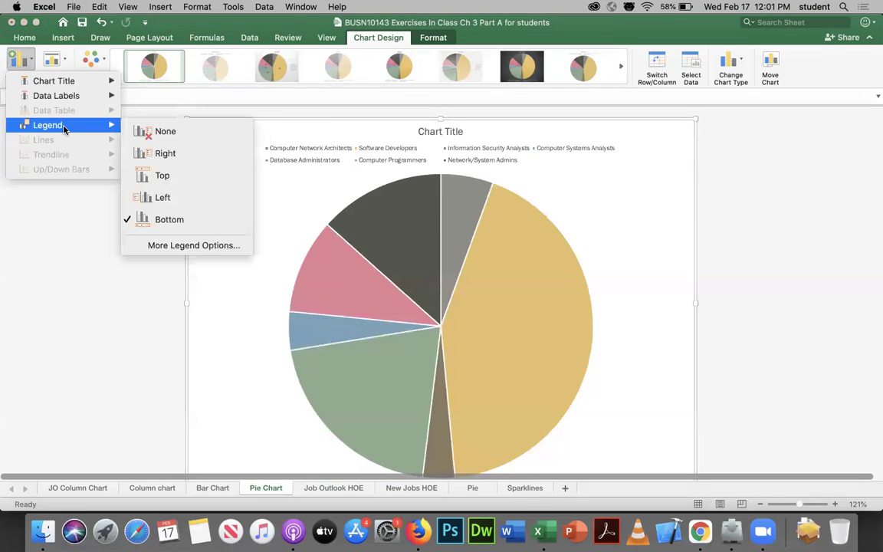
pyautogui.click(159, 197)
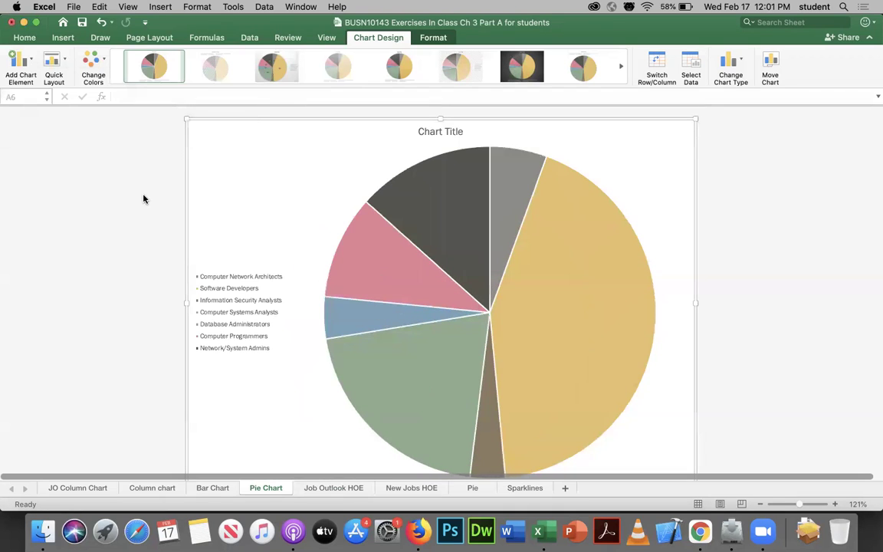
# Examine the pie slices and legend entries to compare each job title's value and share
pyautogui.click(23, 60)
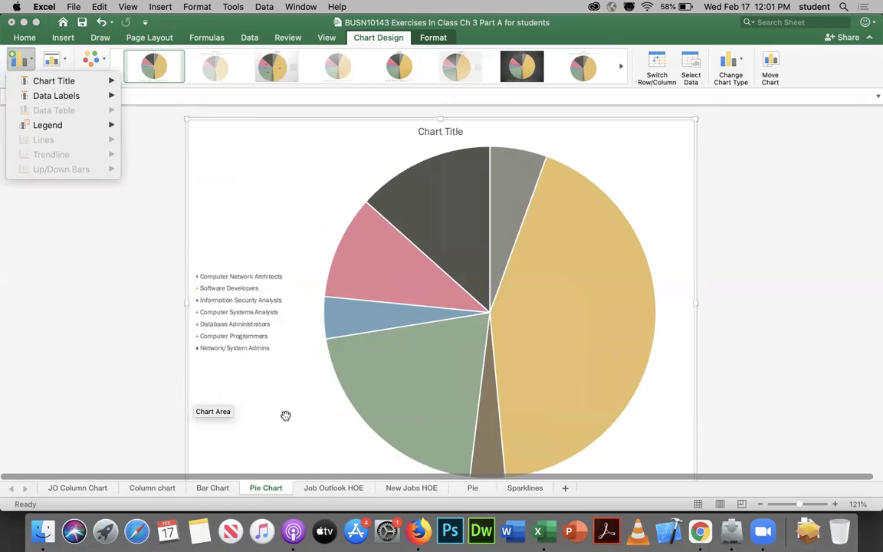
pyautogui.click(255, 414)
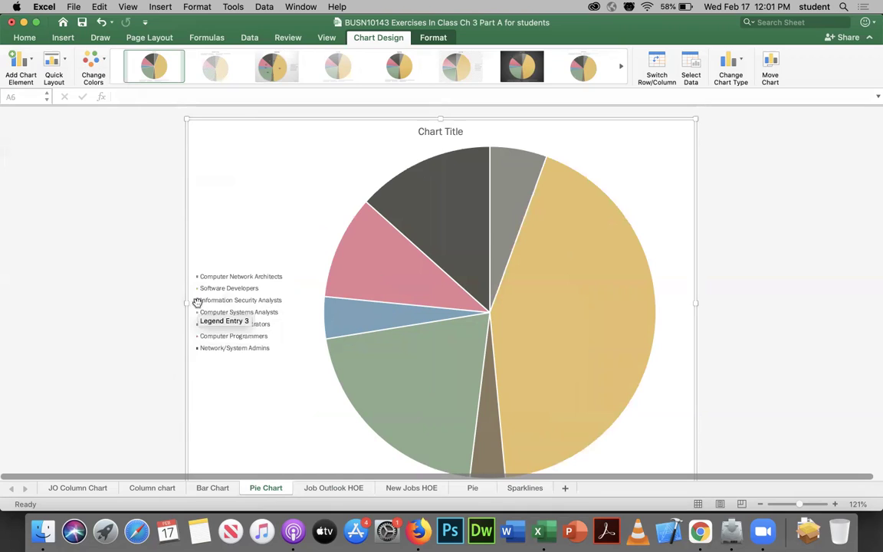
pyautogui.moveTo(400, 250)
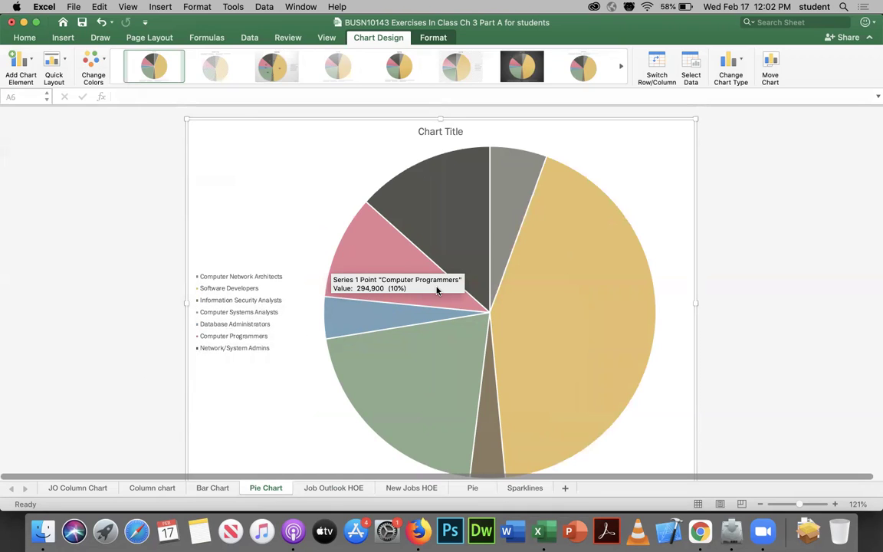
pyautogui.moveTo(427, 232)
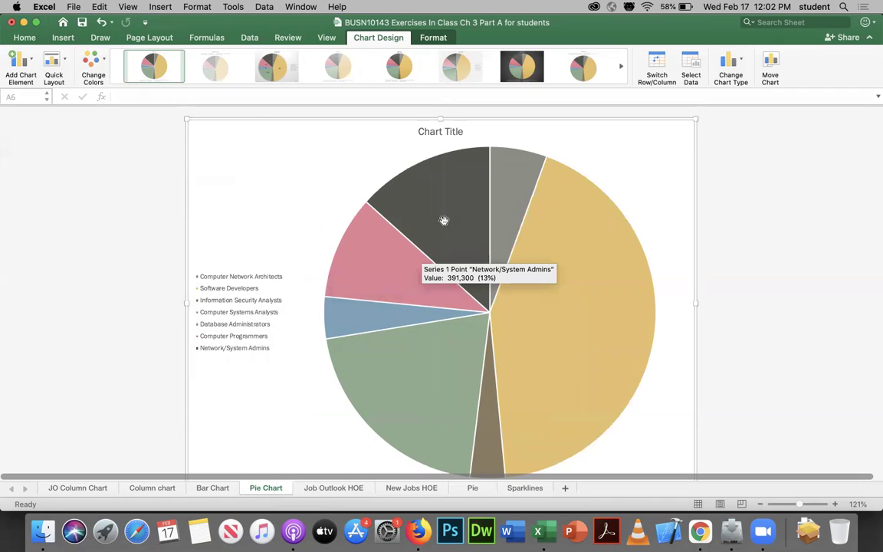
pyautogui.moveTo(514, 191)
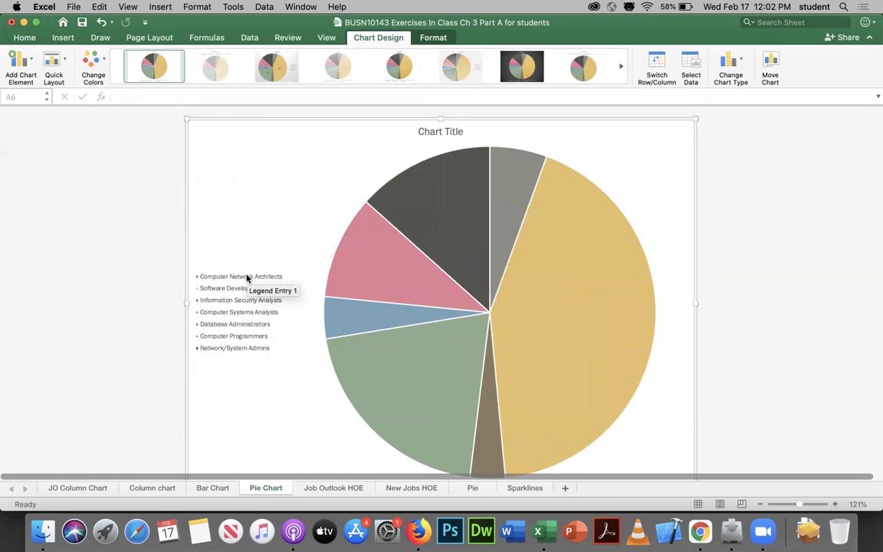
pyautogui.moveTo(594, 221)
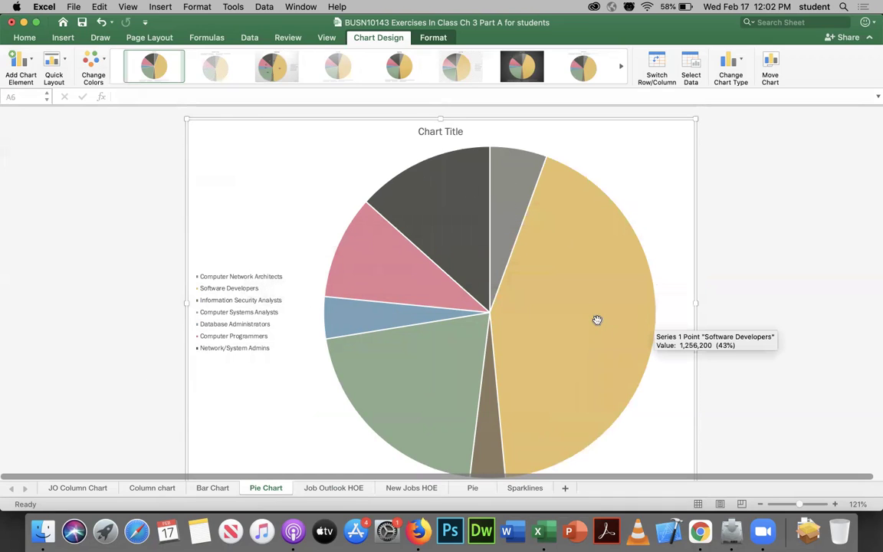
pyautogui.moveTo(479, 436)
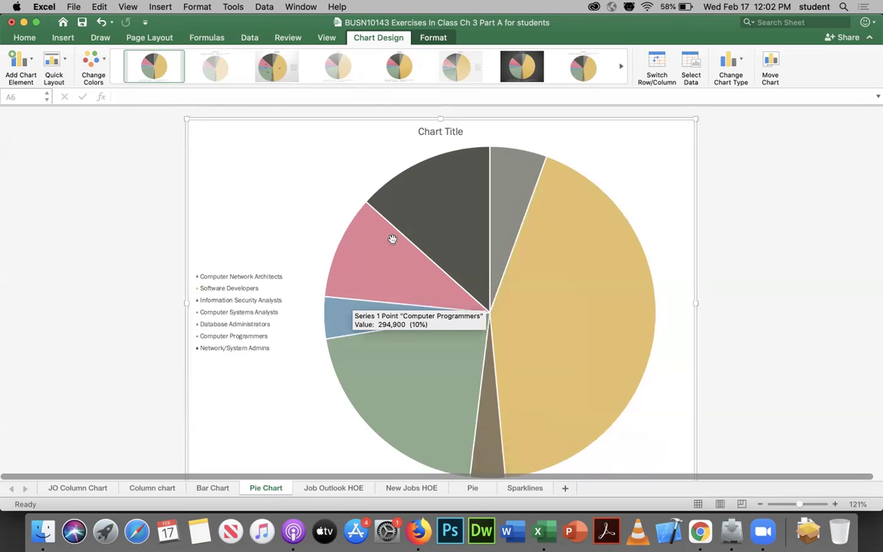
pyautogui.moveTo(442, 211)
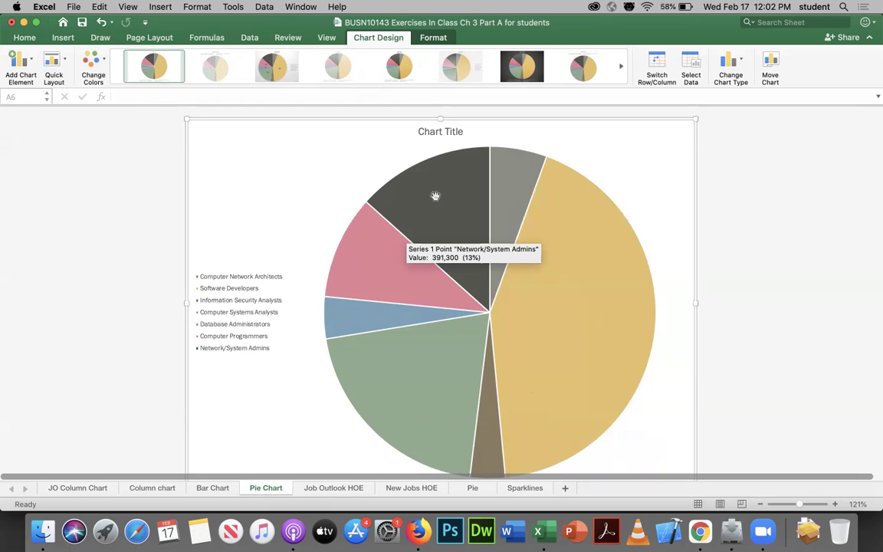
# Remove the legend from the pie chart
pyautogui.click(31, 60)
pyautogui.moveTo(35, 124)
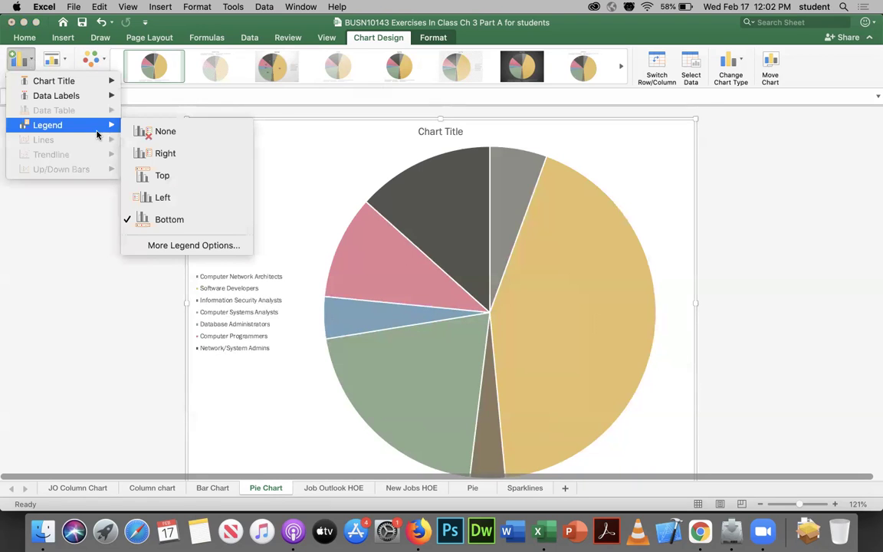
pyautogui.click(160, 136)
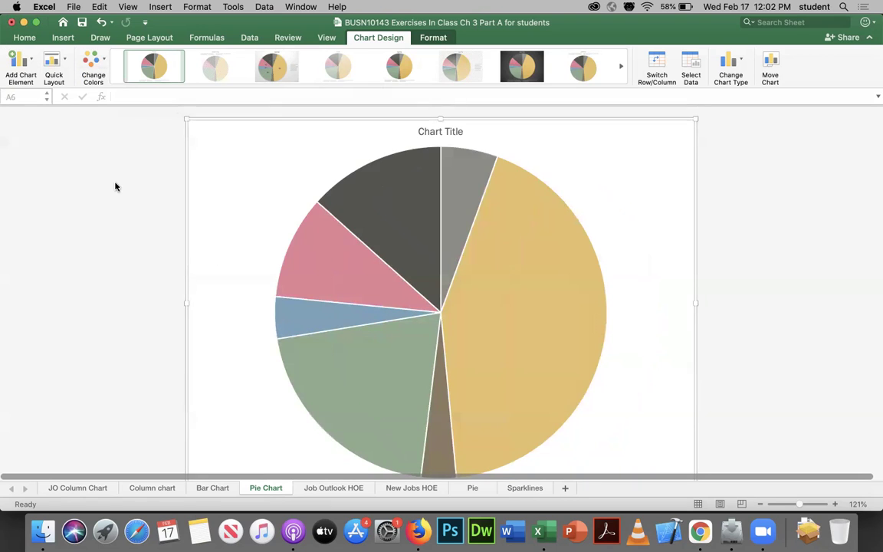
# Add data labels to the pie chart in the Outside End position
pyautogui.moveTo(511, 373)
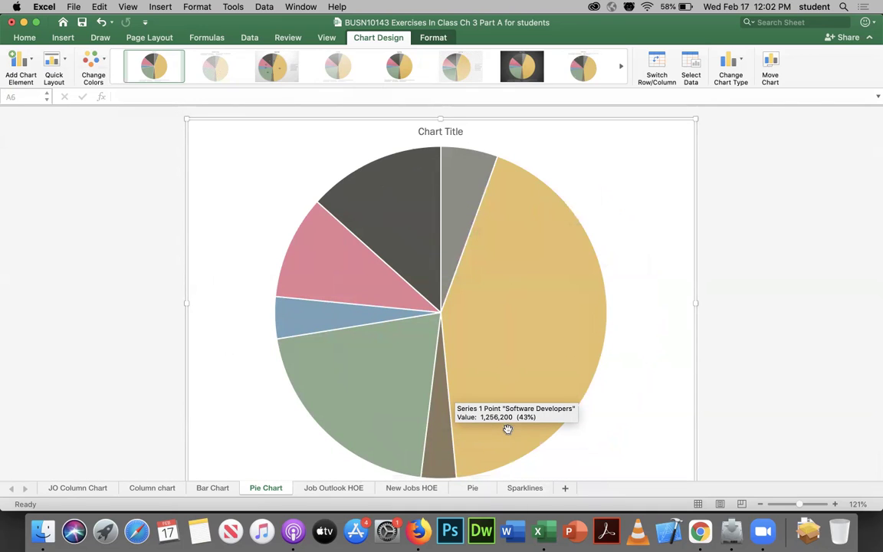
pyautogui.click(30, 61)
pyautogui.moveTo(68, 97)
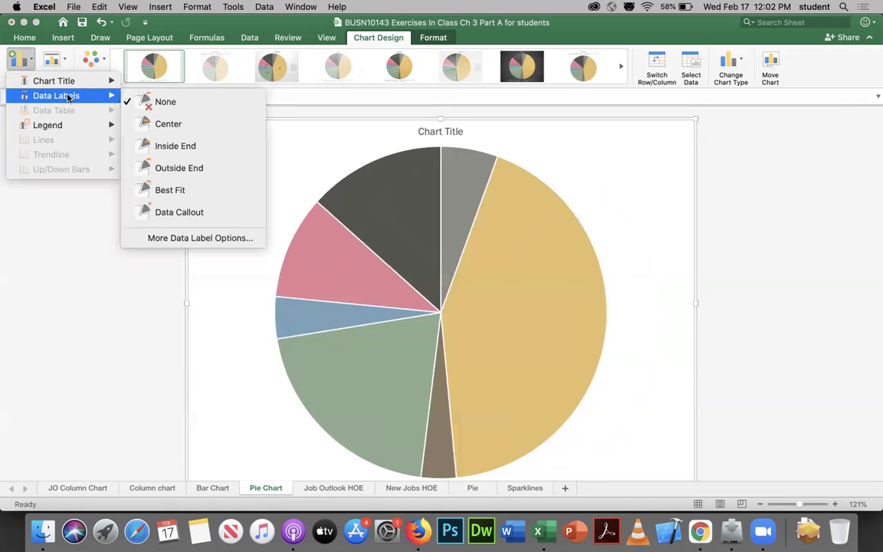
pyautogui.click(183, 169)
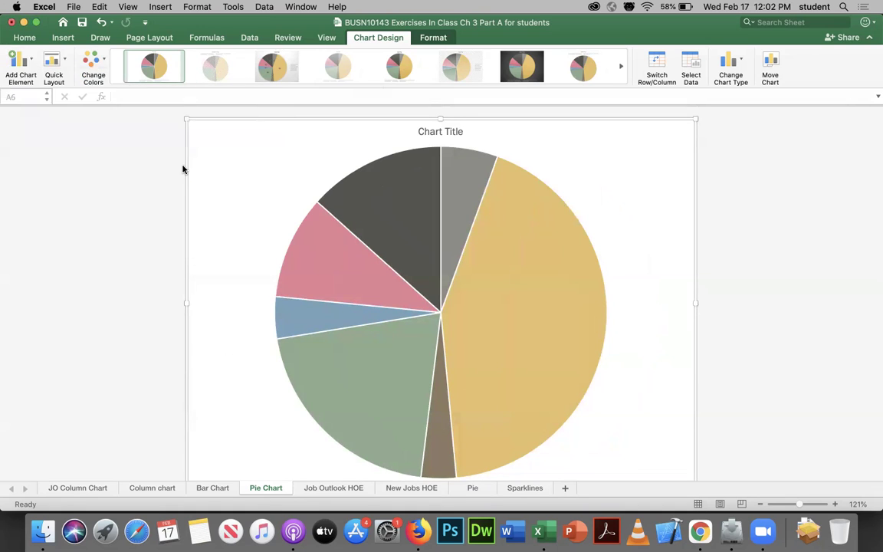
# Include the category name and percentage with the value in the pie chart's data labels, keeping the Outside End position
pyautogui.doubleClick(480, 162)
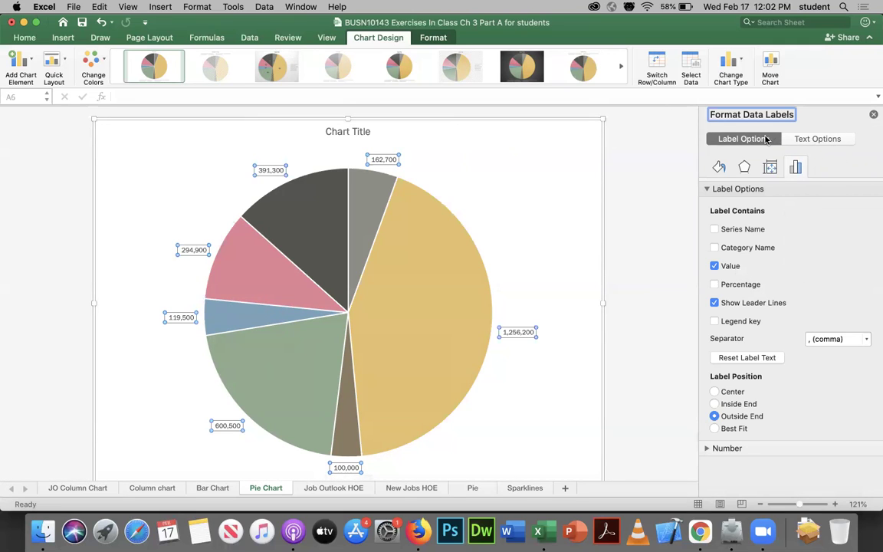
pyautogui.click(715, 248)
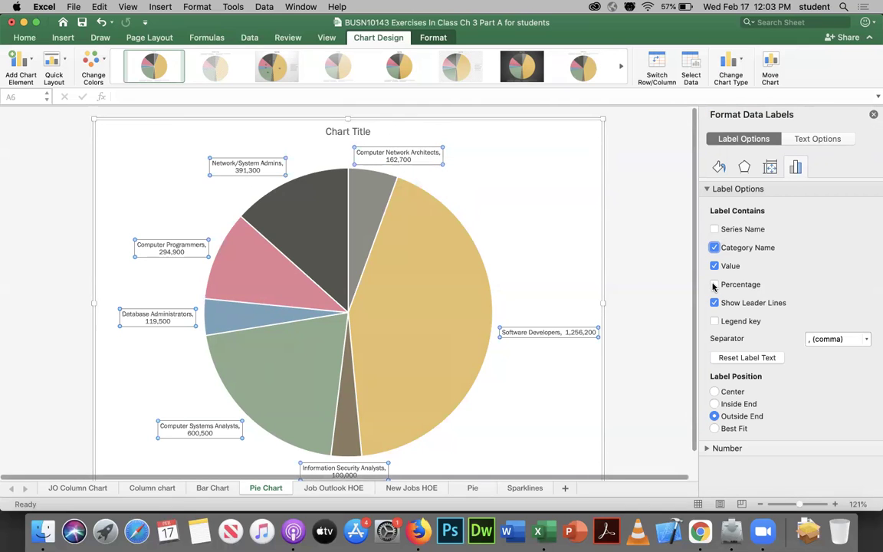
pyautogui.click(714, 284)
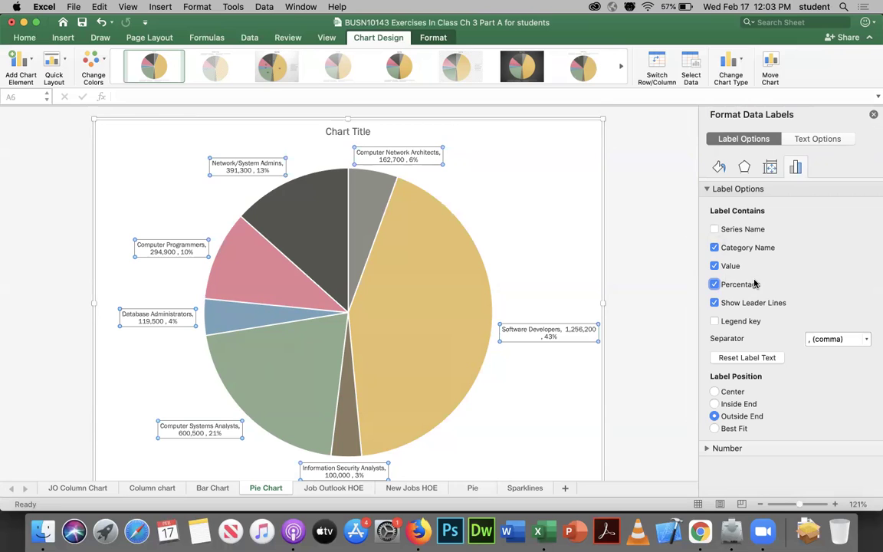
pyautogui.click(714, 429)
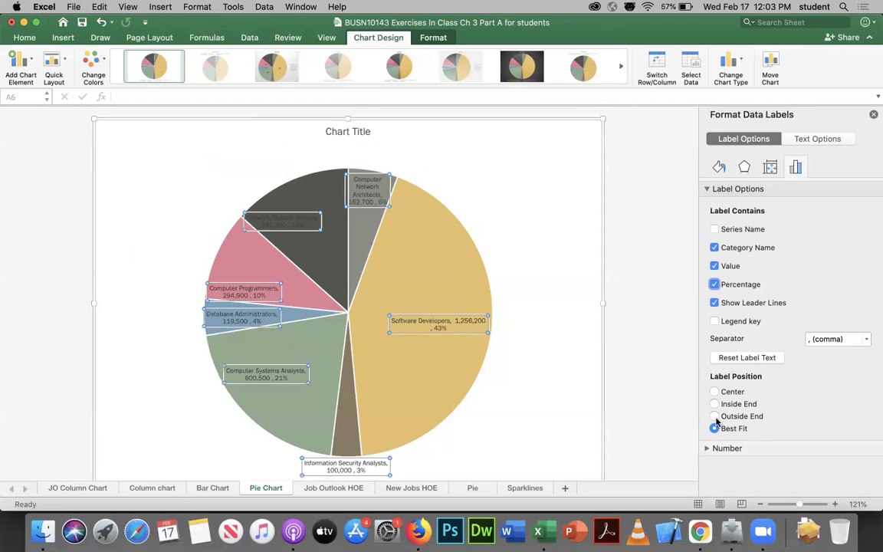
pyautogui.click(715, 416)
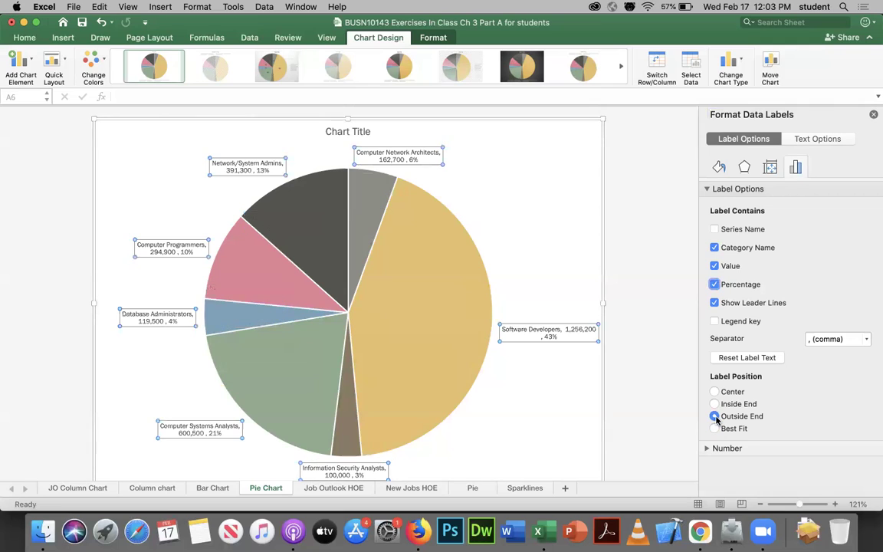
# Try the Number format on the pie chart's data labels and restore the General format
pyautogui.click(706, 190)
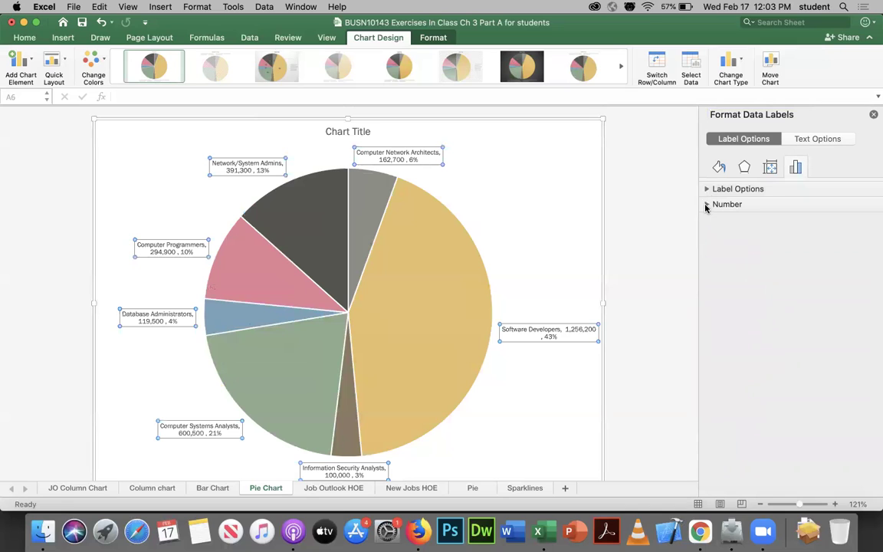
pyautogui.click(707, 204)
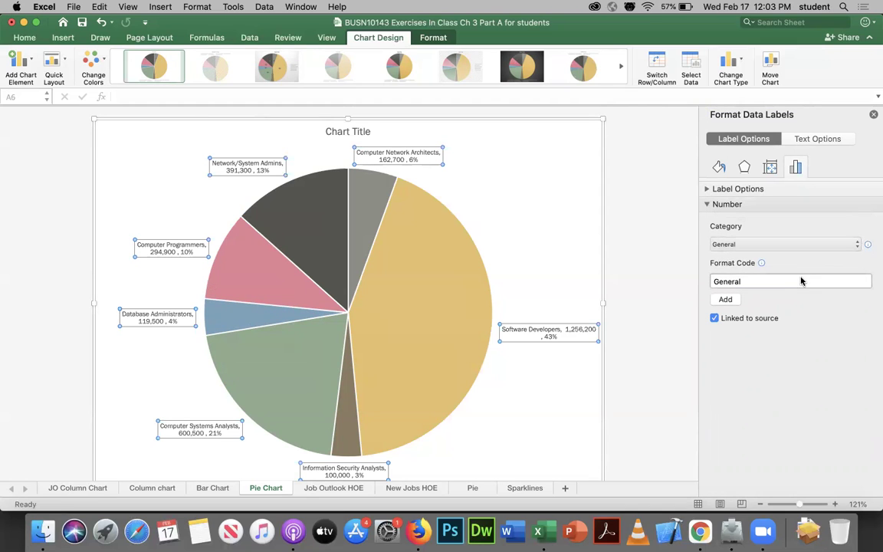
pyautogui.click(857, 243)
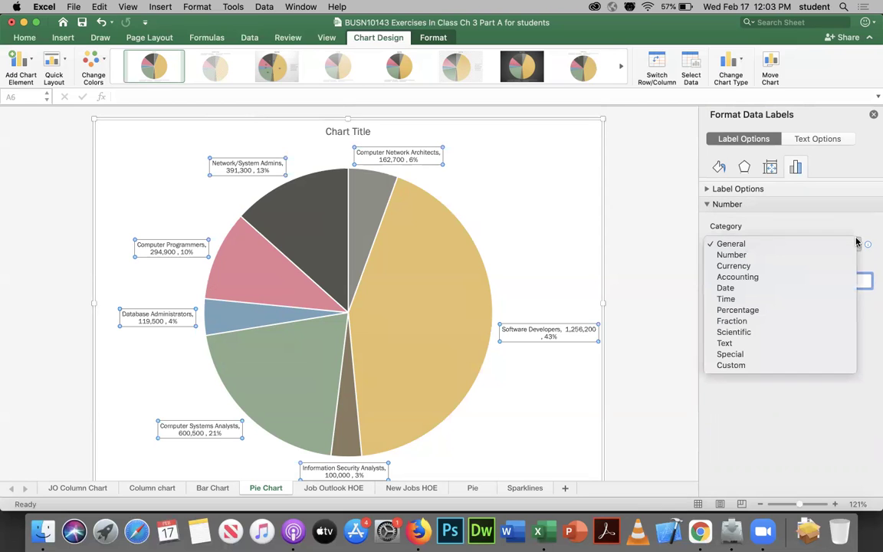
pyautogui.click(749, 256)
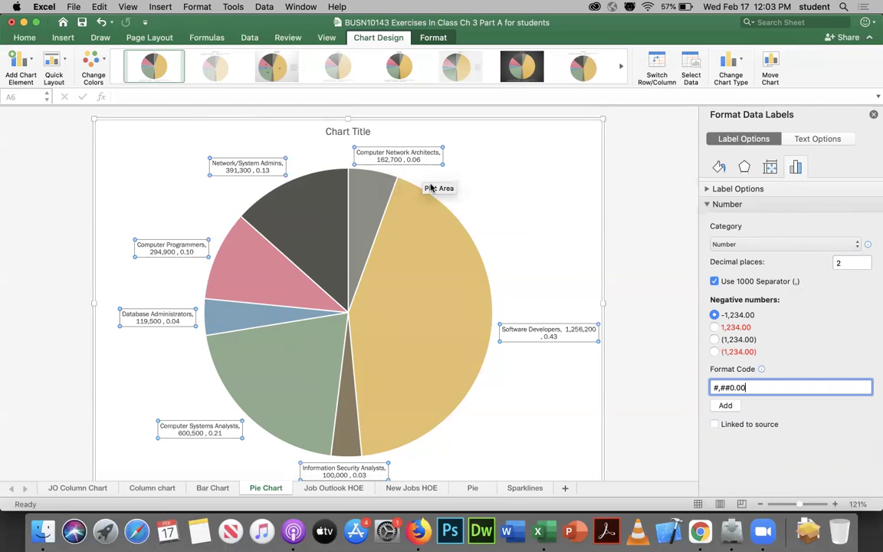
pyautogui.click(858, 244)
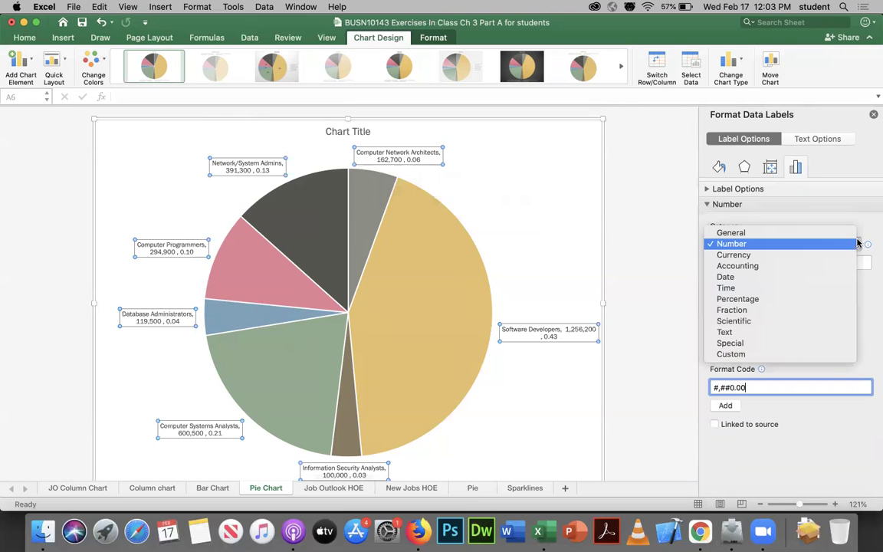
pyautogui.click(724, 233)
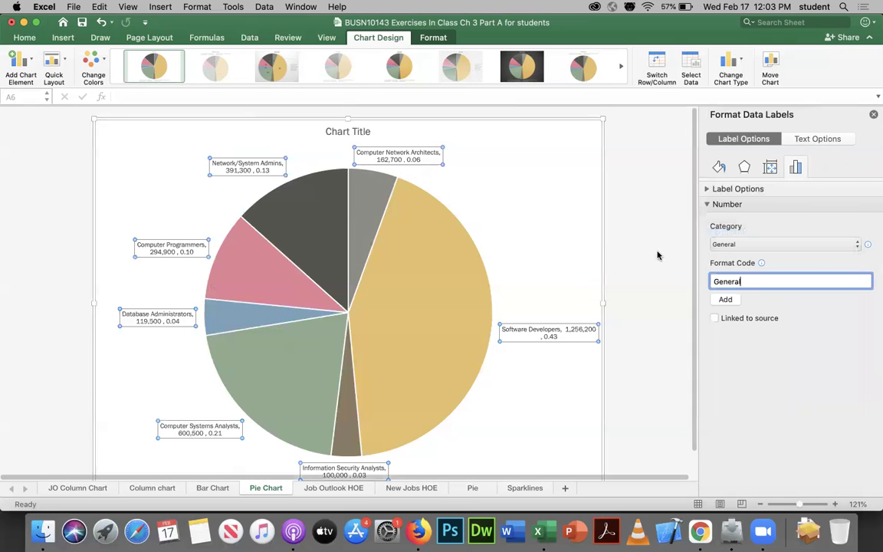
pyautogui.click(710, 189)
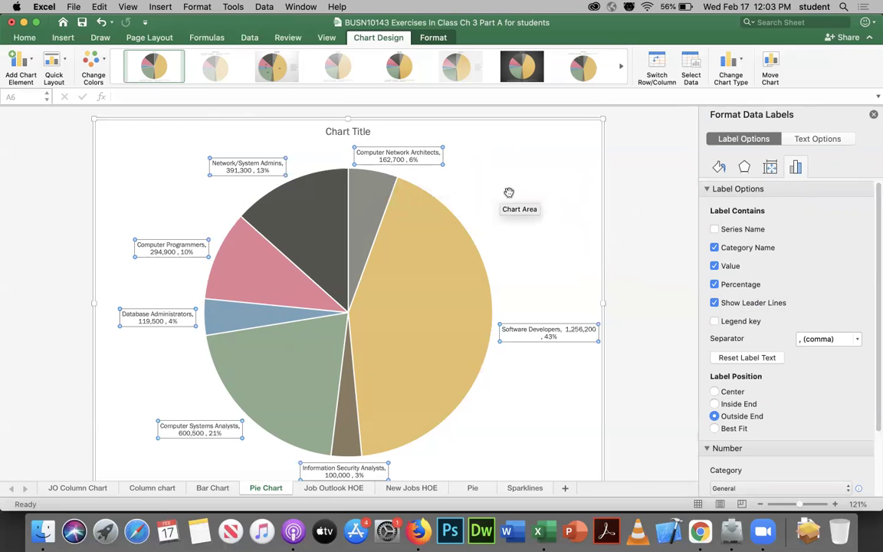
pyautogui.click(564, 197)
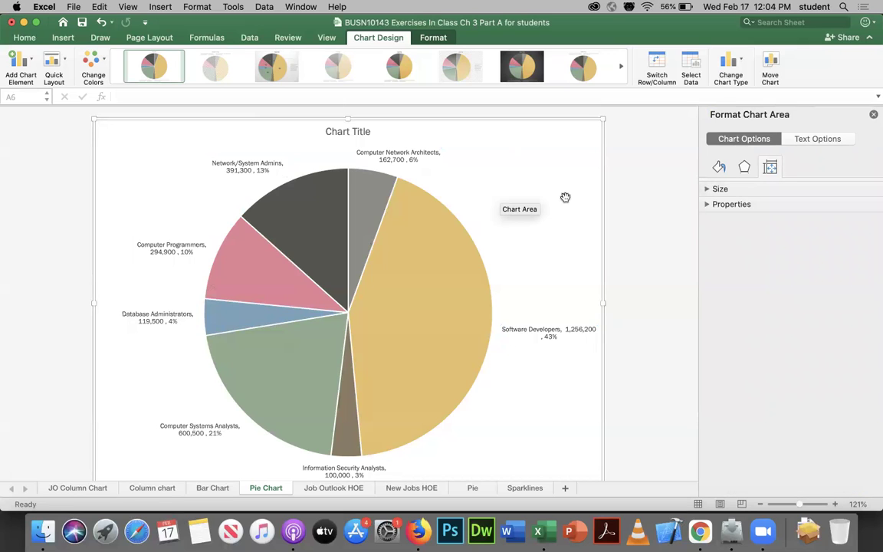
pyautogui.click(256, 284)
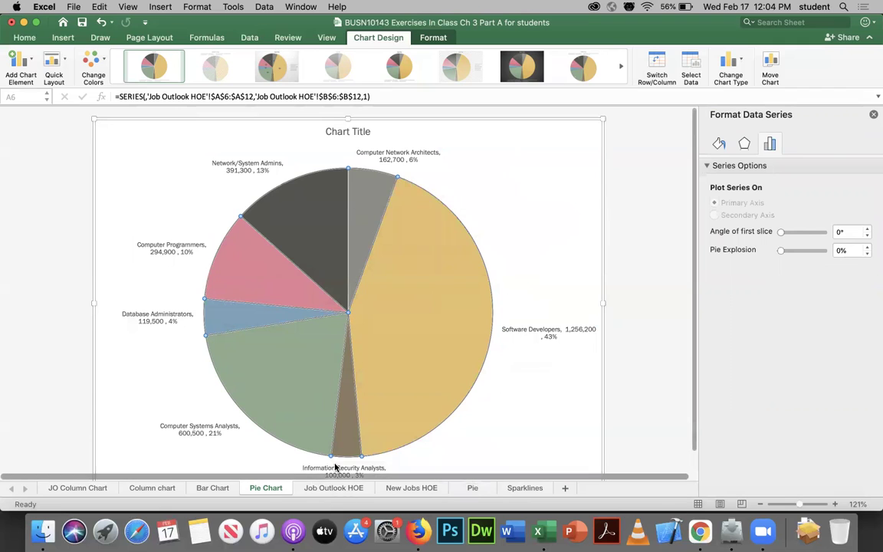
pyautogui.click(251, 274)
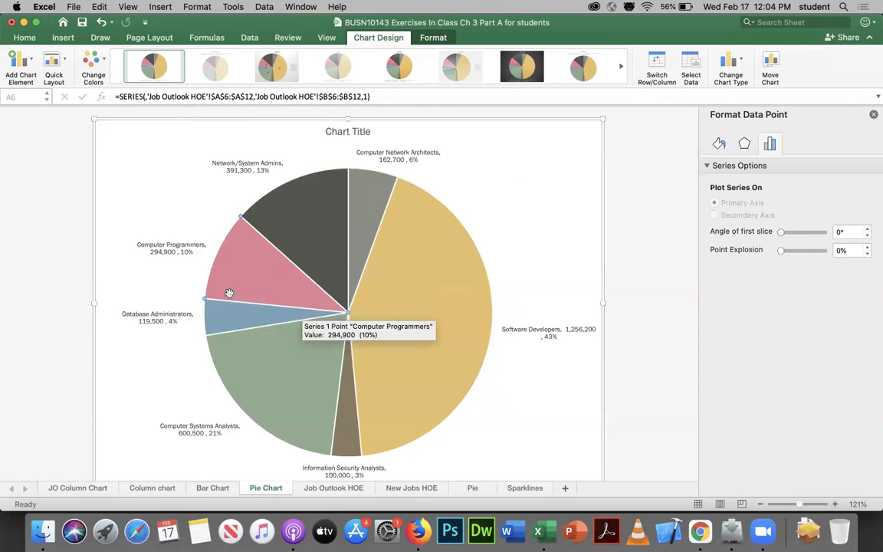
pyautogui.click(873, 114)
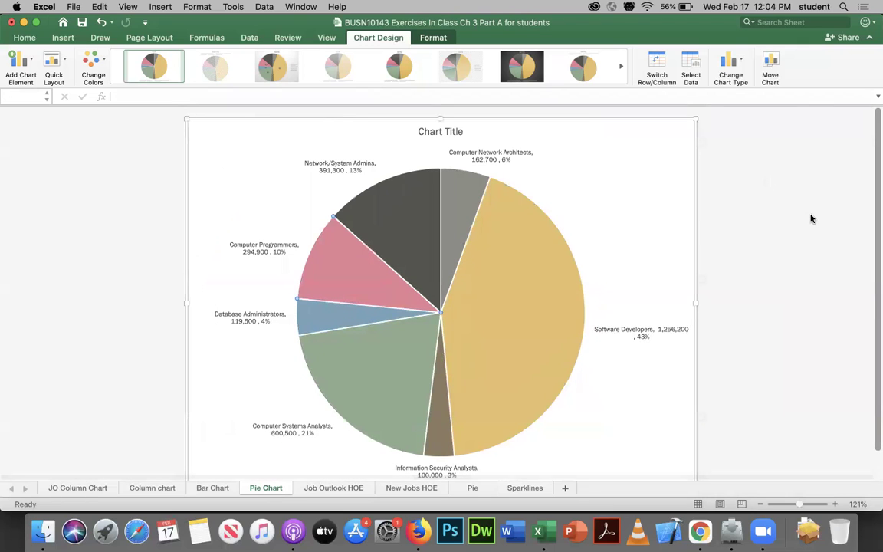
pyautogui.click(778, 220)
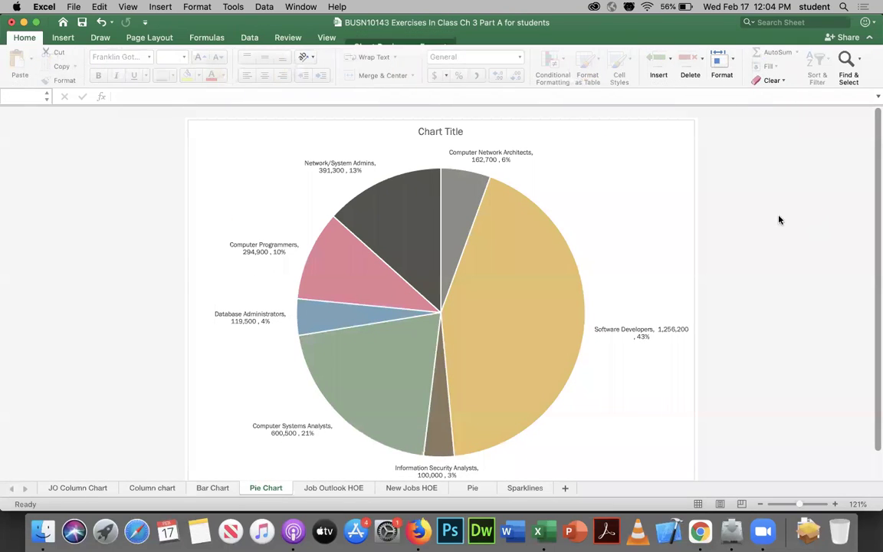
# Select only the Computer Programmers slice and pull it out of the pie to an explosion of about 38%
pyautogui.click(338, 269)
pyautogui.doubleClick(340, 274)
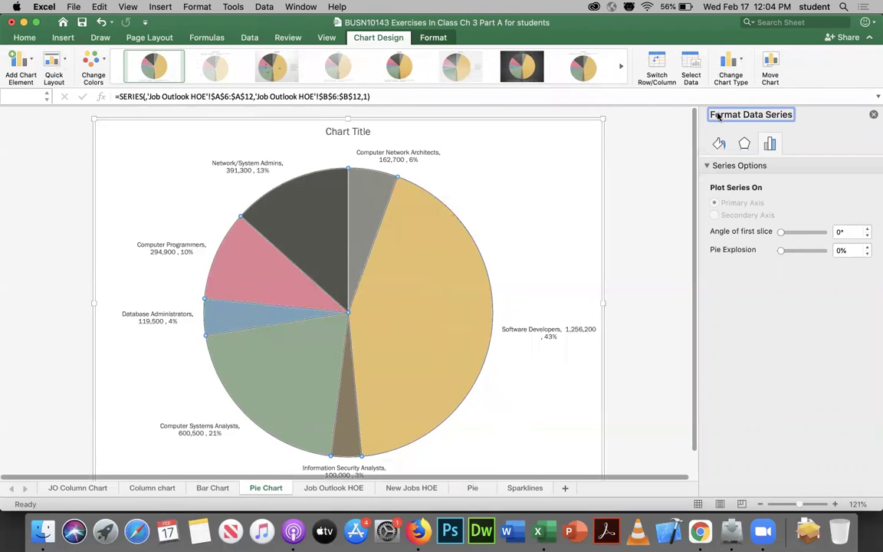
pyautogui.click(250, 270)
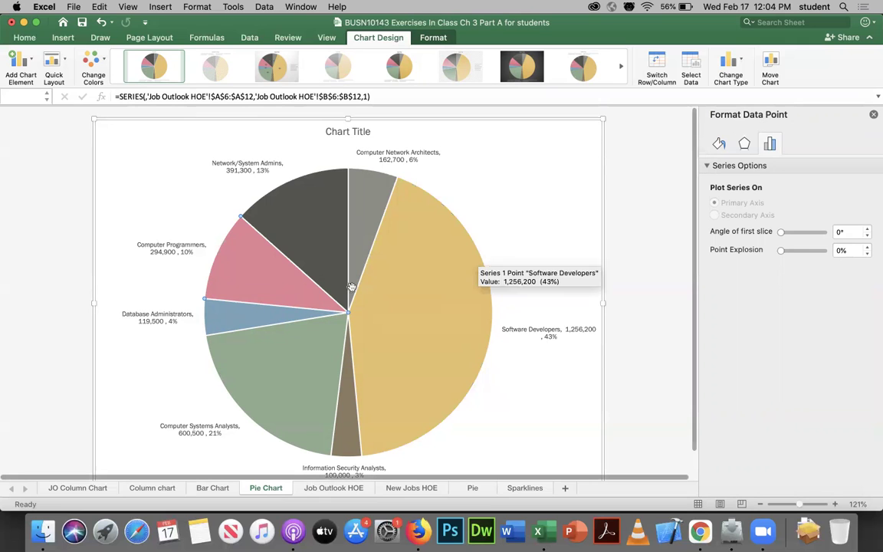
pyautogui.moveTo(253, 273); pyautogui.dragTo(199, 239)
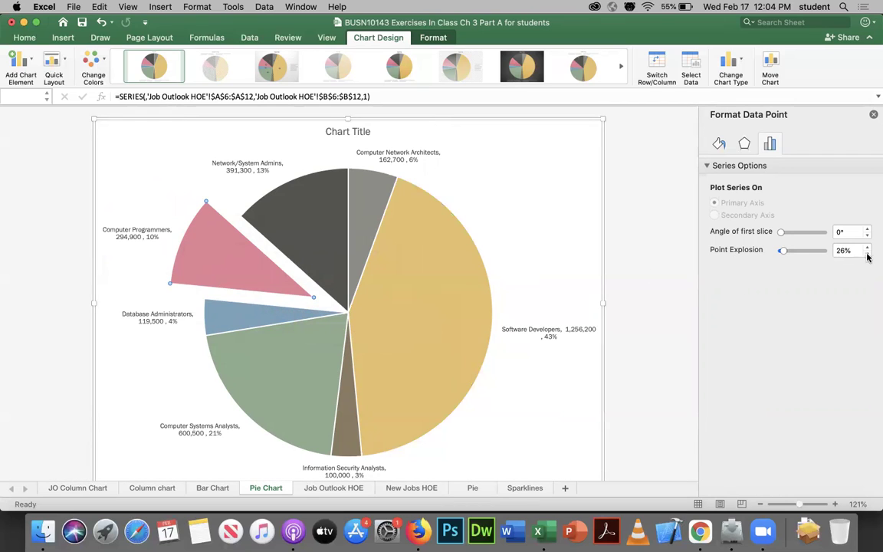
pyautogui.moveTo(244, 272); pyautogui.dragTo(223, 261)
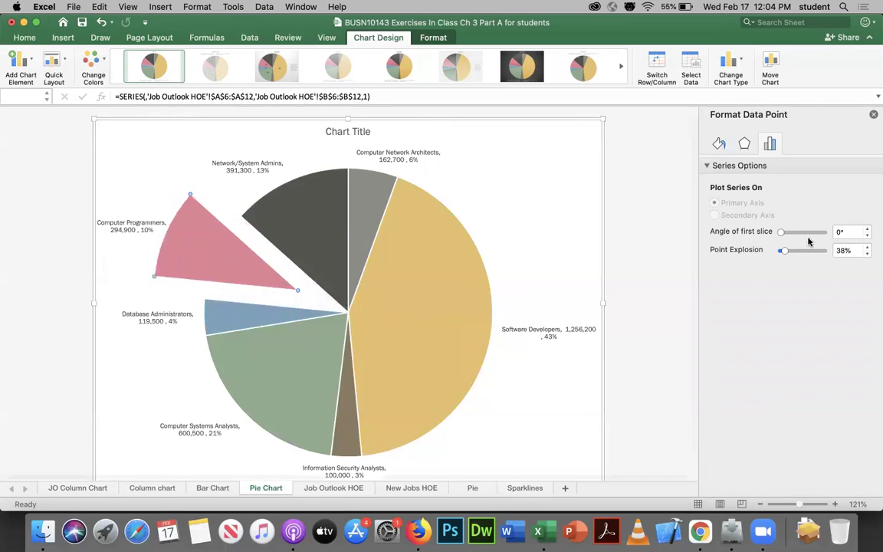
# Set the Computer Programmers slice's point explosion to 25%
pyautogui.click(867, 253)
pyautogui.click(866, 254)
pyautogui.click(866, 253)
pyautogui.click(867, 253)
pyautogui.click(867, 254)
pyautogui.click(867, 254)
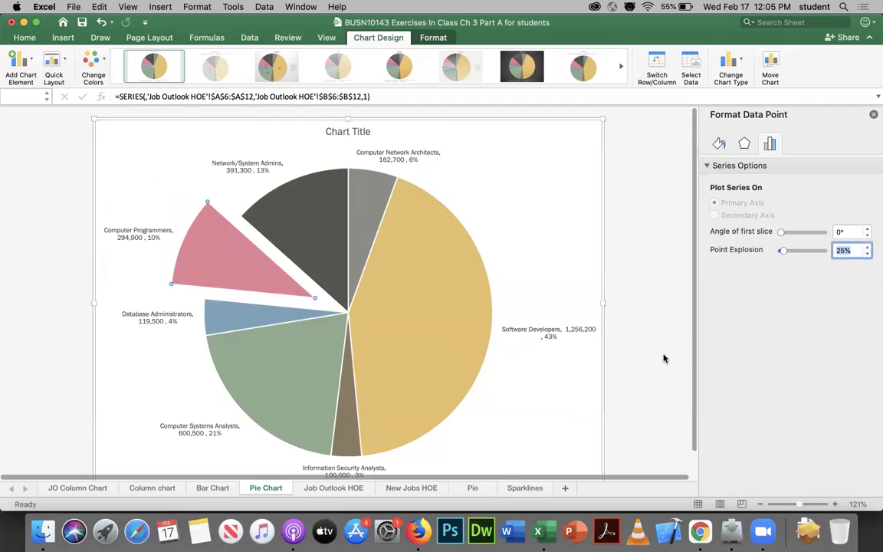
# Try a Data Callout on only the Computer Programmers data label and undo it
pyautogui.click(871, 116)
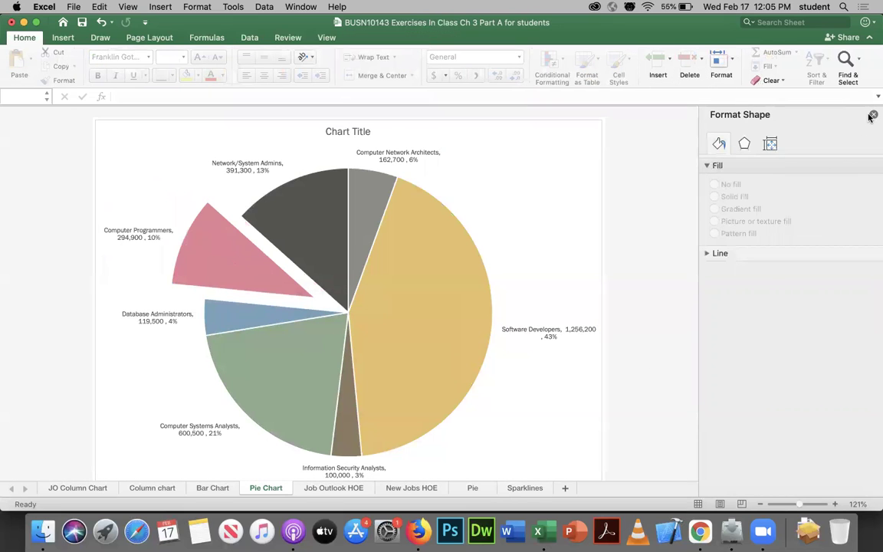
pyautogui.click(872, 114)
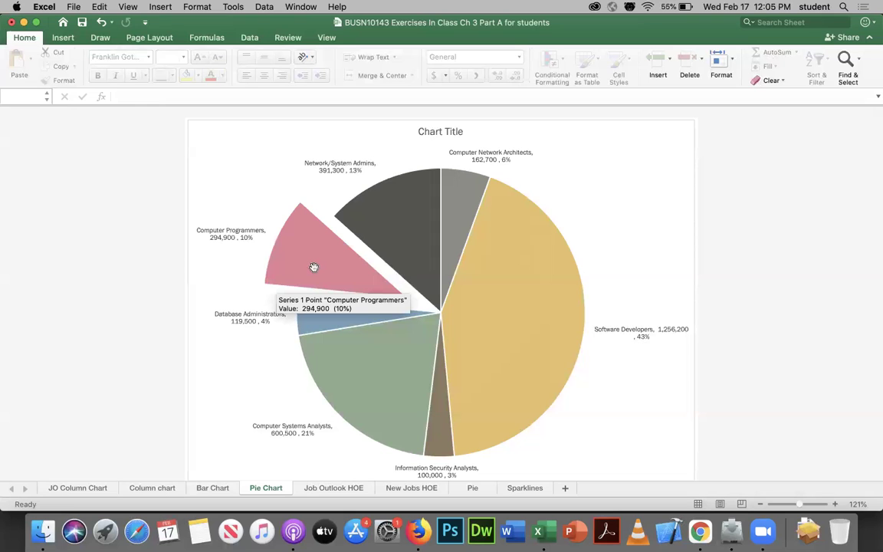
pyautogui.click(232, 235)
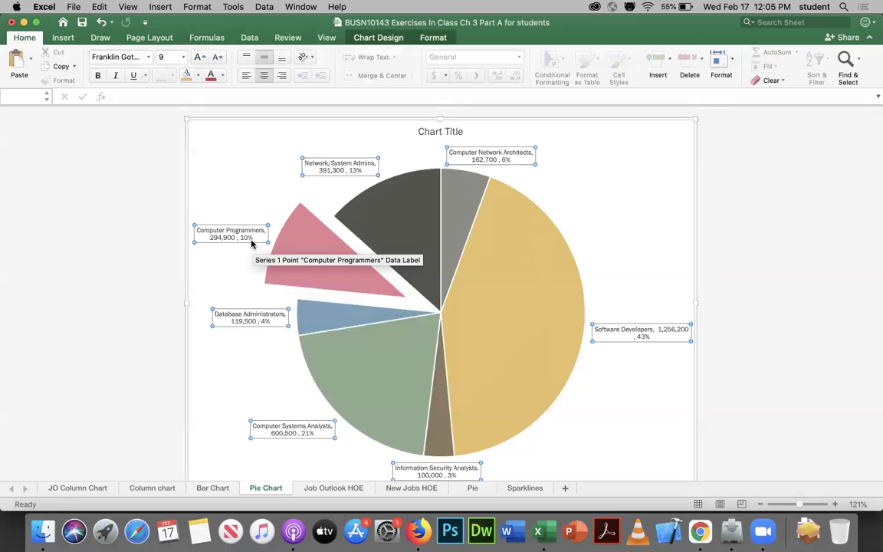
pyautogui.click(250, 239)
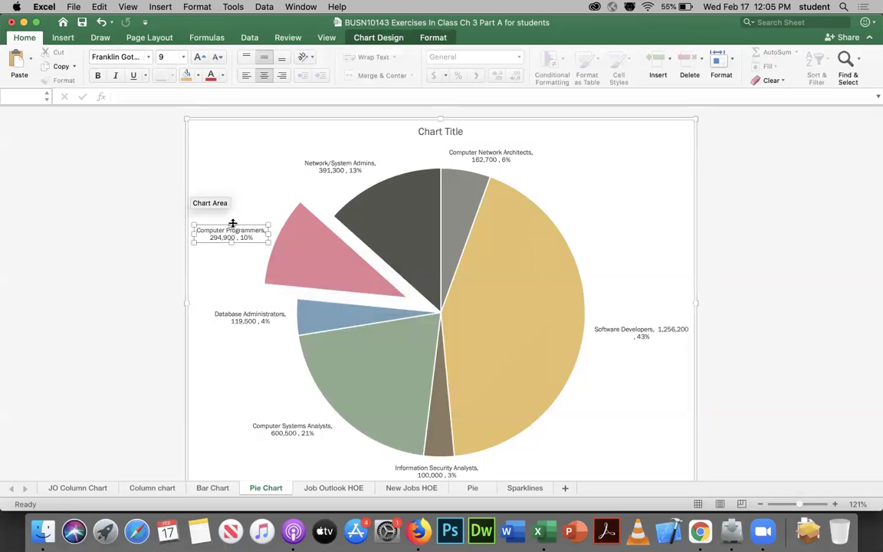
pyautogui.click(376, 38)
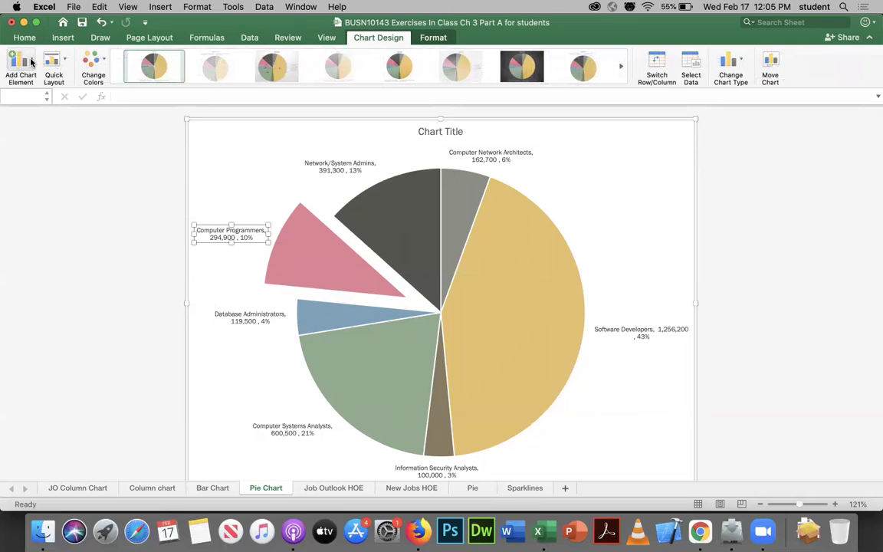
pyautogui.click(31, 60)
pyautogui.moveTo(92, 95)
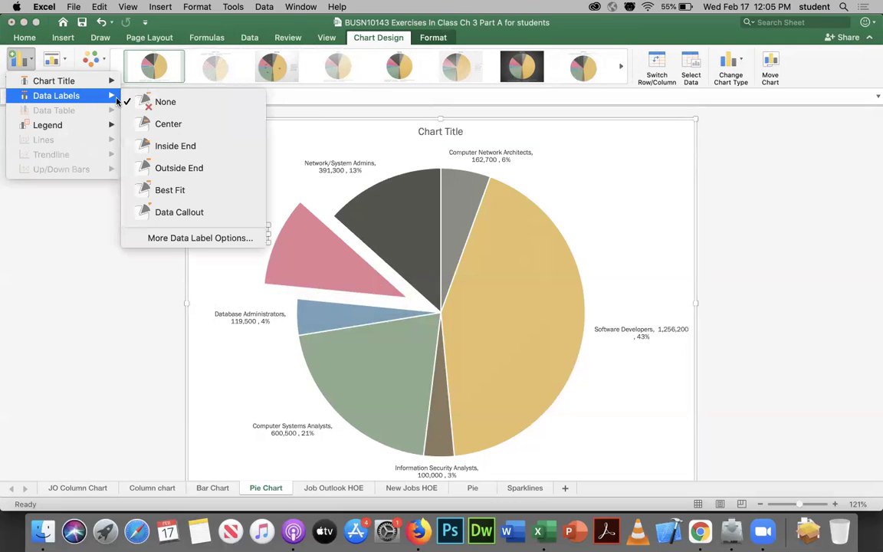
pyautogui.click(180, 212)
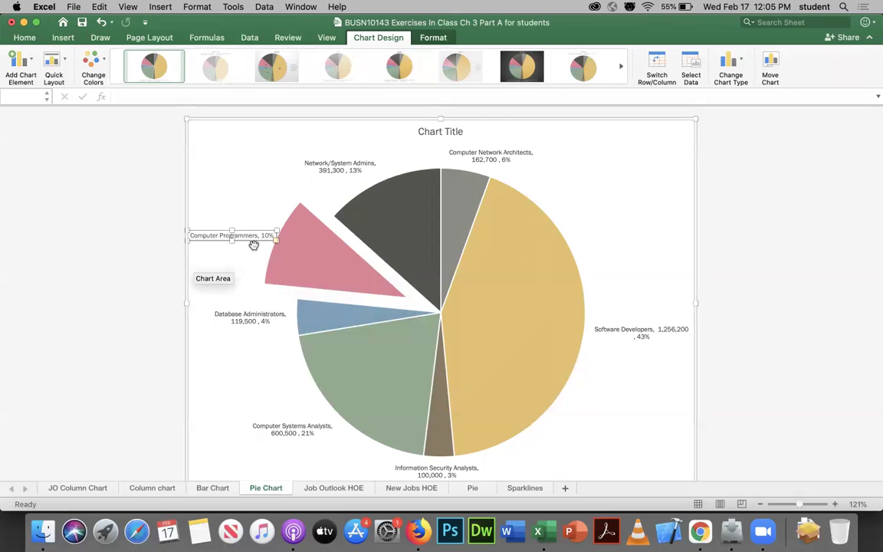
pyautogui.click(771, 307)
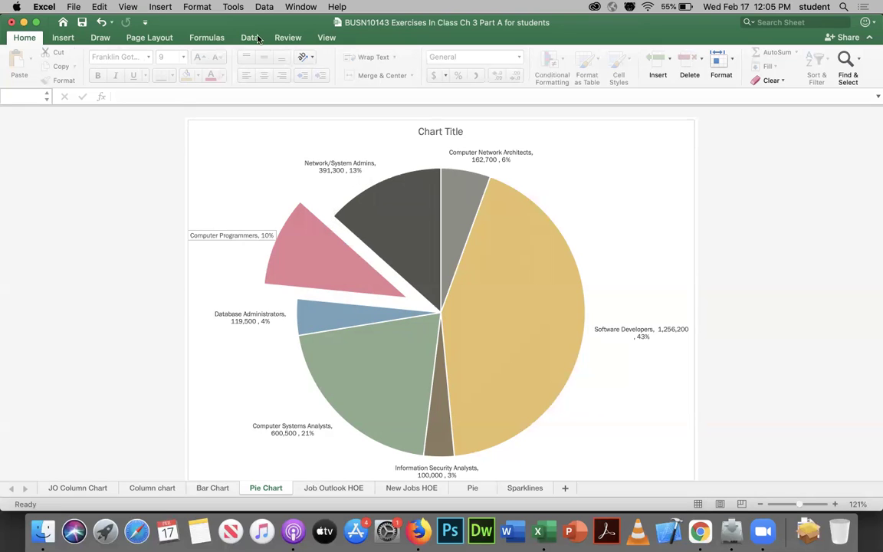
pyautogui.click(102, 25)
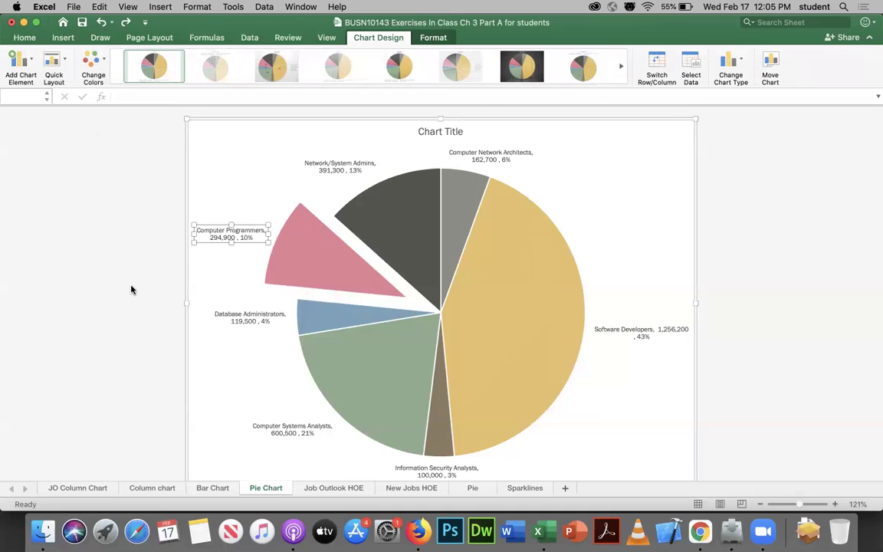
# Deselect the pie chart and go to the Pie worksheet with the fruit sales table
pyautogui.click(67, 283)
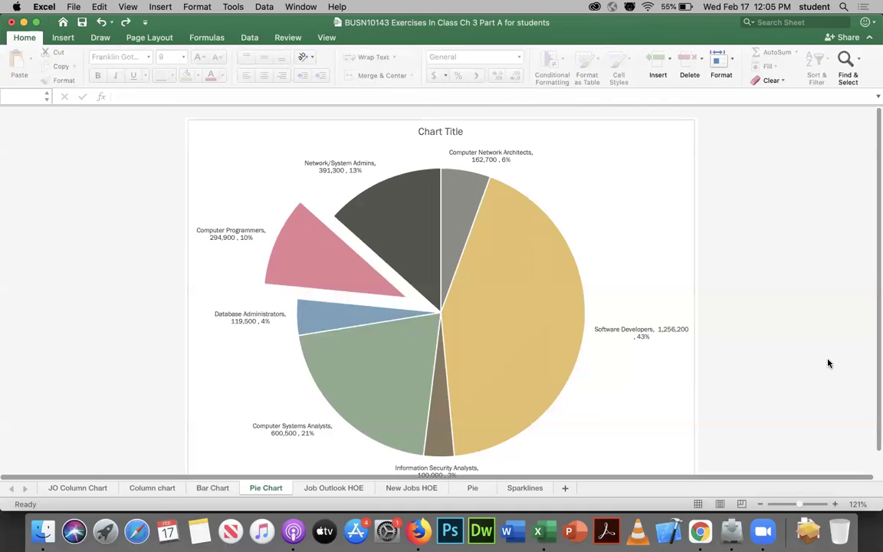
pyautogui.click(472, 488)
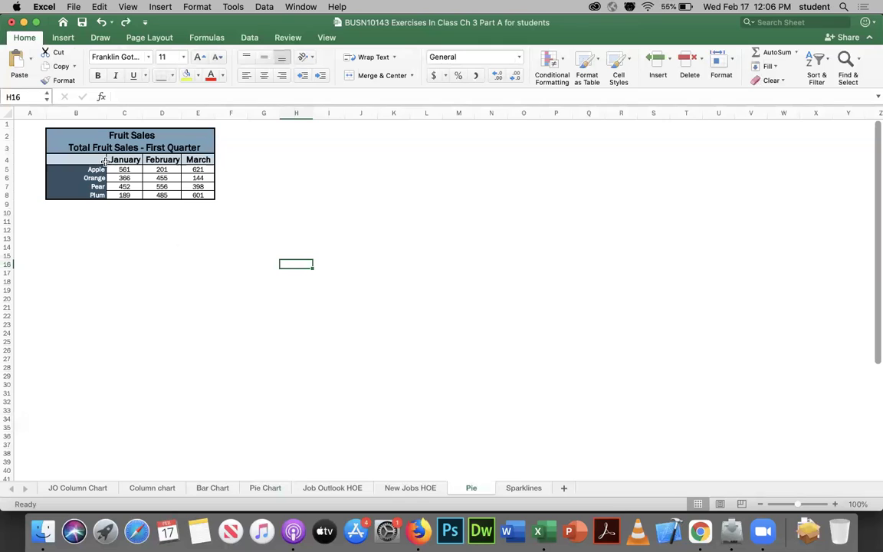
# Try a 2-D pie chart built from the whole fruit sales range B4:E8 and undo its insertion
pyautogui.moveTo(93, 159); pyautogui.dragTo(190, 195)
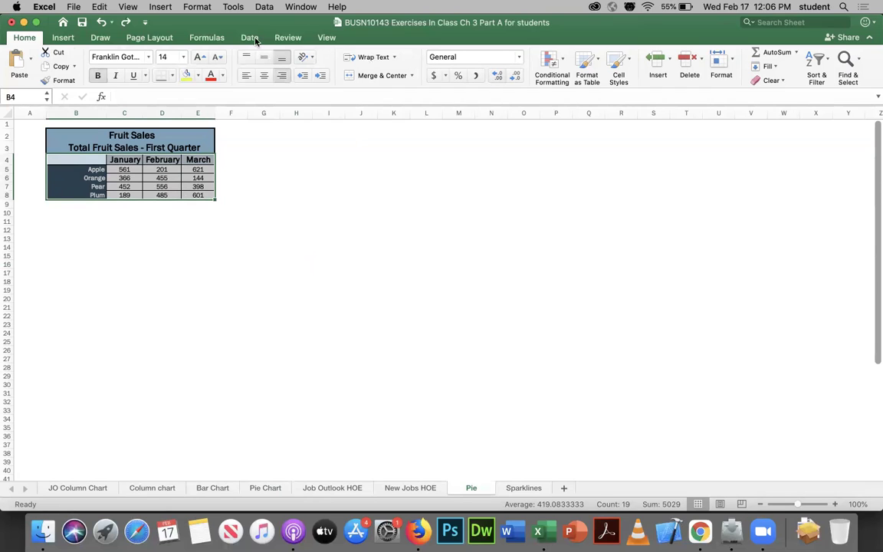
pyautogui.click(62, 39)
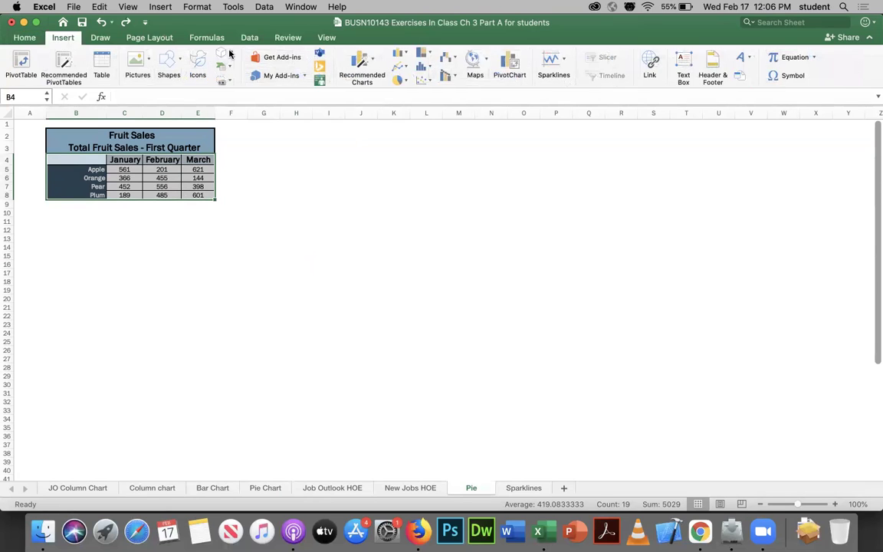
pyautogui.click(401, 80)
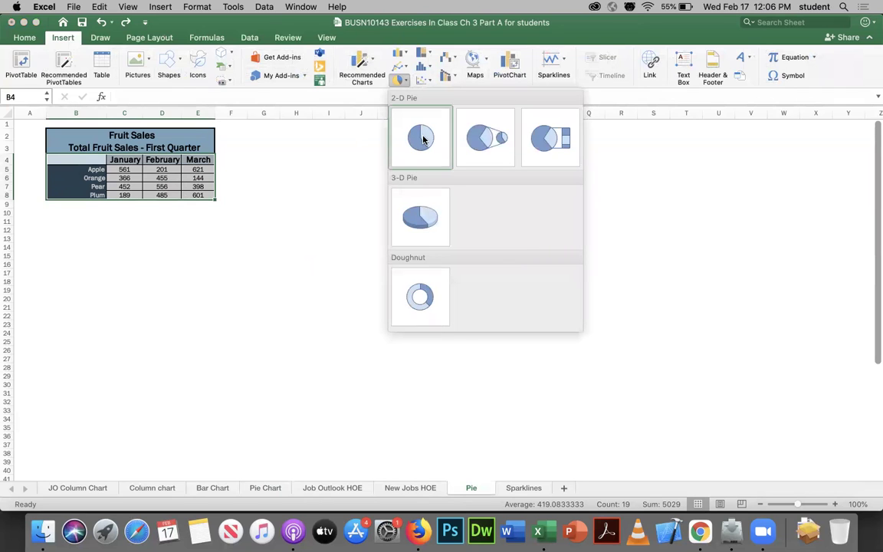
pyautogui.click(422, 136)
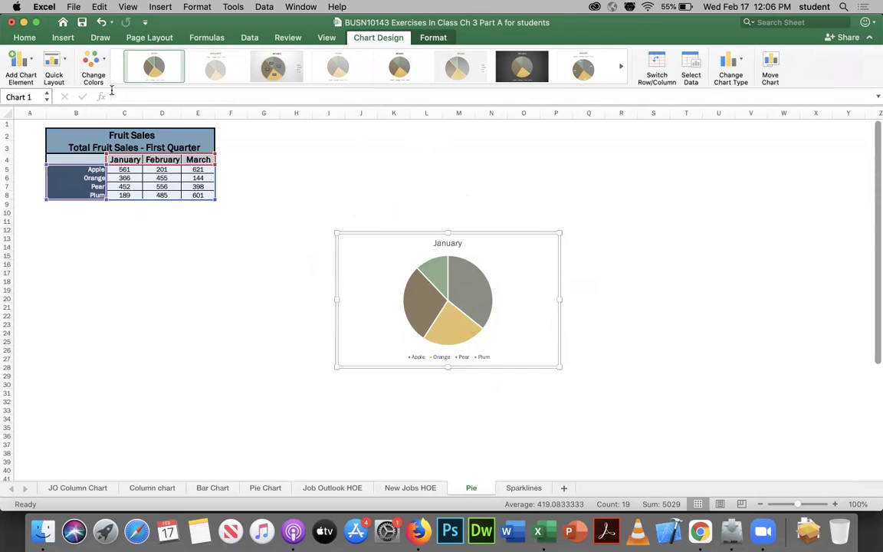
pyautogui.click(104, 21)
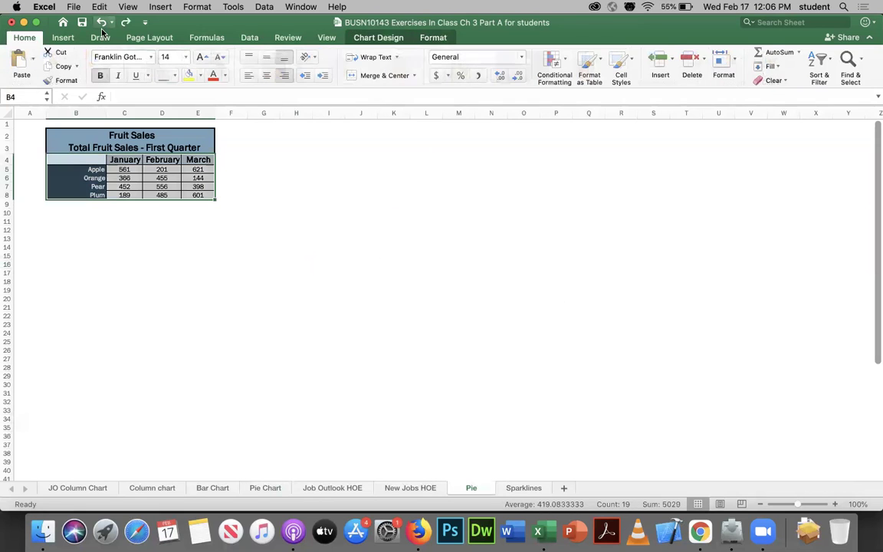
# Insert a 2-D pie chart of the January fruit sales from B4:C8 and place it below the table
pyautogui.moveTo(90, 159); pyautogui.dragTo(111, 194)
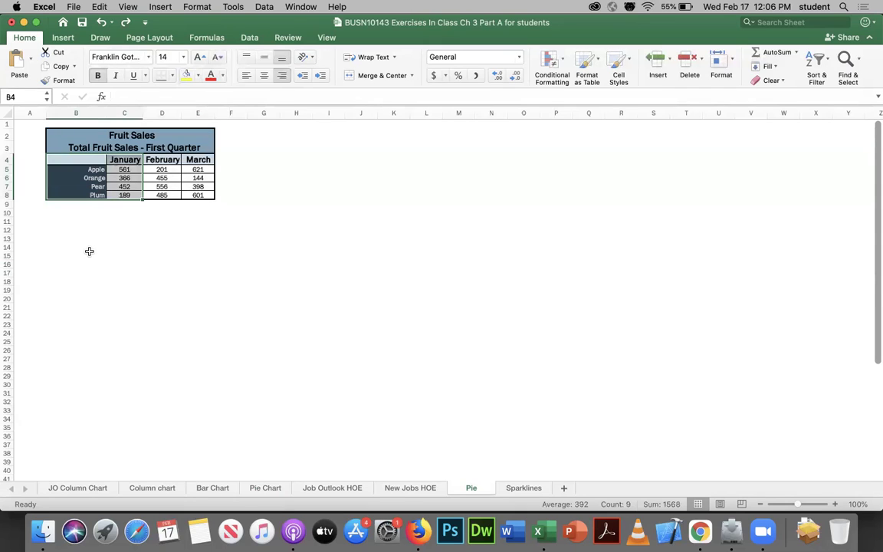
pyautogui.click(61, 37)
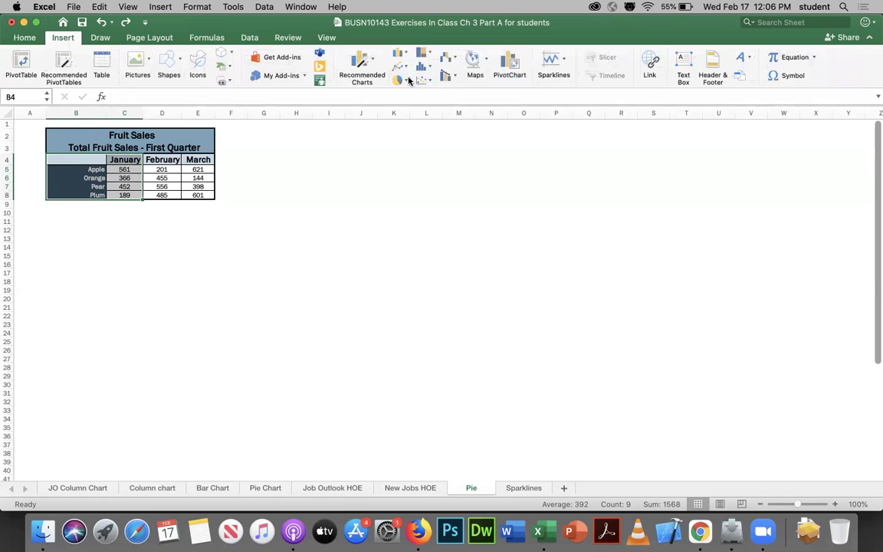
pyautogui.click(406, 80)
pyautogui.click(421, 138)
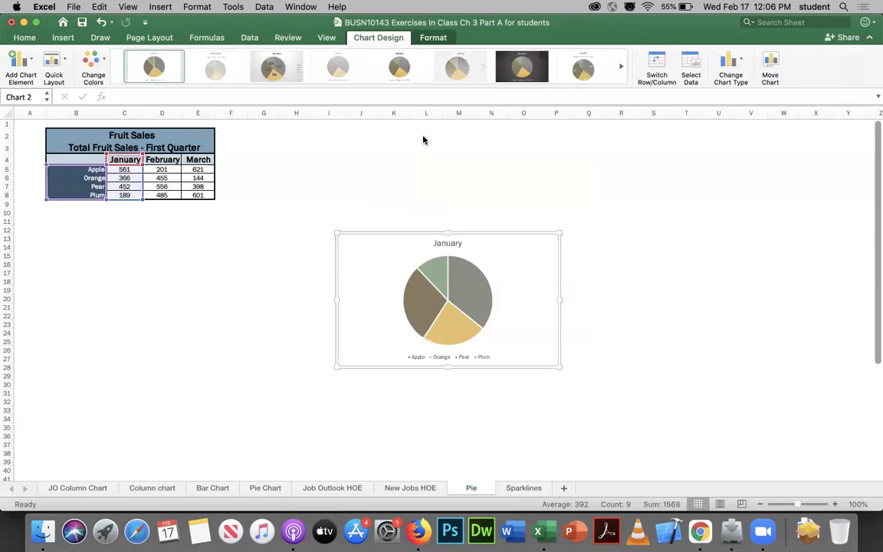
pyautogui.moveTo(365, 247); pyautogui.dragTo(93, 267)
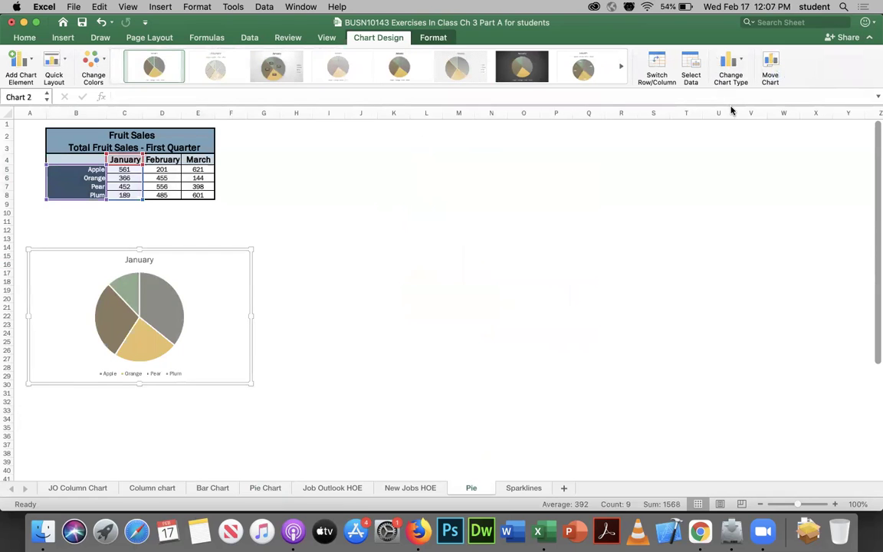
pyautogui.click(328, 289)
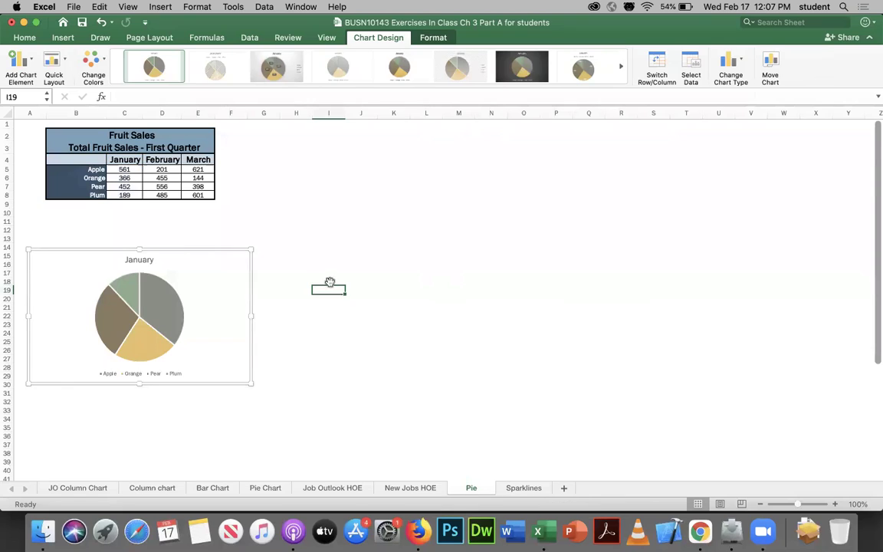
# Insert a 2-D pie chart of the February sales from B4:B8 and D4:D8, placed just right of the January chart
pyautogui.moveTo(83, 159); pyautogui.dragTo(98, 195)
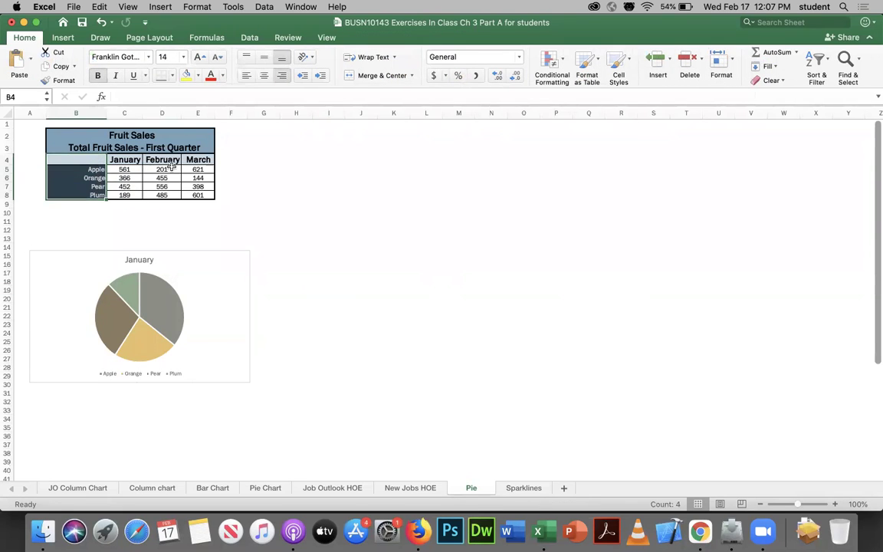
pyautogui.moveTo(164, 158); pyautogui.dragTo(163, 195)
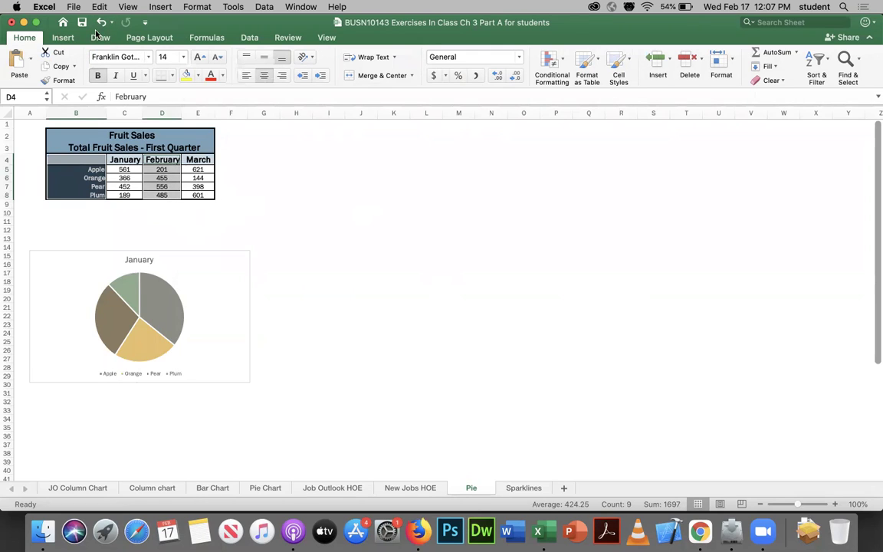
pyautogui.click(69, 38)
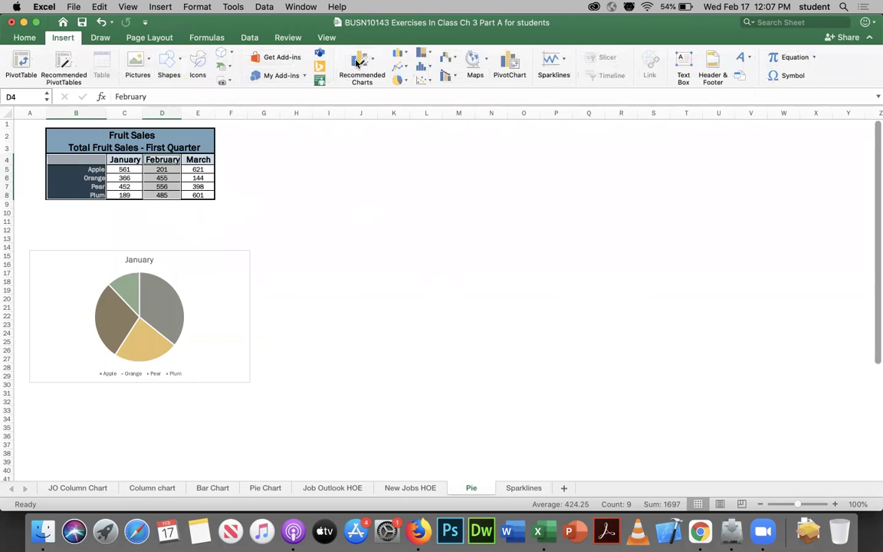
pyautogui.click(400, 79)
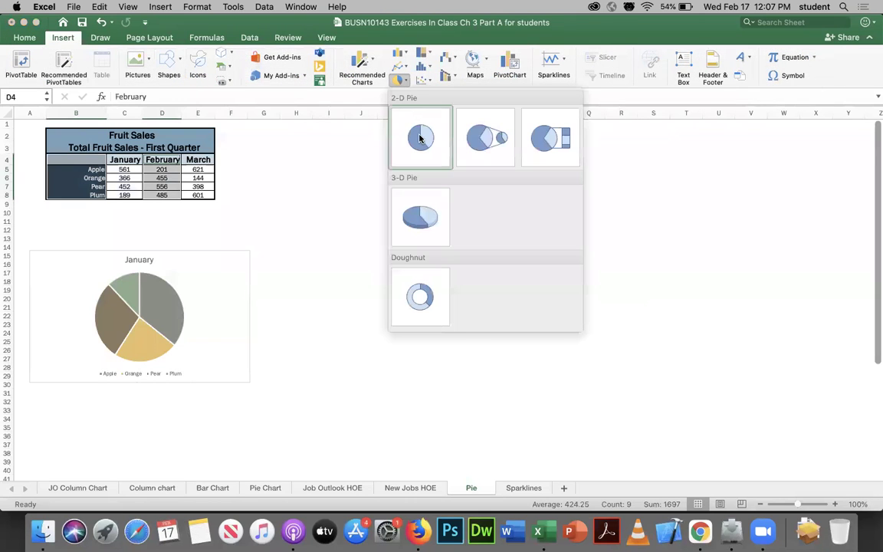
pyautogui.click(379, 124)
pyautogui.moveTo(371, 241); pyautogui.dragTo(310, 259)
pyautogui.click(579, 280)
pyautogui.click(495, 213)
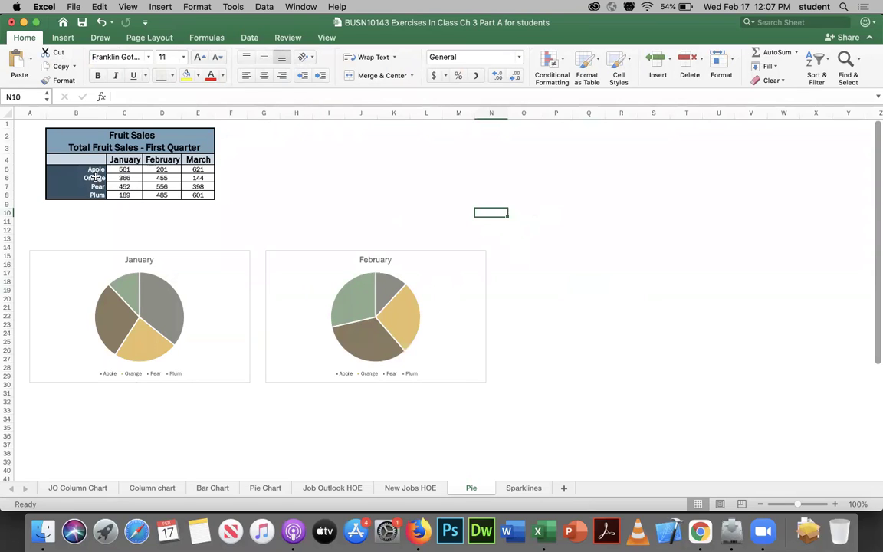
# Try a 2-D pie chart of the March sales from the mismatched ranges B5:B8 and E4:E8, and delete that chart
pyautogui.moveTo(89, 167); pyautogui.dragTo(95, 191)
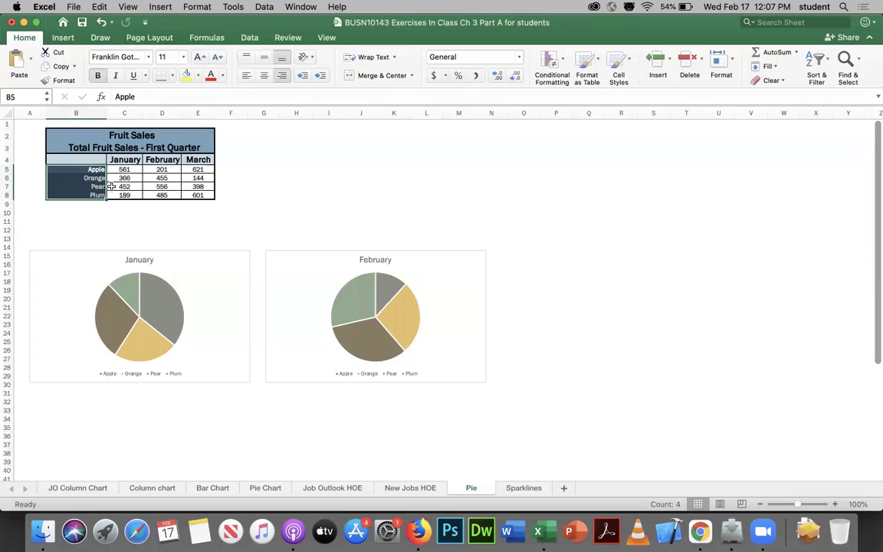
pyautogui.moveTo(203, 159); pyautogui.dragTo(198, 194)
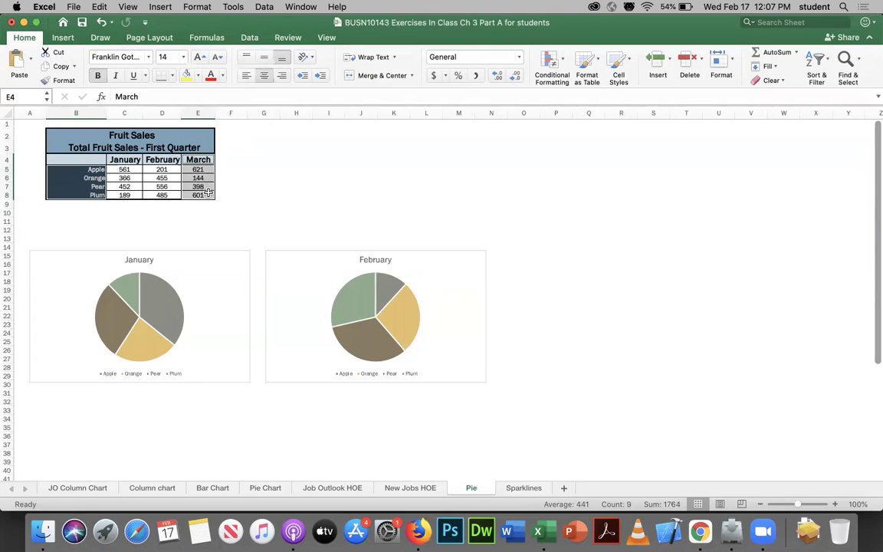
pyautogui.click(64, 37)
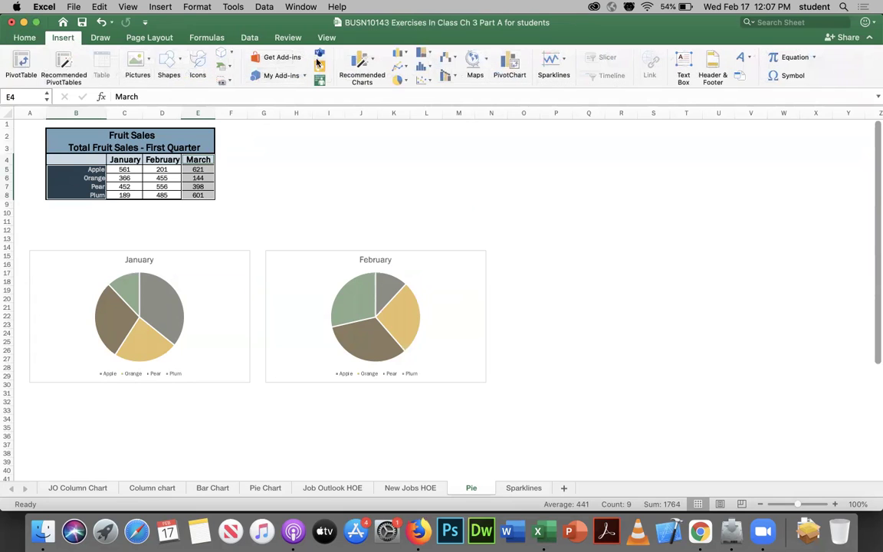
pyautogui.click(398, 80)
pyautogui.click(423, 142)
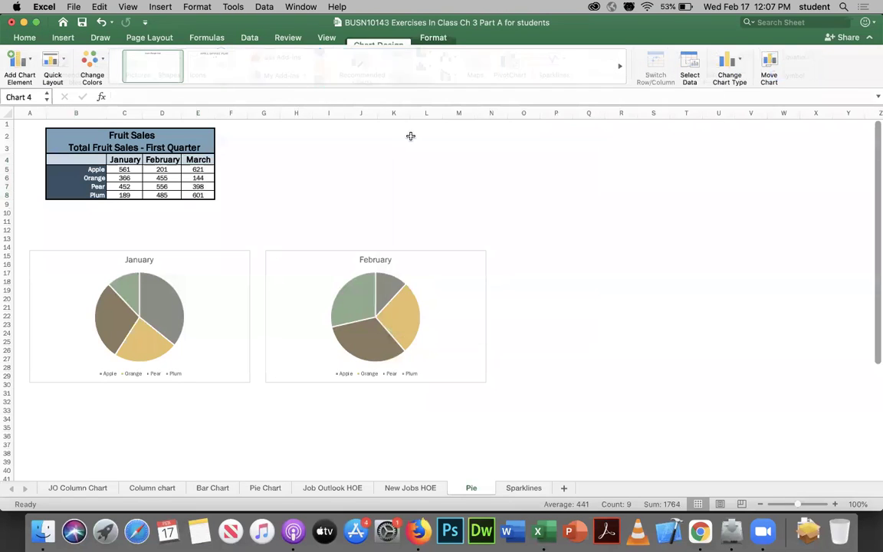
pyautogui.moveTo(513, 238); pyautogui.dragTo(677, 256)
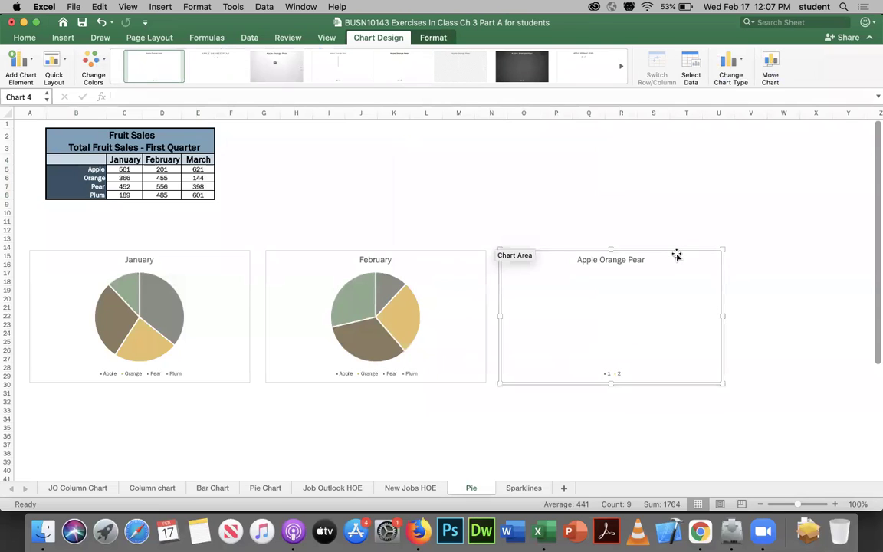
pyautogui.click(615, 283)
pyautogui.click(716, 268)
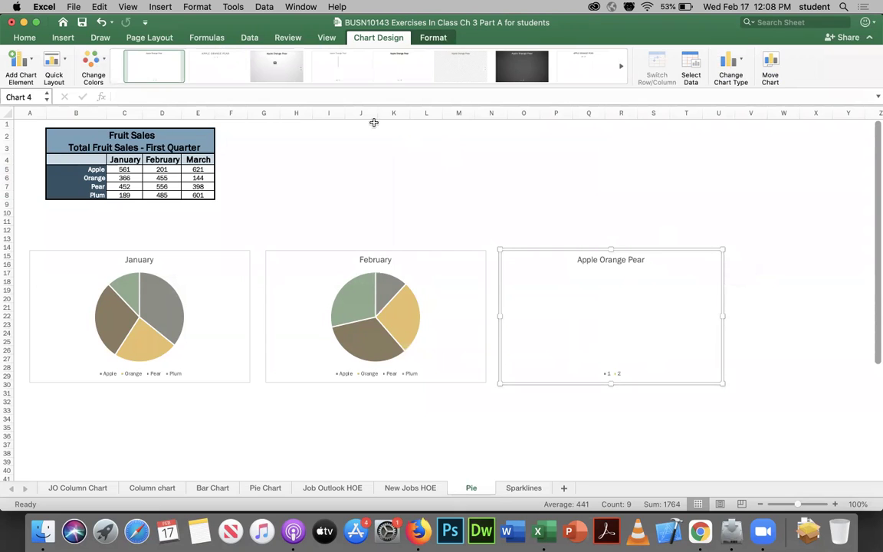
pyautogui.press('Delete')
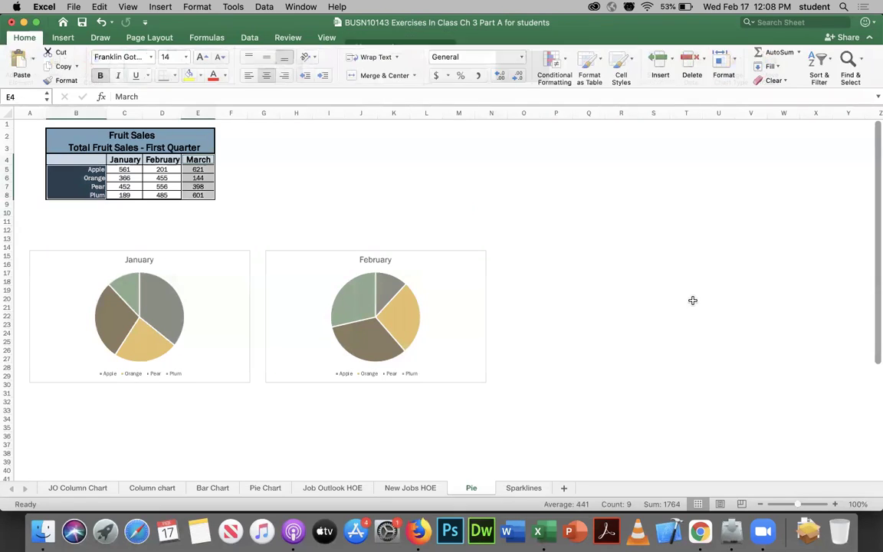
pyautogui.click(272, 179)
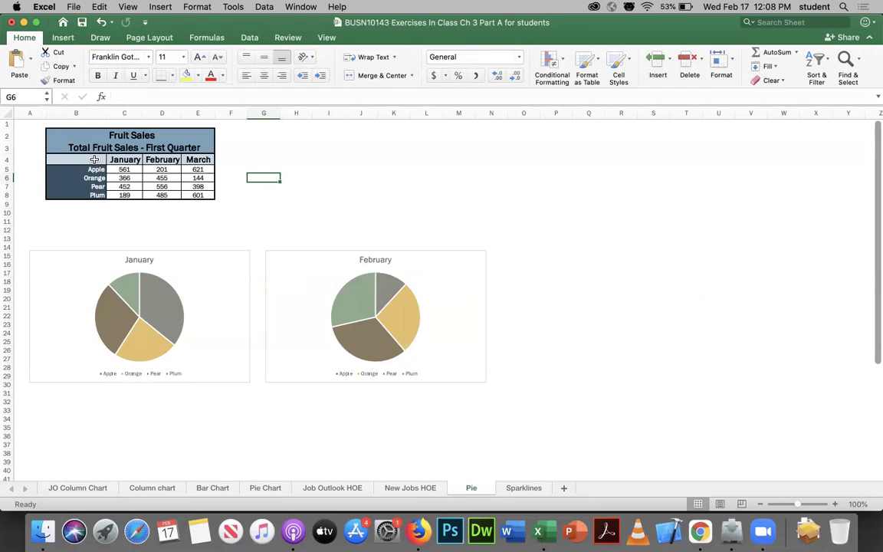
# Insert a 2-D pie chart of the March sales from B4:B8 and E4:E8, placed just right of the February chart
pyautogui.moveTo(95, 160); pyautogui.dragTo(96, 194)
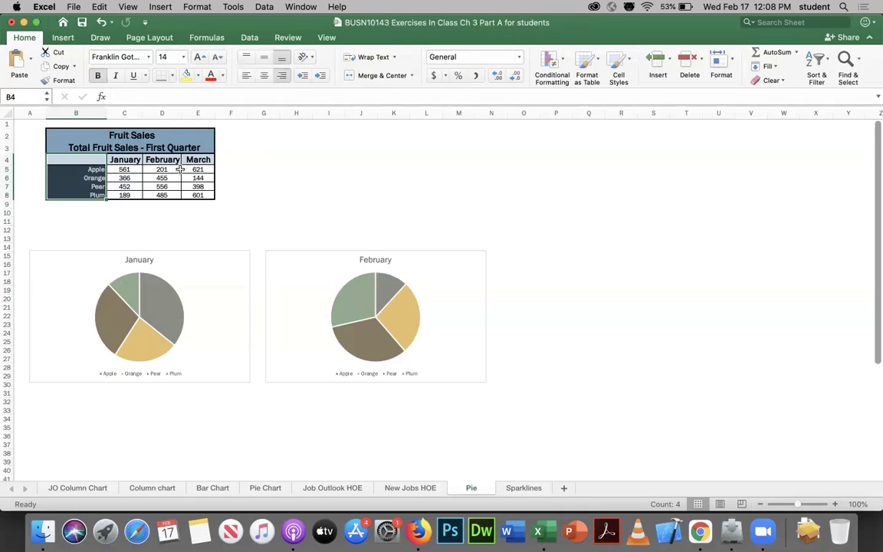
pyautogui.moveTo(192, 159); pyautogui.dragTo(197, 193)
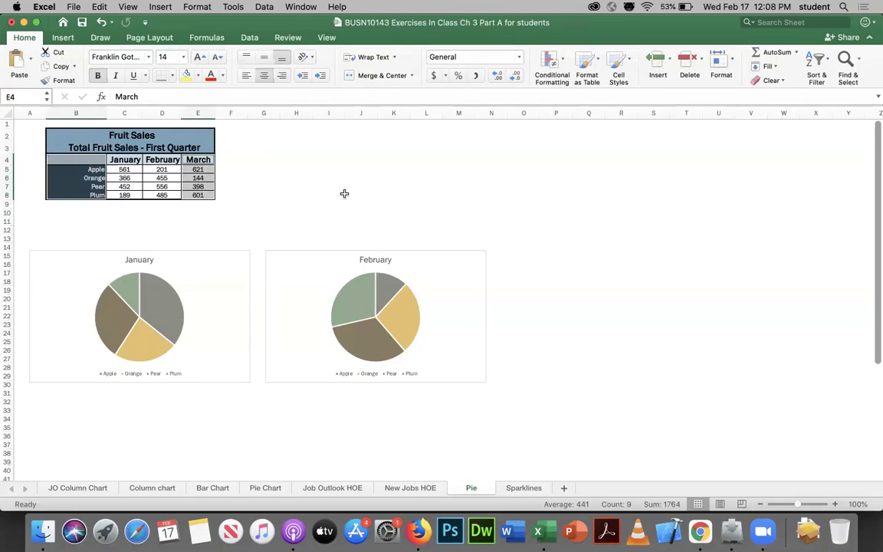
pyautogui.click(66, 38)
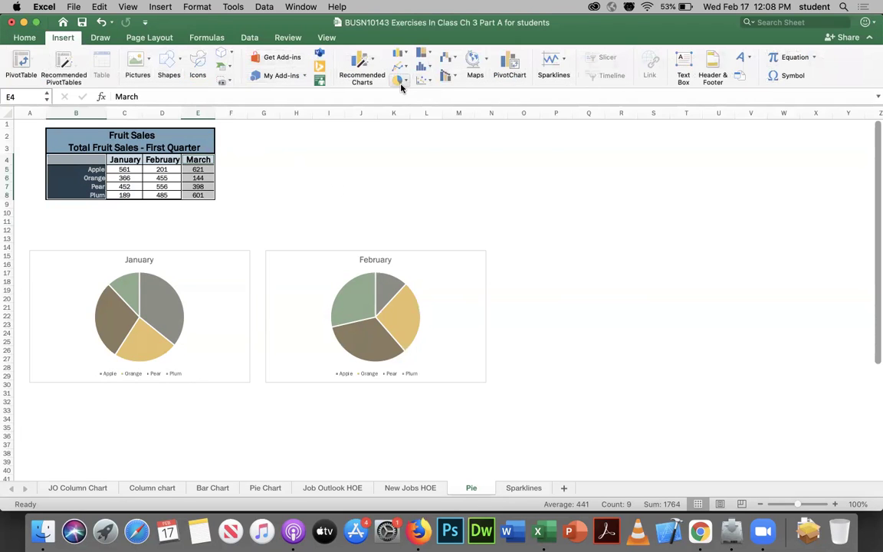
pyautogui.click(399, 80)
pyautogui.click(420, 136)
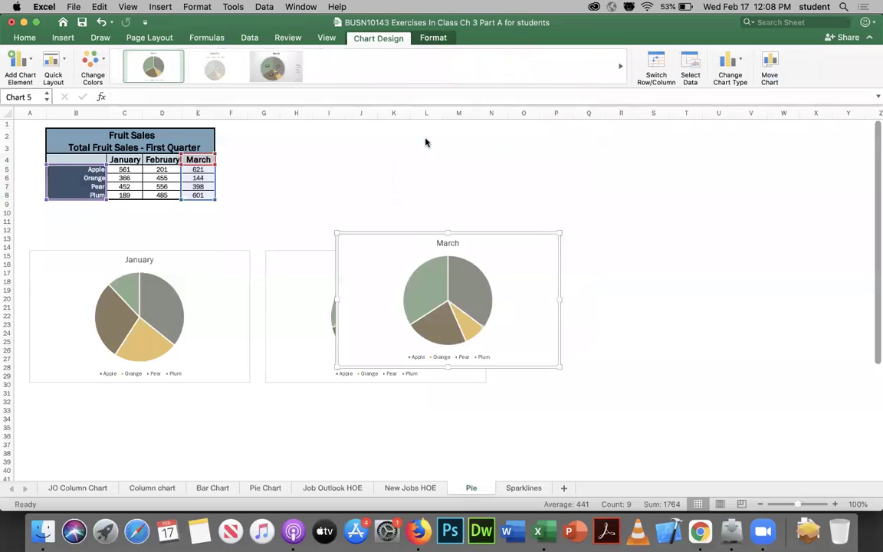
pyautogui.moveTo(498, 241); pyautogui.dragTo(658, 258)
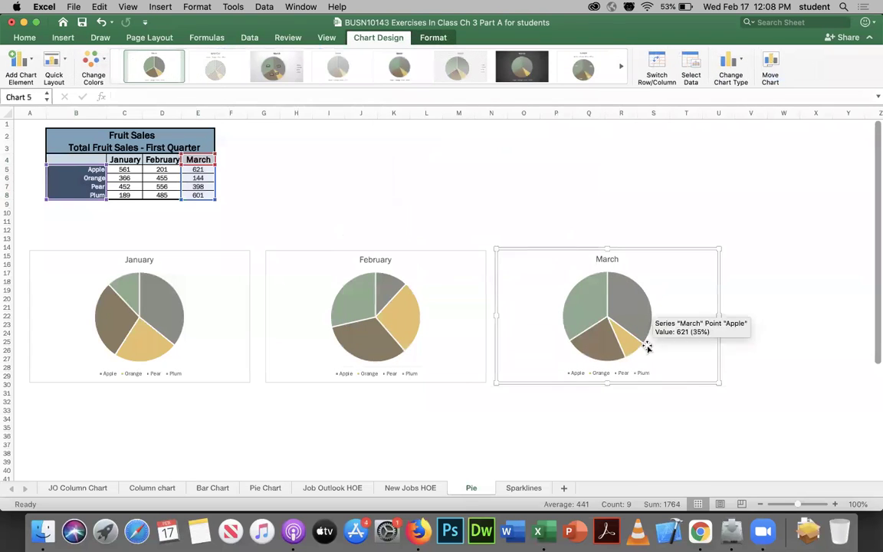
pyautogui.click(658, 418)
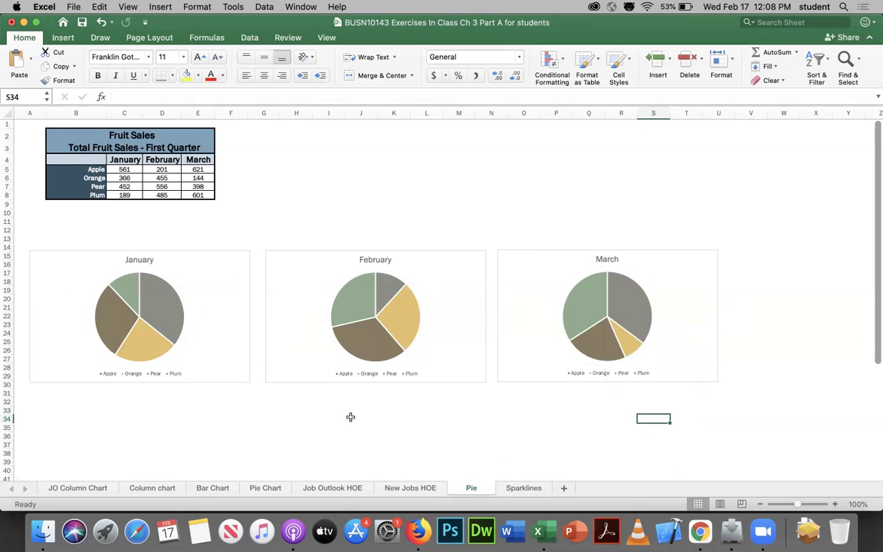
# Insert the recommended clustered column chart from the whole fruit sales range B4:E8
pyautogui.moveTo(82, 158); pyautogui.dragTo(197, 196)
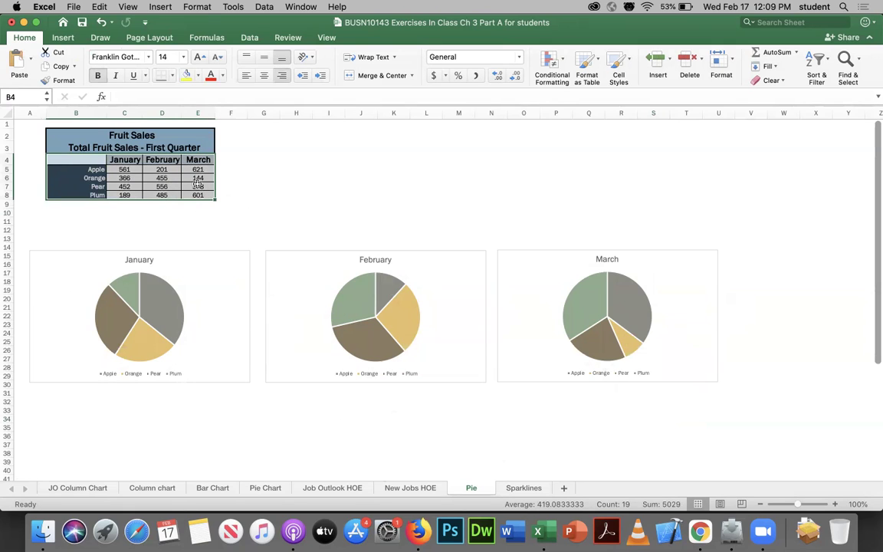
pyautogui.click(63, 38)
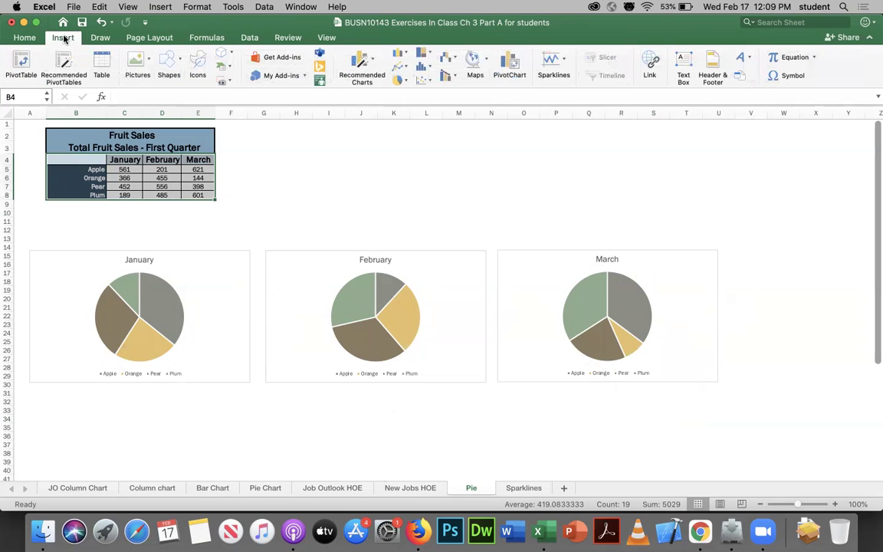
pyautogui.click(362, 65)
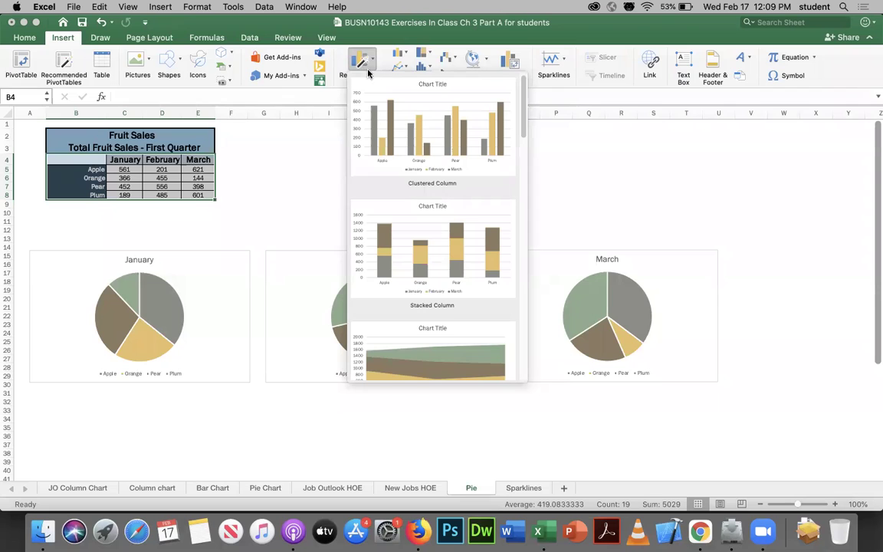
pyautogui.click(439, 133)
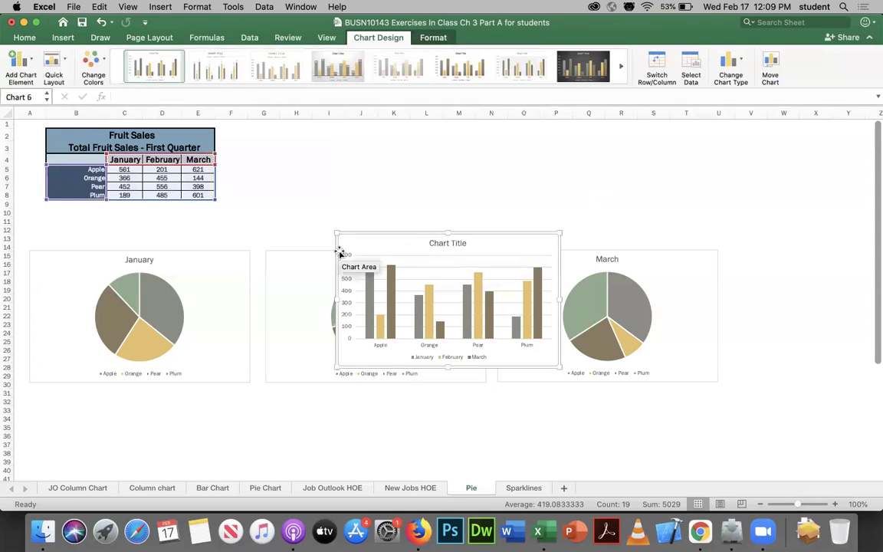
# Cut the clustered column chart and paste it at cell G1, beside the fruit sales table
pyautogui.rightClick(407, 245)
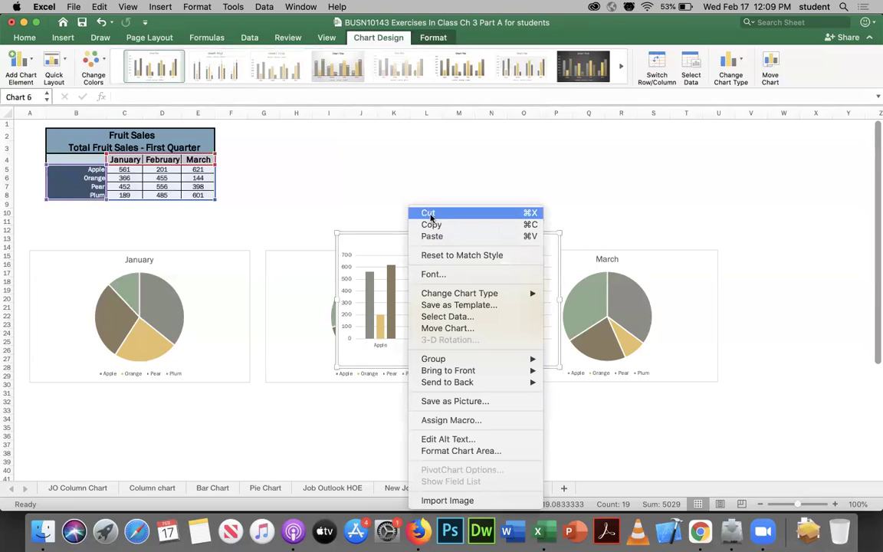
pyautogui.click(307, 158)
pyautogui.press('Delete')
pyautogui.click(263, 125)
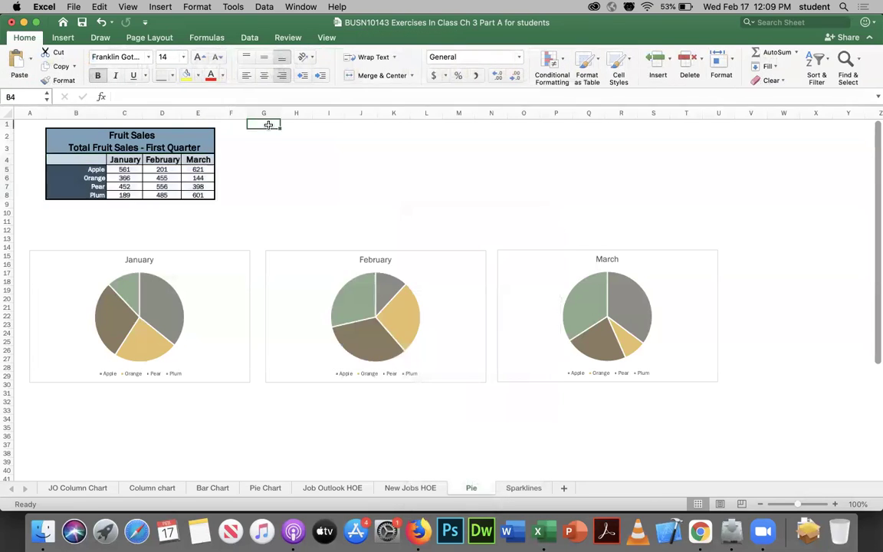
pyautogui.rightClick(267, 123)
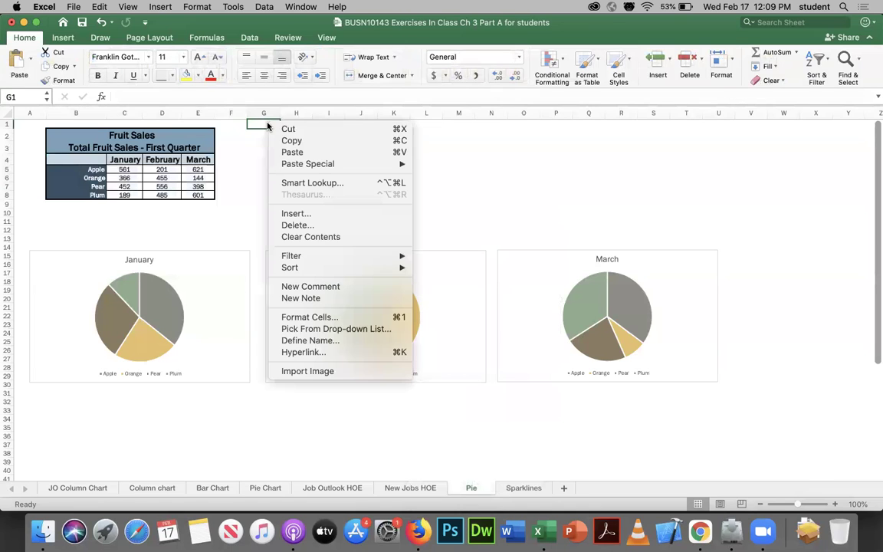
pyautogui.click(300, 152)
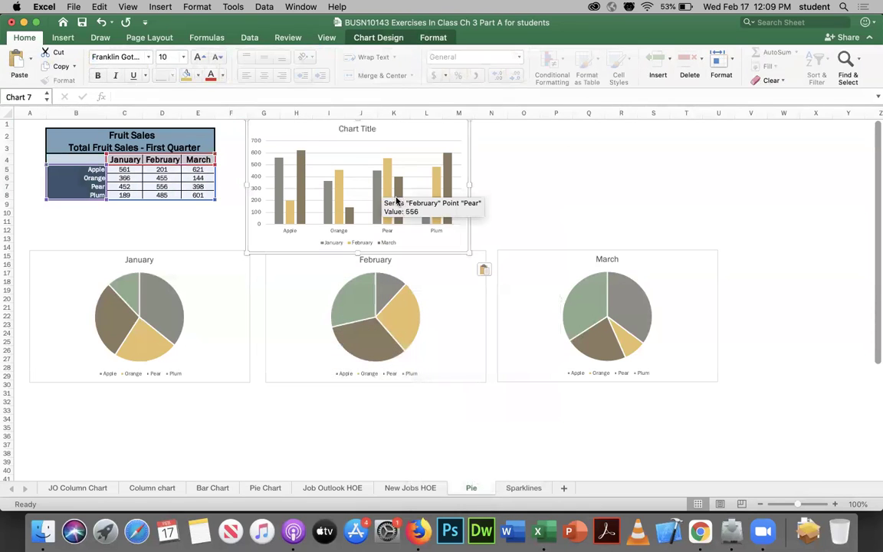
# Resize the clustered column chart to 2.7" high and 6" wide
pyautogui.click(434, 38)
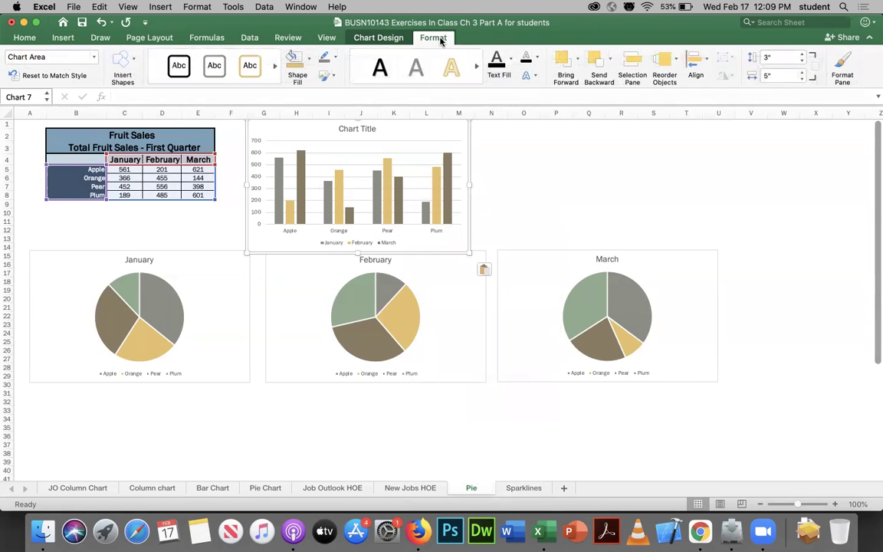
pyautogui.click(802, 62)
pyautogui.click(803, 62)
pyautogui.click(802, 62)
pyautogui.click(803, 73)
pyautogui.click(803, 72)
pyautogui.click(803, 72)
pyautogui.click(803, 73)
pyautogui.click(803, 72)
pyautogui.click(803, 73)
pyautogui.click(803, 73)
pyautogui.click(803, 75)
pyautogui.click(803, 74)
pyautogui.click(804, 75)
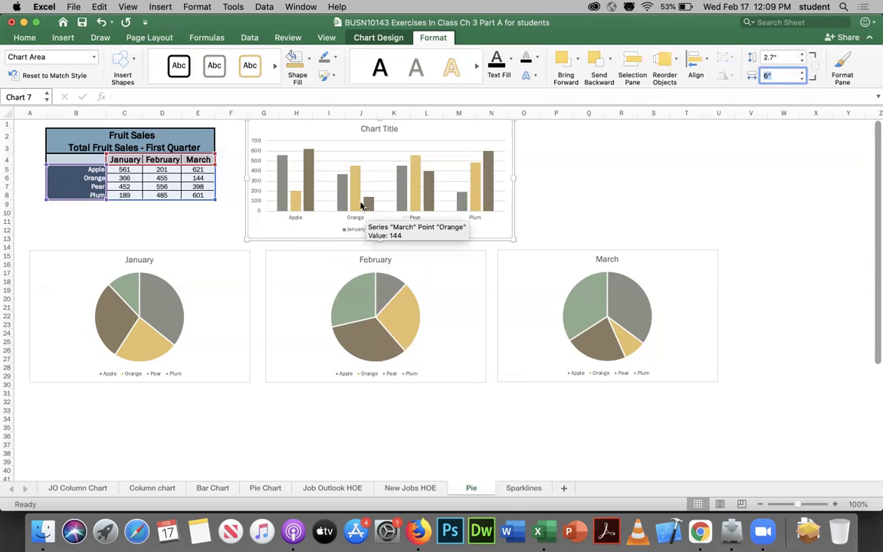
pyautogui.click(424, 131)
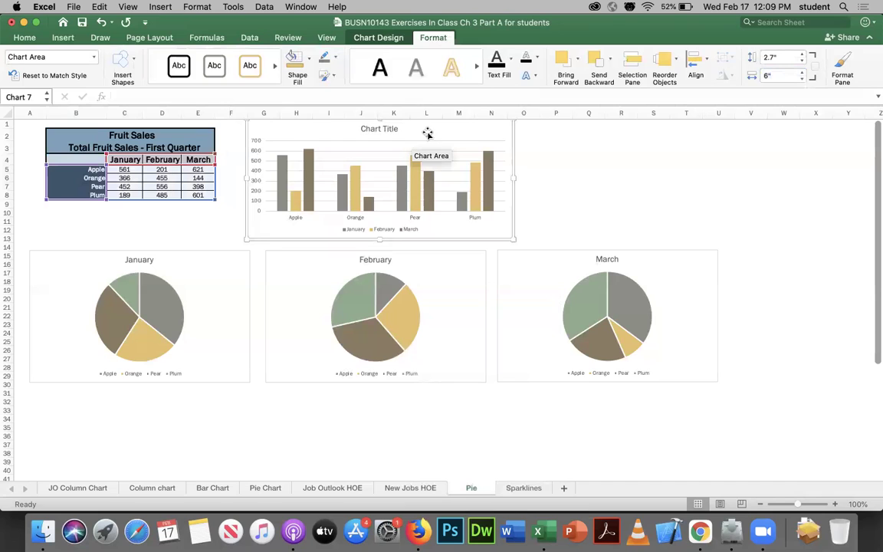
# Review the column chart's February and March series in its data source, and switch rows and columns so the fruits become the series
pyautogui.click(380, 39)
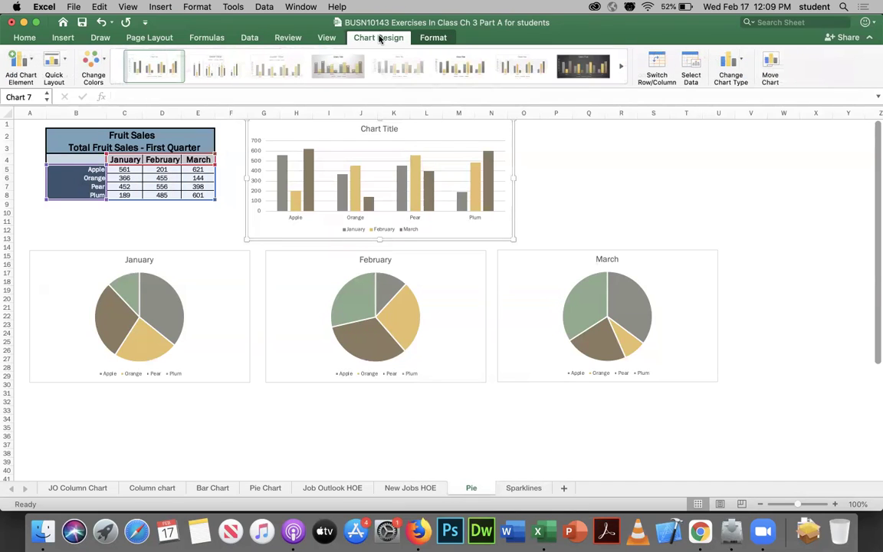
pyautogui.click(692, 70)
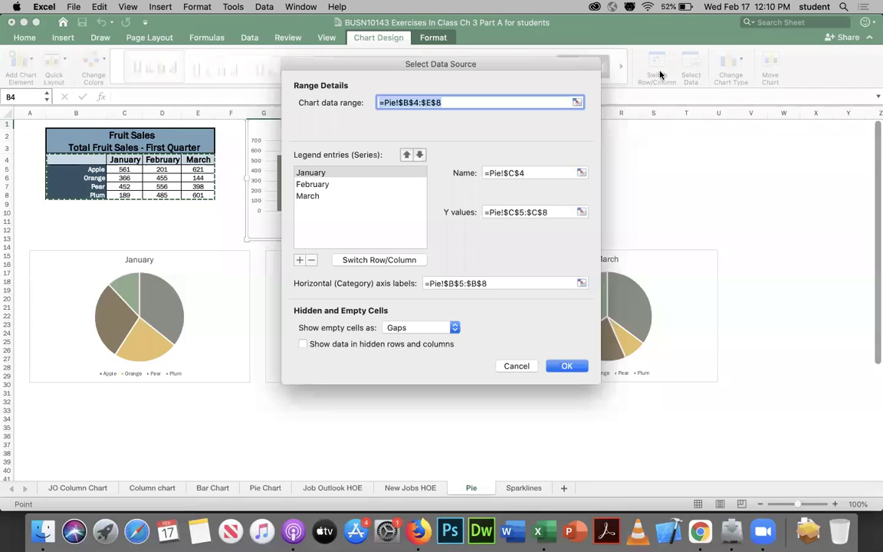
pyautogui.moveTo(456, 75); pyautogui.dragTo(706, 131)
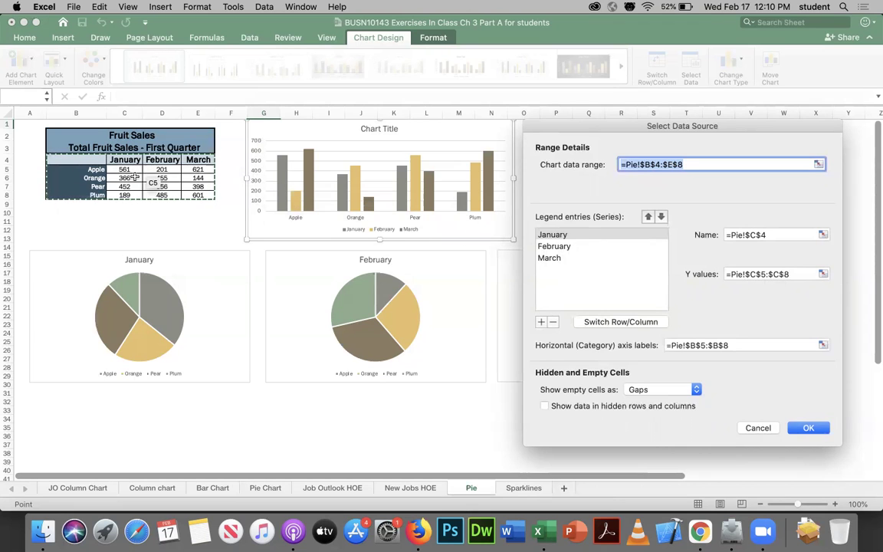
pyautogui.click(558, 247)
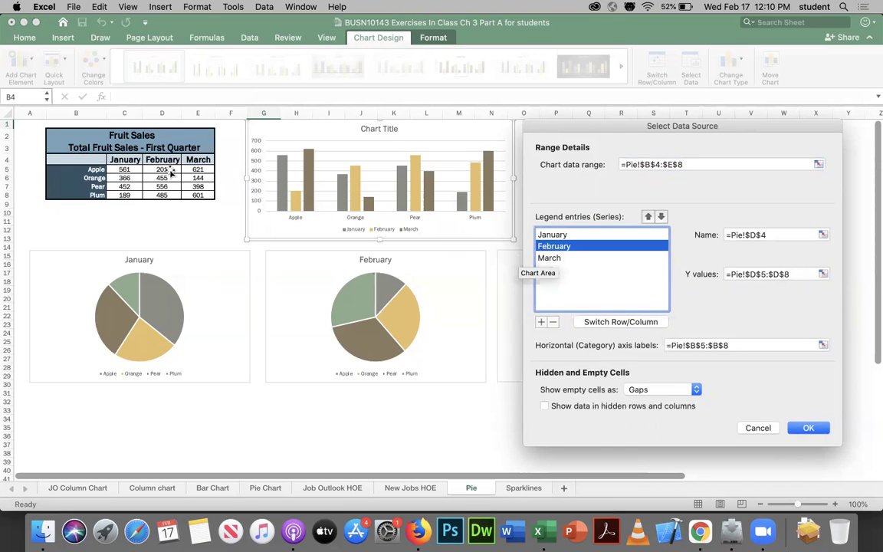
pyautogui.click(557, 260)
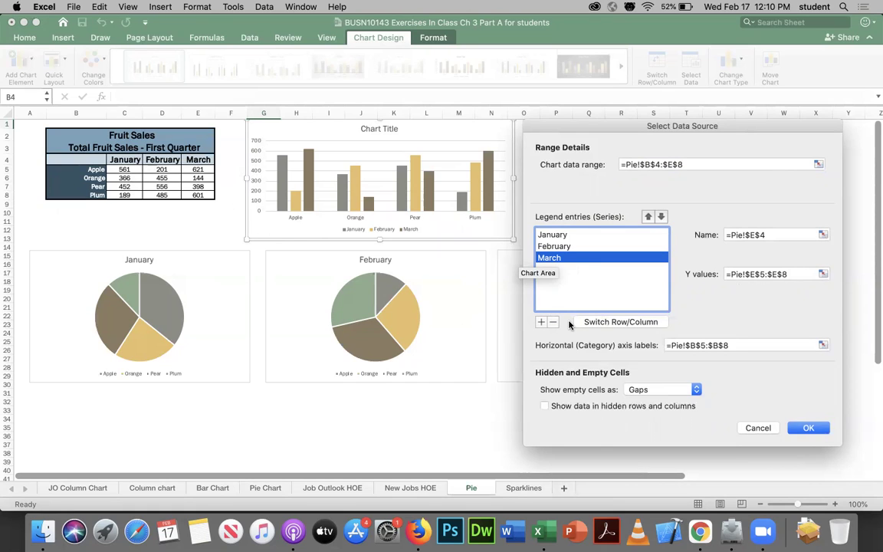
pyautogui.click(623, 322)
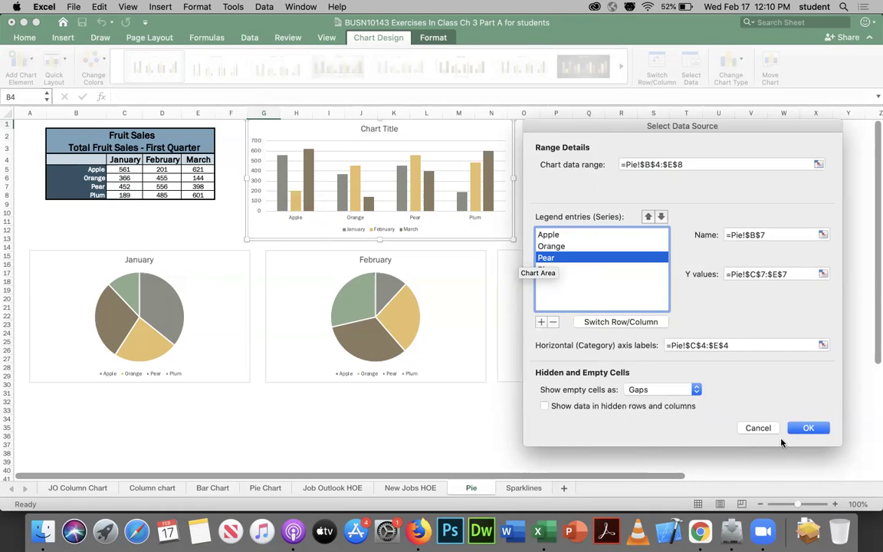
pyautogui.click(806, 428)
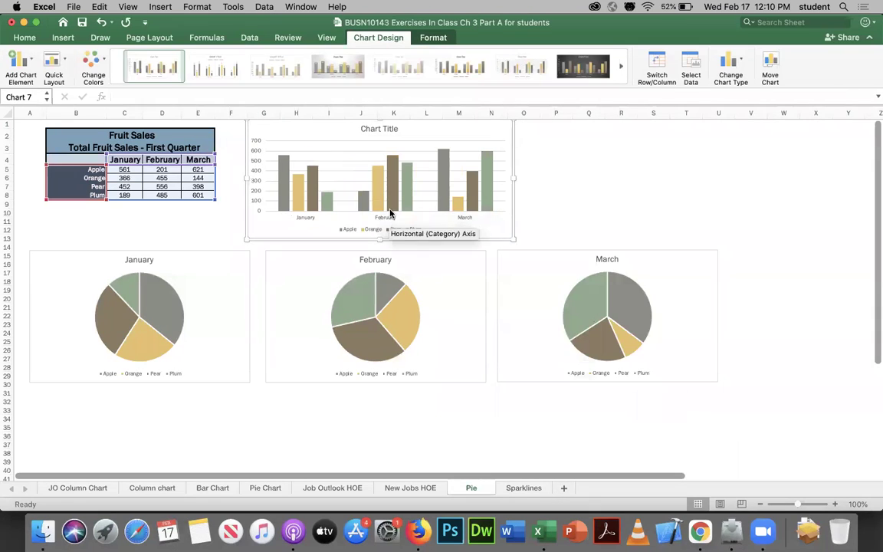
# Check the fruit series in the column chart's data source, and switch rows and columns back so the months are the series
pyautogui.click(688, 79)
pyautogui.moveTo(475, 63); pyautogui.dragTo(720, 119)
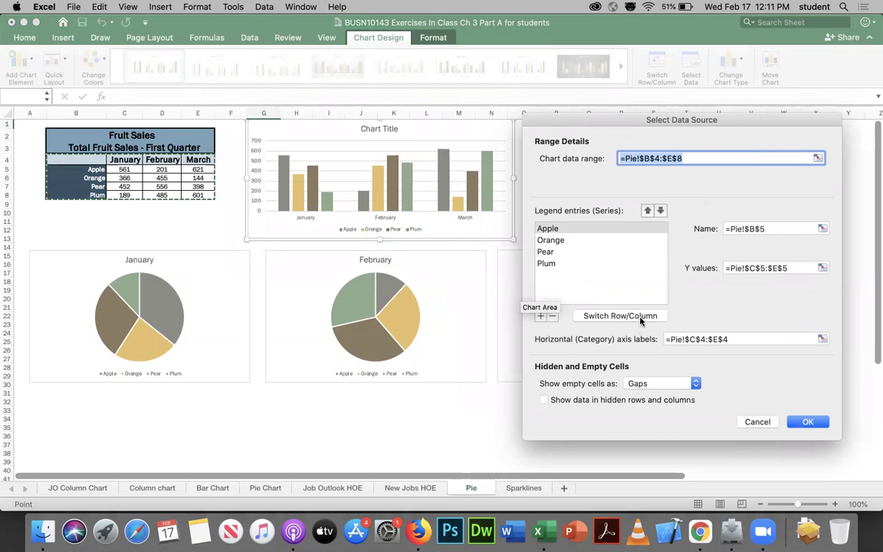
pyautogui.click(757, 423)
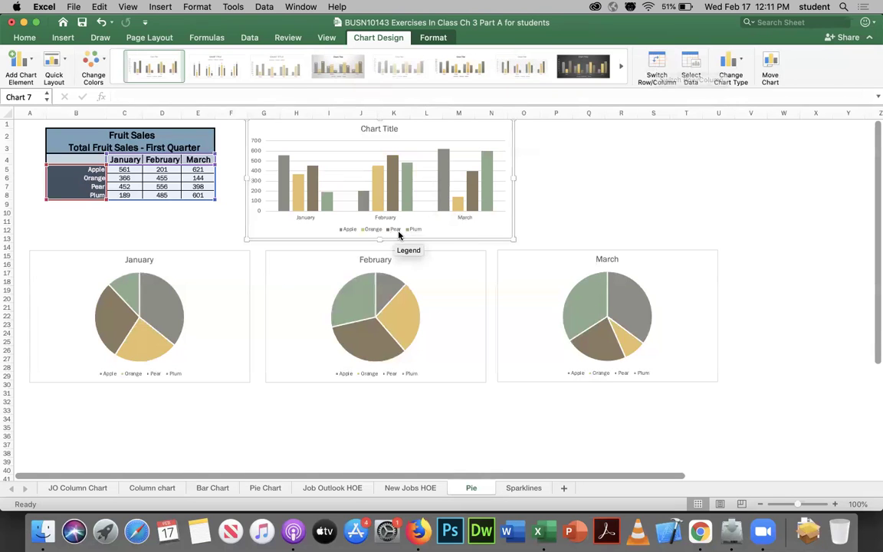
pyautogui.click(657, 67)
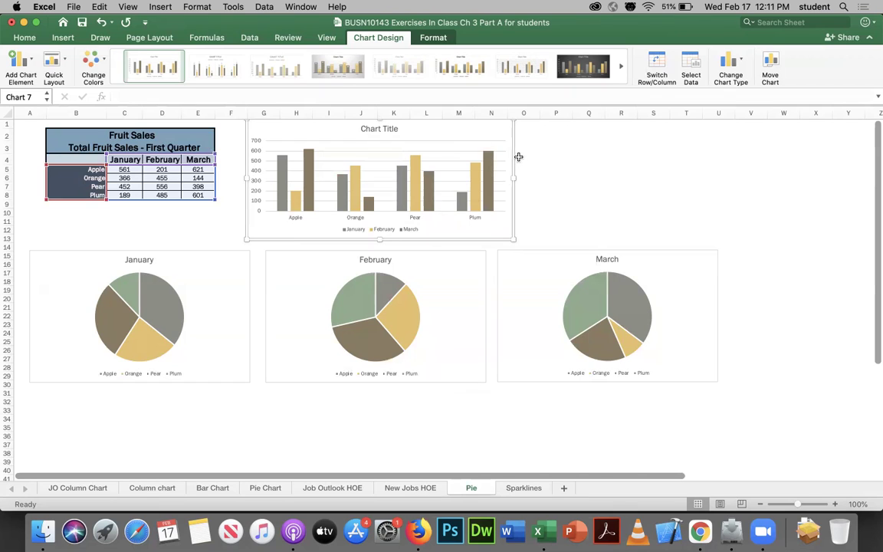
# Open the column chart's alt text for editing, and try the decorative marking before clearing it again
pyautogui.rightClick(485, 135)
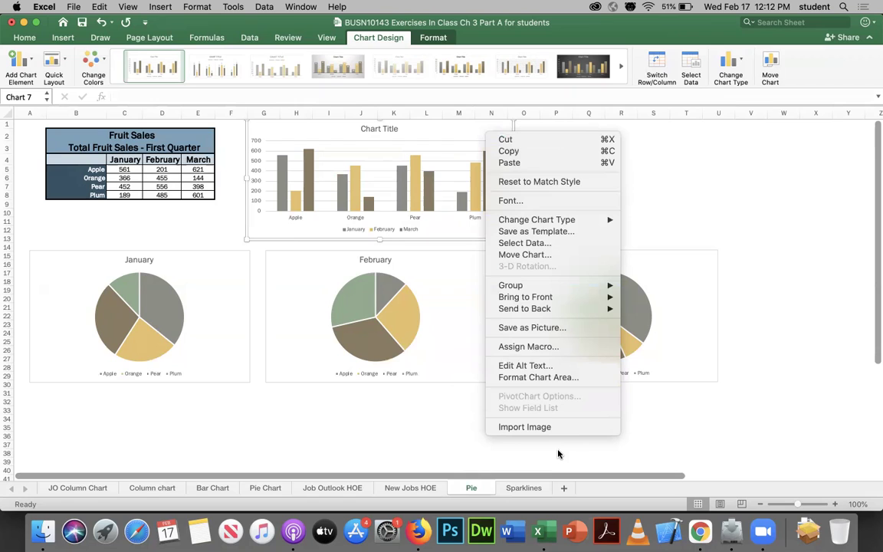
pyautogui.click(545, 367)
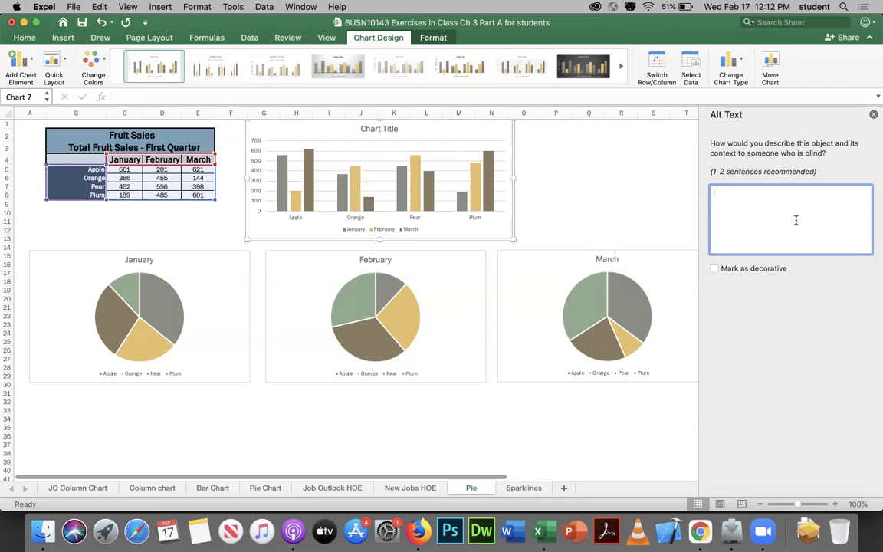
pyautogui.click(714, 269)
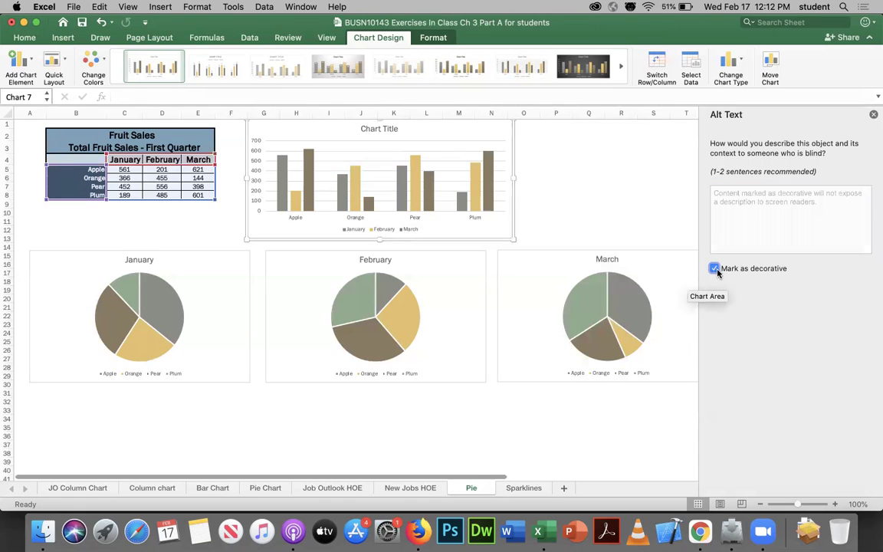
pyautogui.click(714, 269)
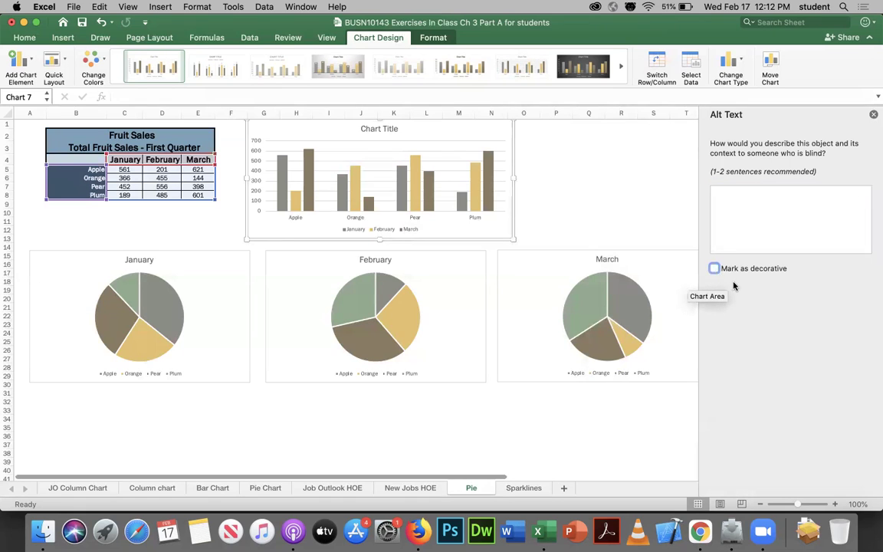
# Give the column chart the alt text "The clustered column chart displays the number of each type of fruits sold for January, February and March."
pyautogui.click(737, 194)
pyautogui.write('This')
pyautogui.press('BackSpace')
pyautogui.press('BackSpace')
pyautogui.press('BackSpace')
pyautogui.write('e clustered column chart displ')
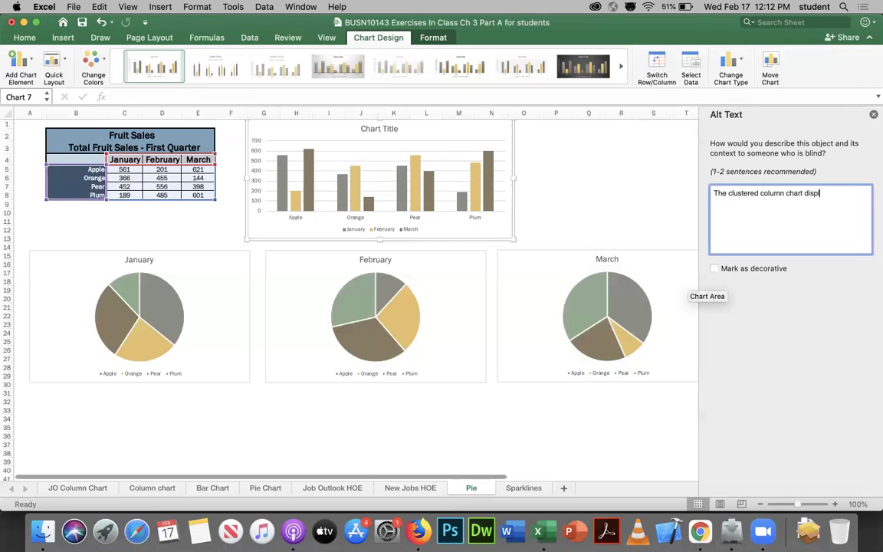
pyautogui.write('ays ht e')
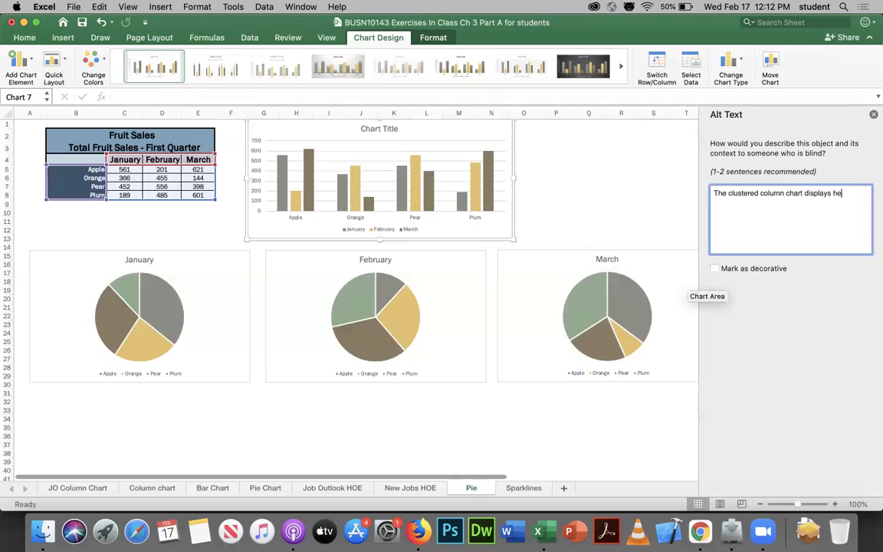
pyautogui.press('BackSpace')
pyautogui.press('BackSpace')
pyautogui.press('BackSpace')
pyautogui.press('BackSpace')
pyautogui.write('the number of g')
pyautogui.press('BackSpace')
pyautogui.write('fru')
pyautogui.press('BackSpace')
pyautogui.press('BackSpace')
pyautogui.press('BackSpace')
pyautogui.write('each type of fruits sold')
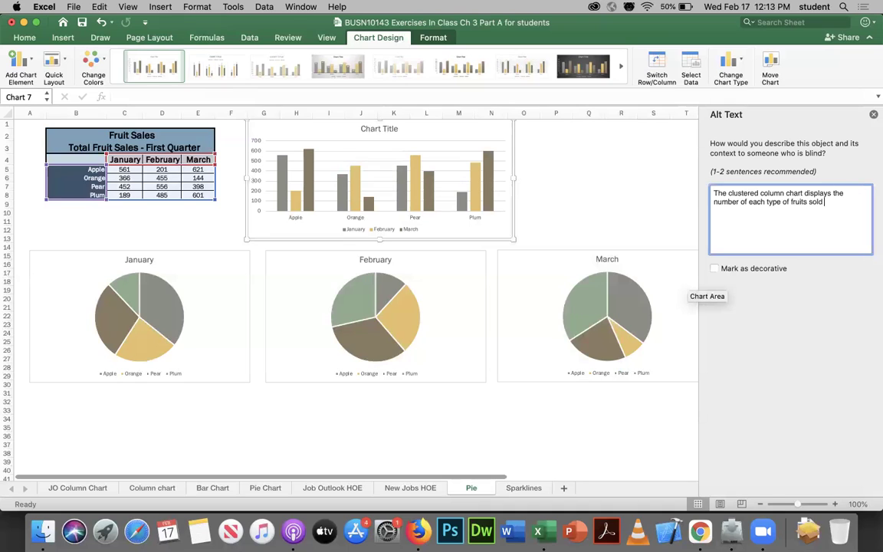
pyautogui.write(' for January, February and March')
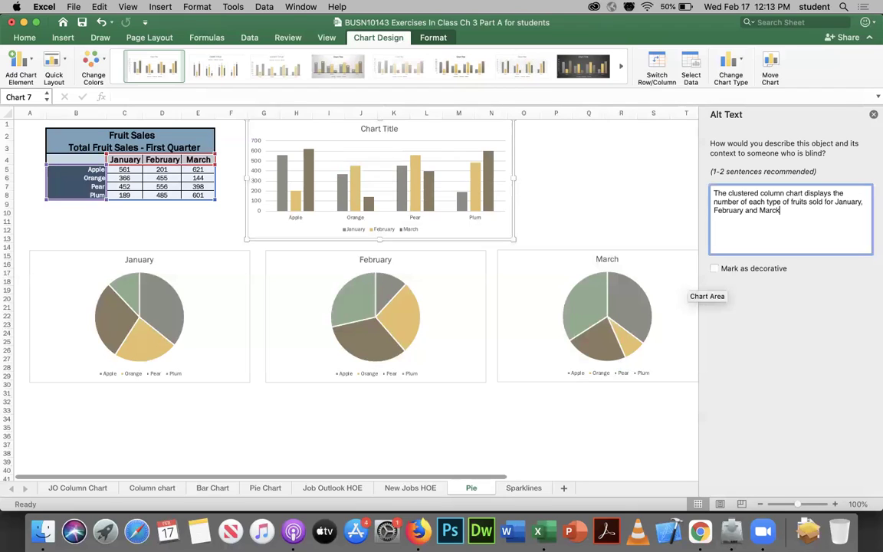
pyautogui.write('.')
pyautogui.click(873, 115)
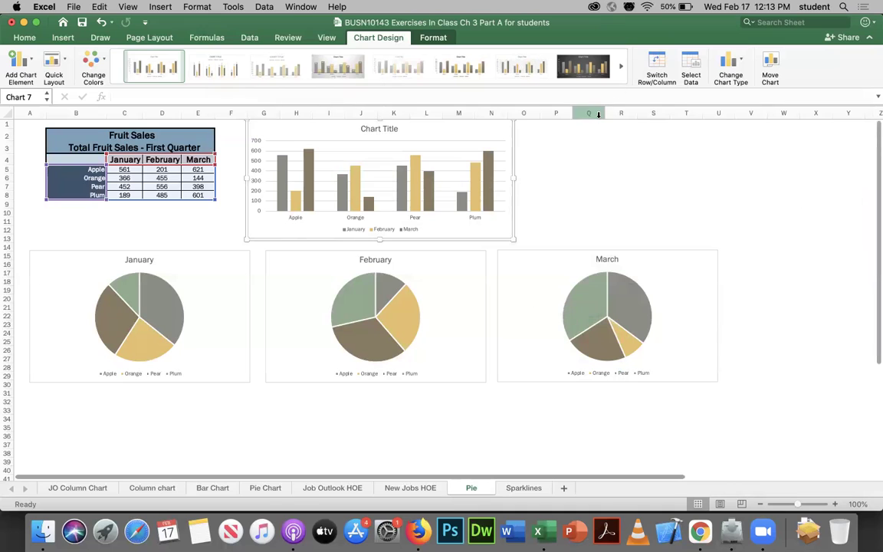
# Reopen the column chart's alt text to review the saved description, and close it
pyautogui.rightClick(475, 132)
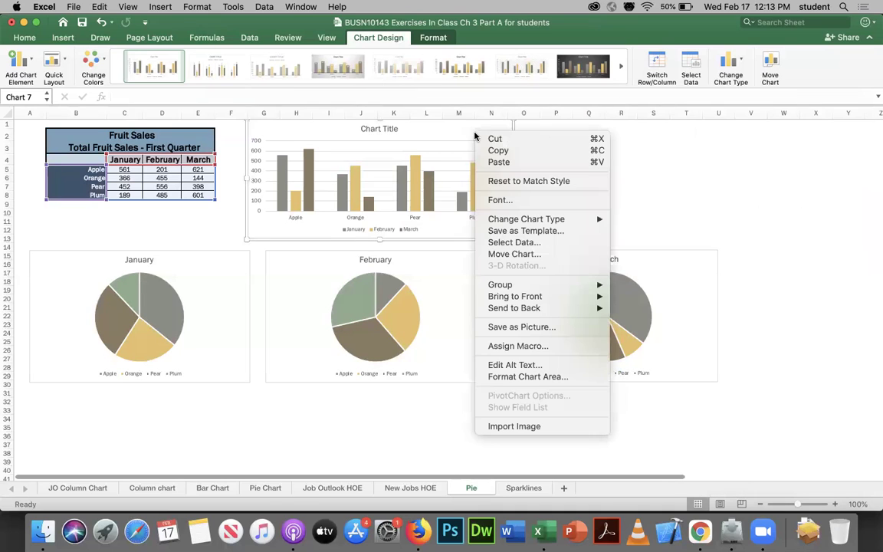
pyautogui.click(548, 366)
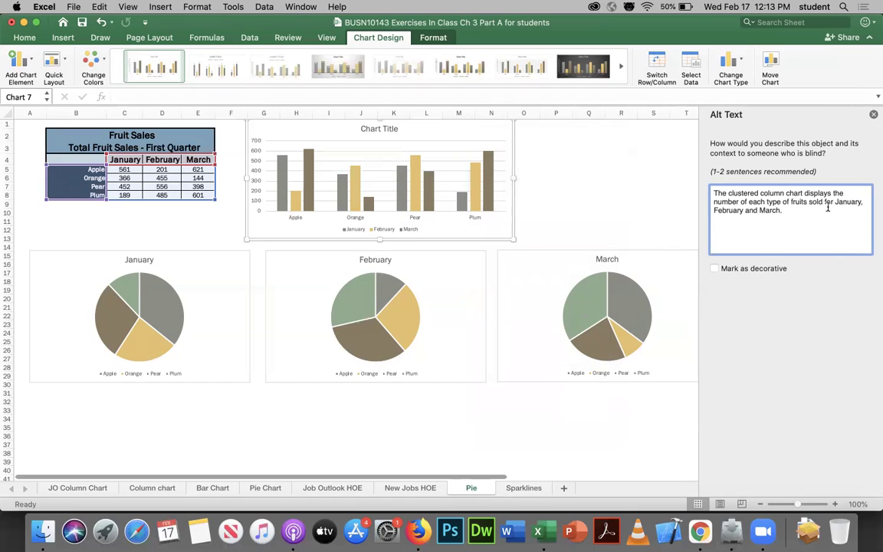
pyautogui.press('Return')
pyautogui.click(873, 115)
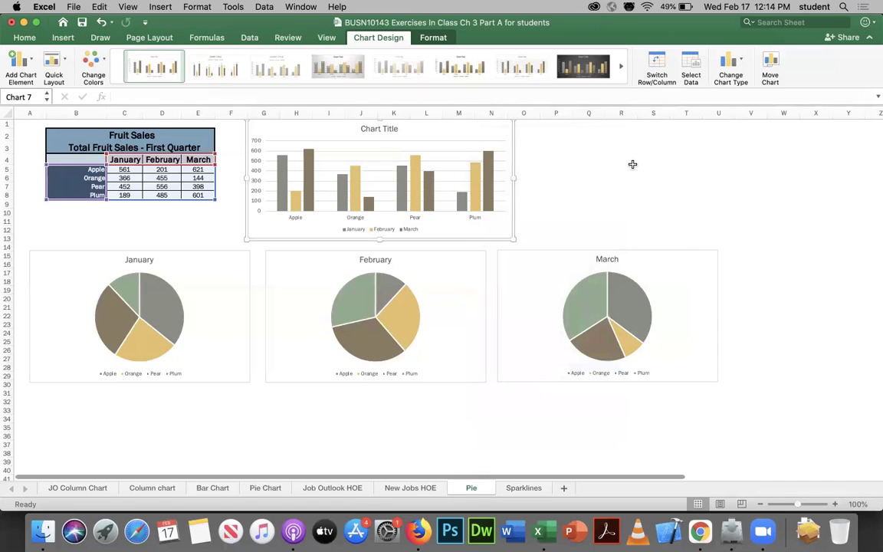